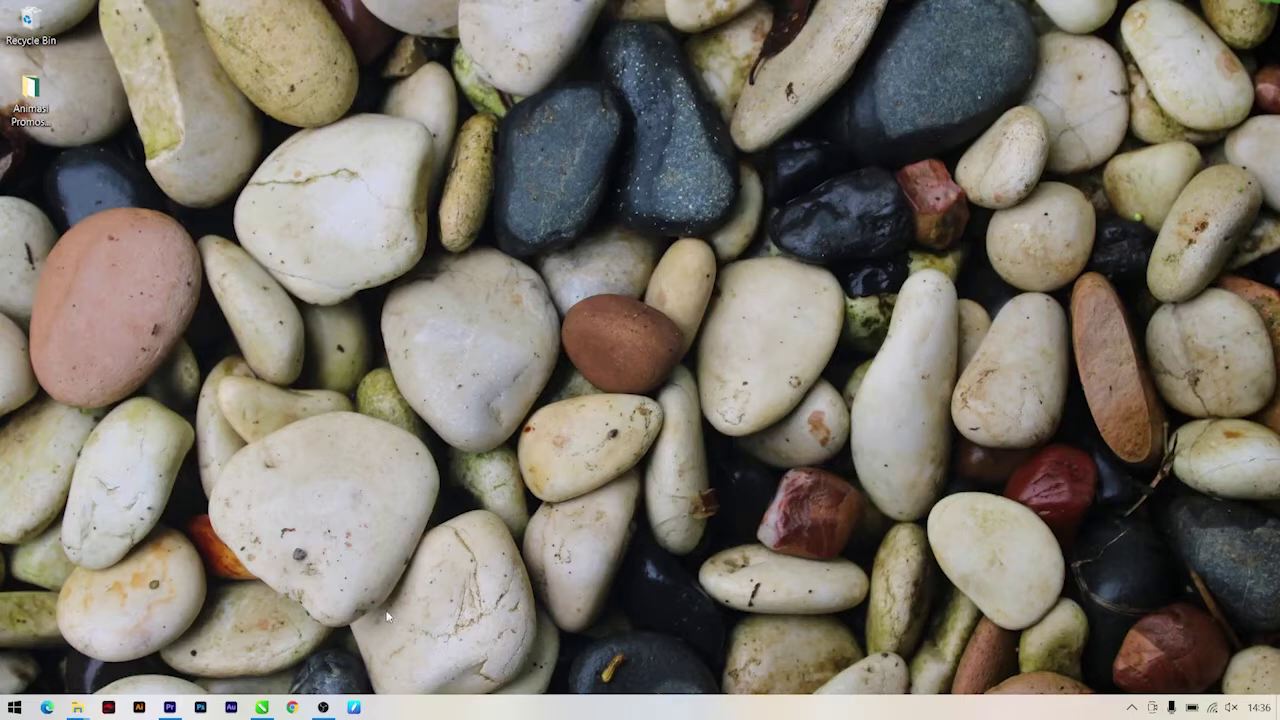
# Step: Restore the CorelDRAW window showing the 'Animasi Promosi Makanan.cdr' Vegetable Salad design
pyautogui.click(261, 707)
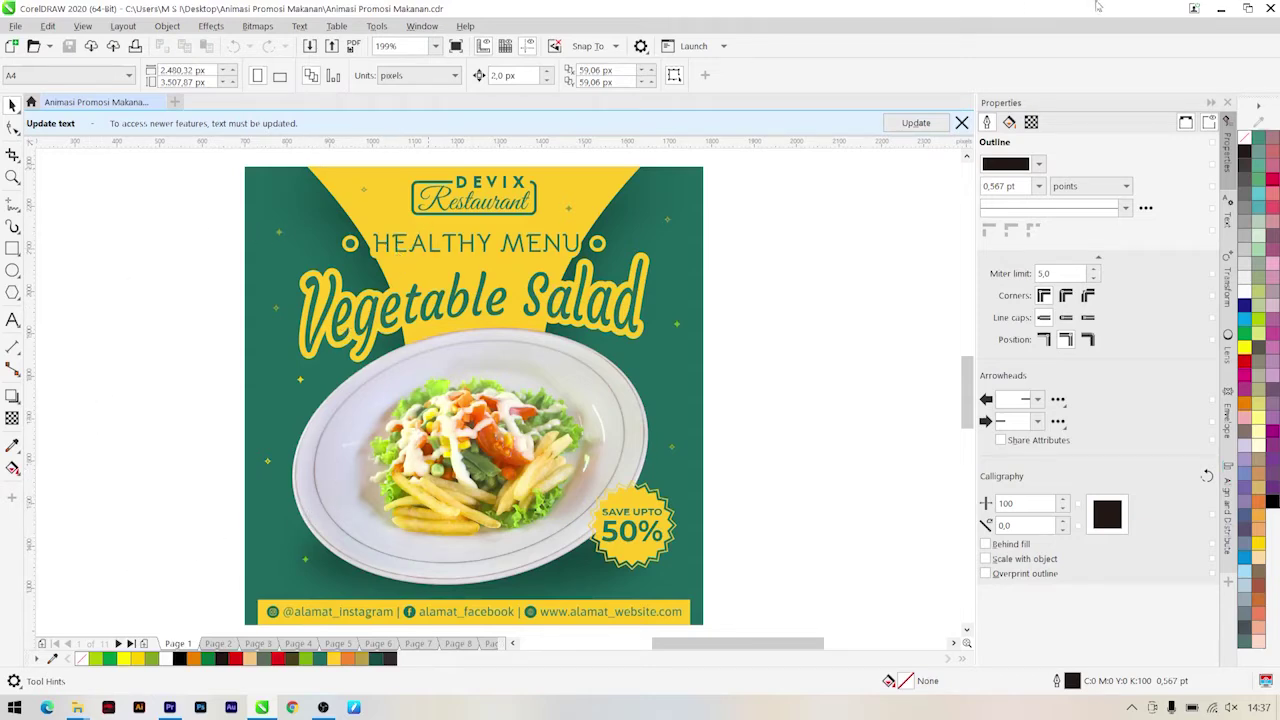
# Step: Minimize CorelDRAW 2020 to reveal the desktop and its 'Animasi Promosi' folder
pyautogui.click(1217, 9)
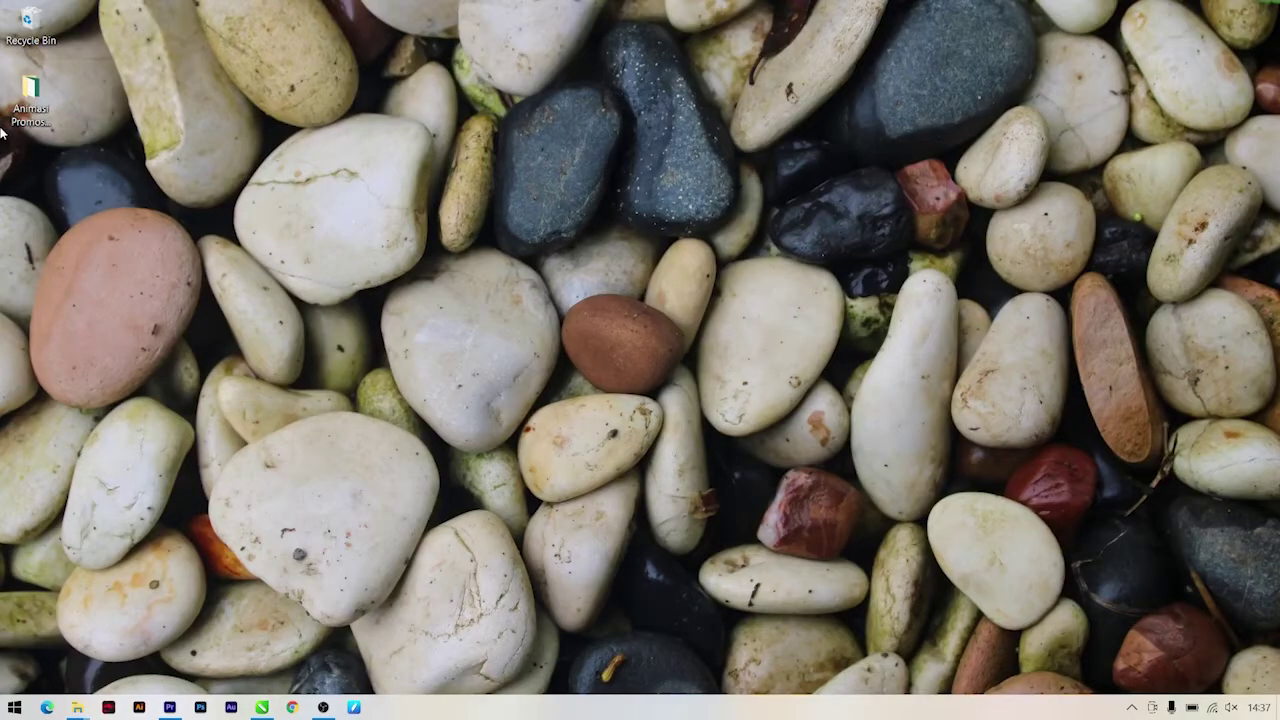
# Step: Open the Animasi Promosi Makanan folder at large icons and test-select its layer images
pyautogui.doubleClick(30, 100)
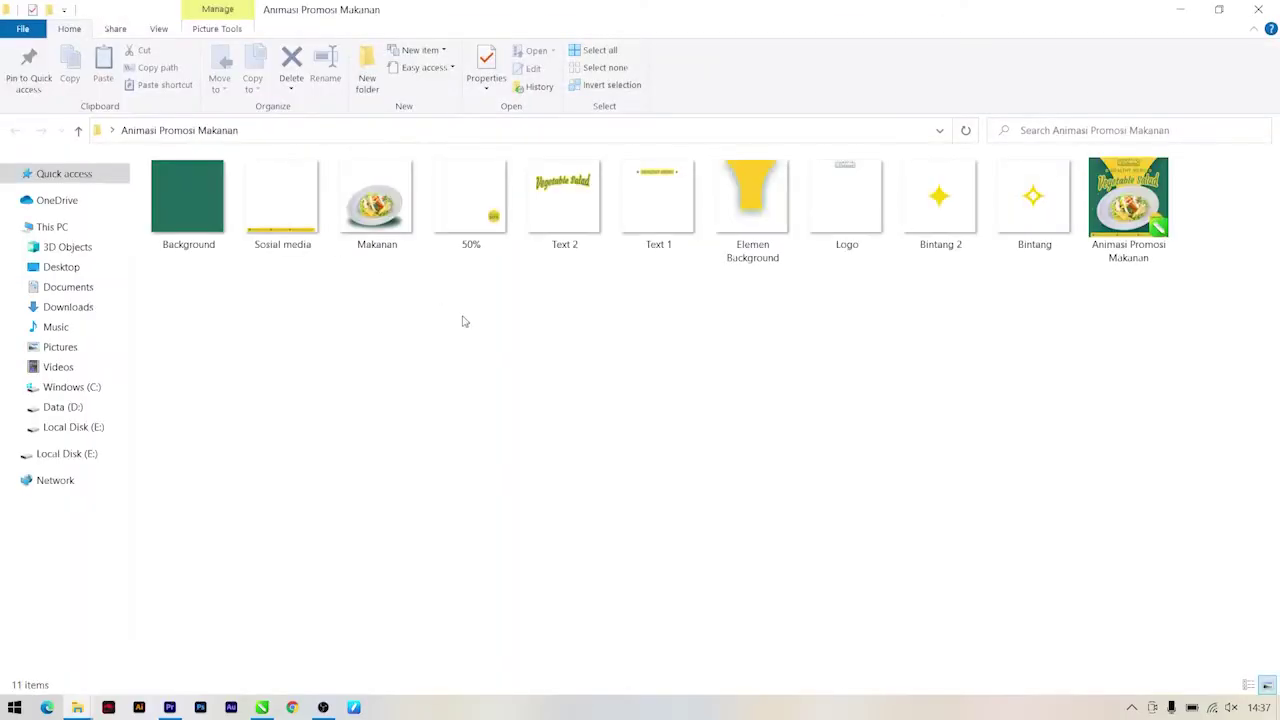
pyautogui.scroll(2, 463, 322)
pyautogui.scroll(1, 463, 322)
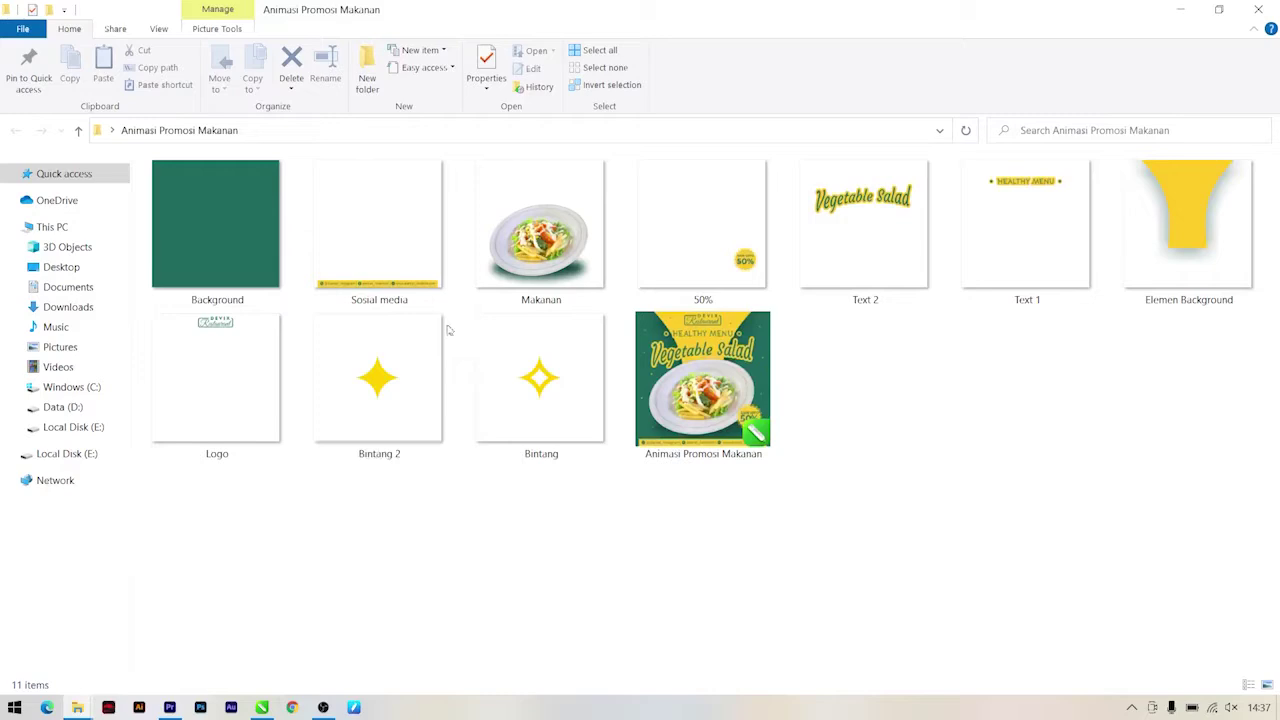
pyautogui.click(540, 380)
pyautogui.keyDown('shift'); pyautogui.click(237, 261); pyautogui.keyUp('shift')
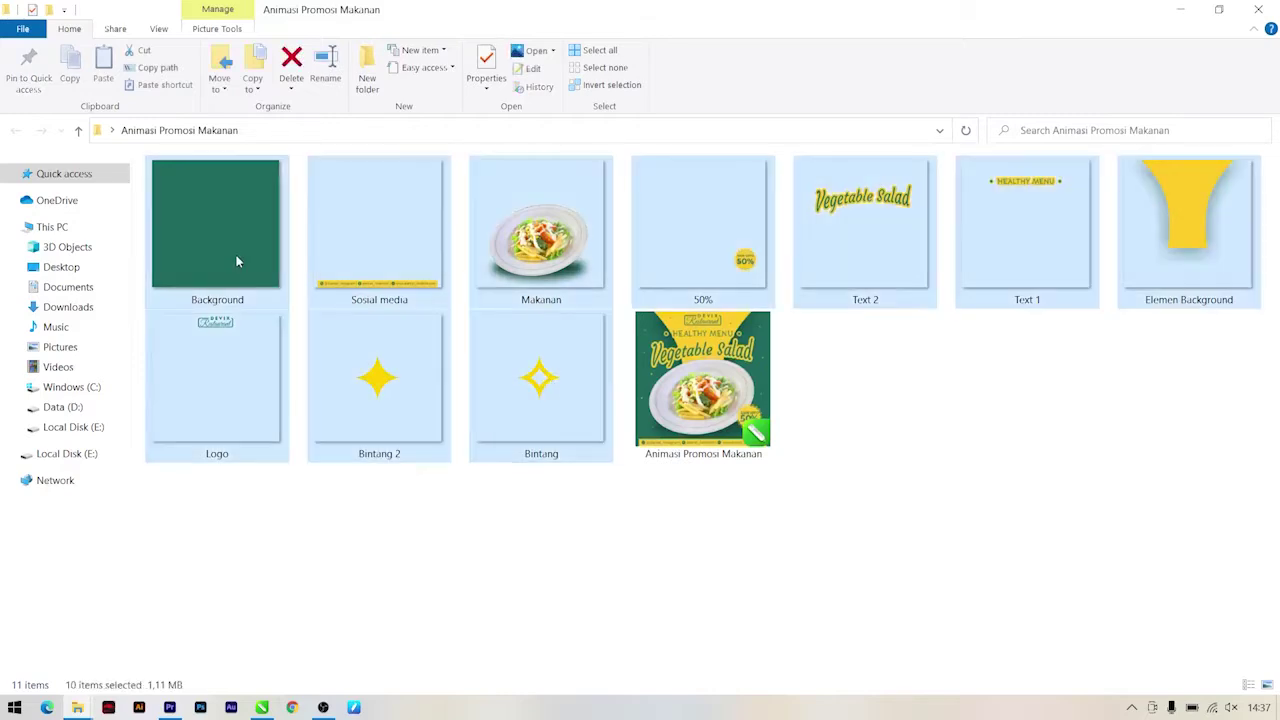
pyautogui.click(366, 530)
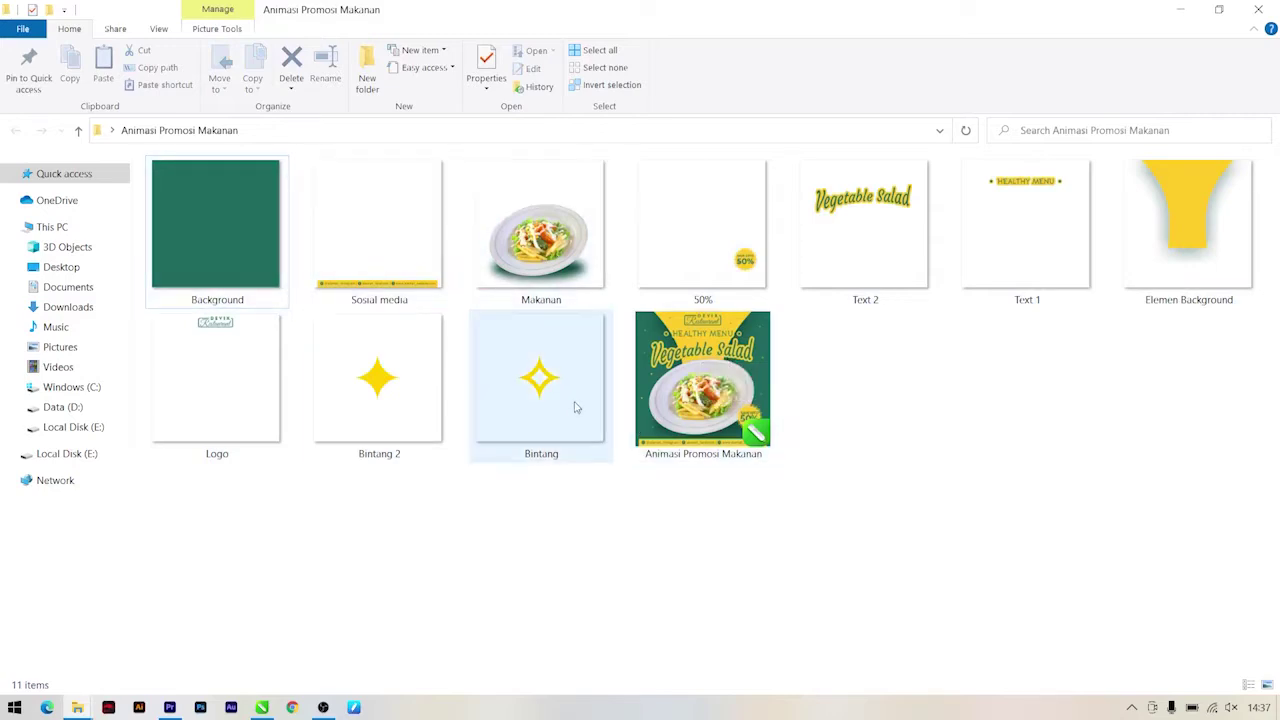
# Step: Select the Bintang, Logo and Background layer images
pyautogui.click(500, 403)
pyautogui.click(251, 357)
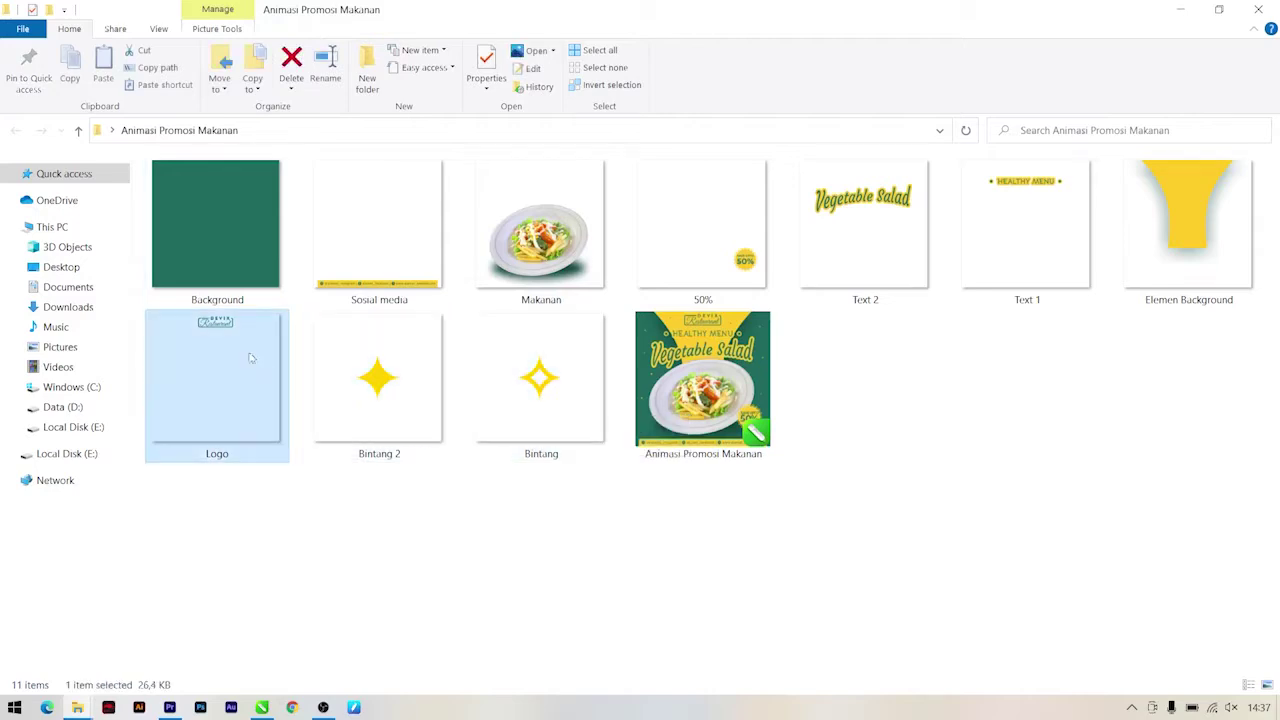
pyautogui.click(236, 276)
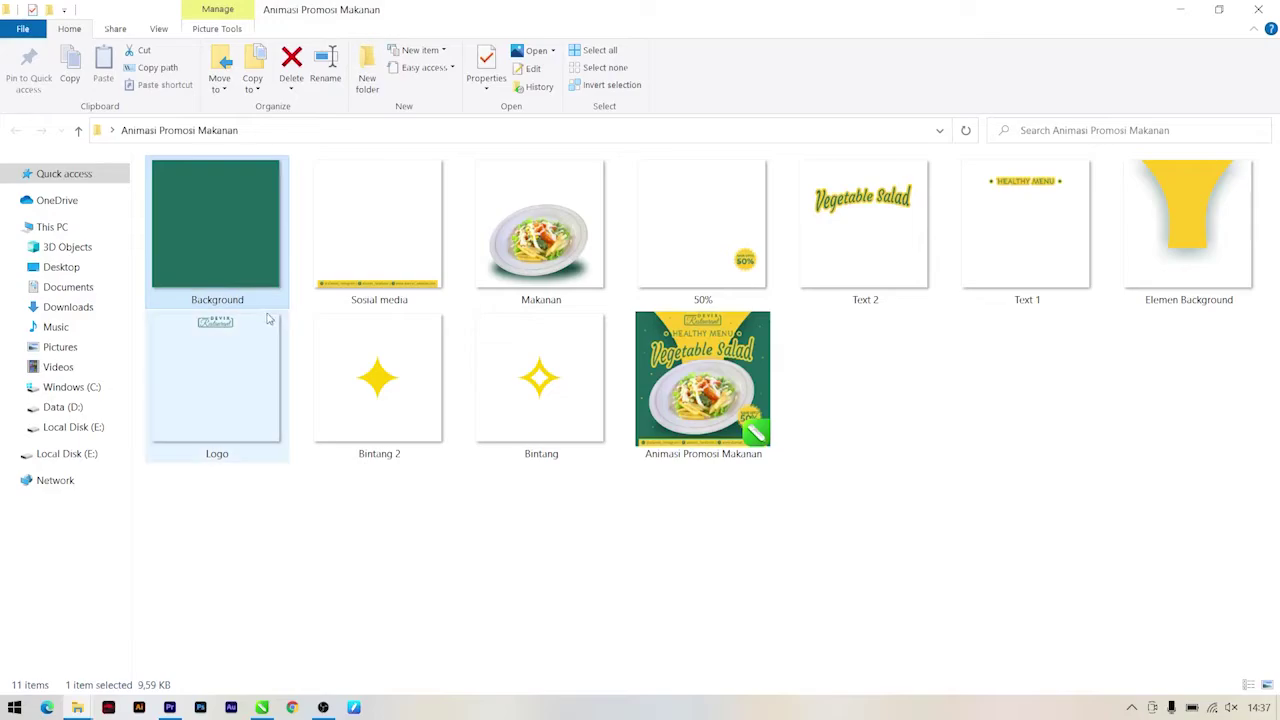
# Step: Show the desktop and refresh it twice
pyautogui.press('super+d')
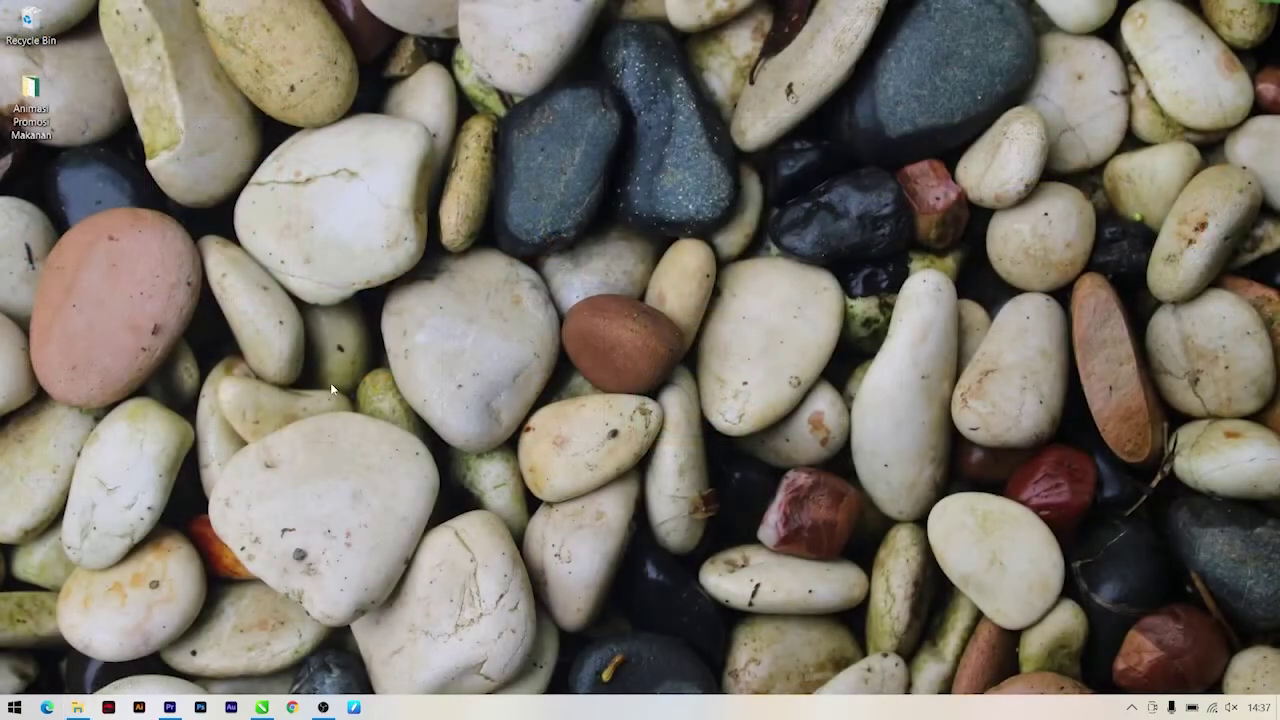
pyautogui.rightClick(330, 385)
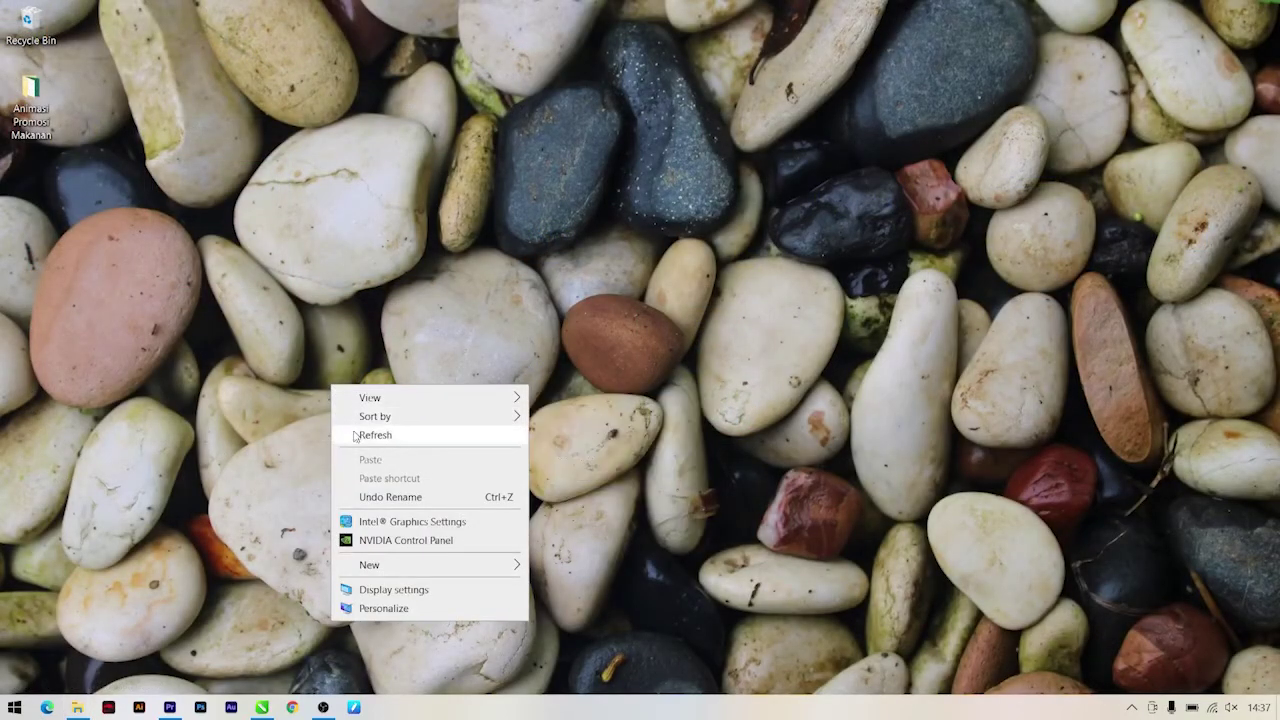
pyautogui.click(354, 432)
pyautogui.rightClick(359, 458)
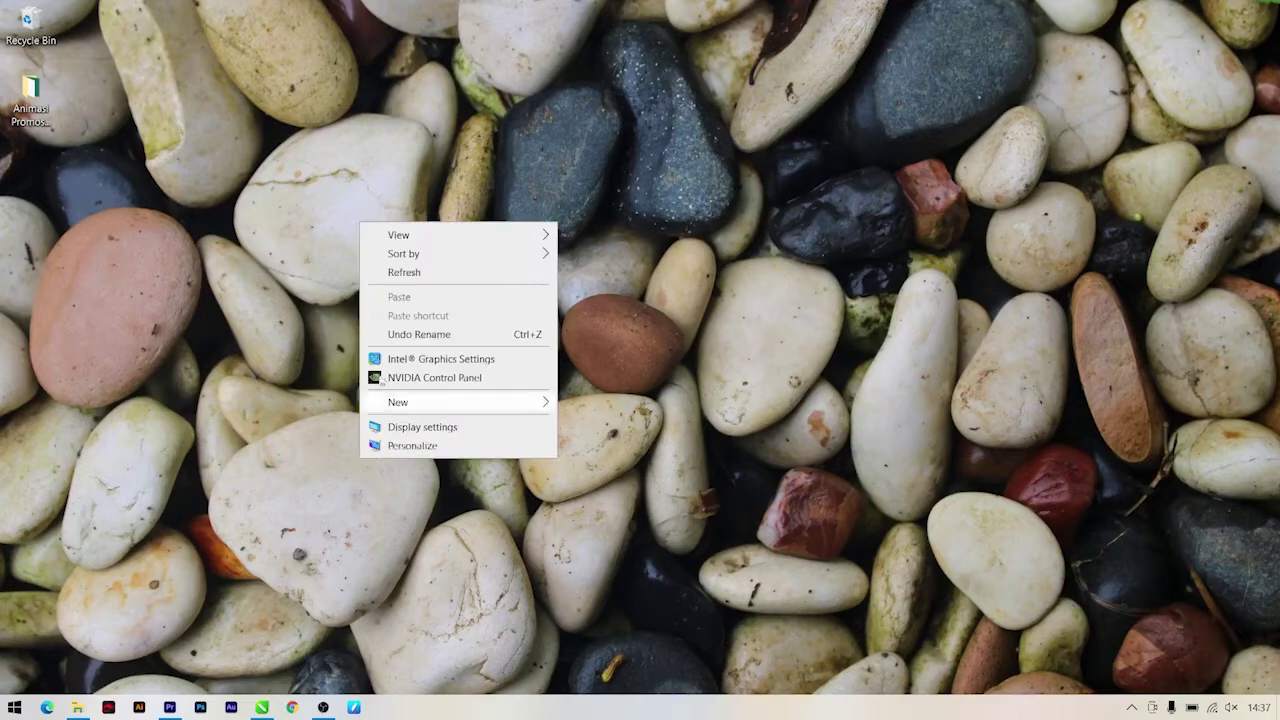
pyautogui.click(387, 273)
# Step: Bring up Premiere Pro, reopen the folder, and select all ten layer images from Bintang to Background
pyautogui.click(170, 707)
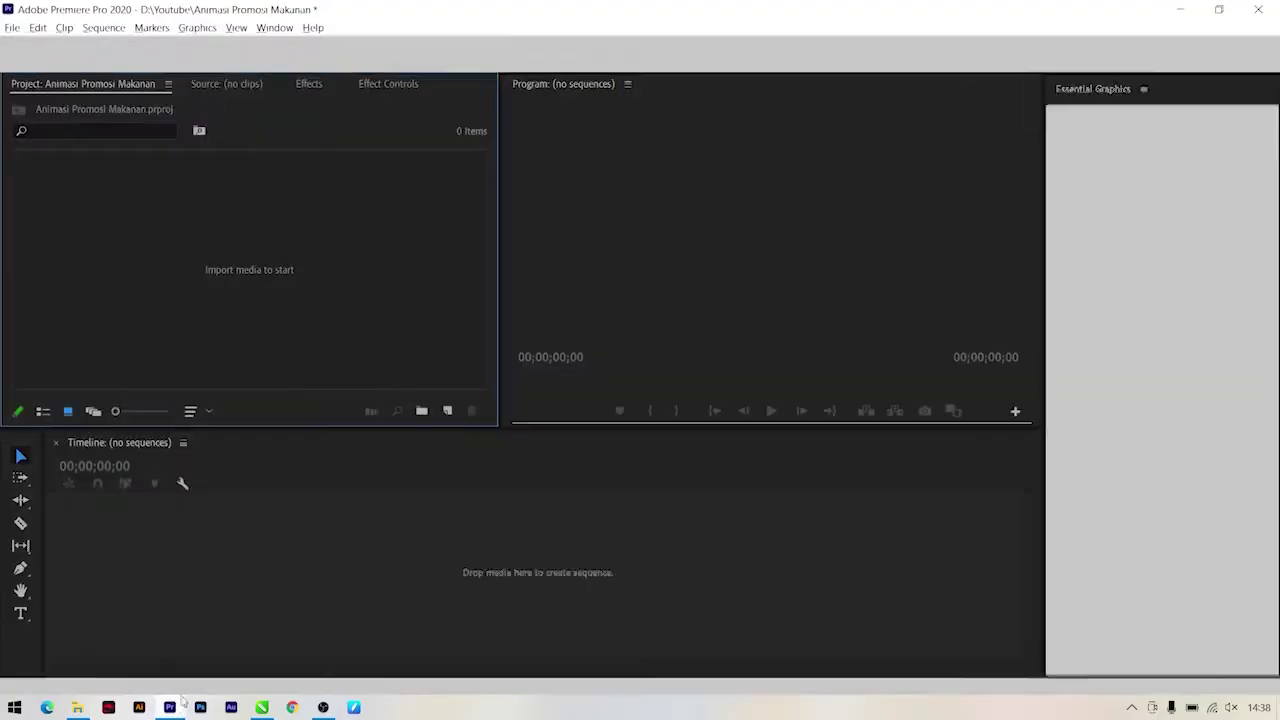
pyautogui.click(78, 707)
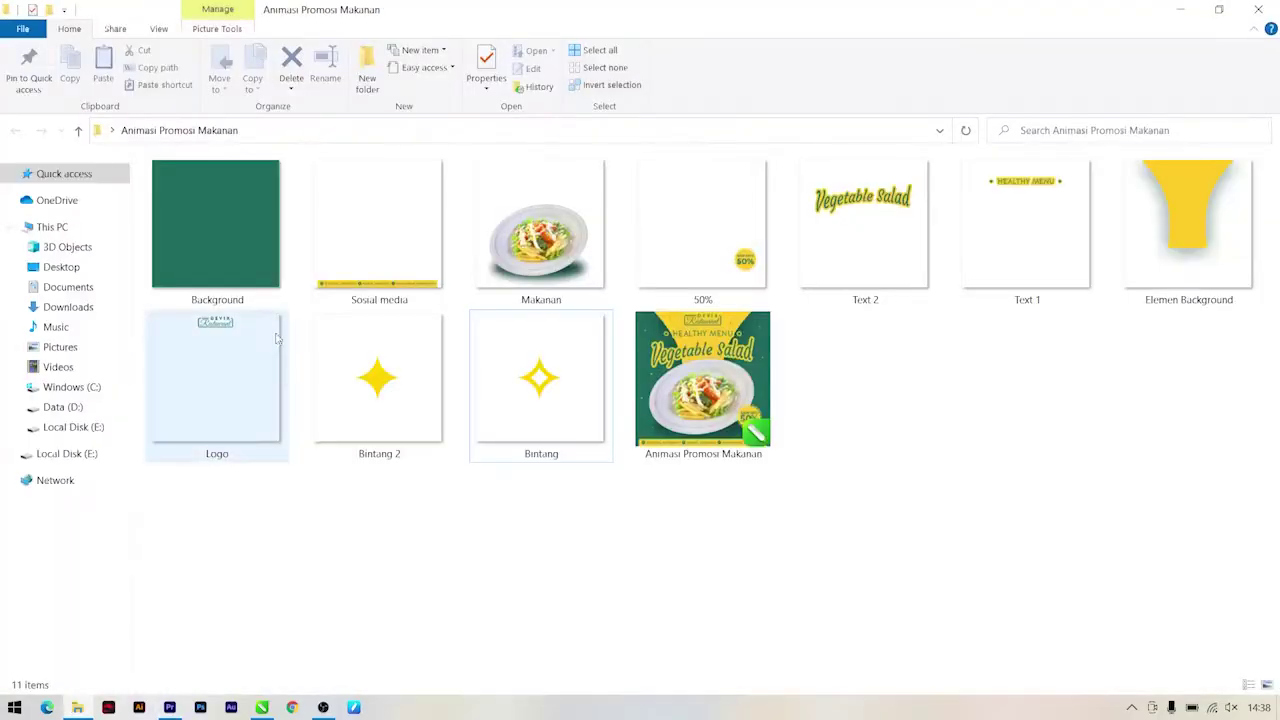
pyautogui.click(546, 420)
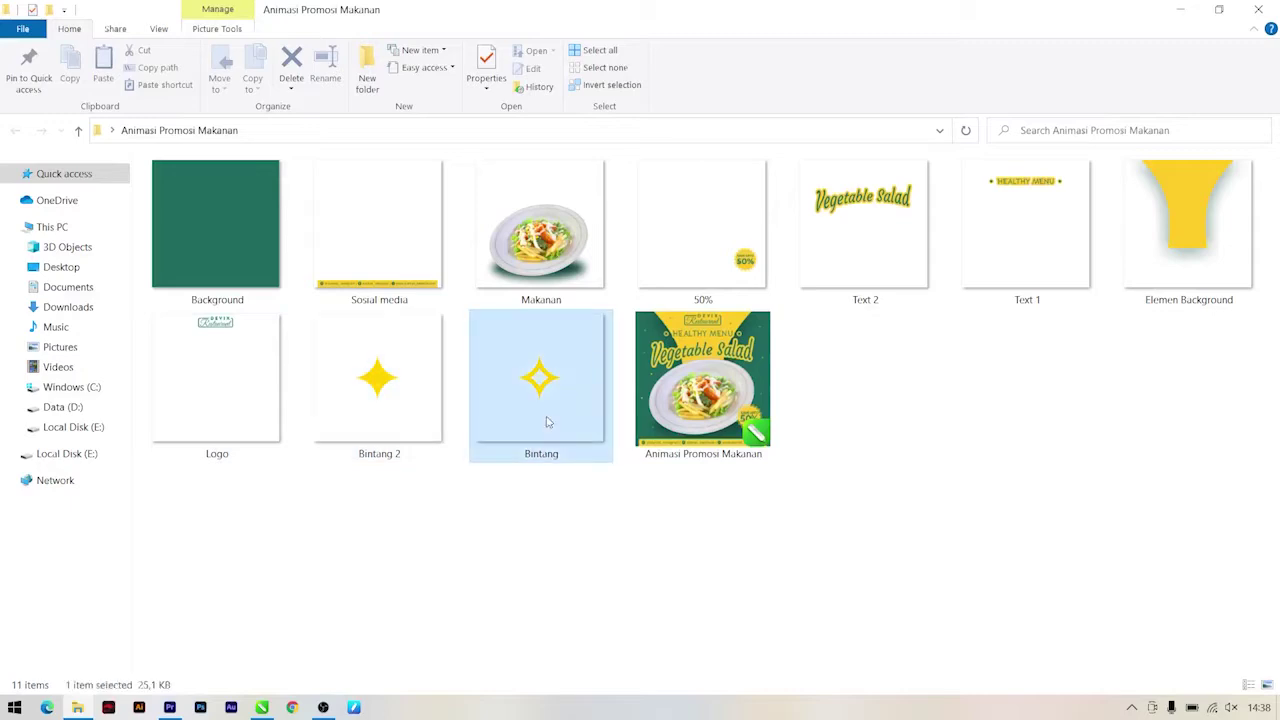
pyautogui.keyDown('shift'); pyautogui.click(256, 267); pyautogui.keyUp('shift')
# Step: Import the ten layer images into the Premiere Pro Project panel
pyautogui.moveTo(256, 267)
pyautogui.mouseDown()
pyautogui.moveTo(253, 524)
pyautogui.moveTo(187, 709)
pyautogui.mouseUp()
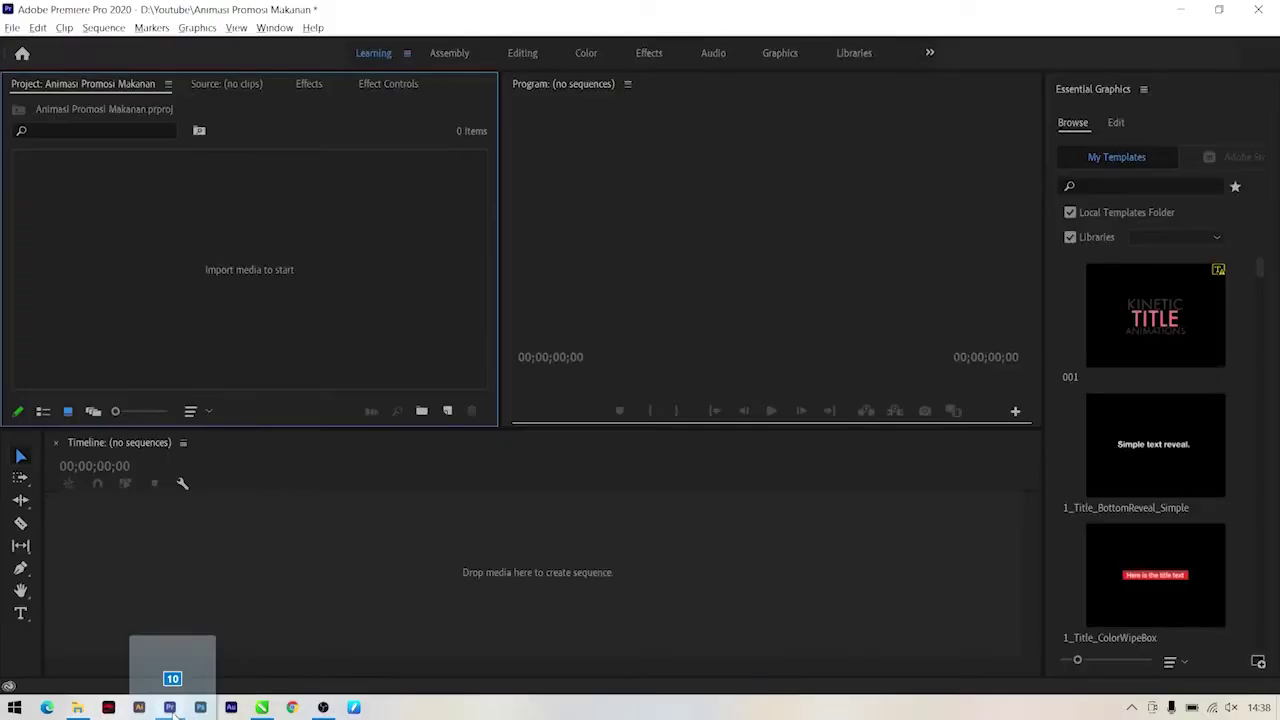
pyautogui.moveTo(187, 710); pyautogui.dragTo(209, 297)
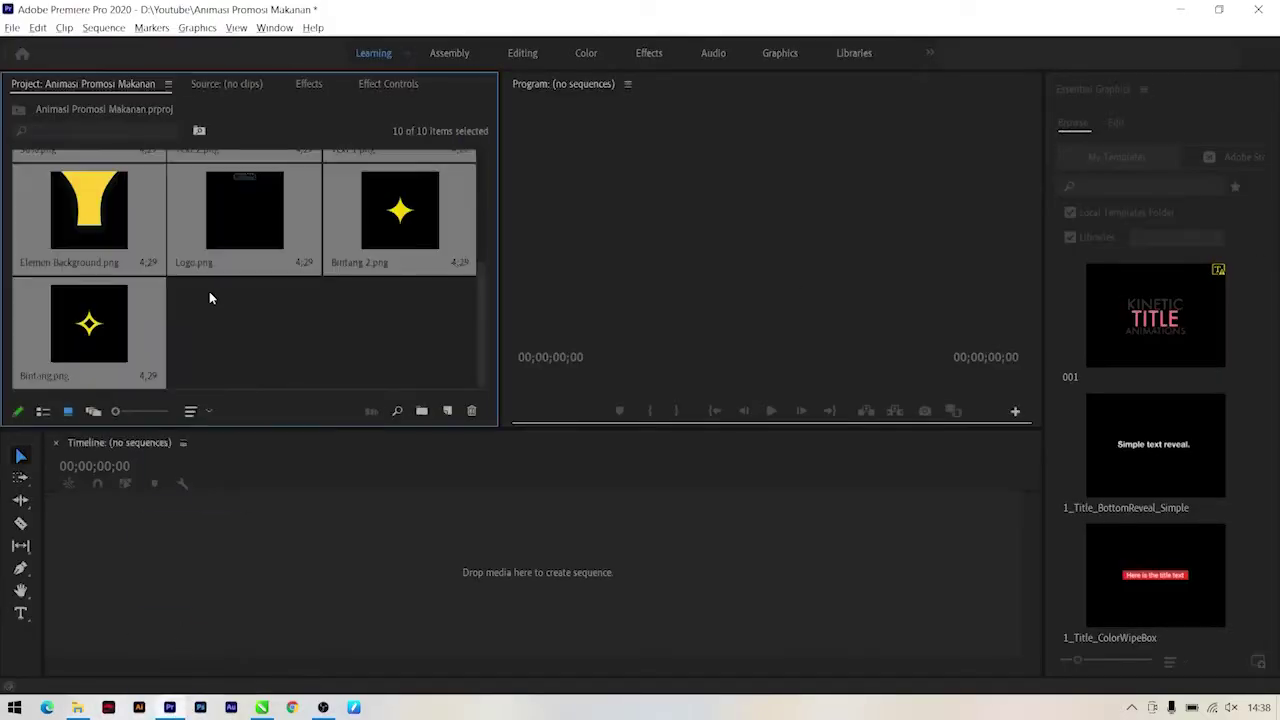
pyautogui.click(244, 329)
pyautogui.scroll(3, 244, 329)
# Step: Create a Background sequence from Background.png and extend the clip to 00;00;10;11
pyautogui.moveTo(87, 229); pyautogui.dragTo(123, 585)
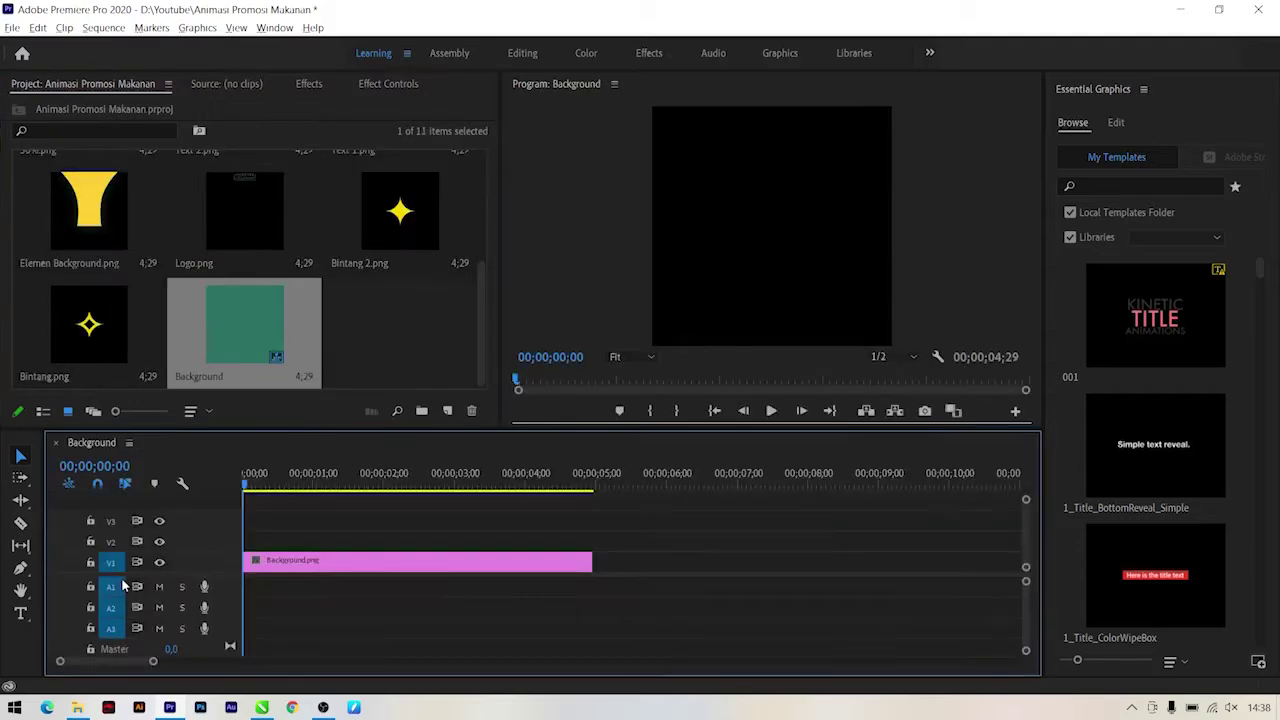
pyautogui.click(310, 560)
pyautogui.moveTo(590, 560); pyautogui.dragTo(972, 560)
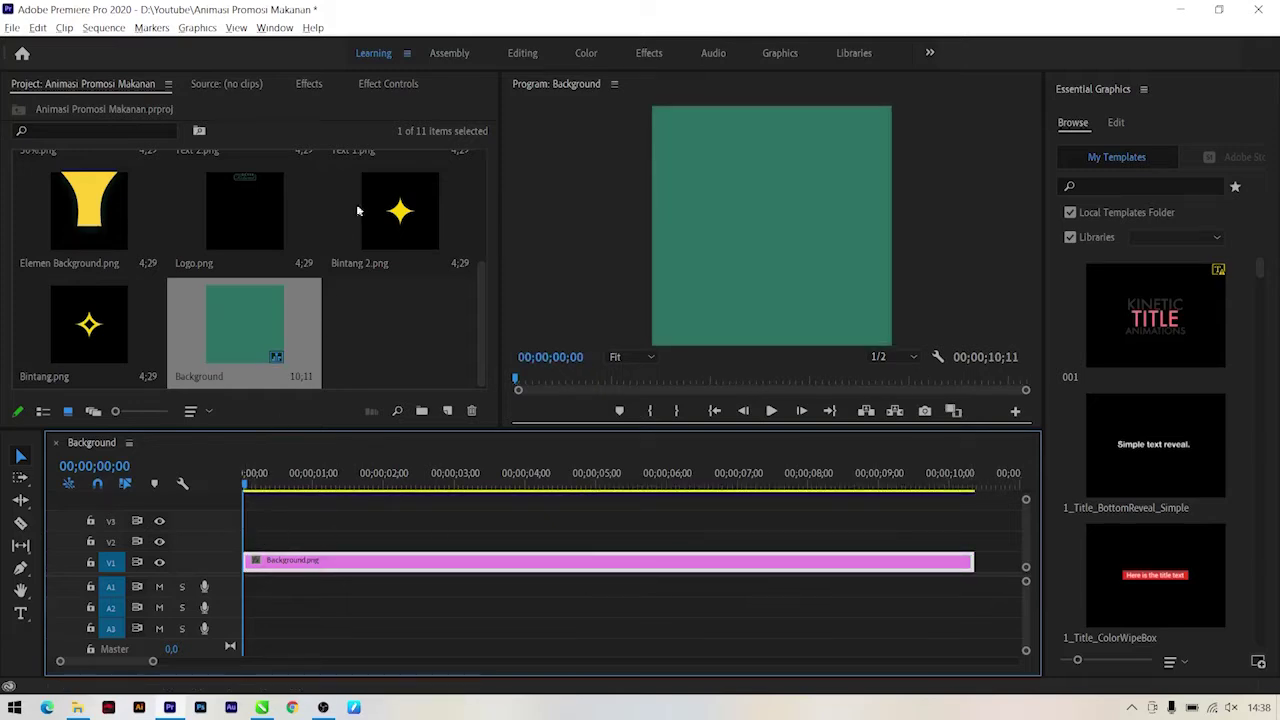
pyautogui.click(311, 88)
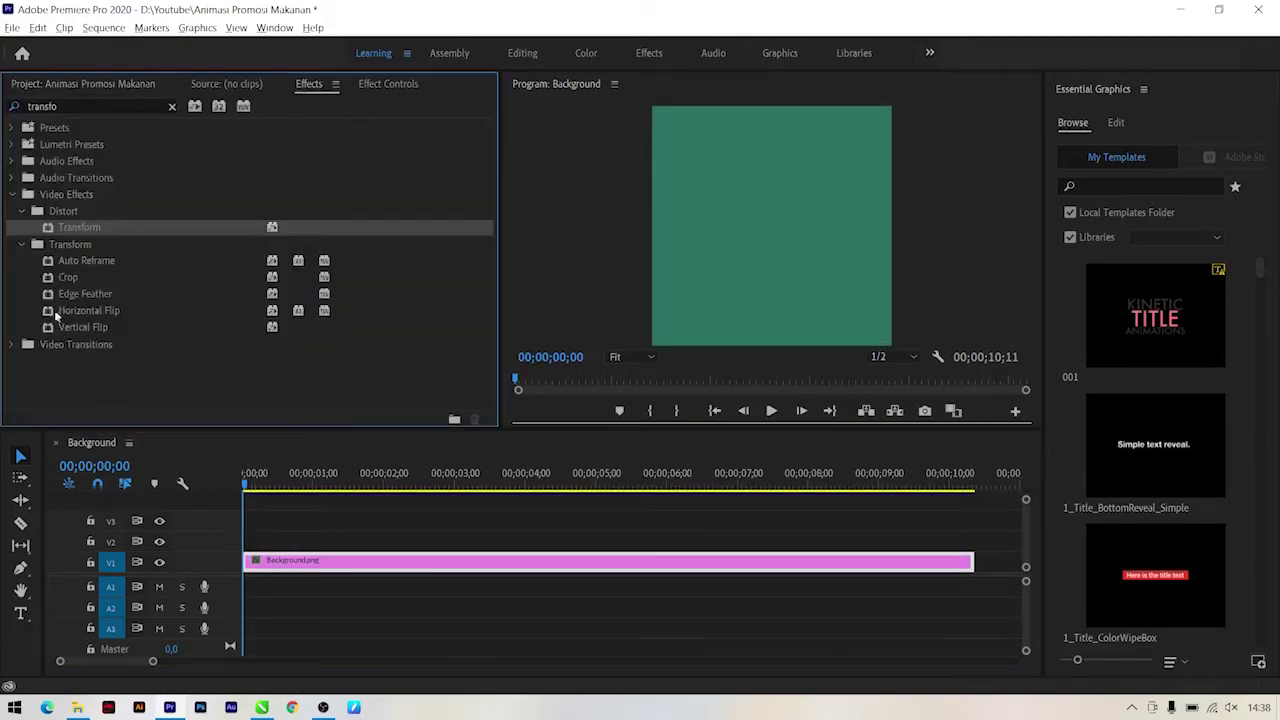
# Step: Apply Video Transitions > Dissolve > Dip to Black at the start of the Background.png clip
pyautogui.click(172, 106)
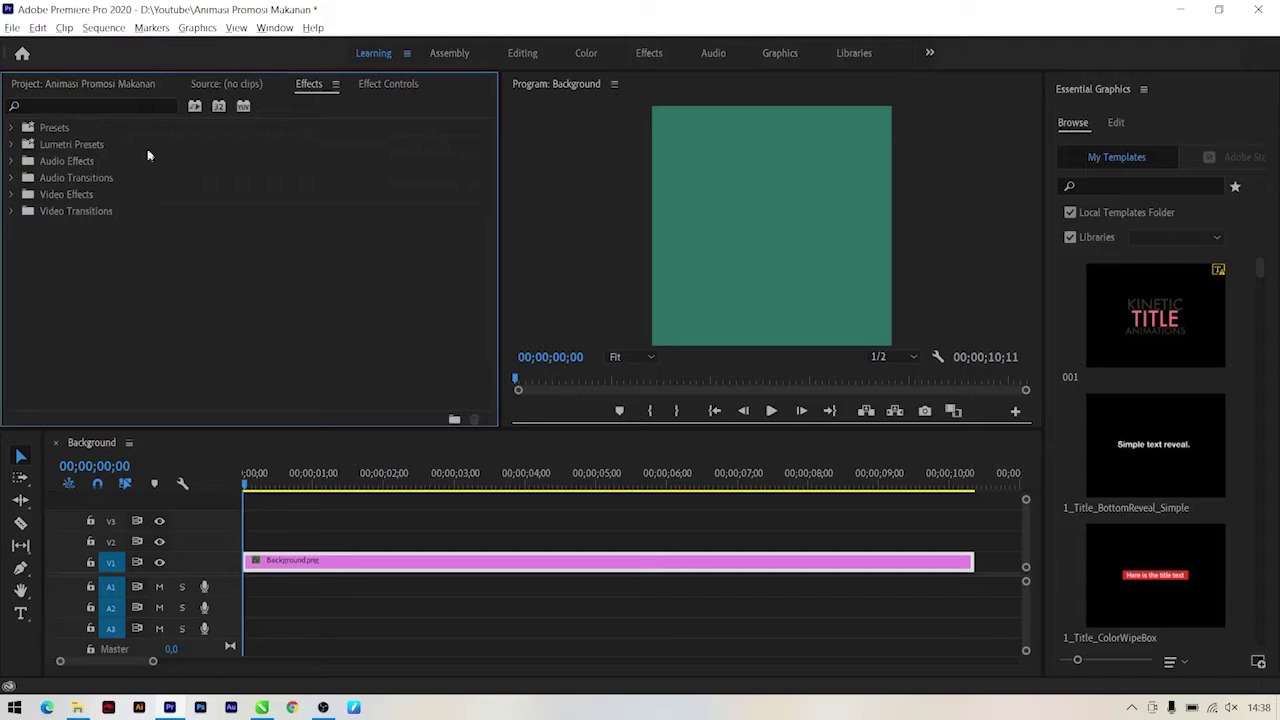
pyautogui.click(12, 212)
pyautogui.click(20, 244)
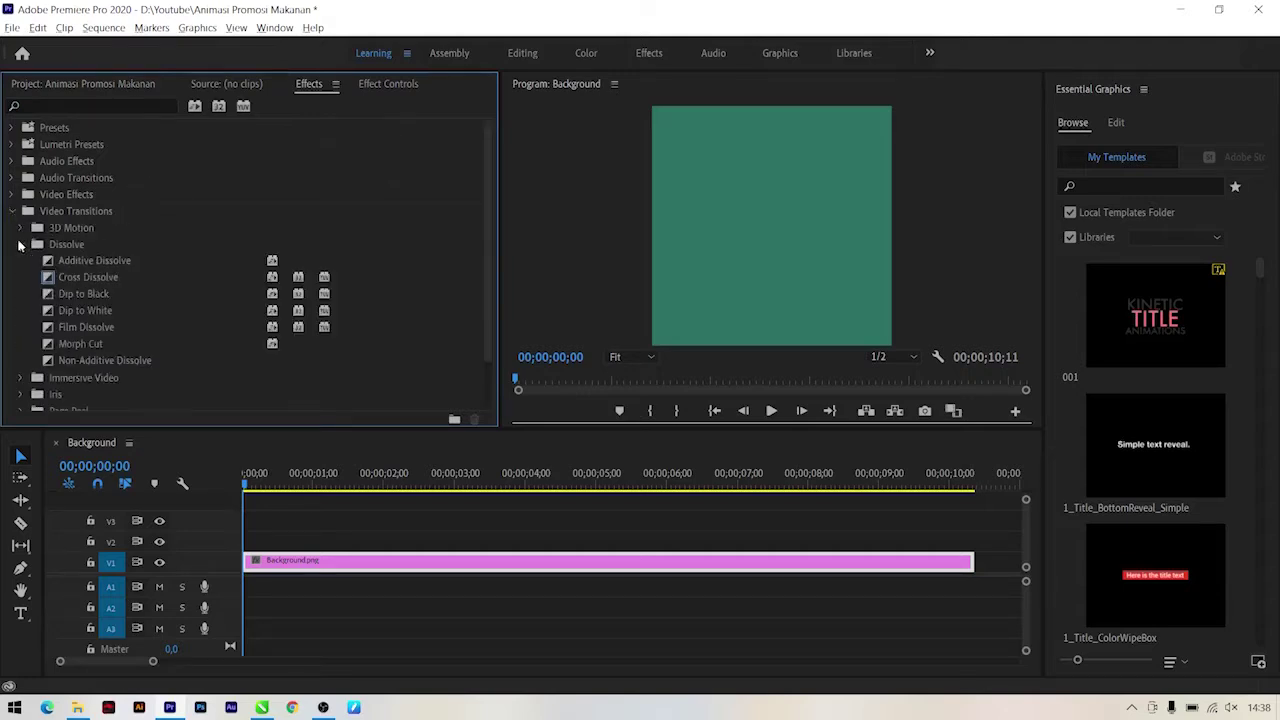
pyautogui.moveTo(47, 291); pyautogui.dragTo(286, 573)
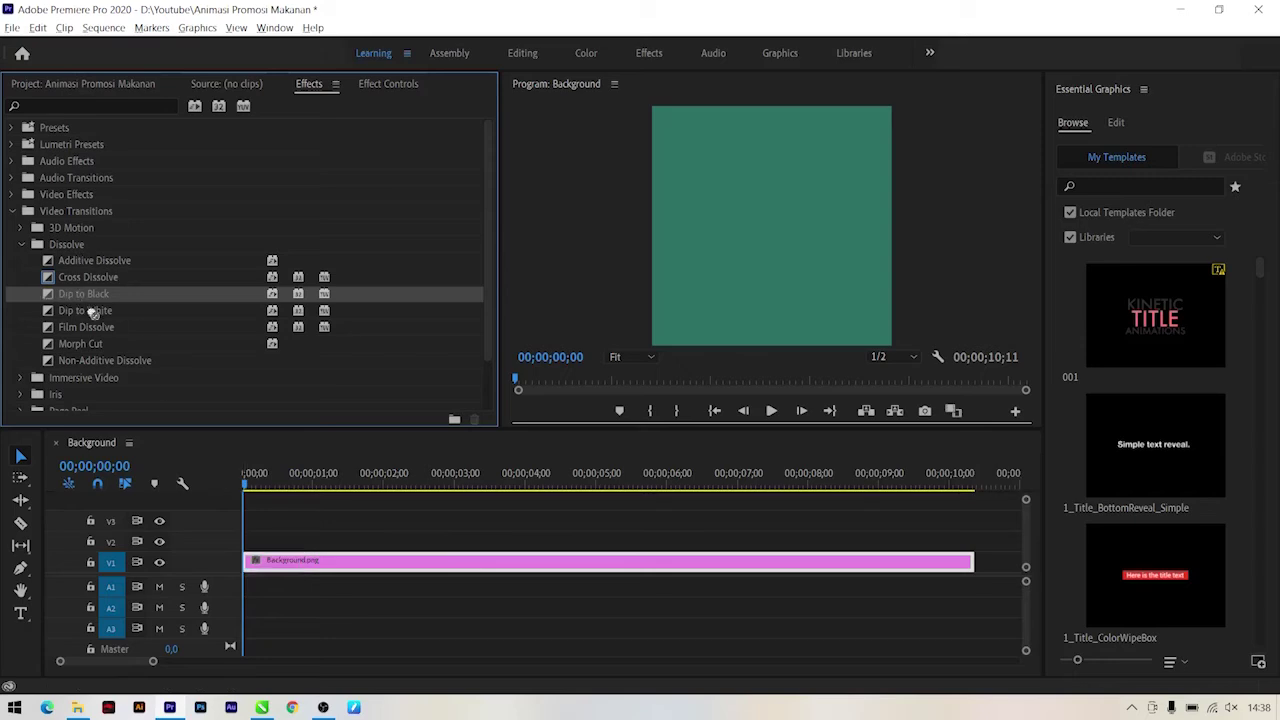
pyautogui.moveTo(150, 369); pyautogui.dragTo(275, 562)
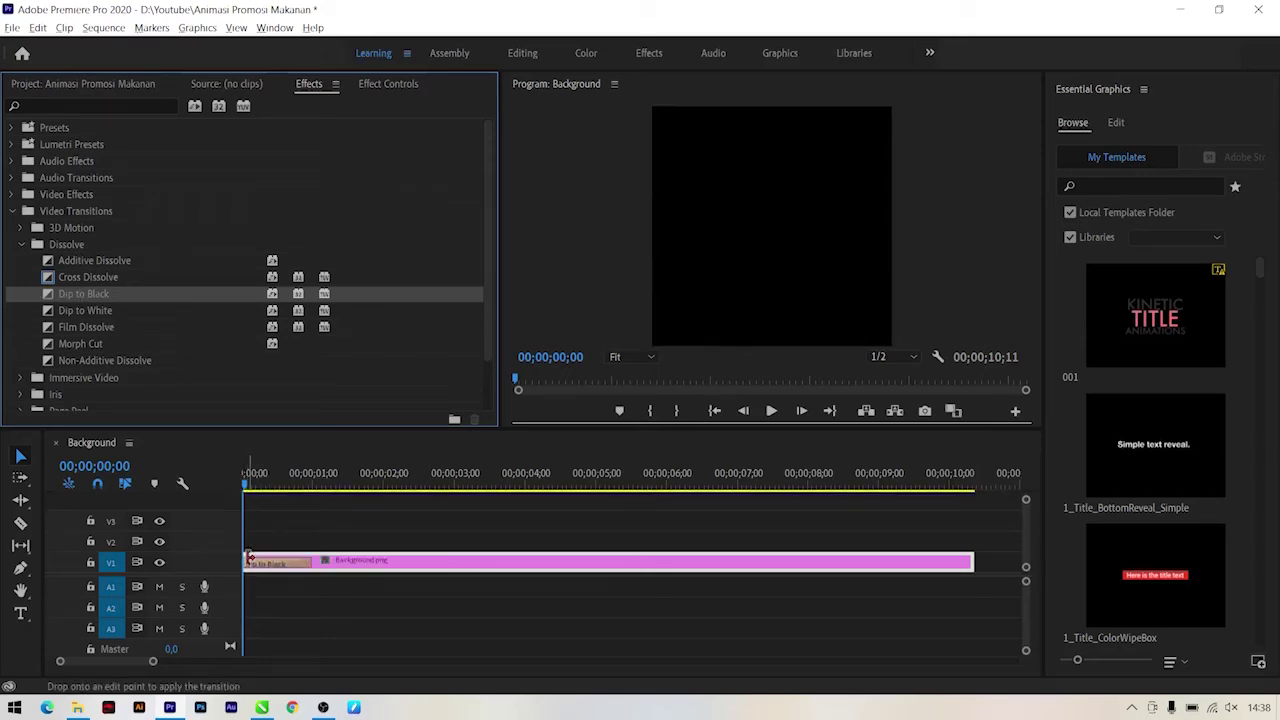
pyautogui.click(364, 87)
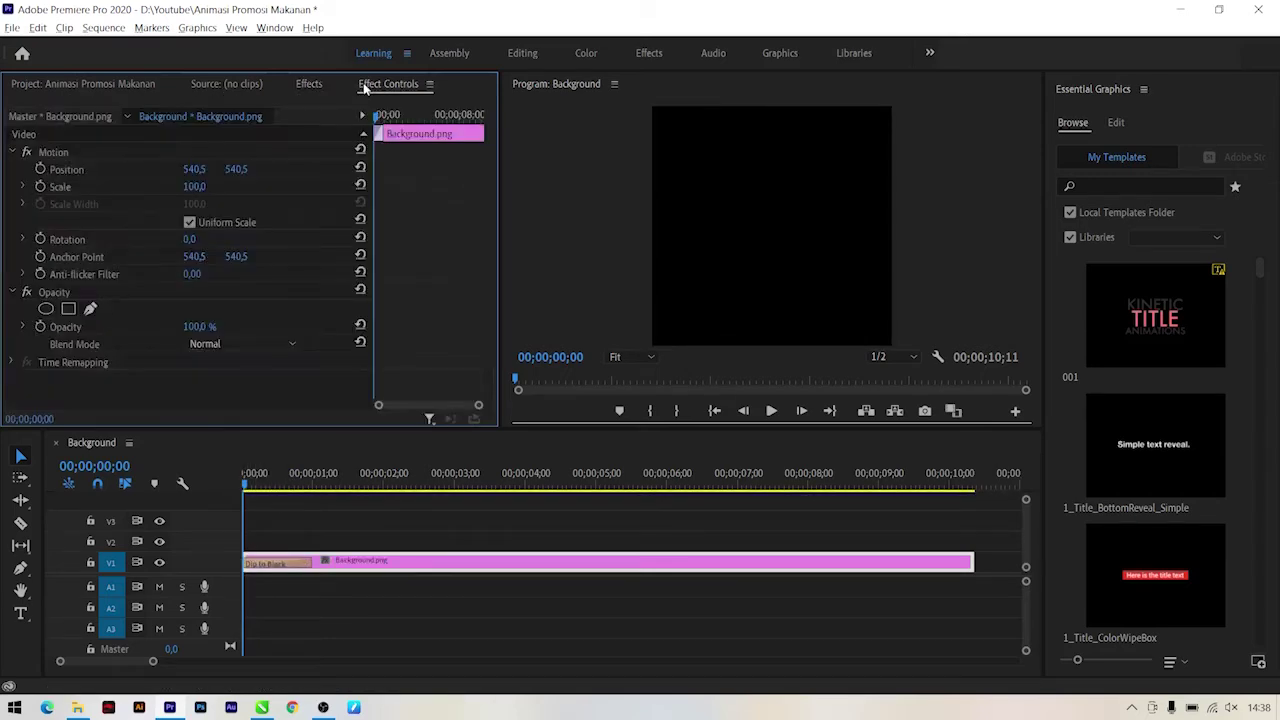
pyautogui.click(116, 83)
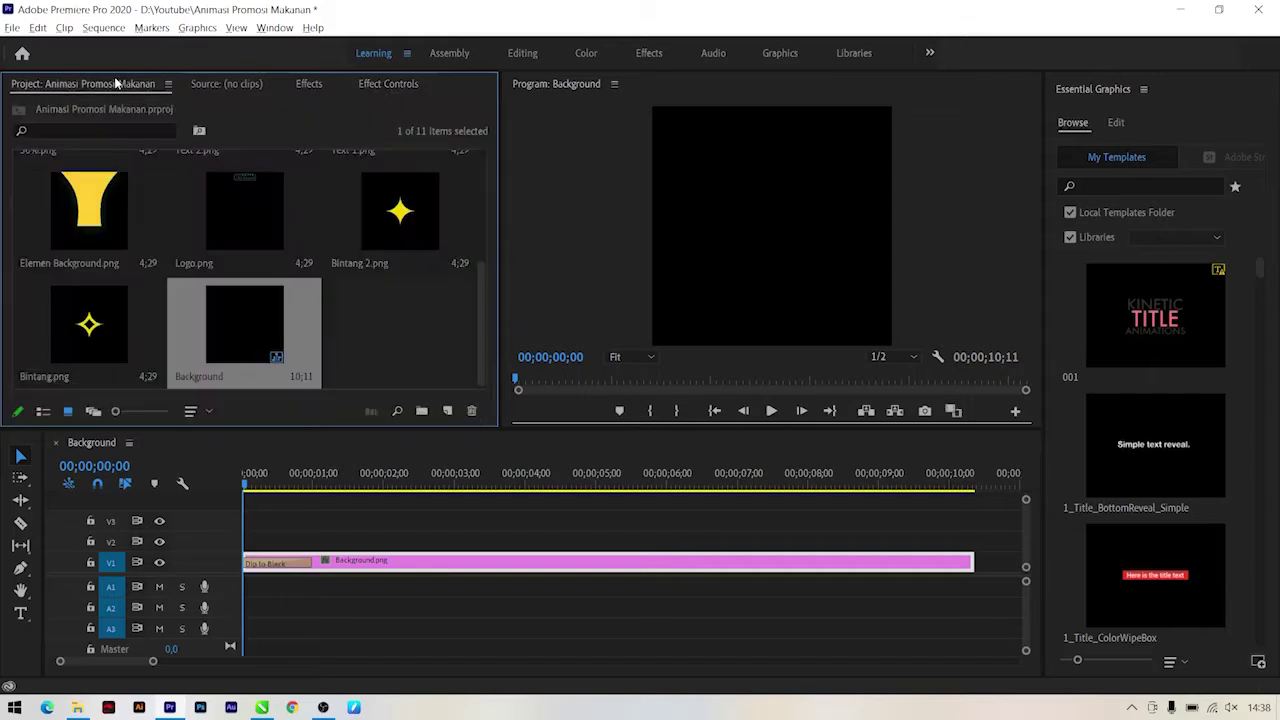
# Step: Place Makanan.png on track V2 starting at about 1 second
pyautogui.click(388, 323)
pyautogui.scroll(4, 382, 325)
pyautogui.moveTo(391, 208); pyautogui.dragTo(316, 540)
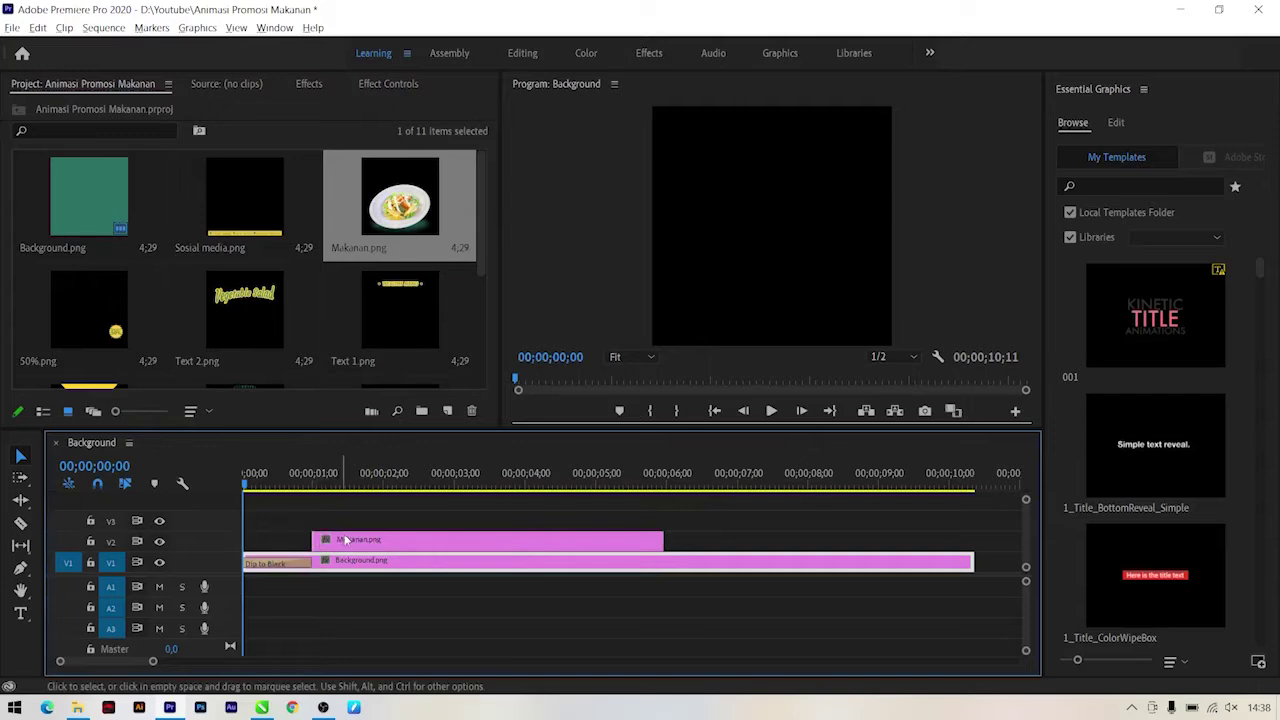
pyautogui.click(347, 541)
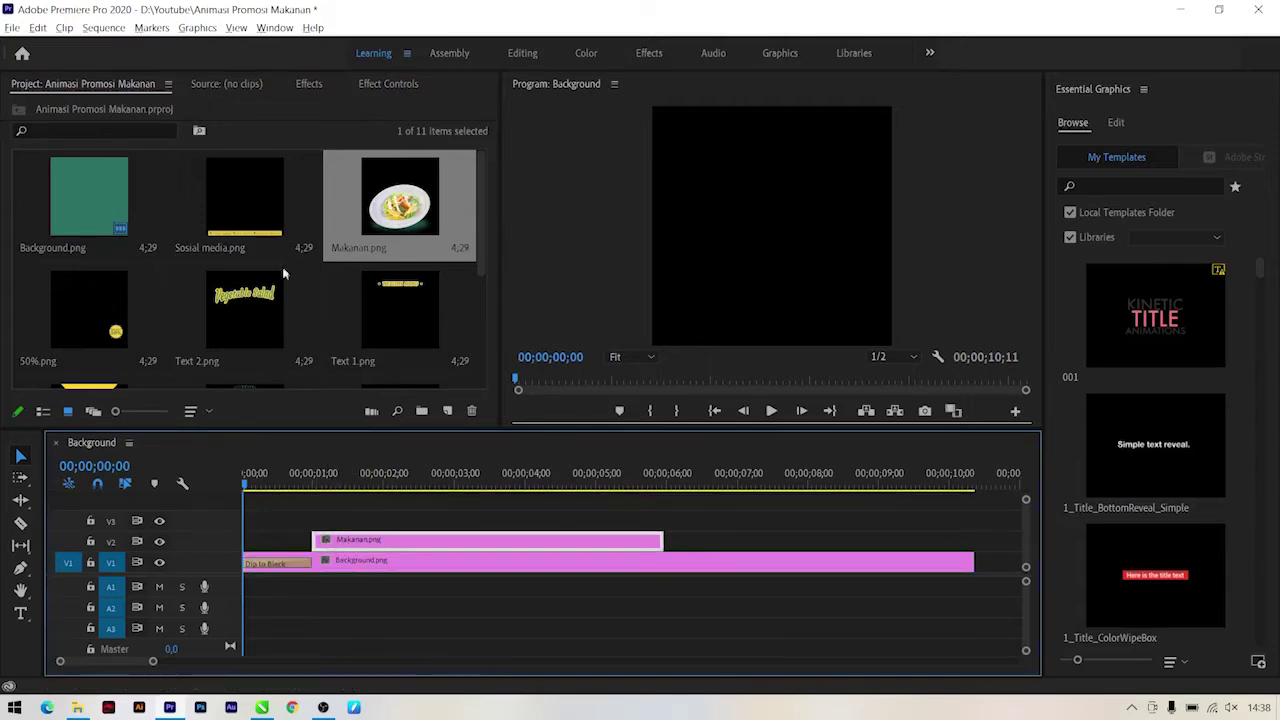
# Step: Apply the Distort > Transform effect to Makanan.png and play back from 00;00;01;00
pyautogui.click(307, 84)
pyautogui.click(119, 105)
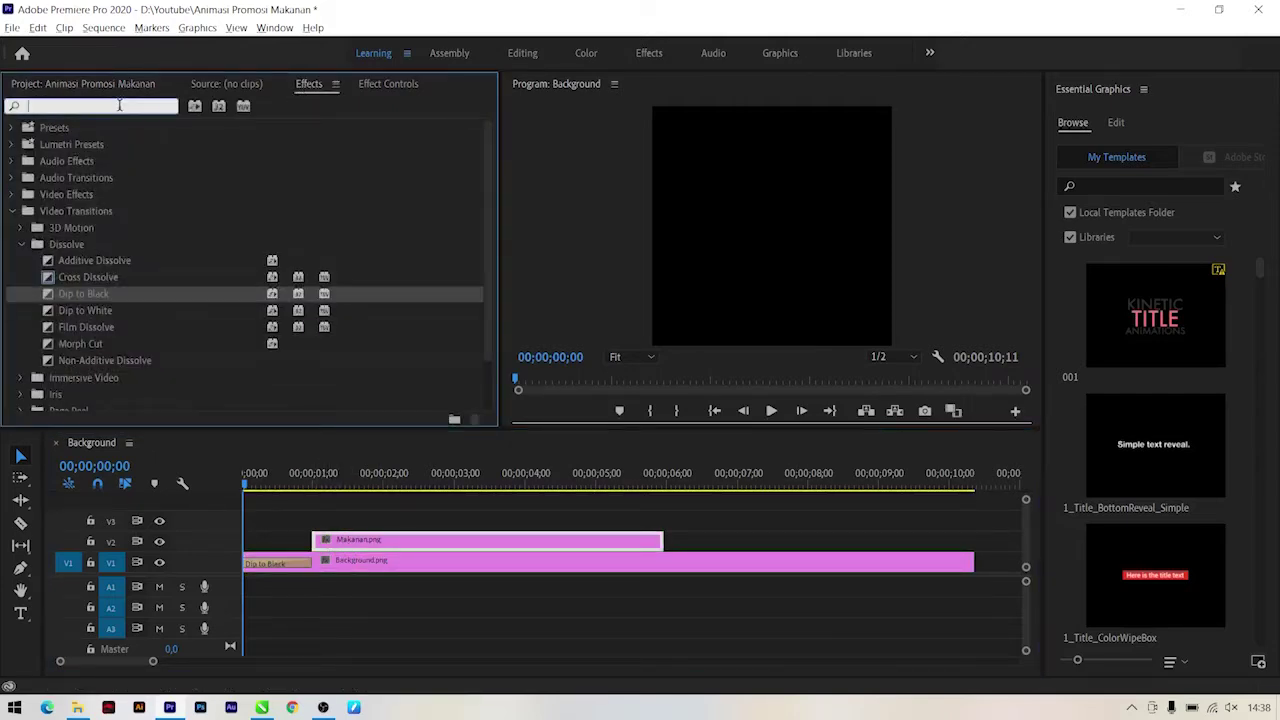
pyautogui.write('Tr')
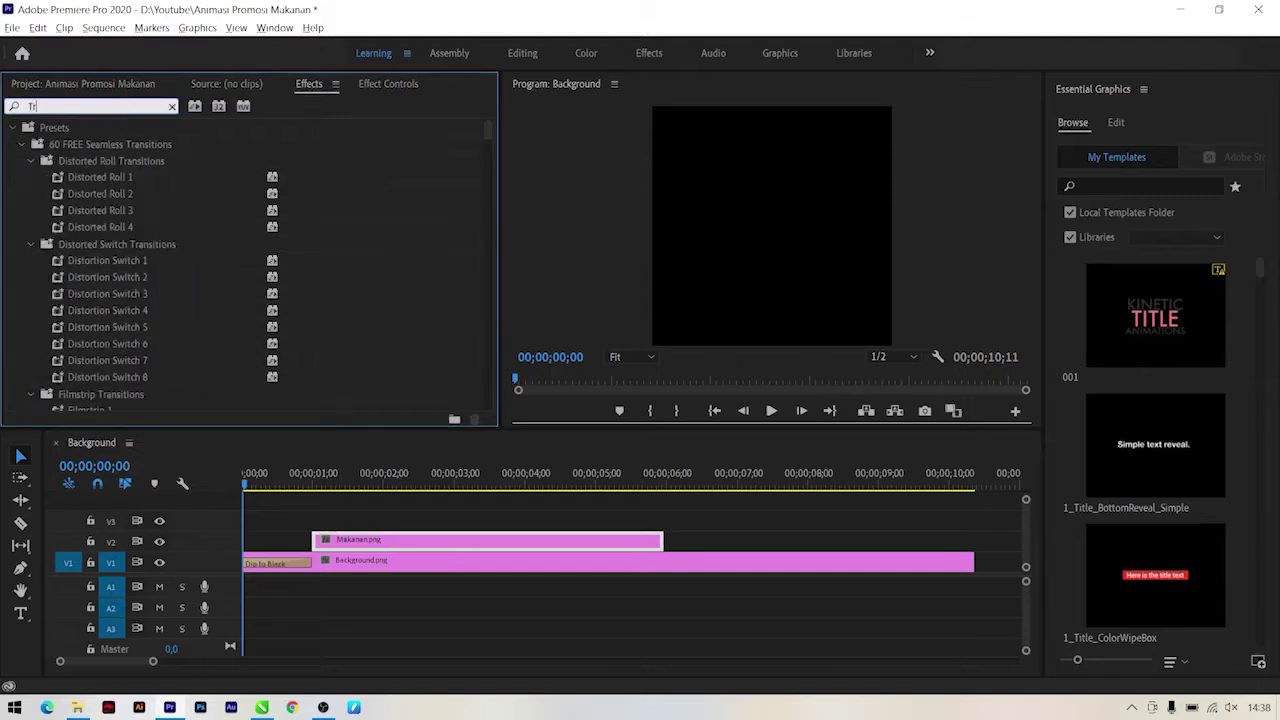
pyautogui.write('ansfo')
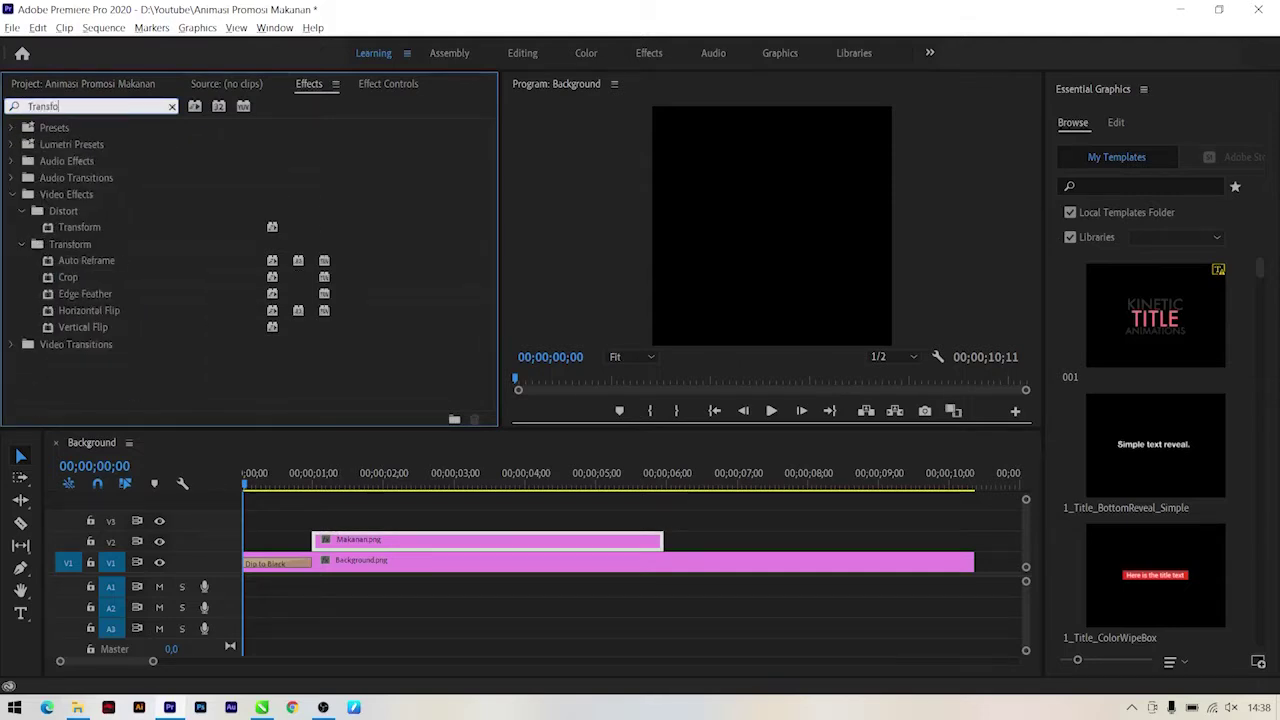
pyautogui.moveTo(69, 228); pyautogui.dragTo(358, 545)
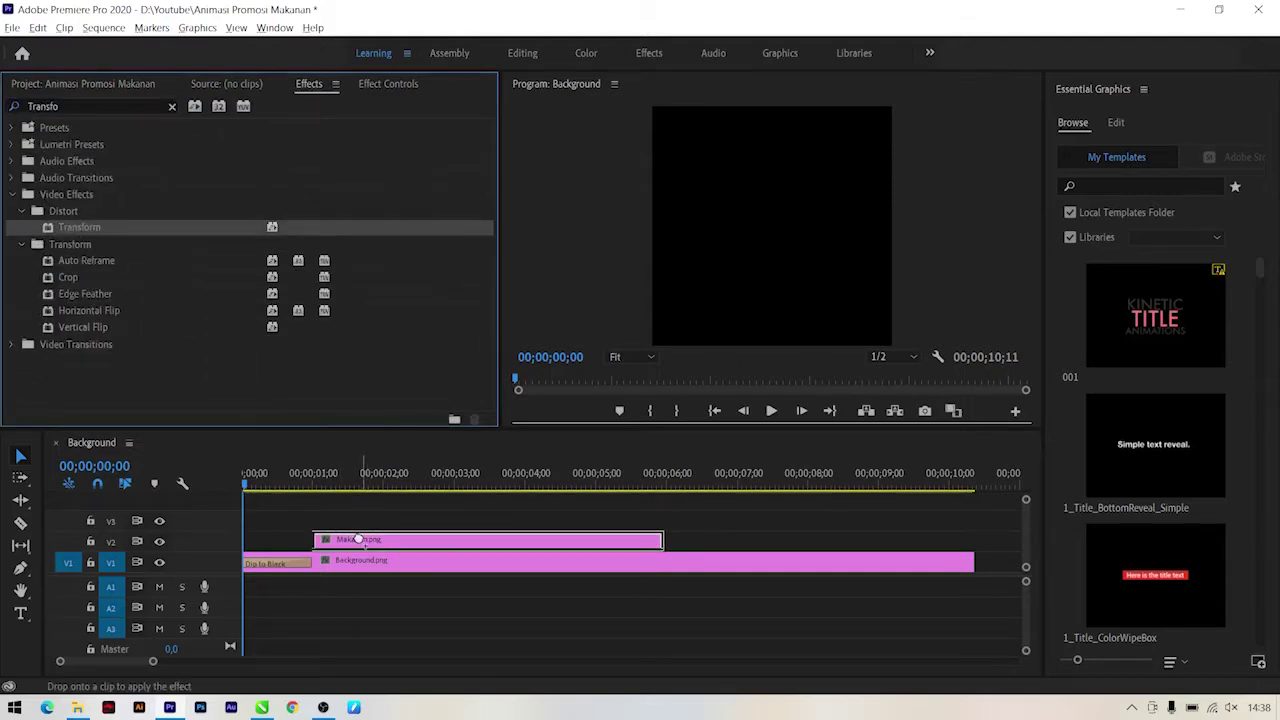
pyautogui.click(316, 489)
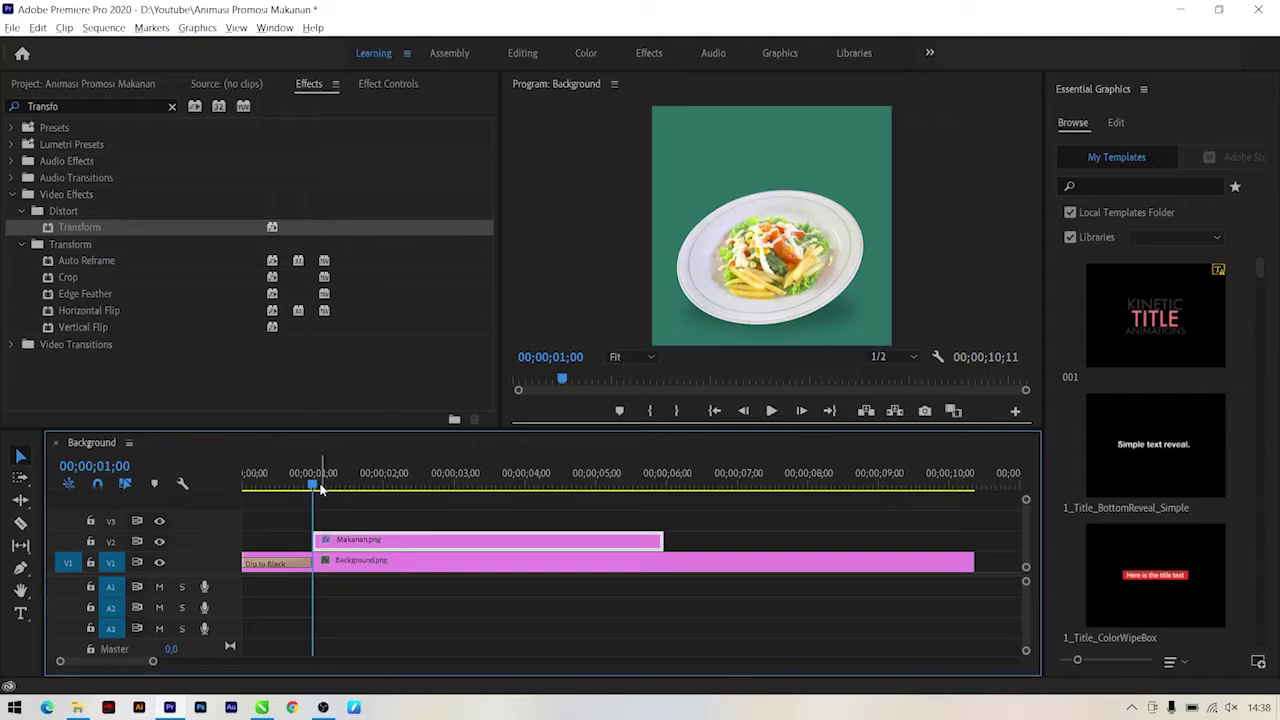
pyautogui.press('space')
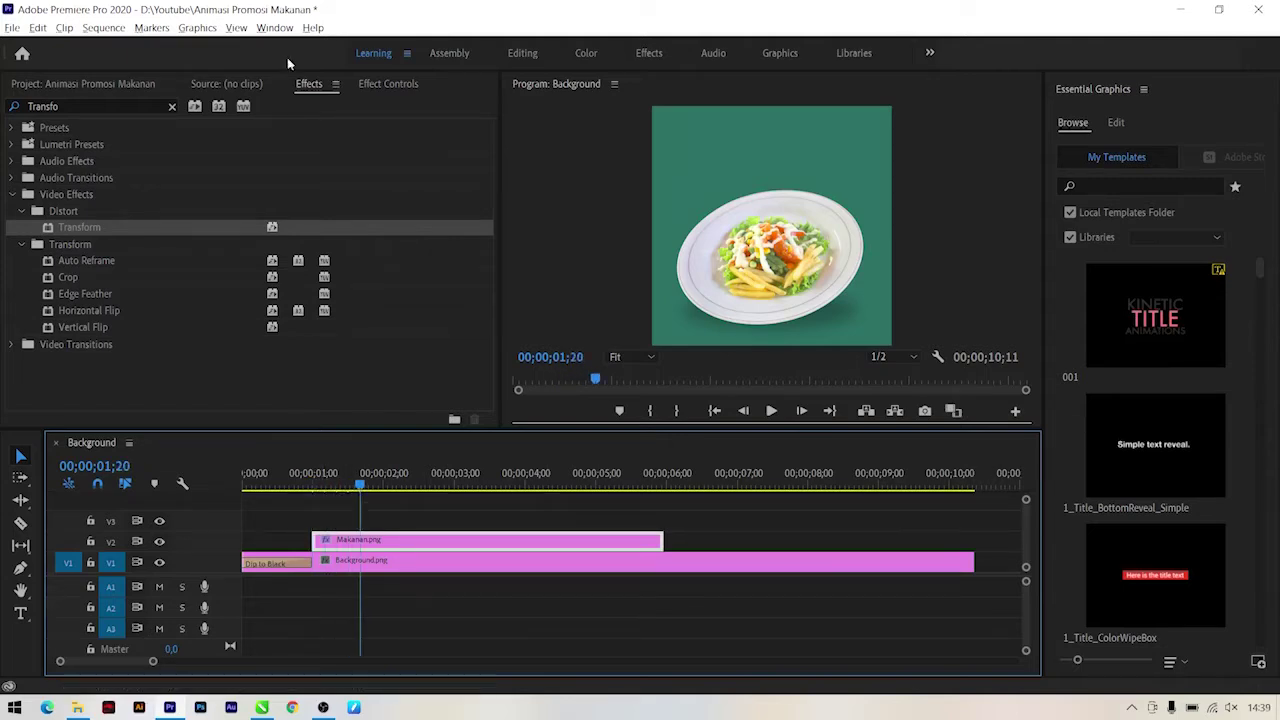
# Step: Set the Makanan.png Transform effect's Shutter Angle to 300
pyautogui.click(398, 84)
pyautogui.scroll(-4, 45, 345)
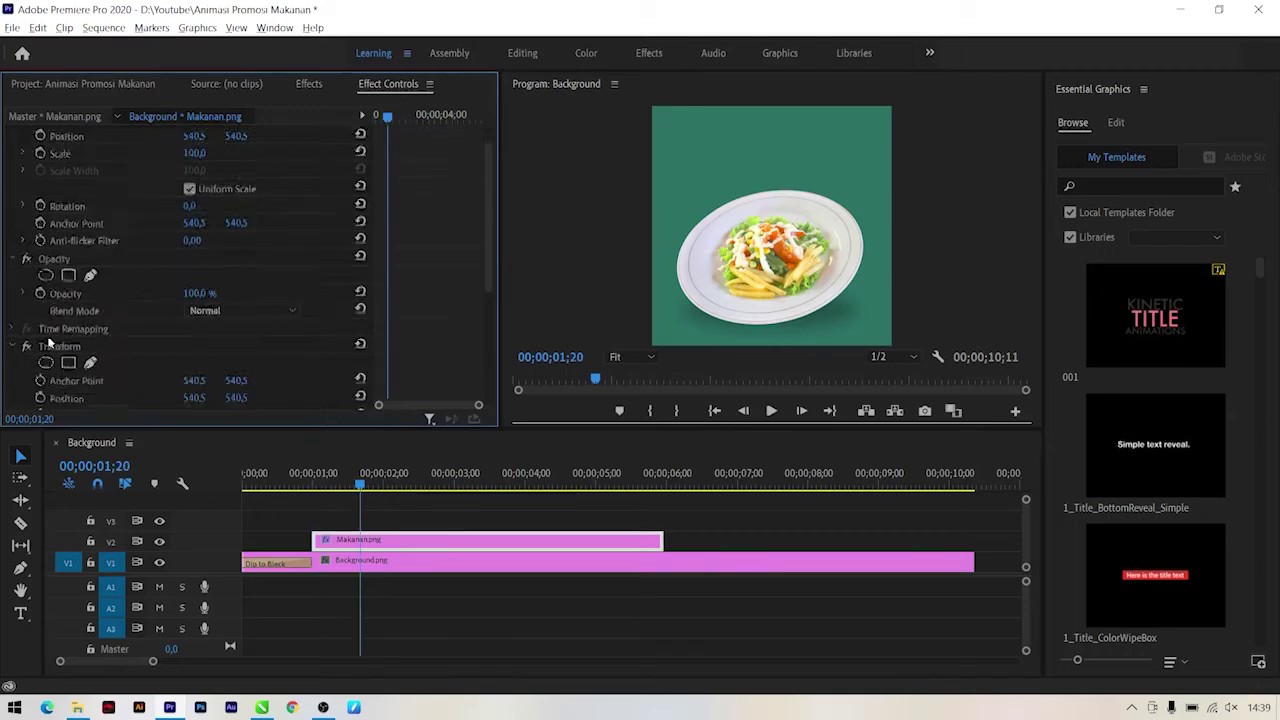
pyautogui.scroll(-1, 45, 345)
pyautogui.scroll(-1, 57, 371)
pyautogui.scroll(-1, 48, 385)
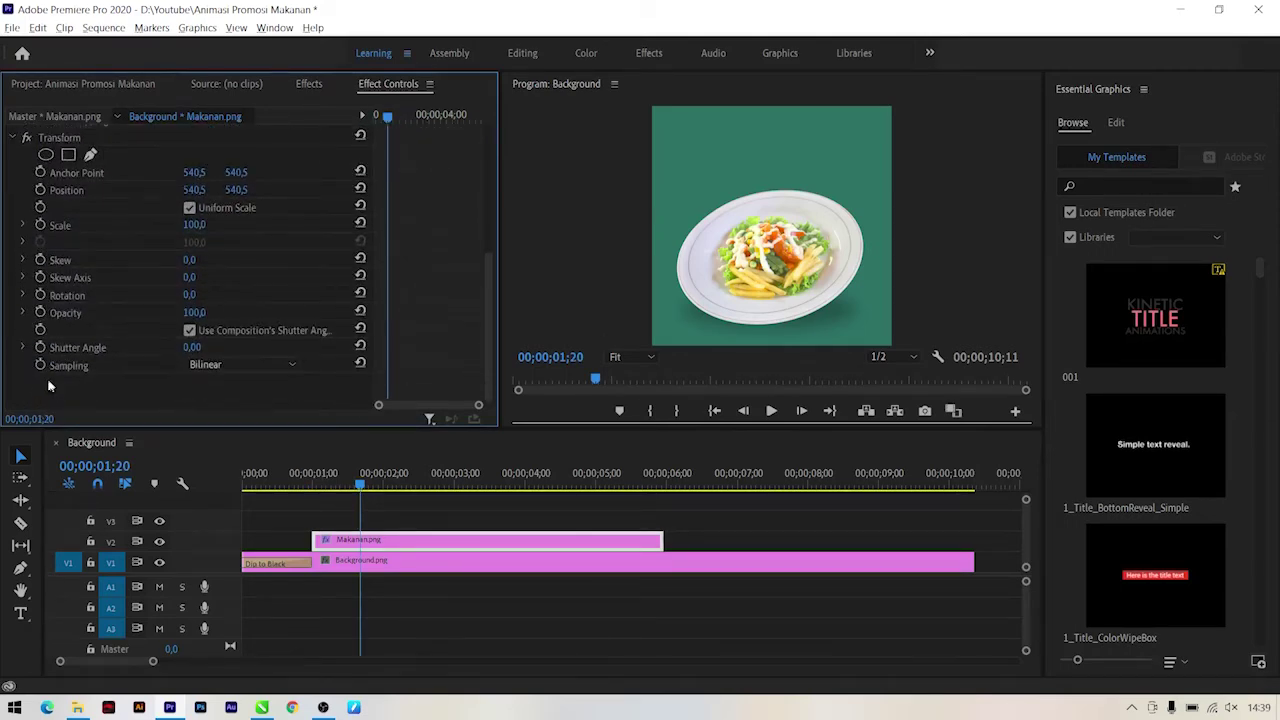
pyautogui.click(192, 347)
pyautogui.write('300')
pyautogui.press('Return')
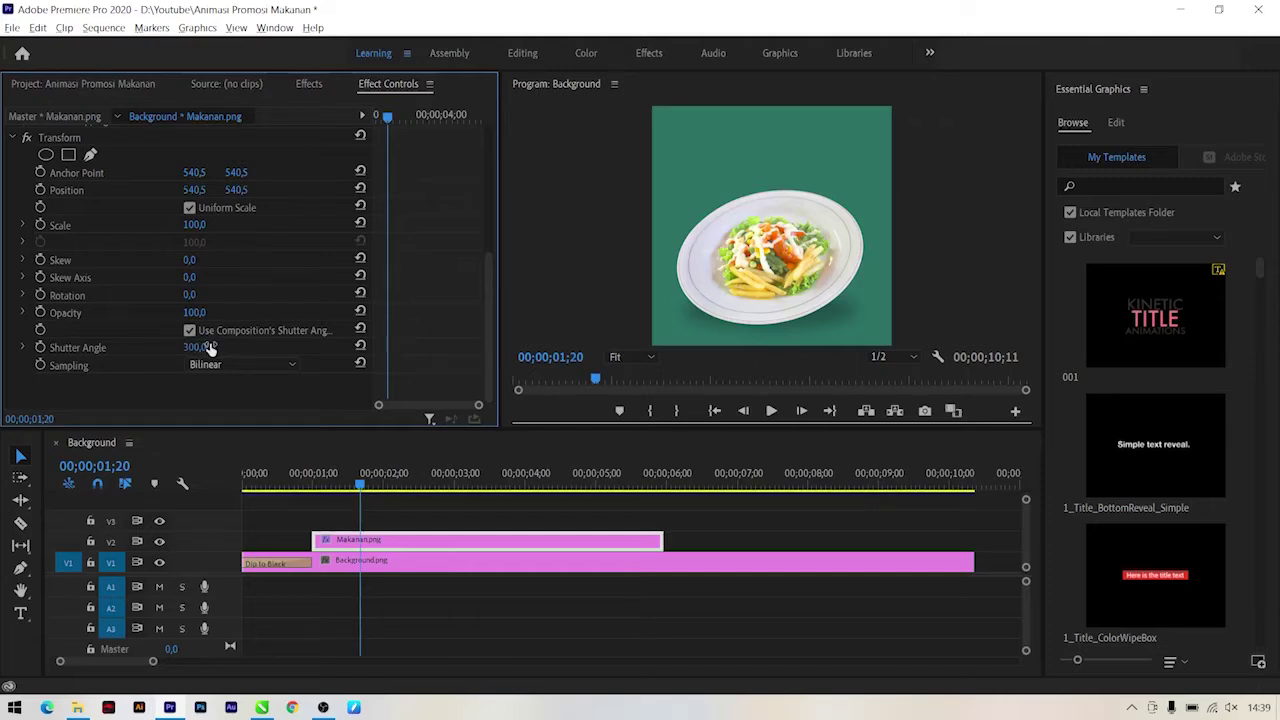
# Step: Keyframe Position, Scale and Opacity at 01;20, then at 01;00 set Scale 1, Y 850,5, Opacity 0
pyautogui.click(40, 190)
pyautogui.click(40, 225)
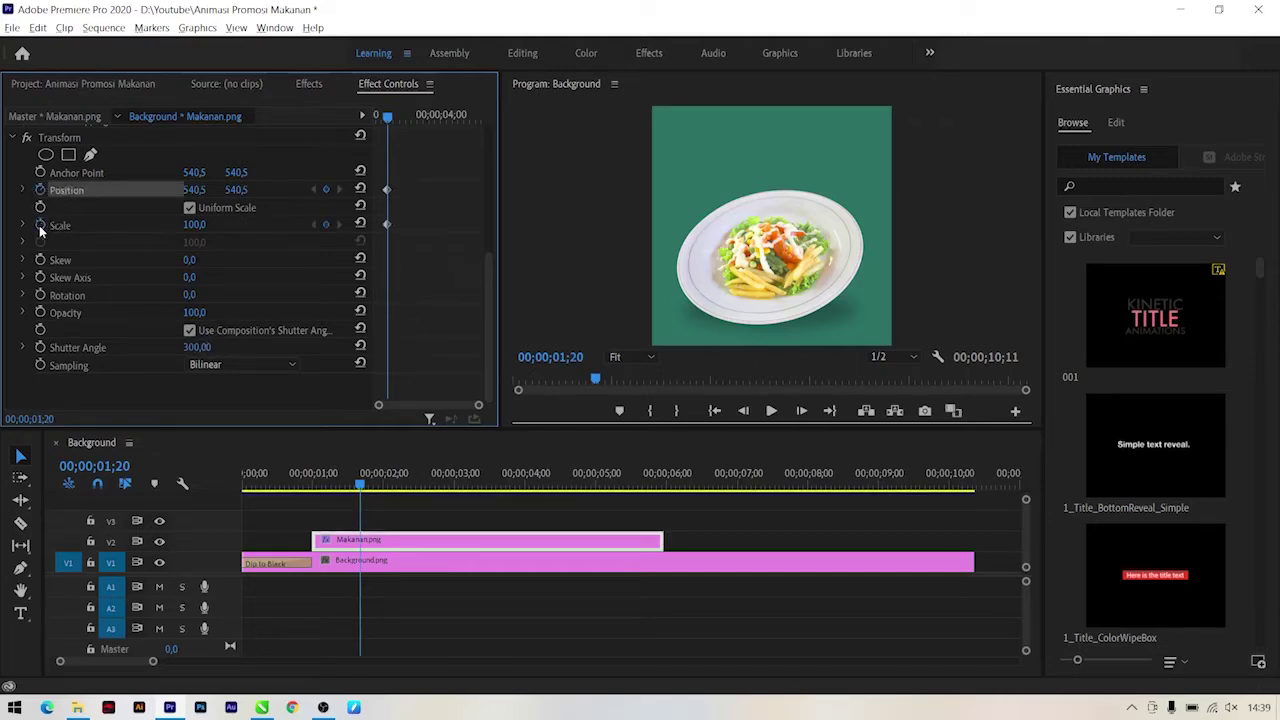
pyautogui.click(40, 313)
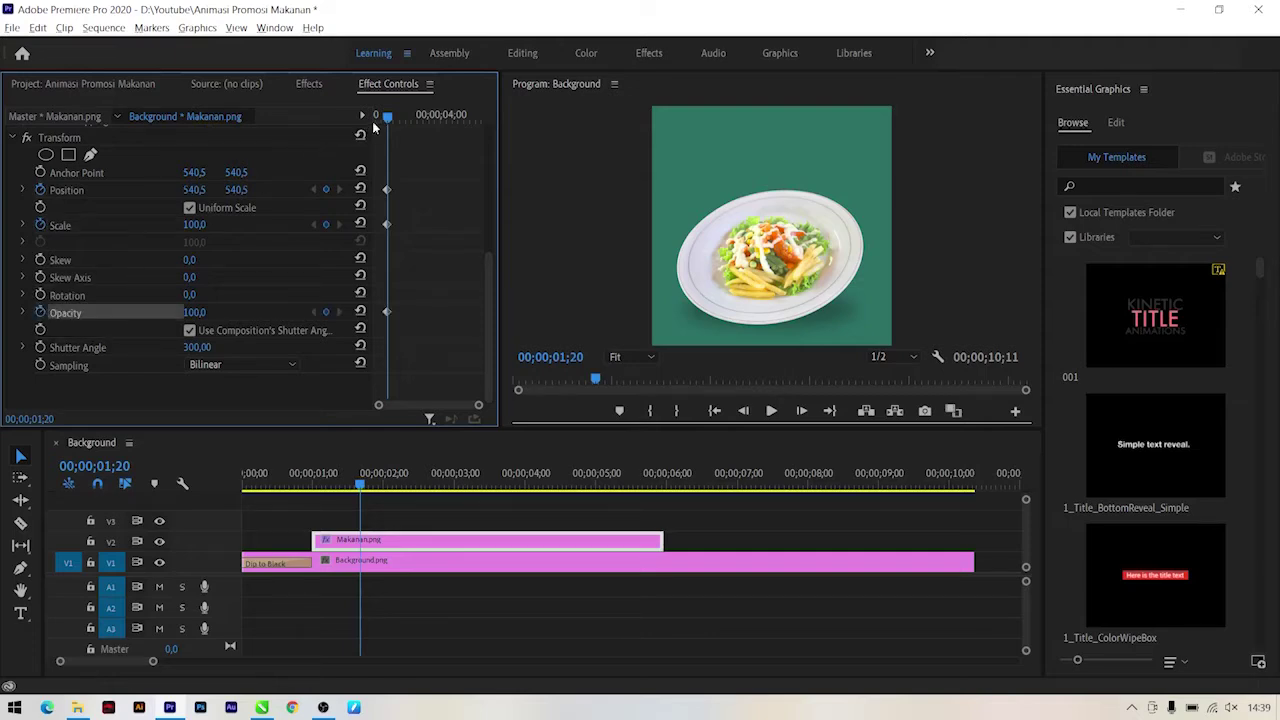
pyautogui.moveTo(388, 118); pyautogui.dragTo(376, 118)
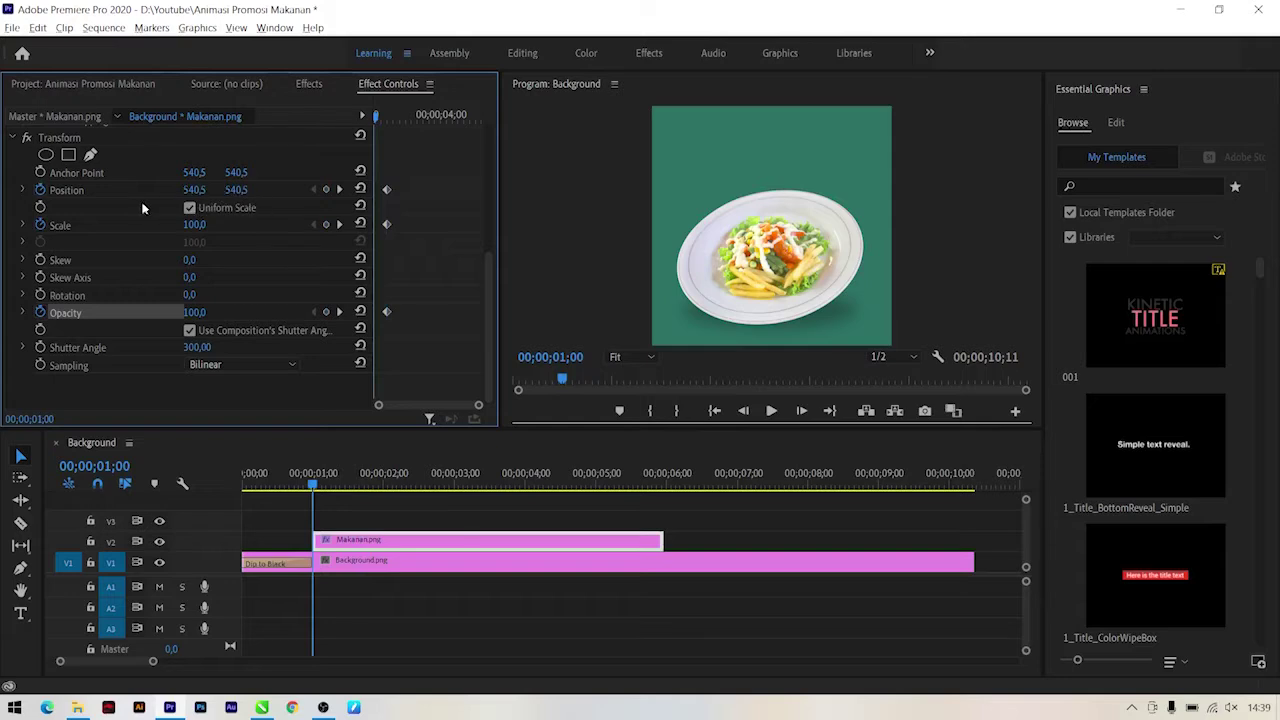
pyautogui.moveTo(196, 225); pyautogui.dragTo(188, 225)
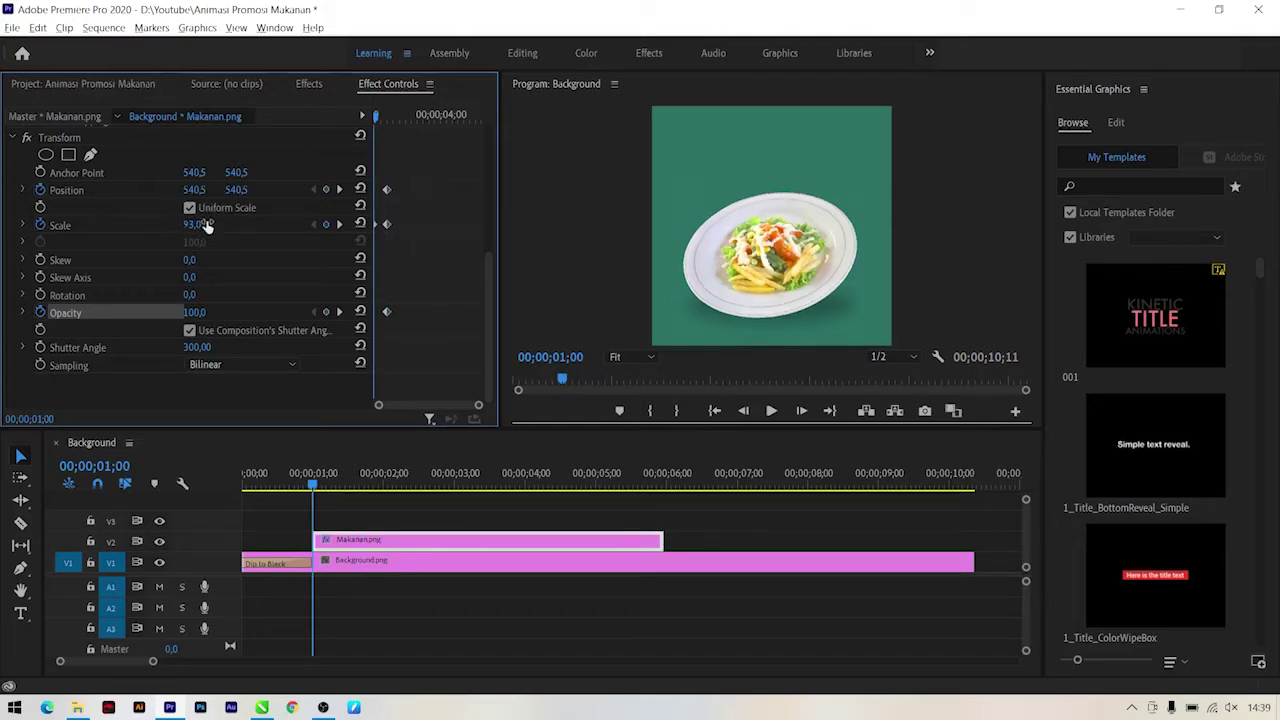
pyautogui.click(196, 224)
pyautogui.write('1')
pyautogui.press('Return')
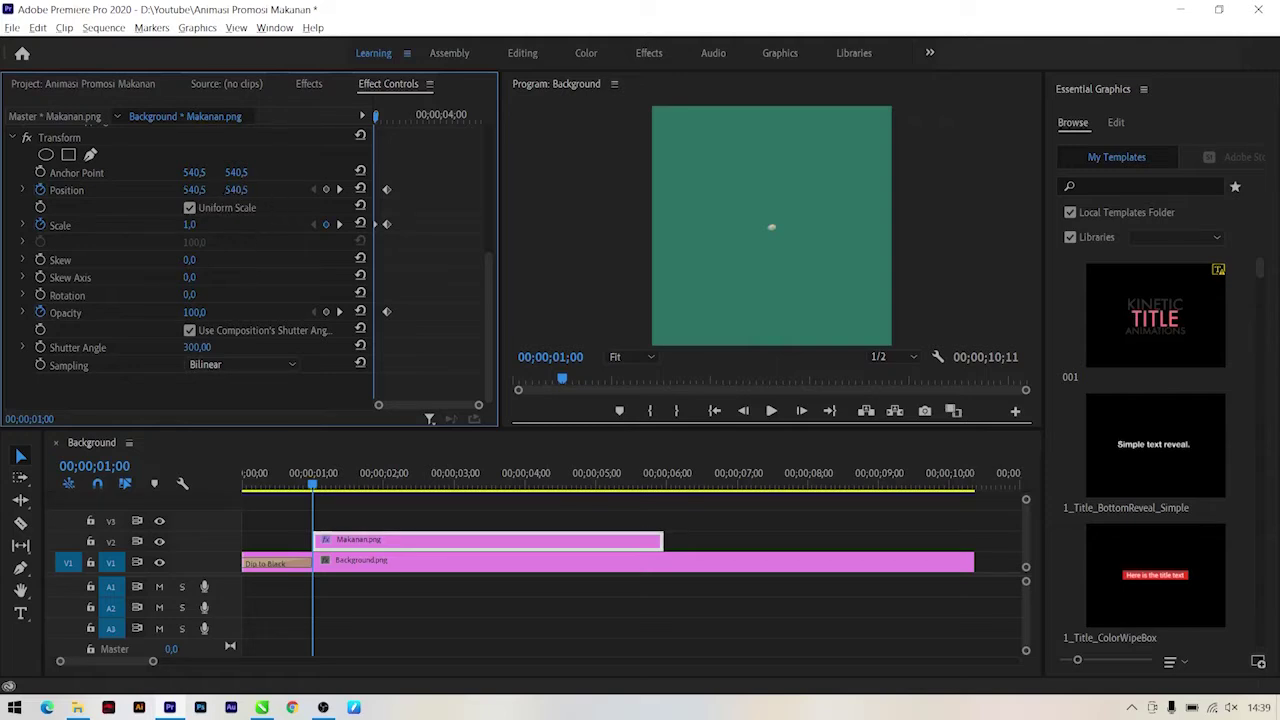
pyautogui.moveTo(236, 189); pyautogui.dragTo(330, 189)
pyautogui.moveTo(196, 313); pyautogui.dragTo(120, 313)
# Step: Apply Ease In to the plate's Position, Scale and Opacity keyframes and scrub the pop-in
pyautogui.moveTo(428, 345); pyautogui.dragTo(310, 177)
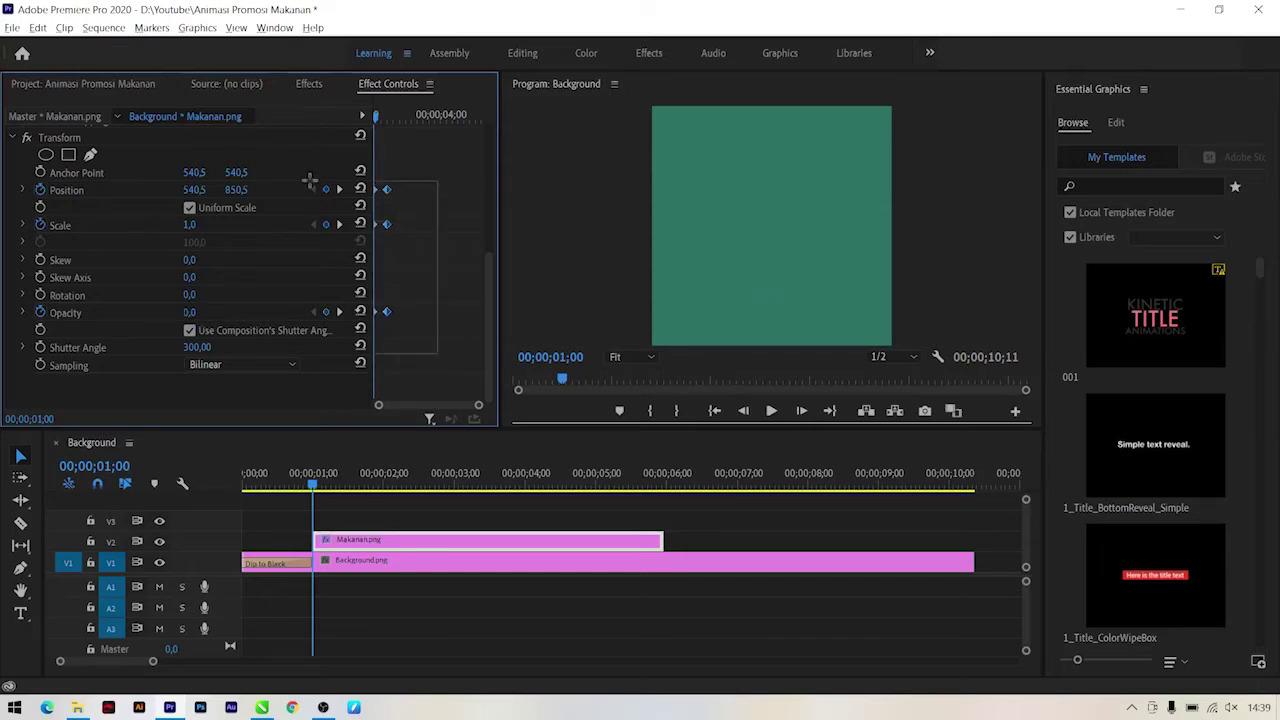
pyautogui.rightClick(386, 189)
pyautogui.moveTo(486, 316)
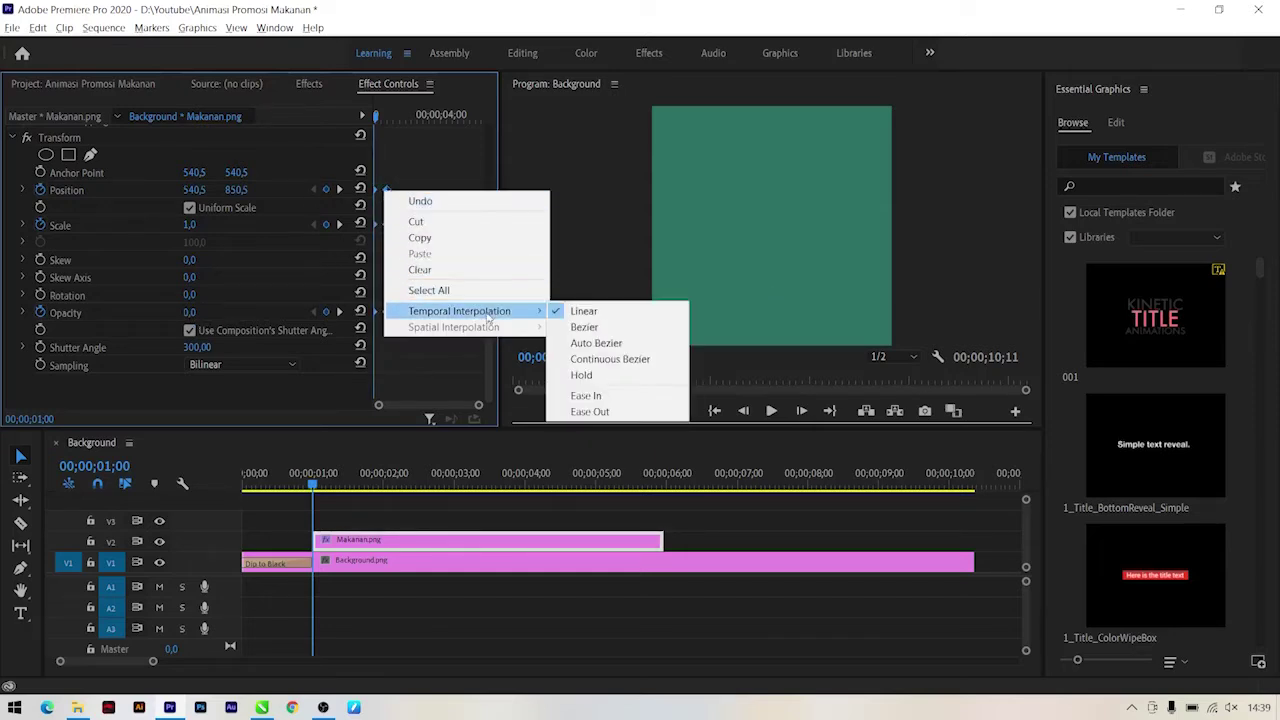
pyautogui.click(588, 396)
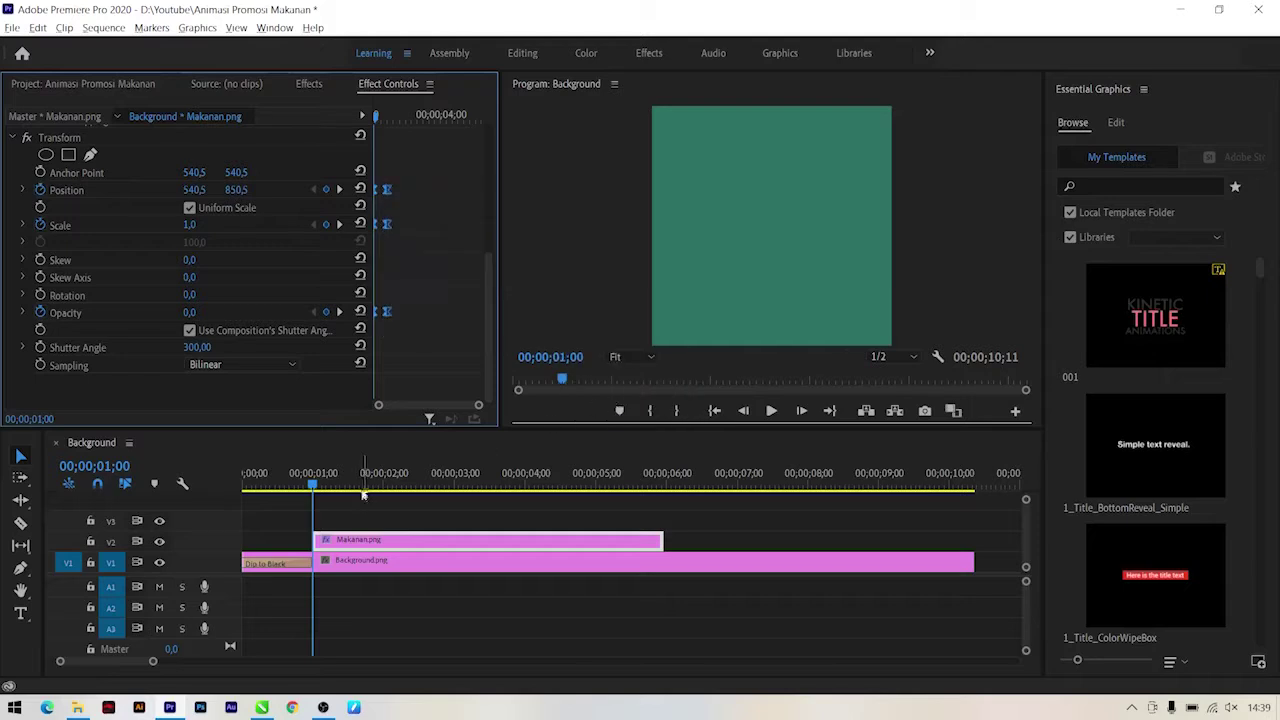
pyautogui.click(306, 490)
pyautogui.moveTo(260, 490); pyautogui.dragTo(385, 490)
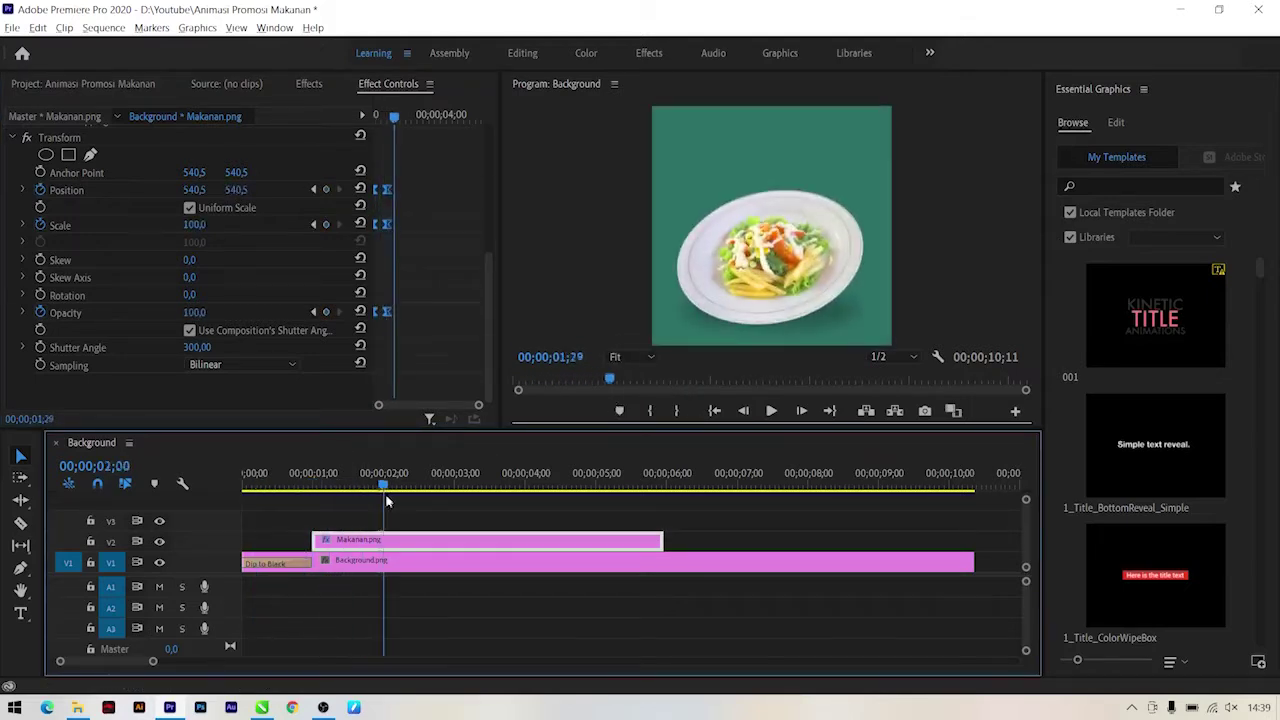
pyautogui.moveTo(313, 506); pyautogui.dragTo(365, 501)
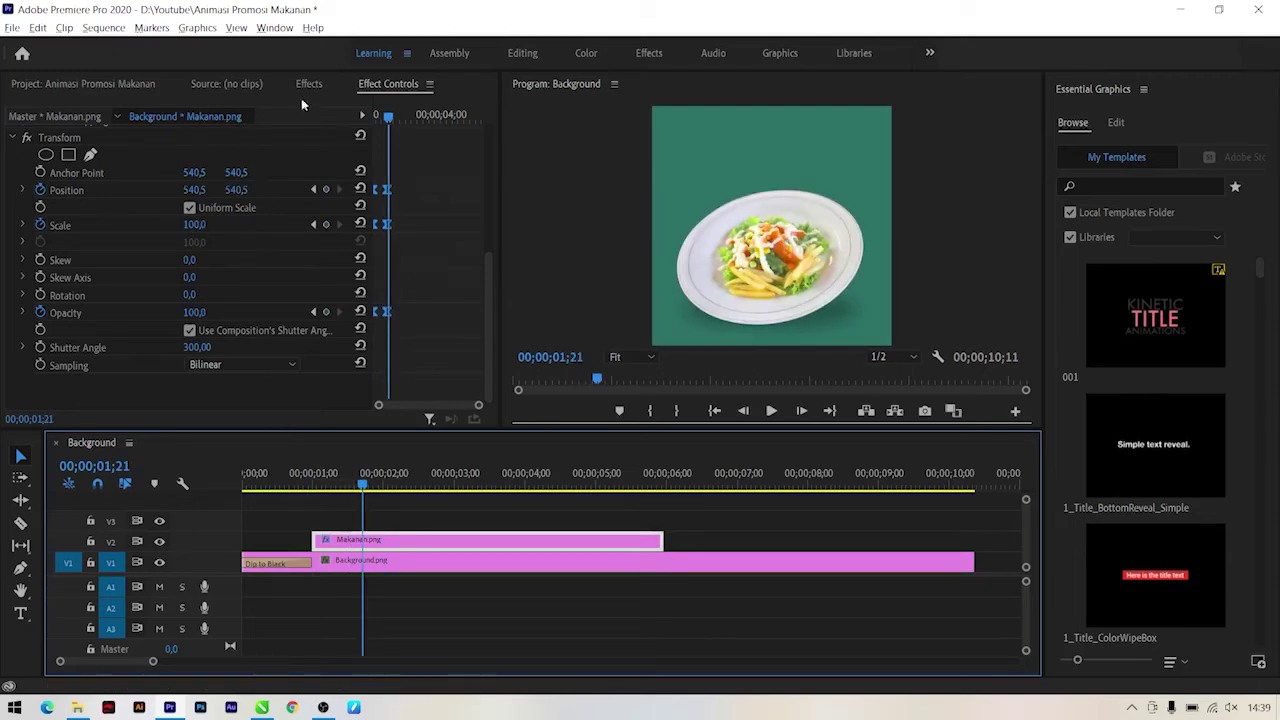
# Step: Locate Elemen Background.png in the project and move the Makanan.png clip up to V3
pyautogui.click(110, 84)
pyautogui.click(194, 241)
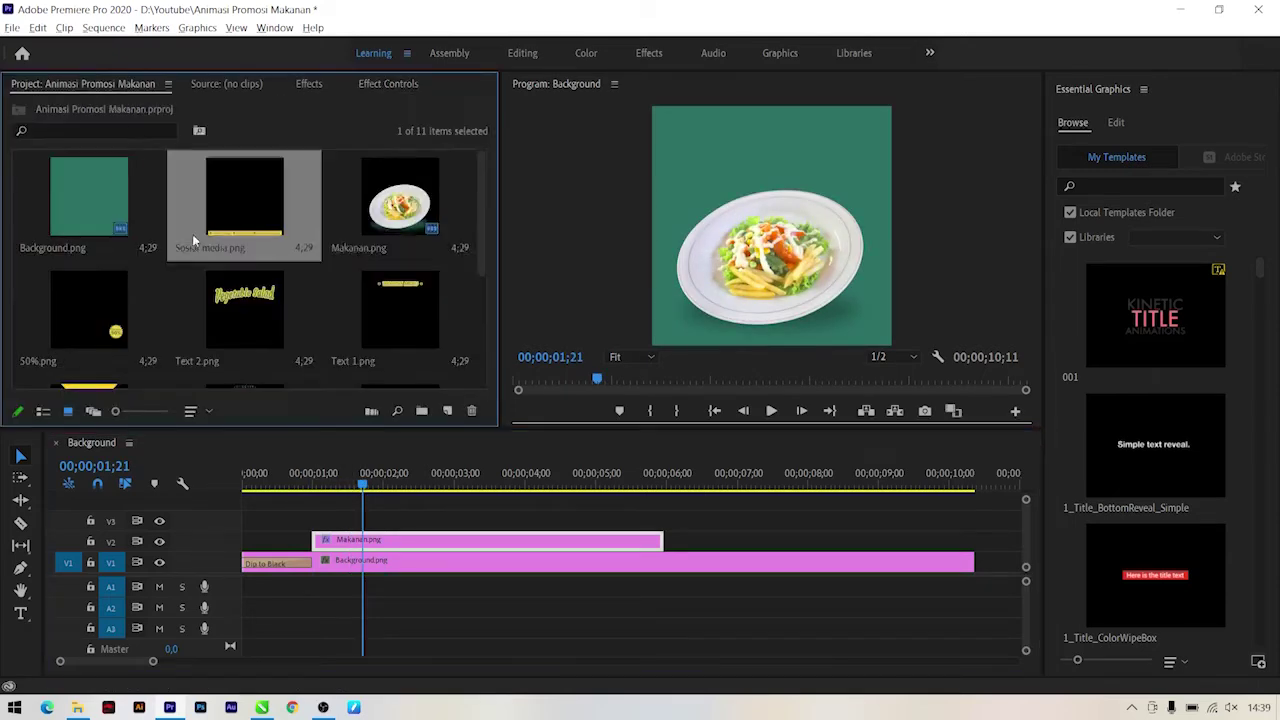
pyautogui.scroll(-2, 150, 230)
pyautogui.click(100, 218)
pyautogui.scroll(1, 95, 241)
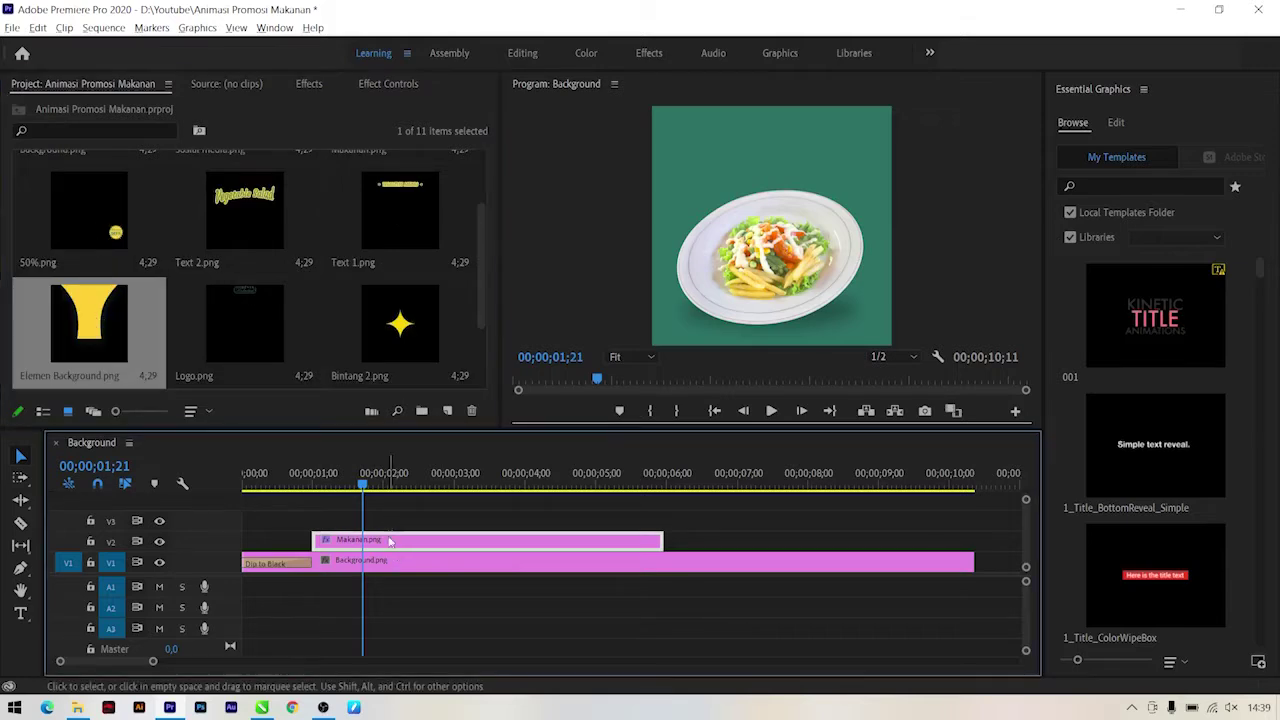
pyautogui.click(364, 84)
pyautogui.moveTo(390, 117); pyautogui.dragTo(394, 121)
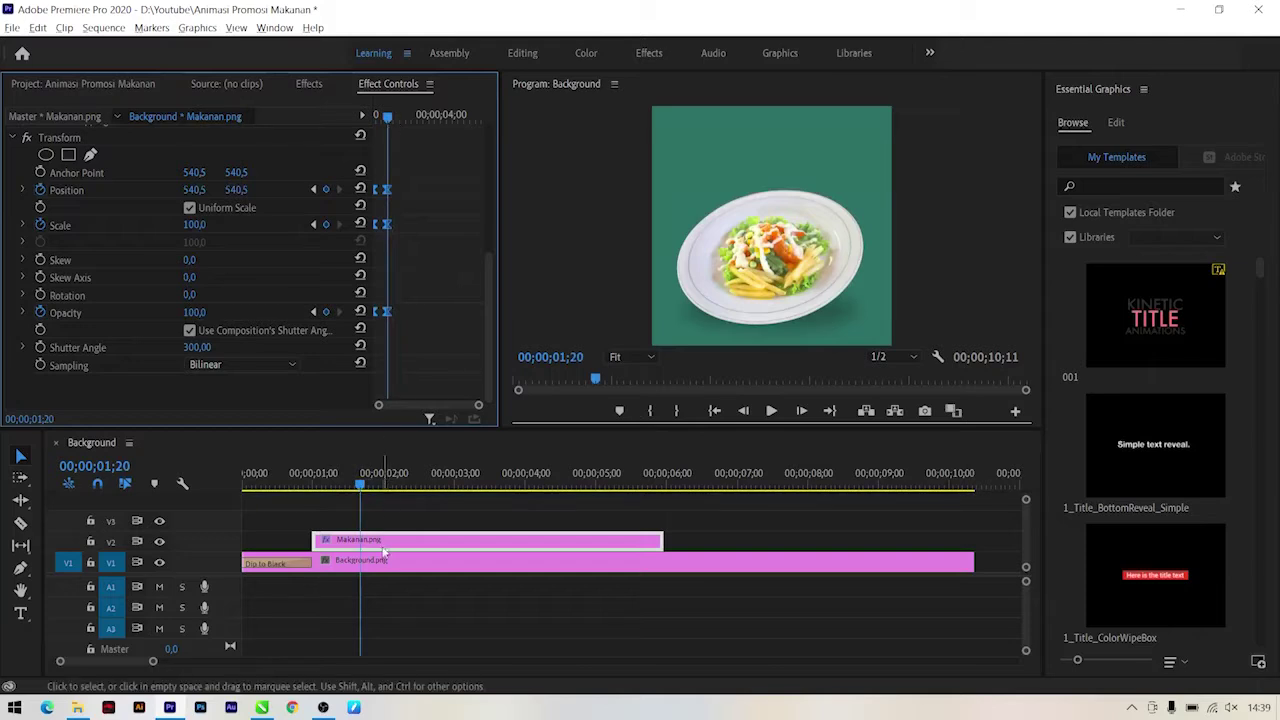
pyautogui.moveTo(385, 545); pyautogui.dragTo(386, 520)
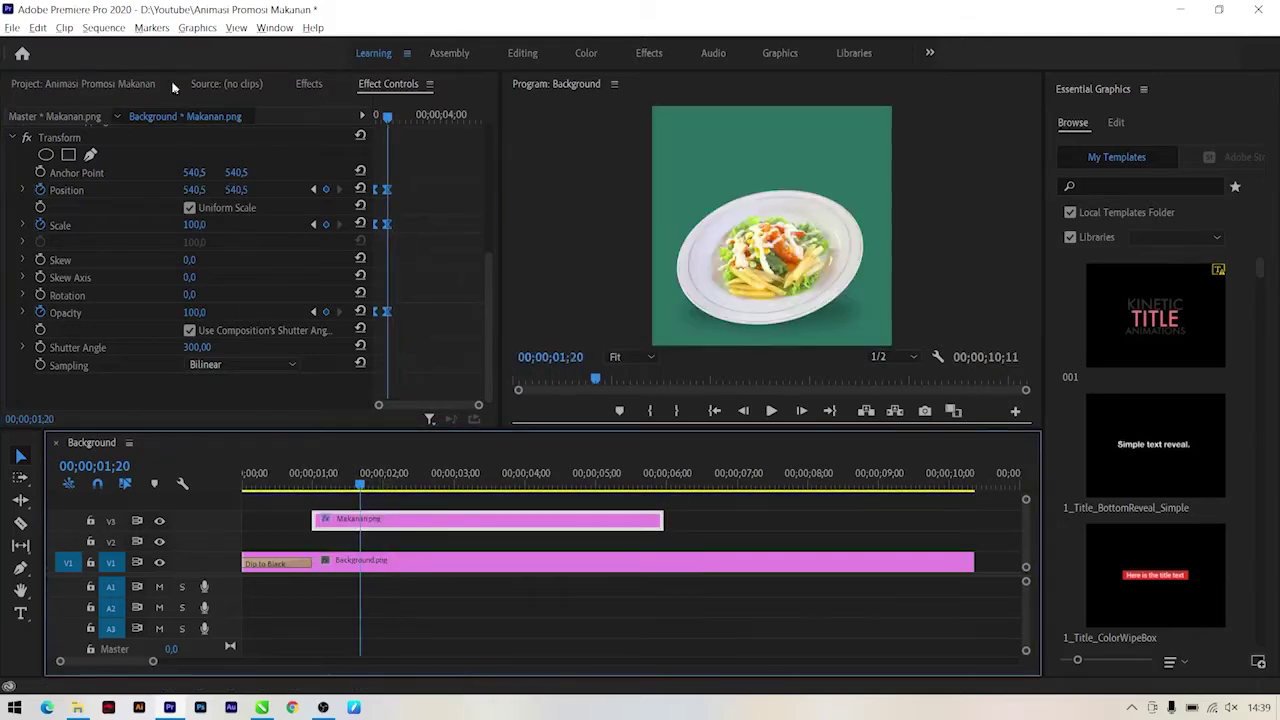
# Step: Place Elemen Background.png on V2 and paste Makanan.png's Transform attributes onto it
pyautogui.click(120, 84)
pyautogui.moveTo(110, 298); pyautogui.dragTo(368, 542)
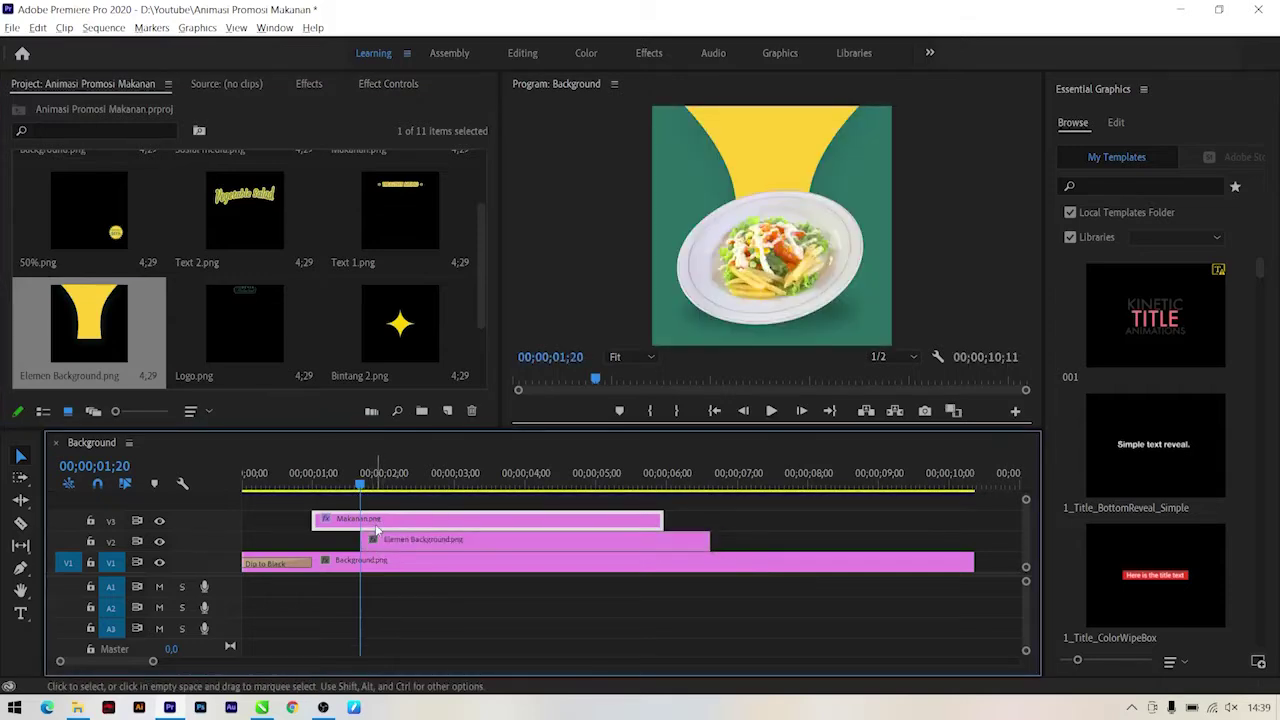
pyautogui.rightClick(378, 535)
pyautogui.click(412, 44)
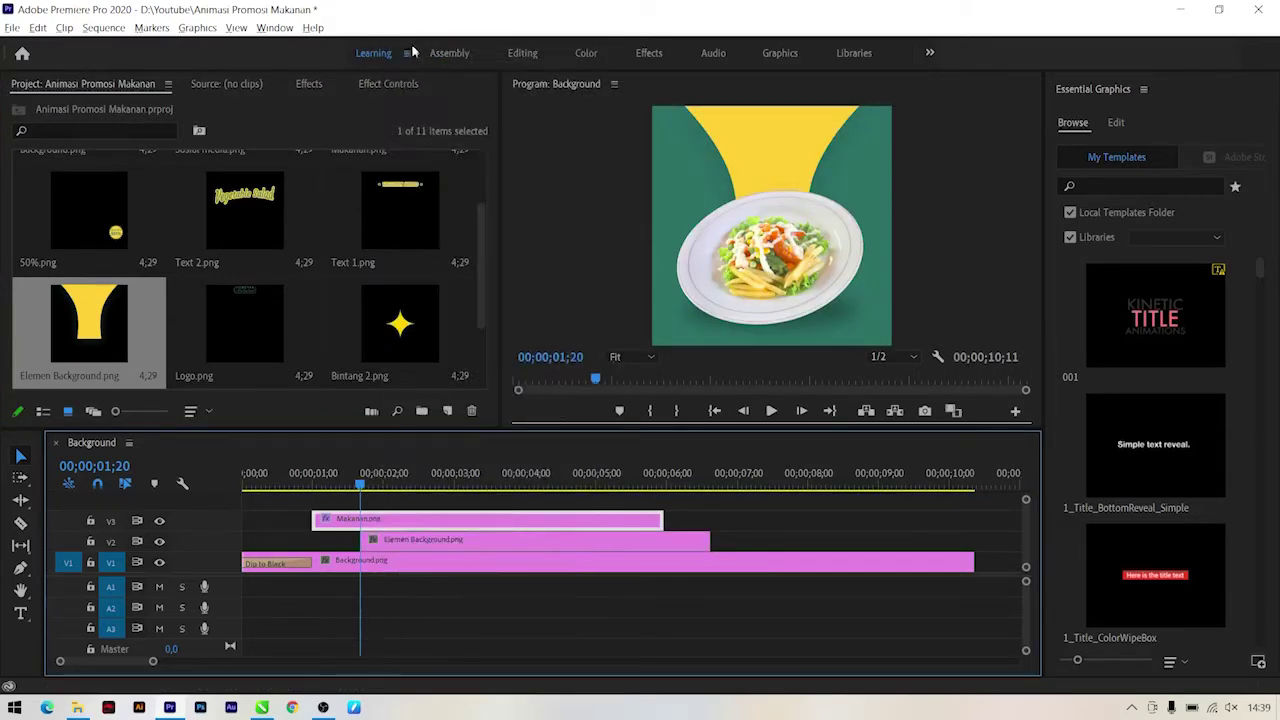
pyautogui.rightClick(389, 545)
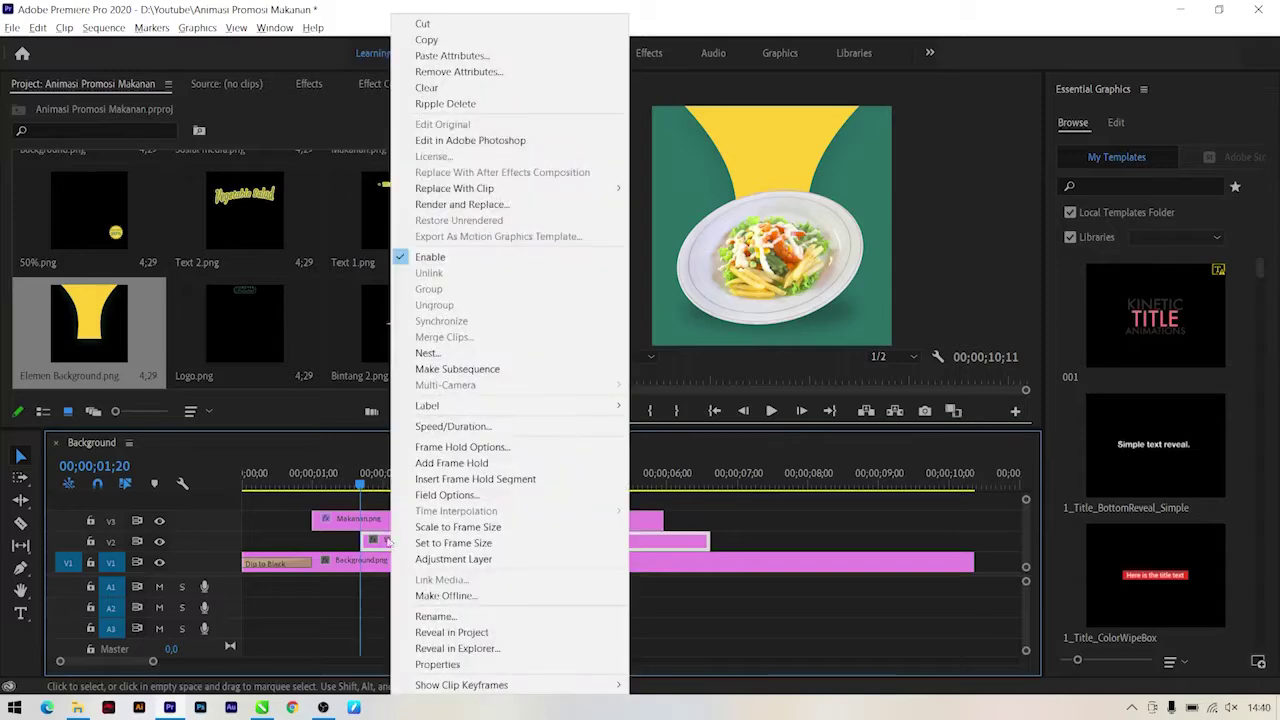
pyautogui.click(428, 62)
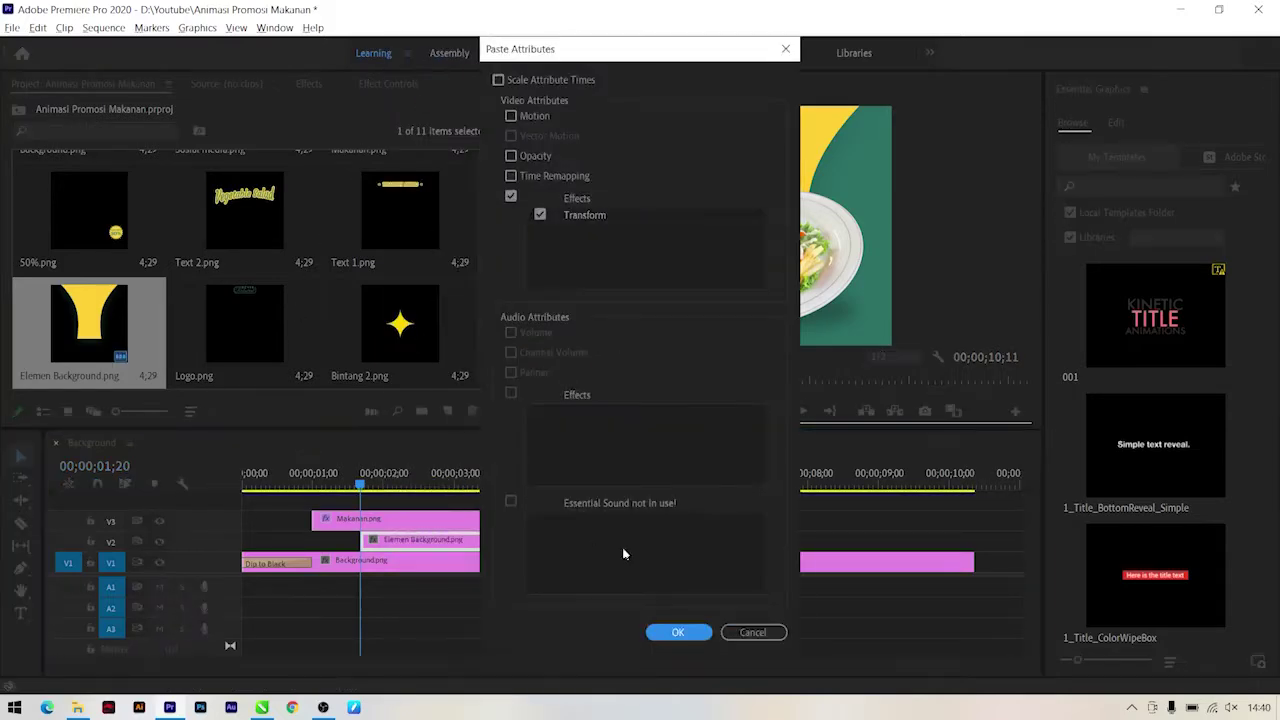
pyautogui.click(677, 632)
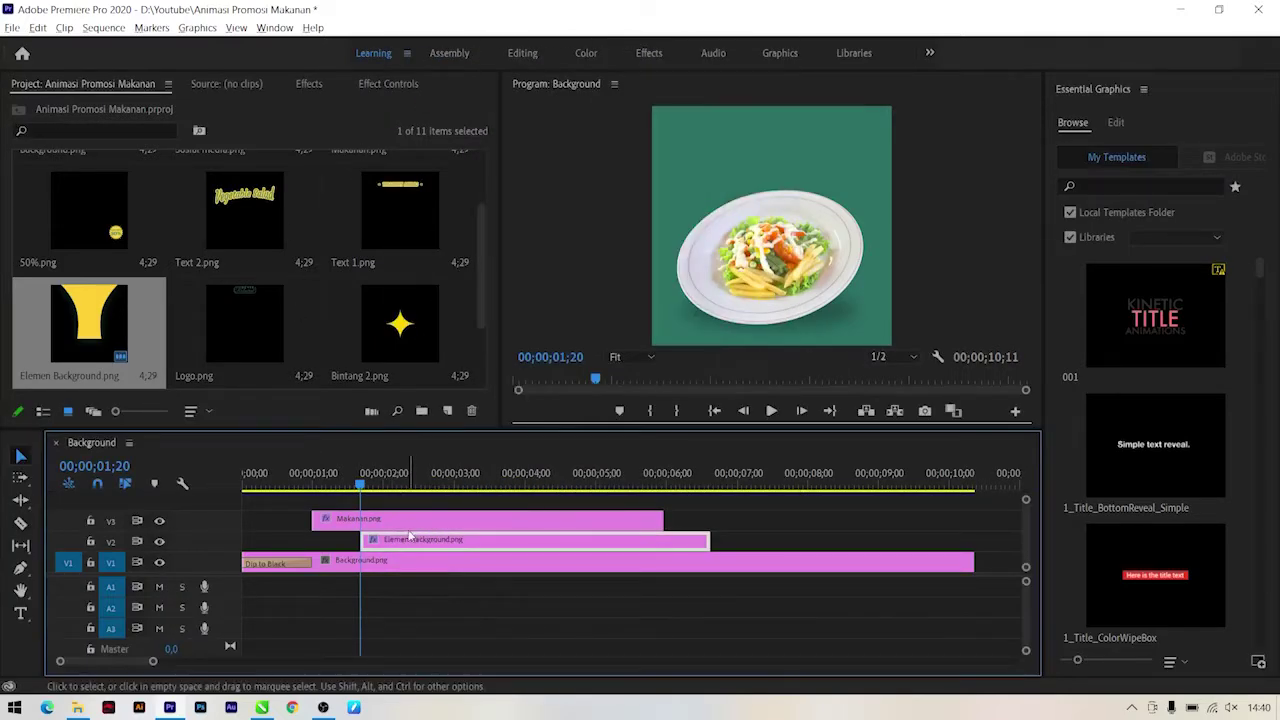
pyautogui.click(309, 84)
# Step: Uncheck Uniform Scale on Elemen Background and delete its Scale Height keyframes
pyautogui.click(362, 84)
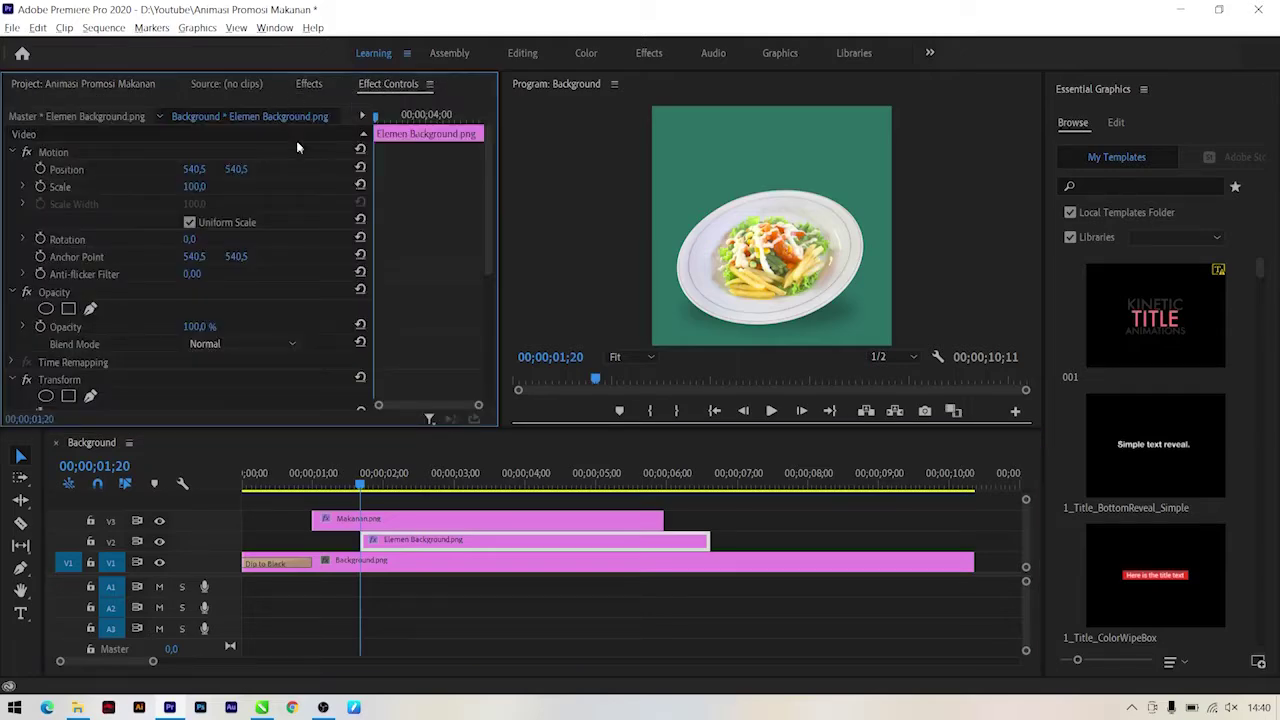
pyautogui.scroll(-5, 490, 258)
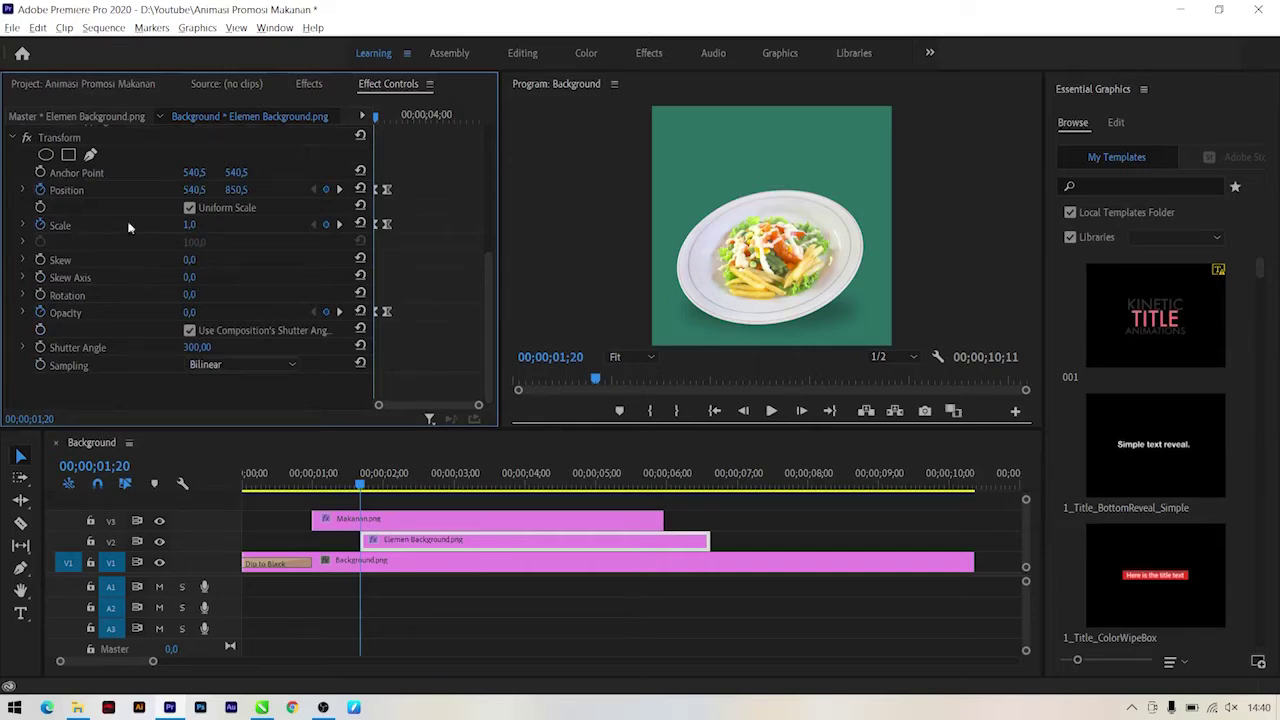
pyautogui.click(190, 208)
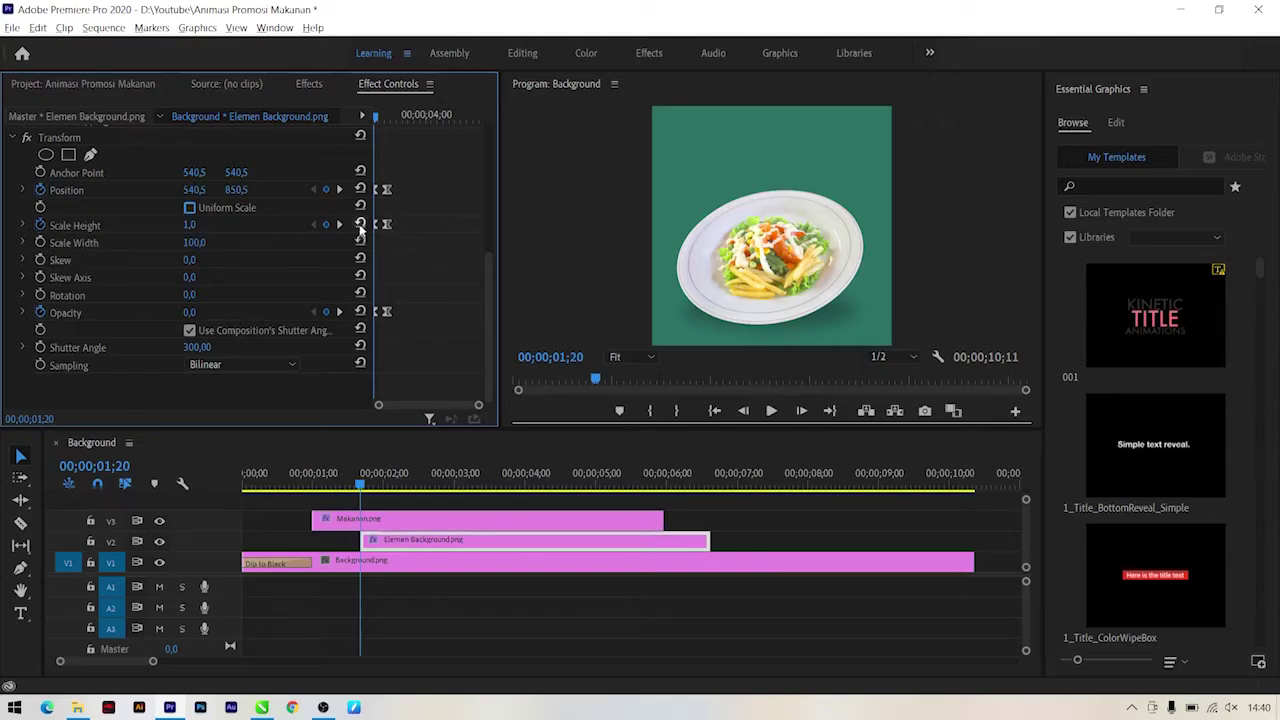
pyautogui.click(39, 225)
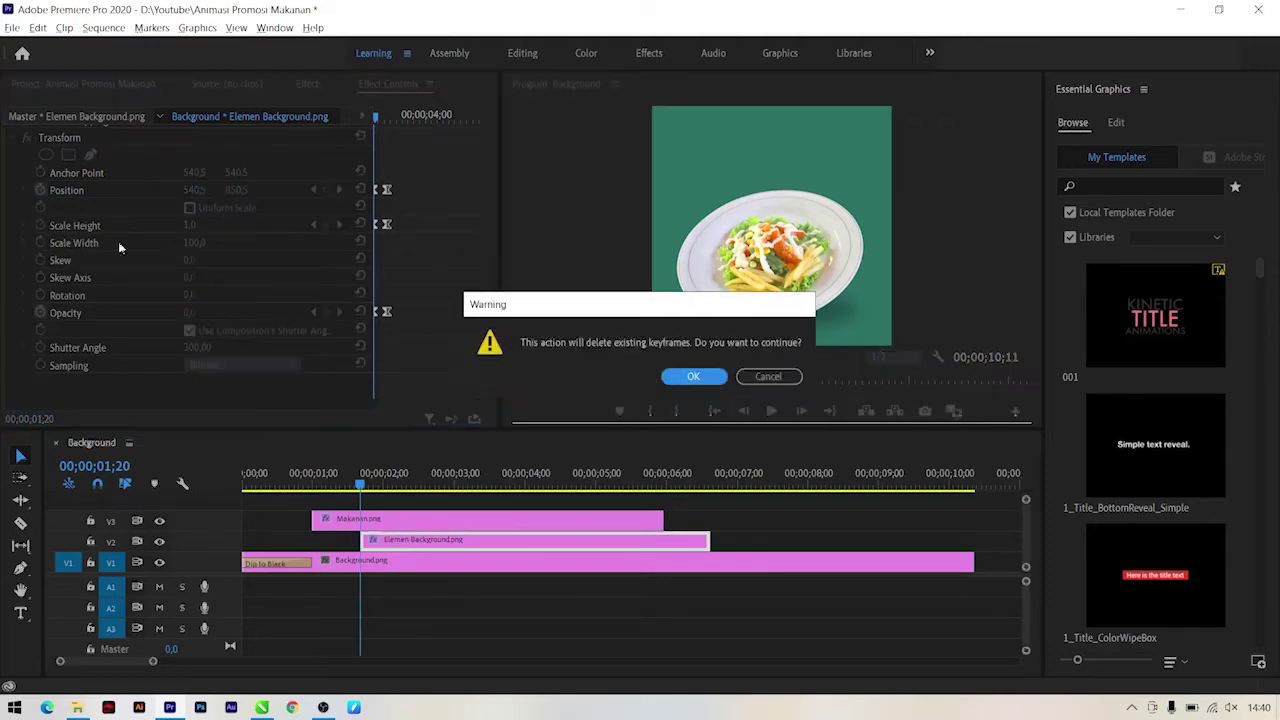
pyautogui.click(690, 380)
# Step: Reset Scale Height to 100 and start a Scale Width keyframe at 00;00;02;10
pyautogui.moveTo(377, 118)
pyautogui.mouseDown()
pyautogui.moveTo(404, 120)
pyautogui.moveTo(390, 128)
pyautogui.mouseUp()
pyautogui.click(408, 548)
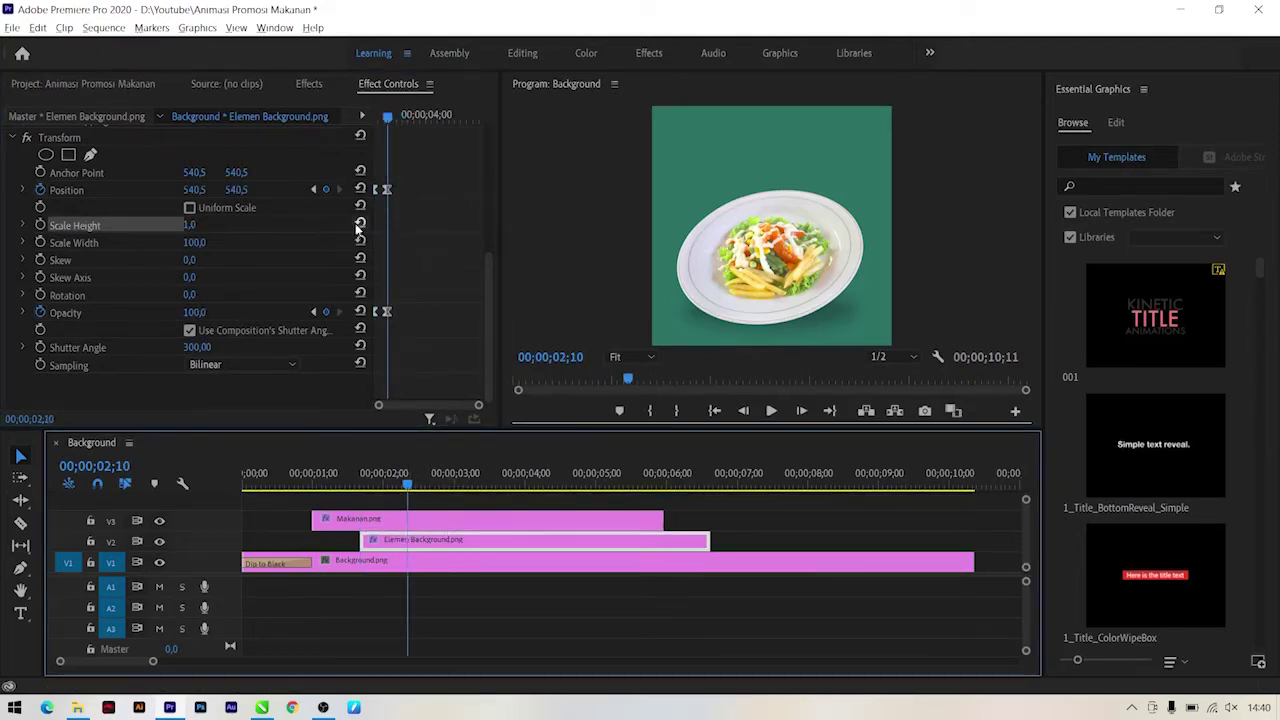
pyautogui.click(357, 225)
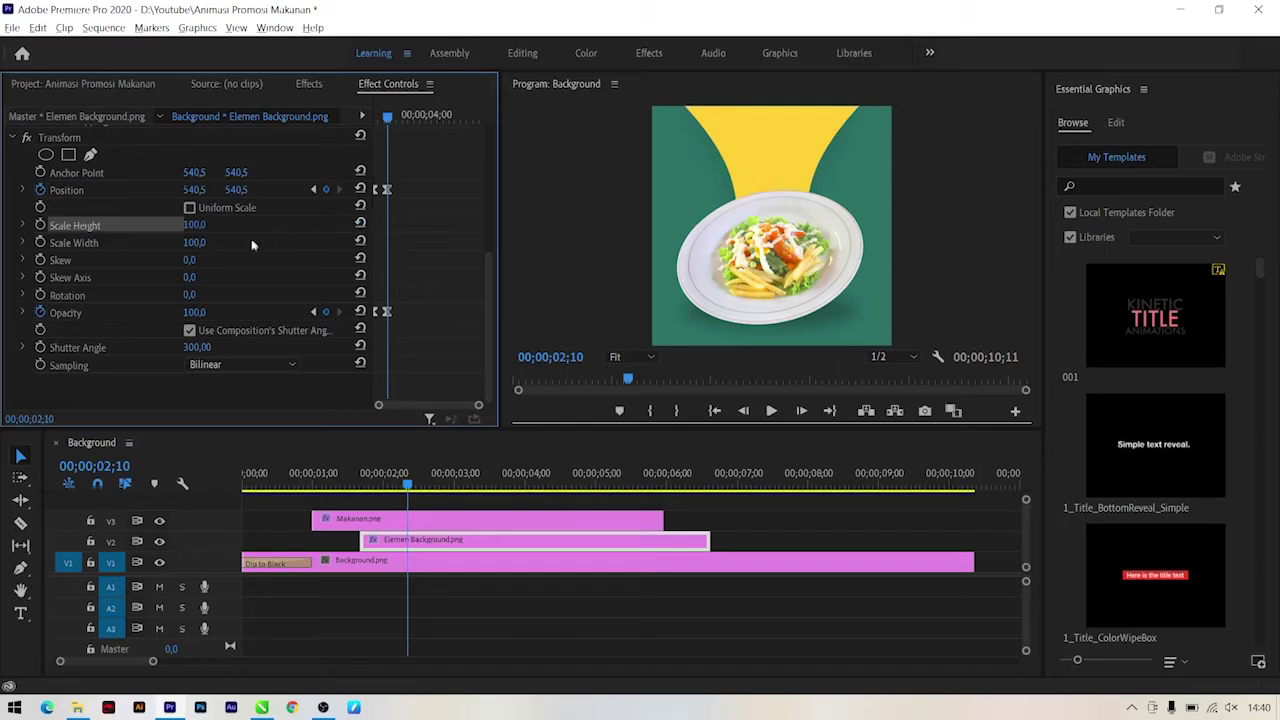
pyautogui.click(40, 242)
pyautogui.moveTo(388, 119)
pyautogui.mouseDown()
pyautogui.moveTo(375, 119)
pyautogui.moveTo(388, 119)
pyautogui.mouseUp()
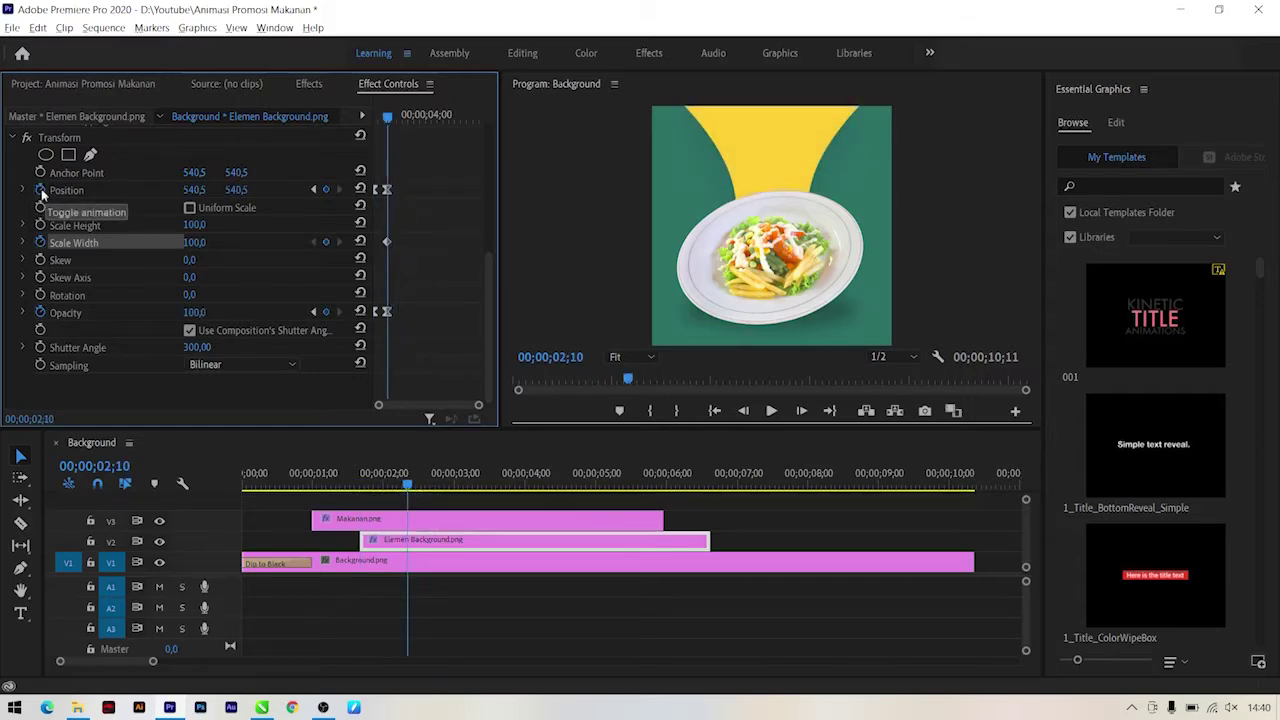
# Step: Remove the yellow shape's Position and Opacity keyframes and reset Opacity to 100
pyautogui.click(40, 190)
pyautogui.click(719, 377)
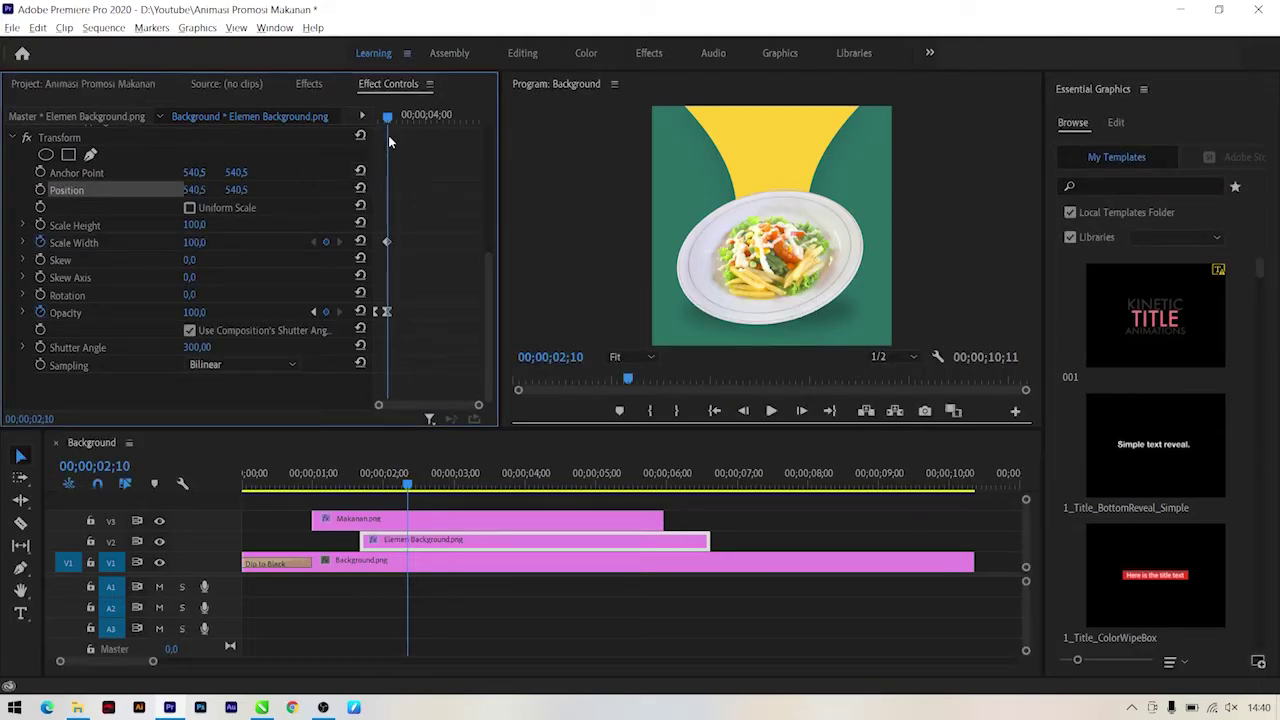
pyautogui.moveTo(388, 118); pyautogui.dragTo(375, 118)
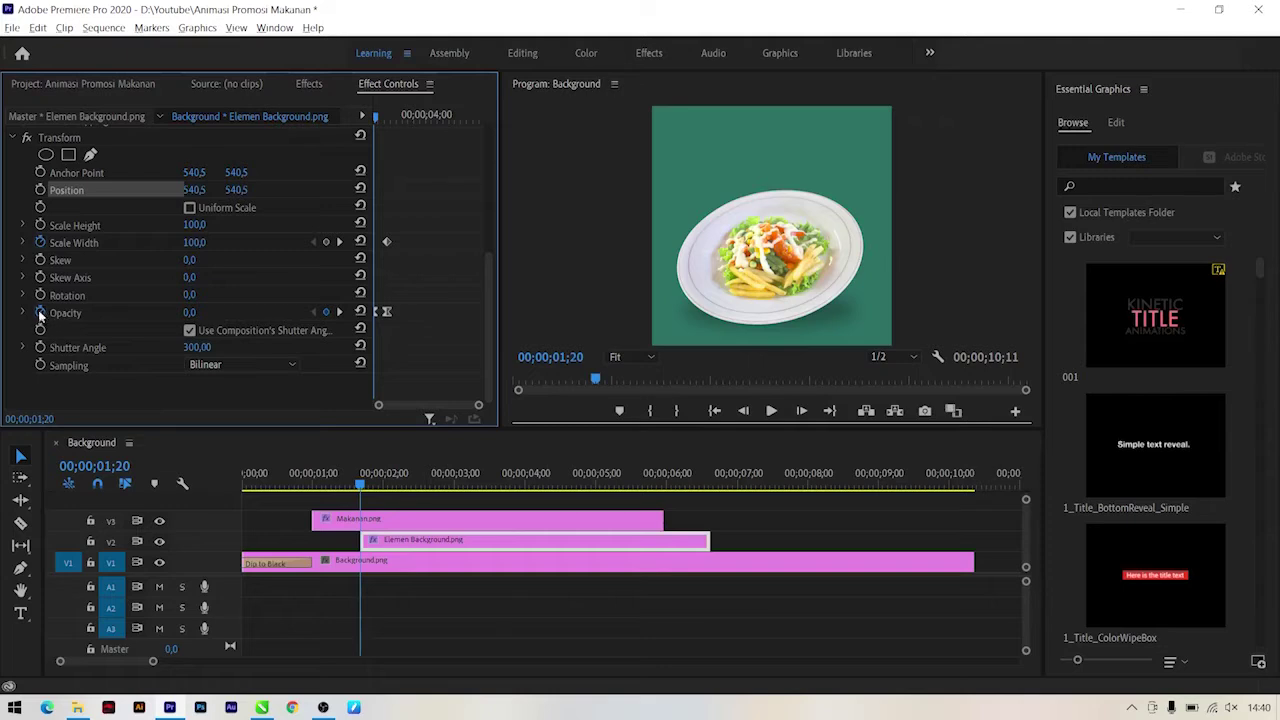
pyautogui.click(40, 313)
pyautogui.click(684, 373)
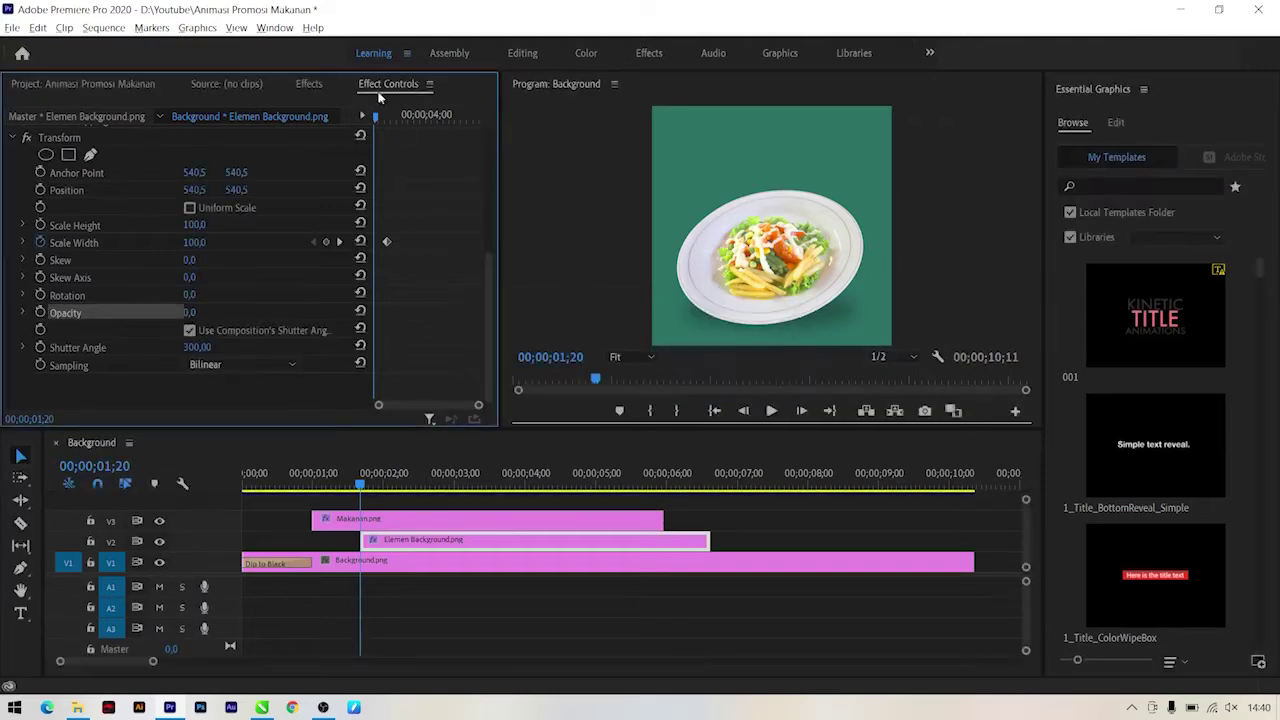
pyautogui.moveTo(380, 121); pyautogui.dragTo(375, 121)
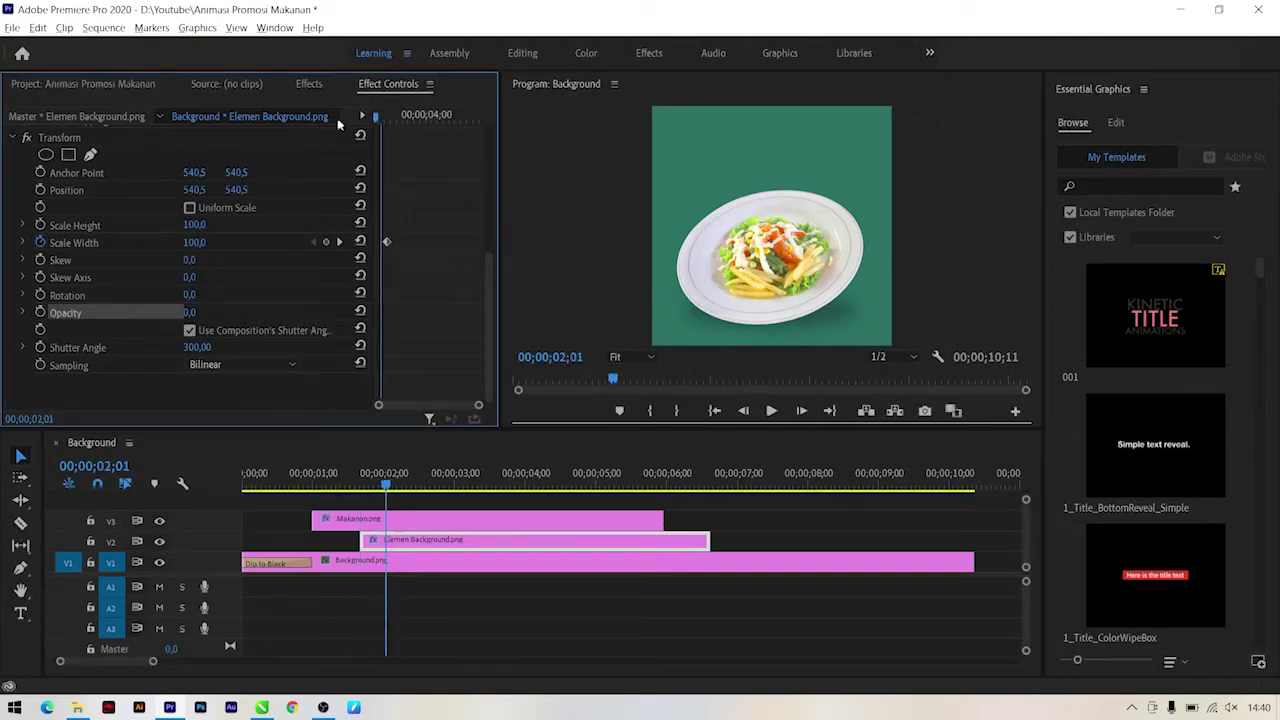
pyautogui.click(361, 313)
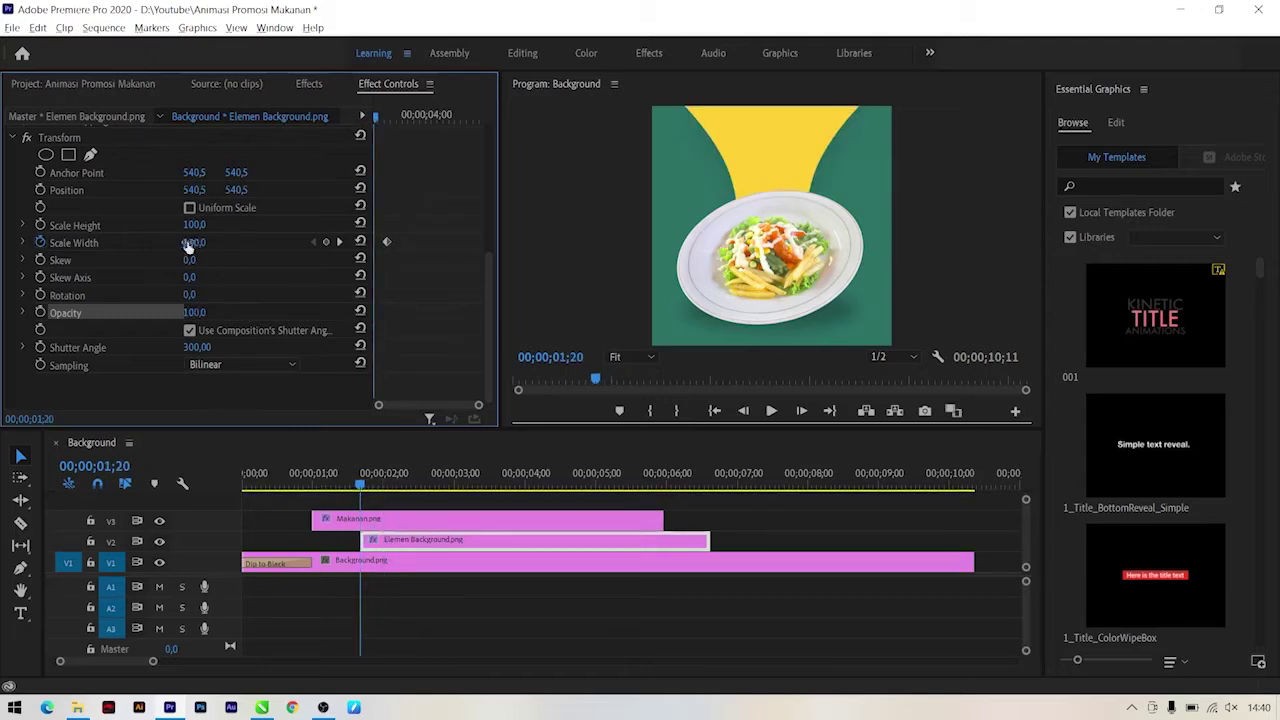
# Step: Keyframe Scale Width 1→100 and Opacity 0→100 from 01;20 to 02;10, eased in
pyautogui.moveTo(188, 243); pyautogui.dragTo(88, 243)
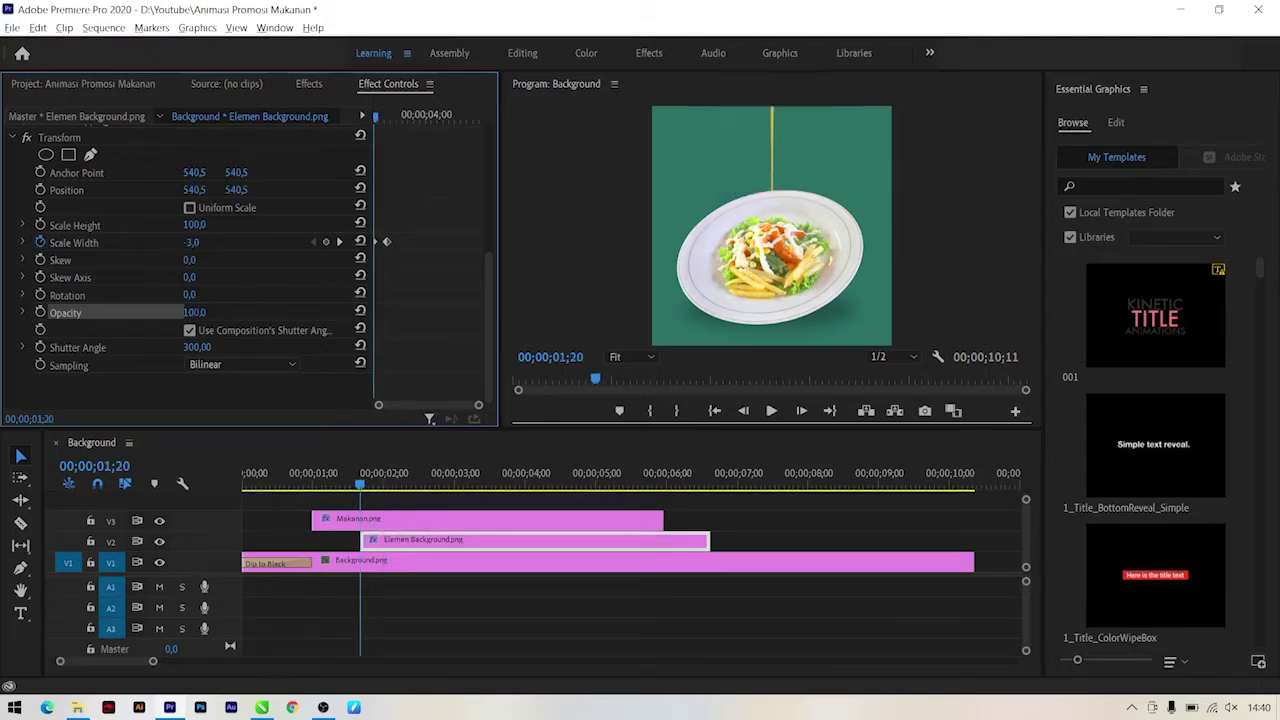
pyautogui.click(192, 243)
pyautogui.write('1')
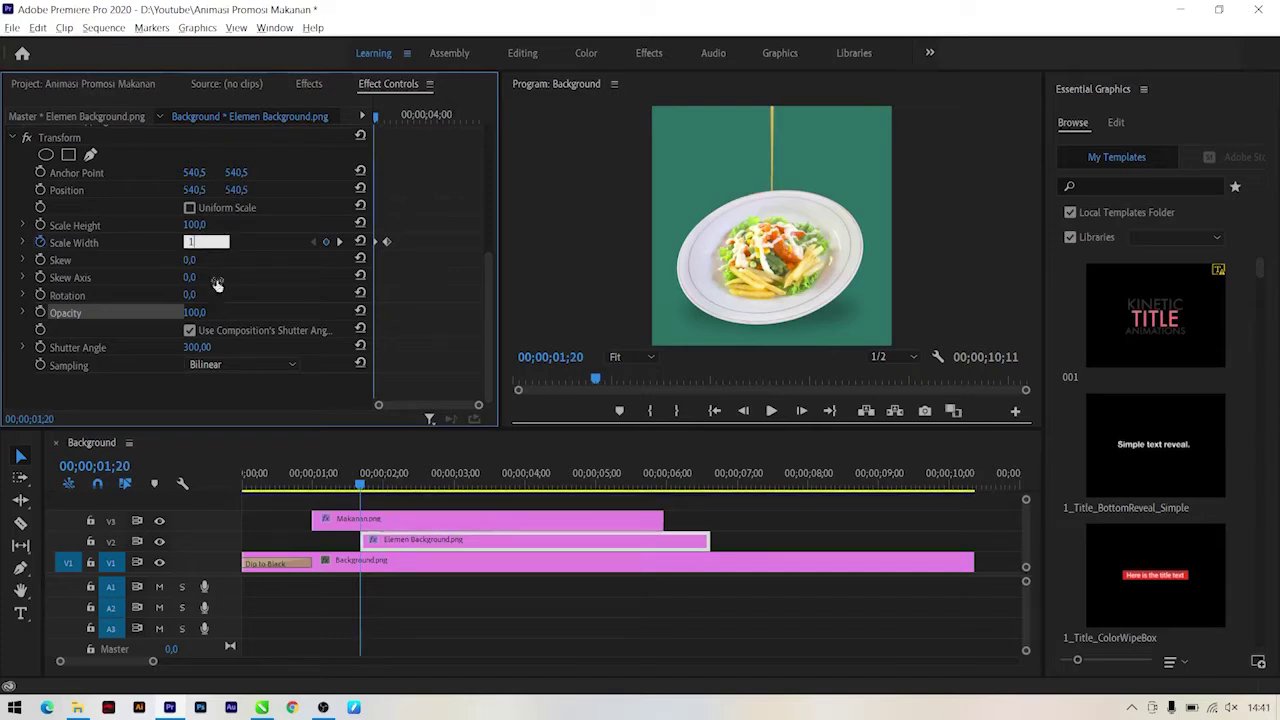
pyautogui.write('00')
pyautogui.press('Return')
pyautogui.moveTo(397, 118); pyautogui.dragTo(390, 118)
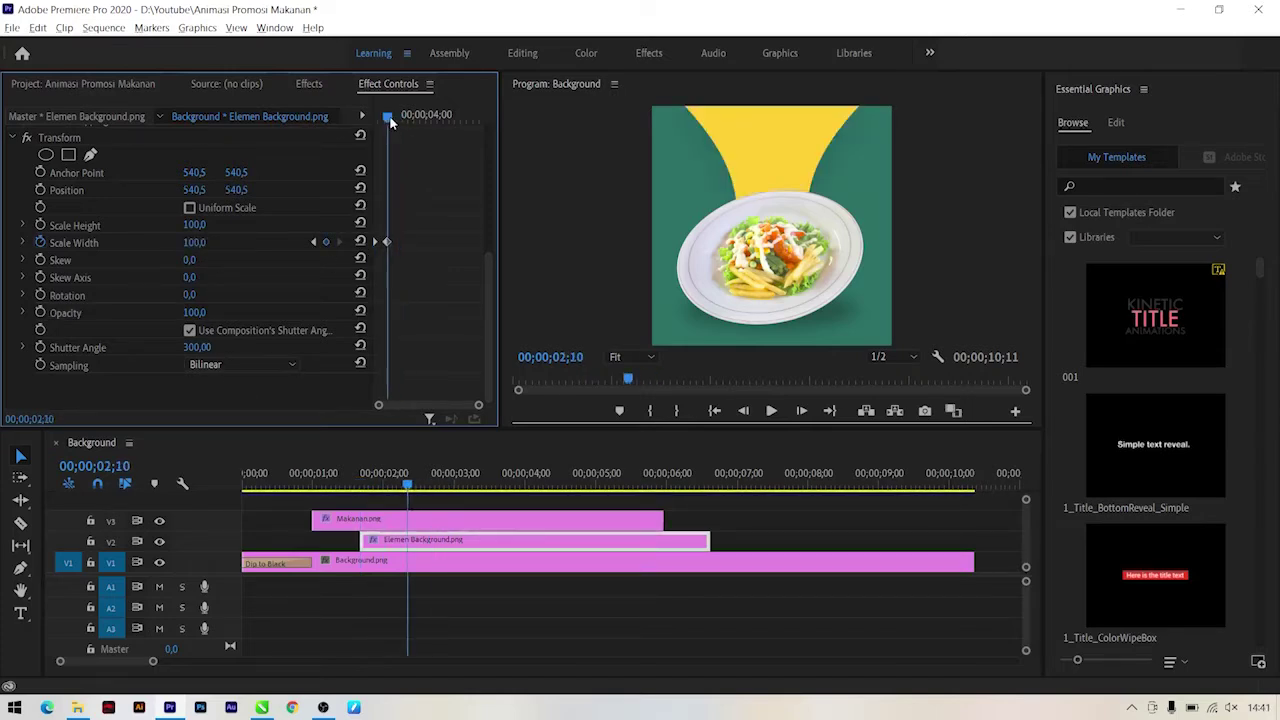
pyautogui.click(40, 313)
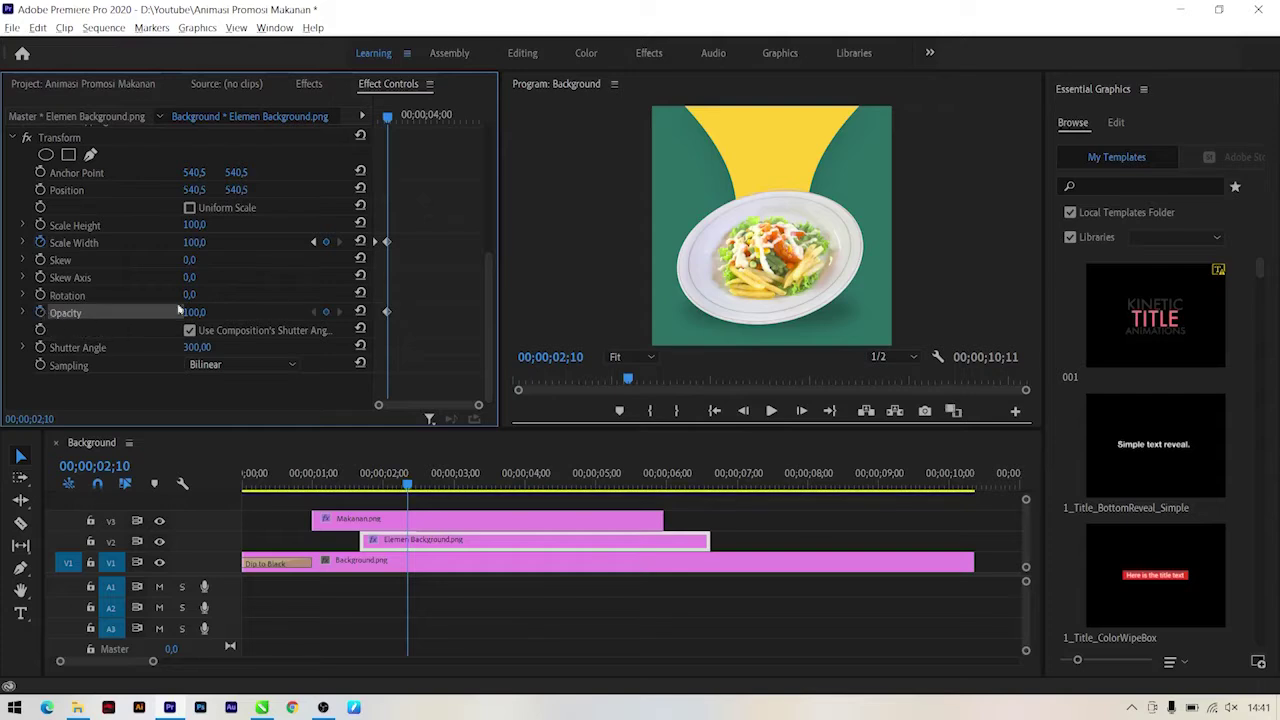
pyautogui.moveTo(388, 118); pyautogui.dragTo(375, 118)
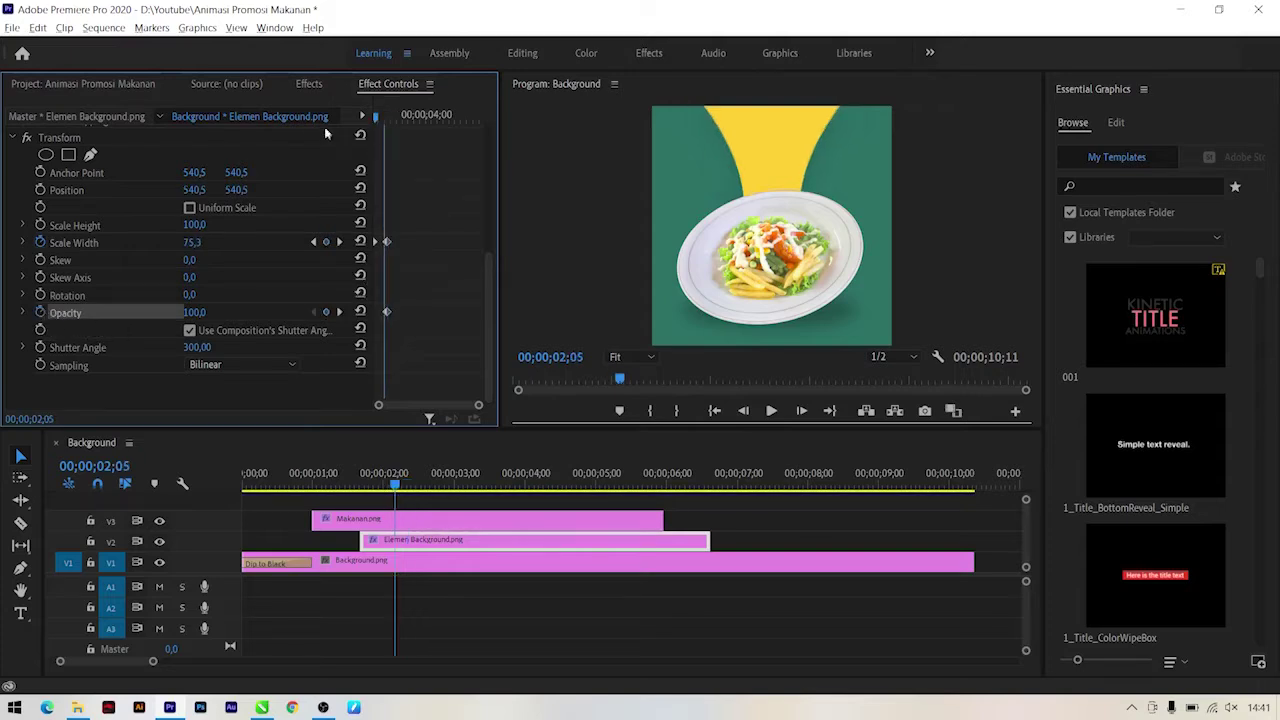
pyautogui.write('0')
pyautogui.press('Return')
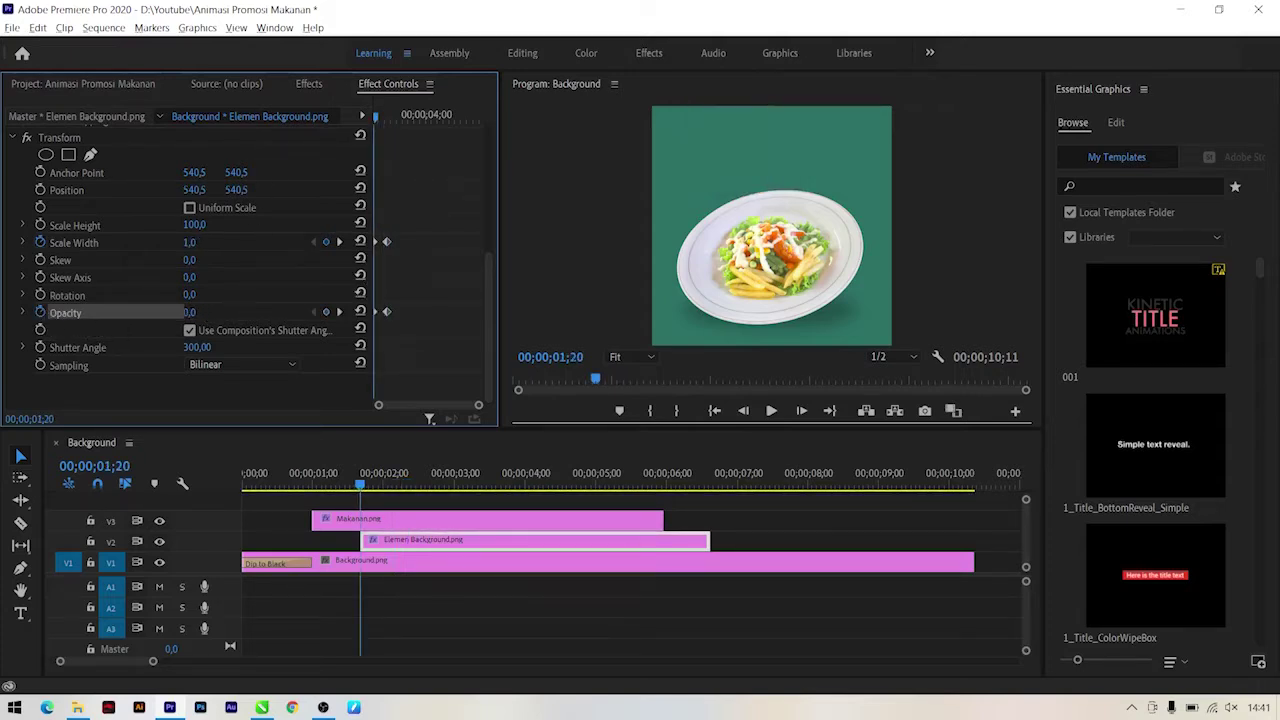
pyautogui.rightClick(390, 313)
pyautogui.click(447, 513)
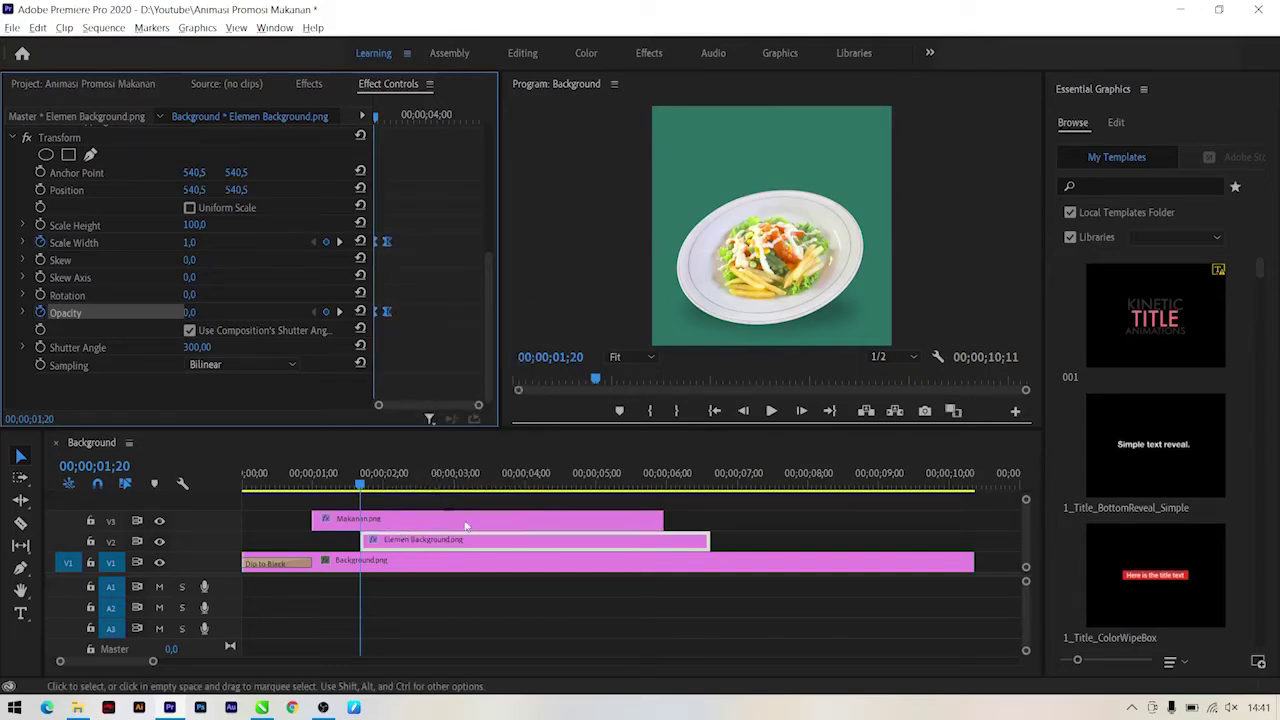
# Step: Preview the yellow shape, then add a Scale keyframe on Makanan.png at 00;00;01;25
pyautogui.moveTo(248, 488)
pyautogui.mouseDown()
pyautogui.moveTo(419, 501)
pyautogui.moveTo(370, 496)
pyautogui.mouseUp()
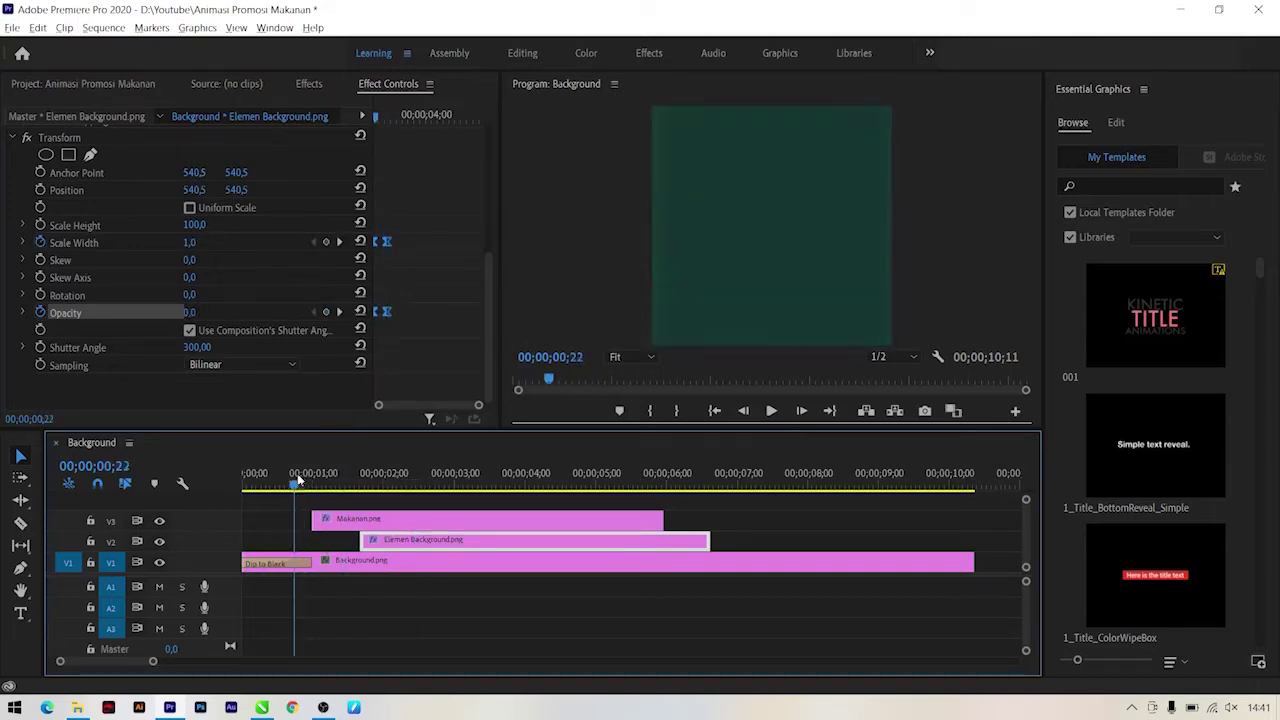
pyautogui.click(372, 519)
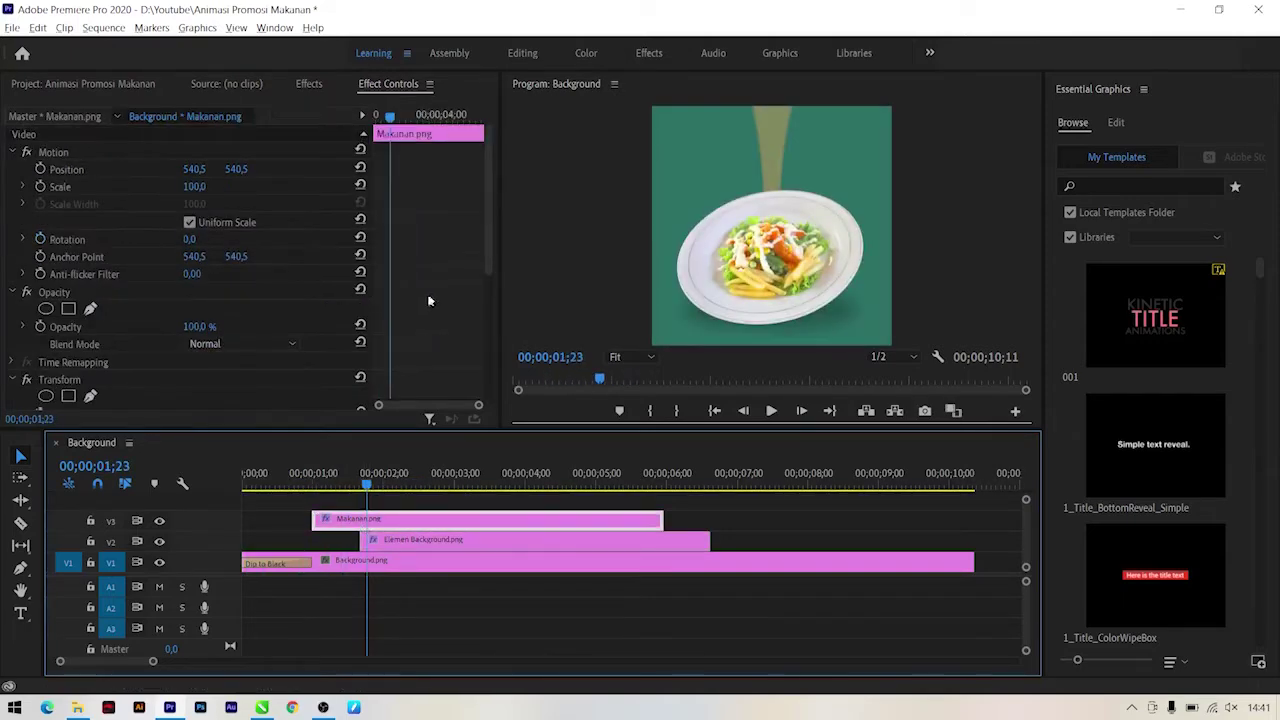
pyautogui.moveTo(487, 262); pyautogui.dragTo(490, 370)
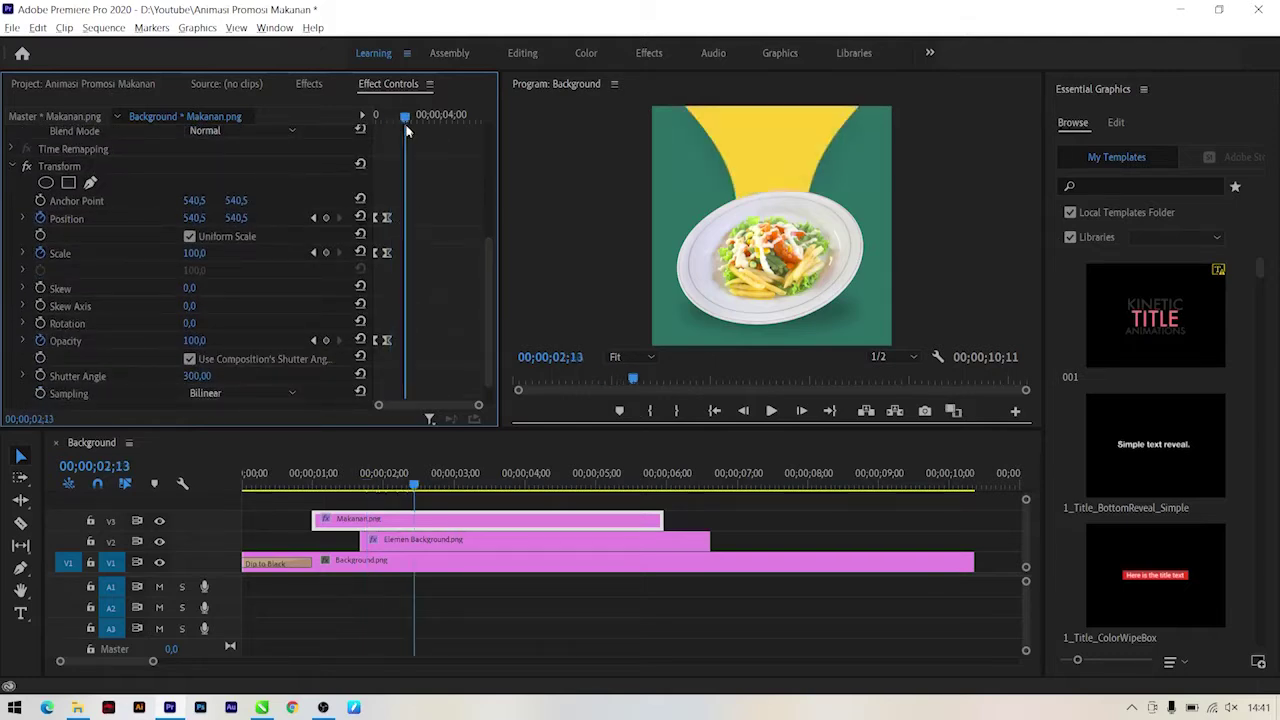
pyautogui.moveTo(395, 120); pyautogui.dragTo(388, 122)
pyautogui.moveTo(479, 410); pyautogui.dragTo(474, 412)
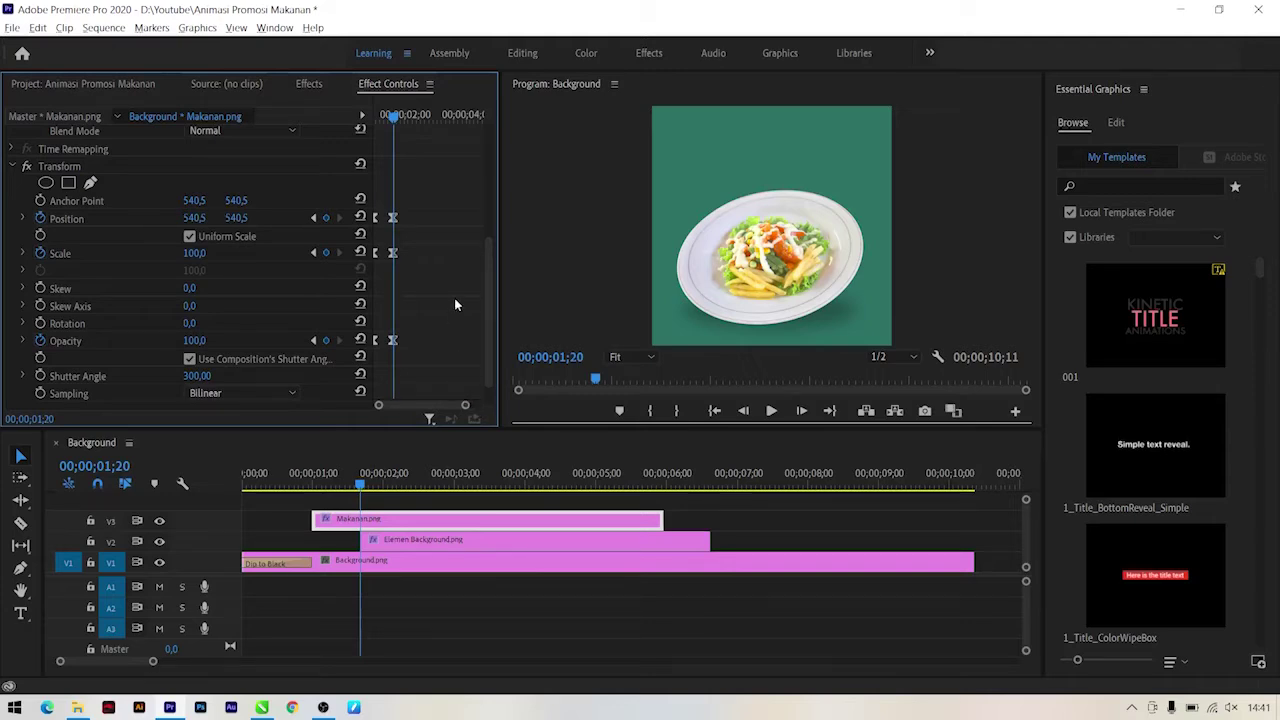
pyautogui.hotkey('shift', 'Right')
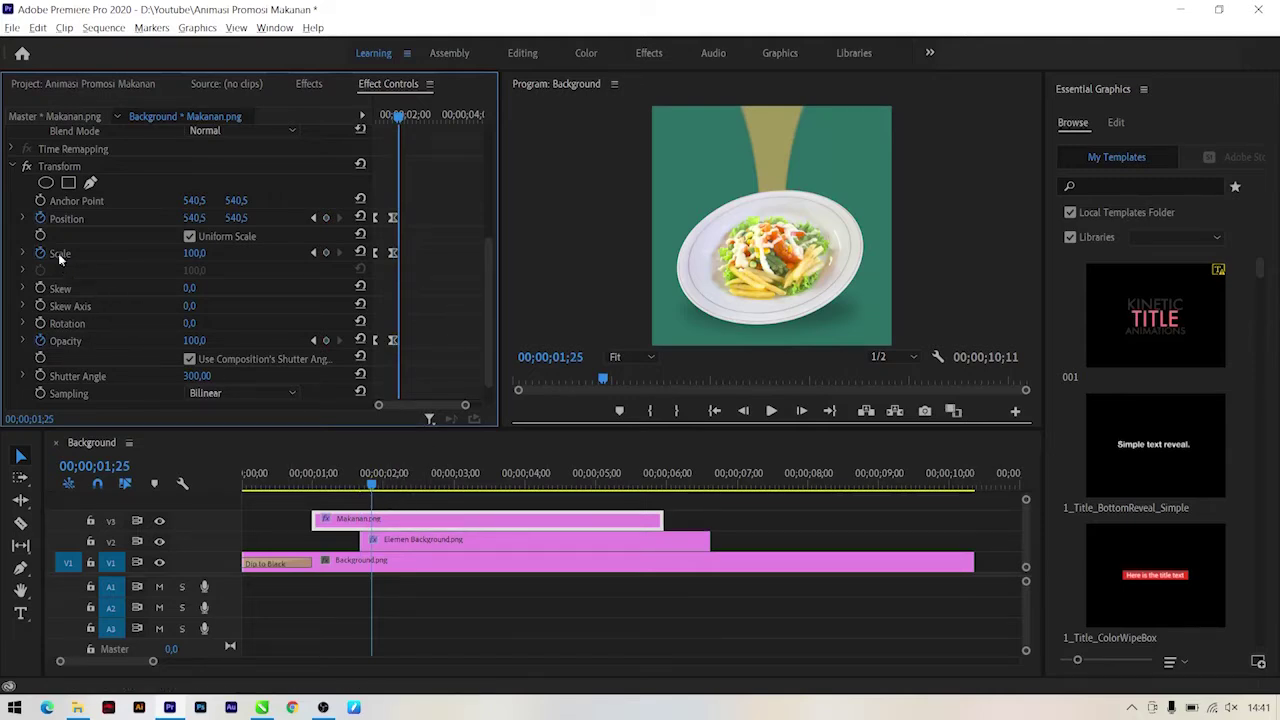
pyautogui.click(328, 253)
# Step: Set Makanan.png's Scale to 106 at 00;00;01;20 and preview the plate settling
pyautogui.moveTo(400, 118); pyautogui.dragTo(393, 117)
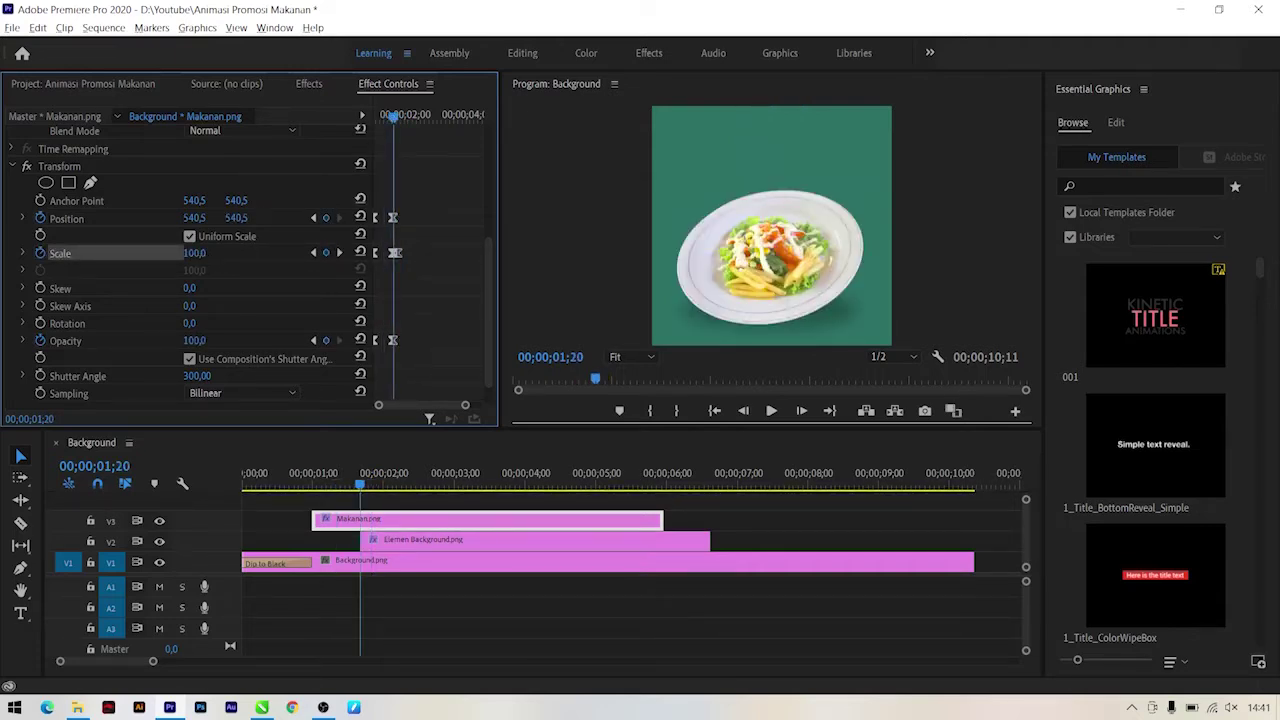
pyautogui.moveTo(194, 253); pyautogui.dragTo(198, 253)
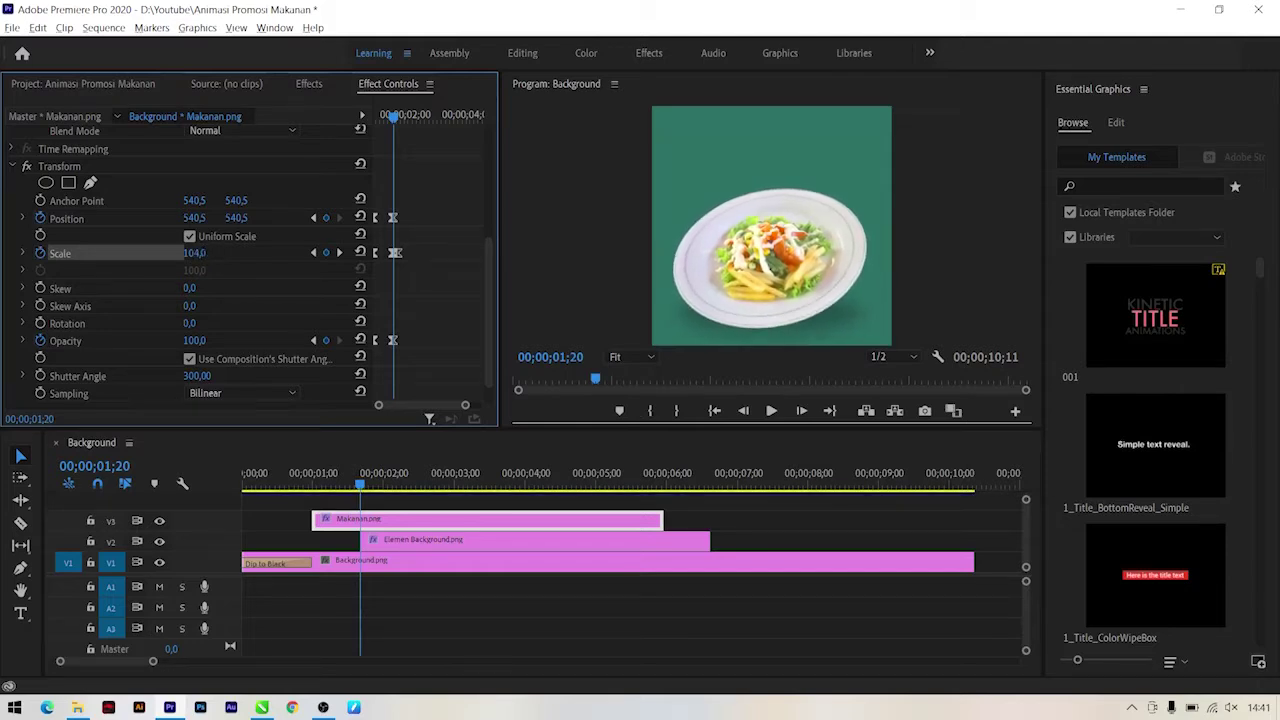
pyautogui.write('106')
pyautogui.press('Return')
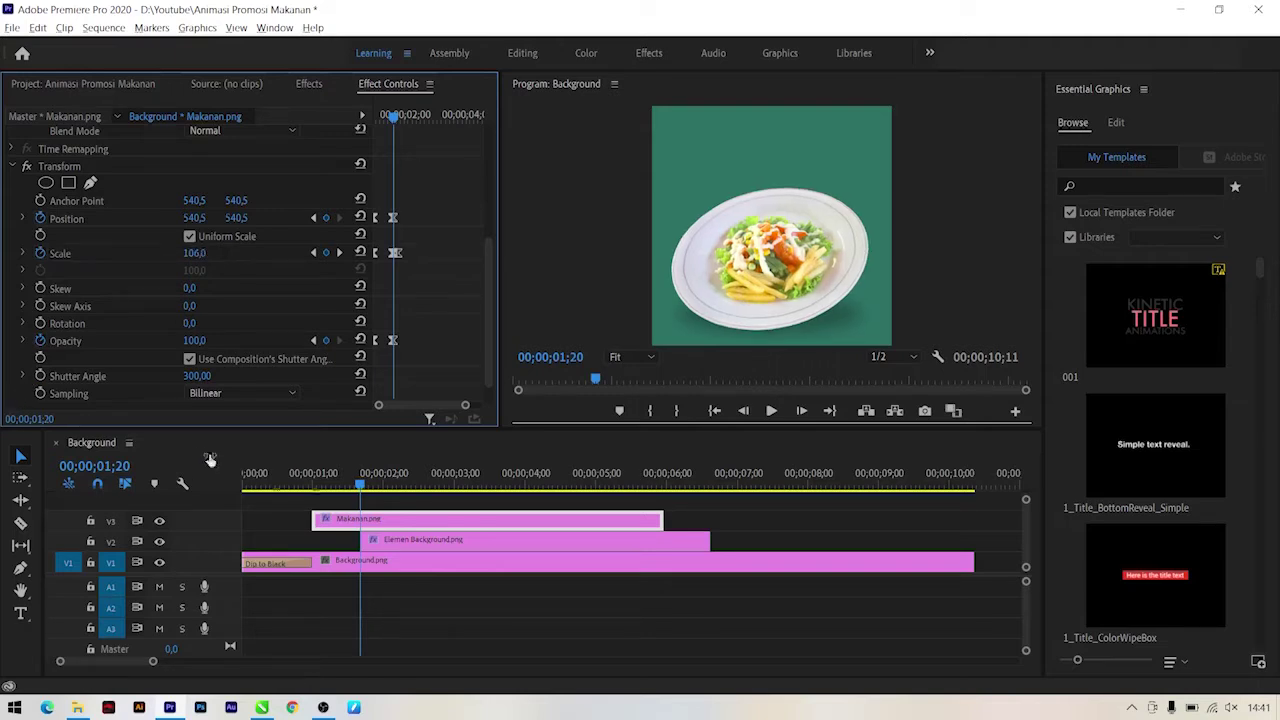
pyautogui.moveTo(327, 478)
pyautogui.mouseDown()
pyautogui.moveTo(225, 490)
pyautogui.moveTo(384, 494)
pyautogui.mouseUp()
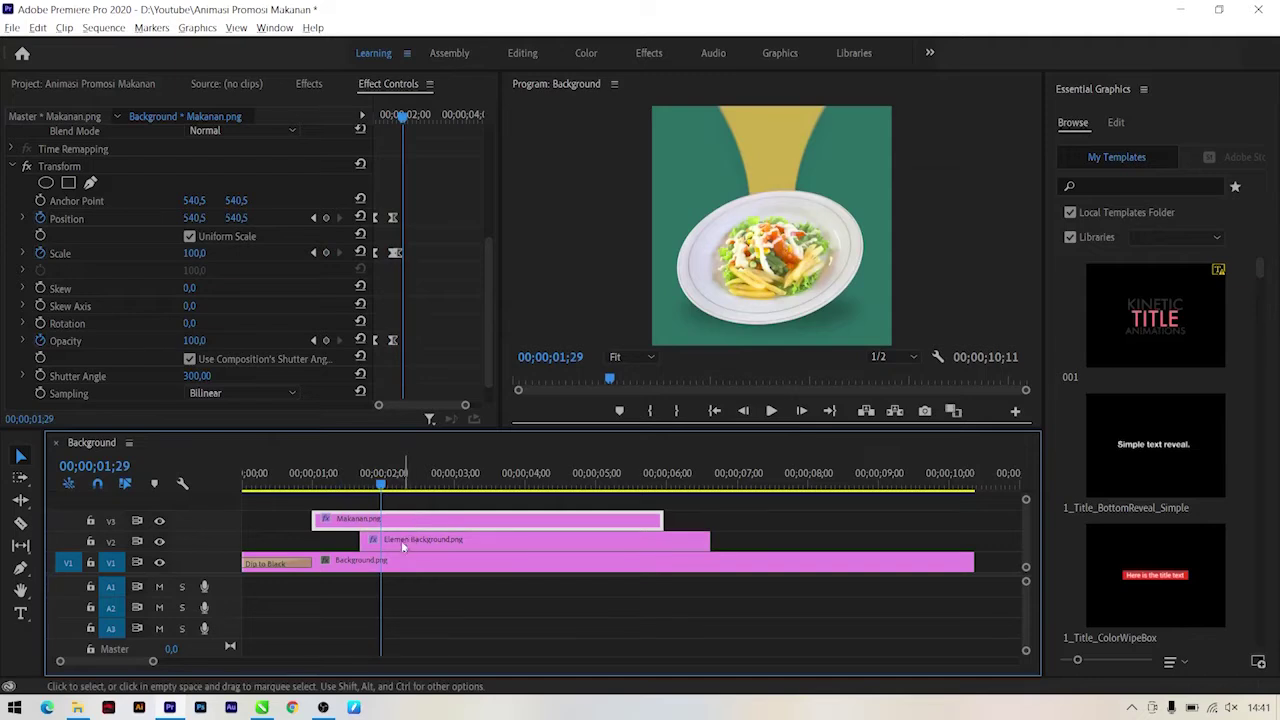
# Step: Select Elemen Background.png and check the yellow beam at 00;00;02;01 and 00;00;02;10
pyautogui.click(401, 540)
pyautogui.click(362, 480)
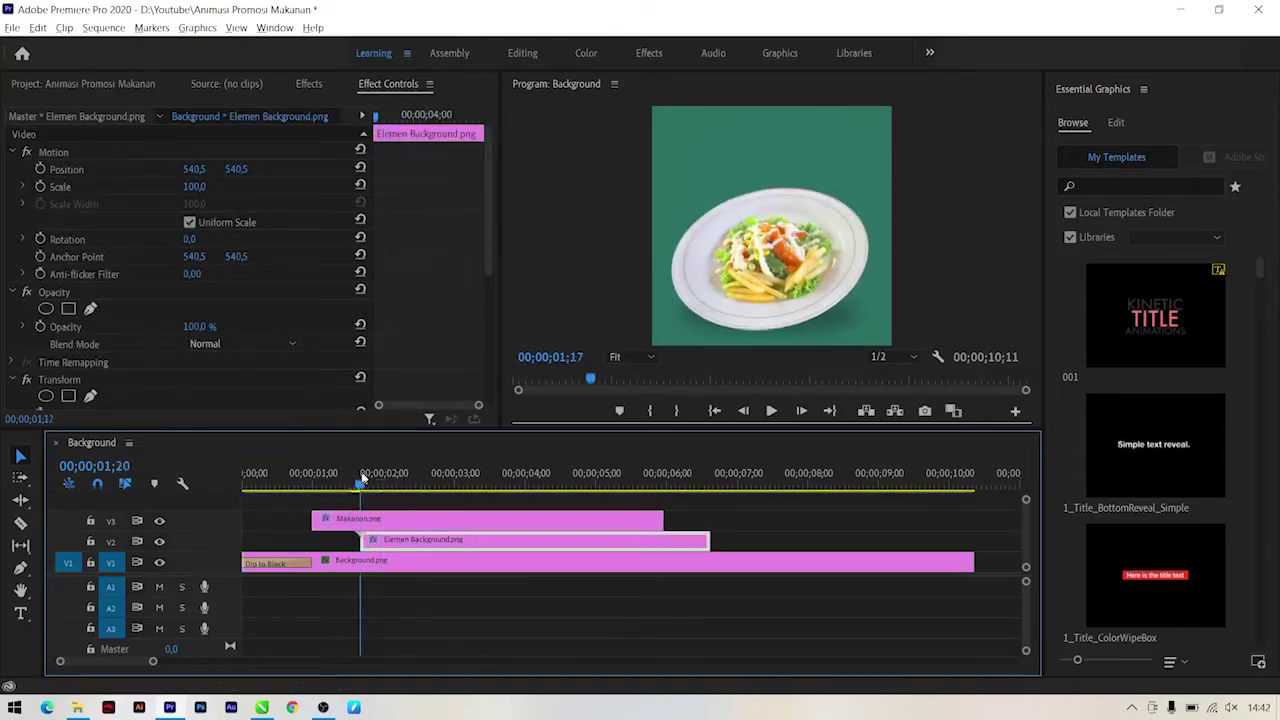
pyautogui.moveTo(365, 478); pyautogui.dragTo(386, 480)
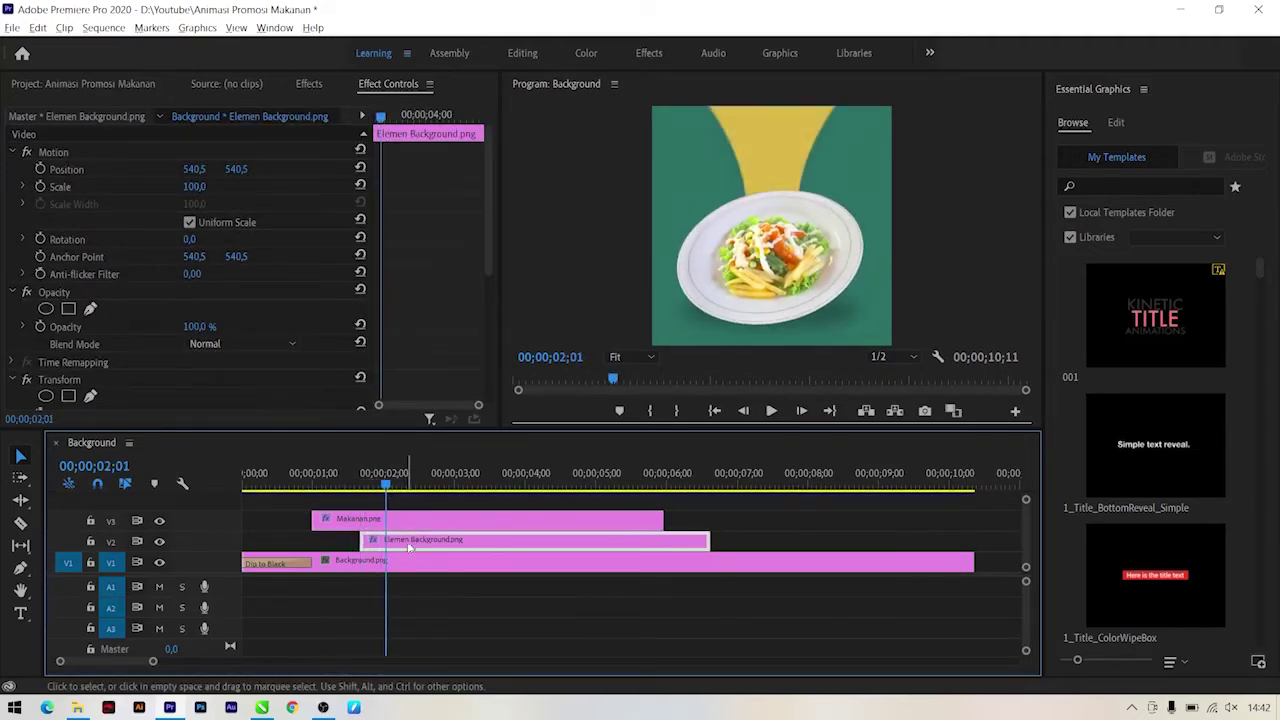
pyautogui.moveTo(487, 200); pyautogui.dragTo(487, 381)
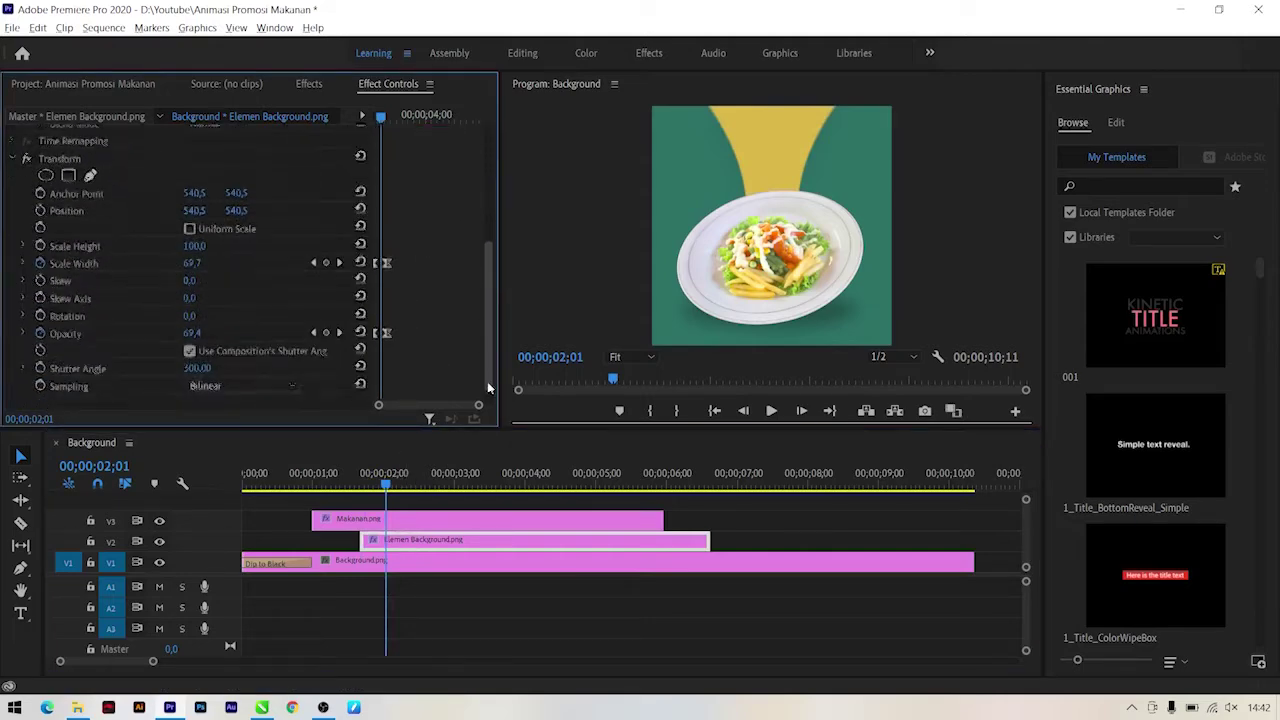
pyautogui.press('Right')
pyautogui.press('Right')
pyautogui.press('Right')
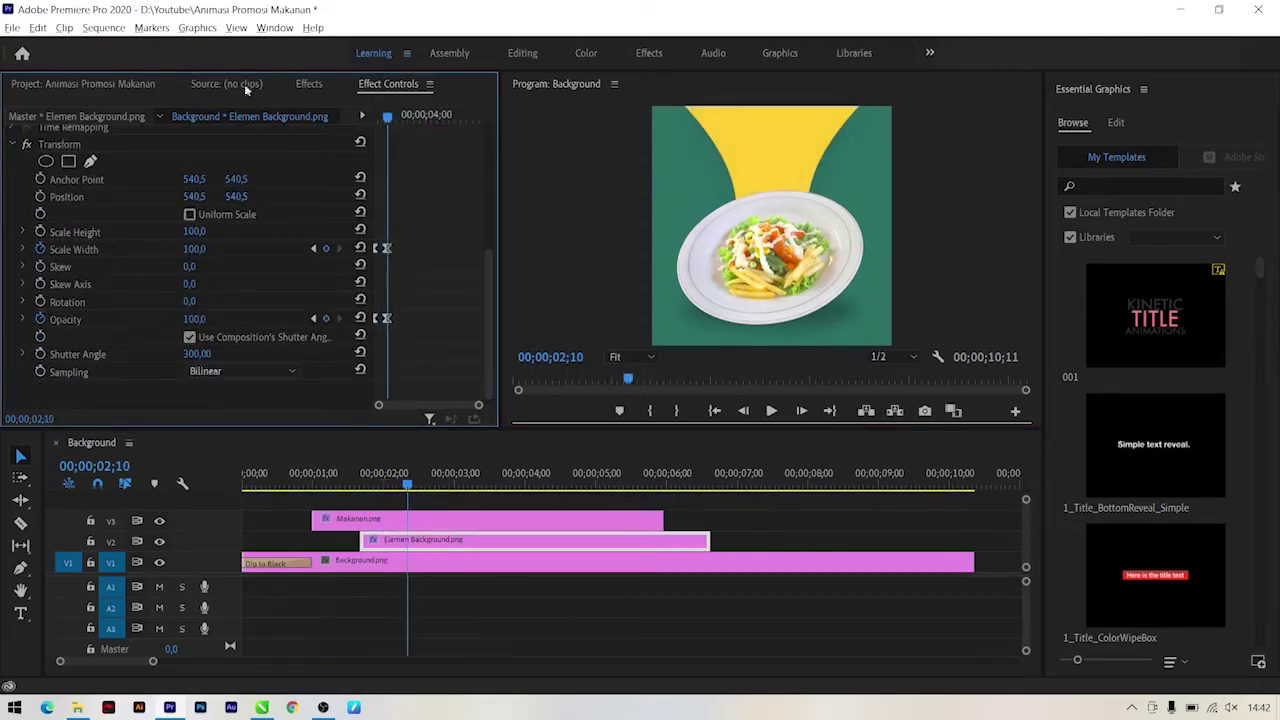
# Step: Add Text 1.png from the project media to the timeline as a new top layer
pyautogui.click(75, 84)
pyautogui.scroll(-2, 233, 322)
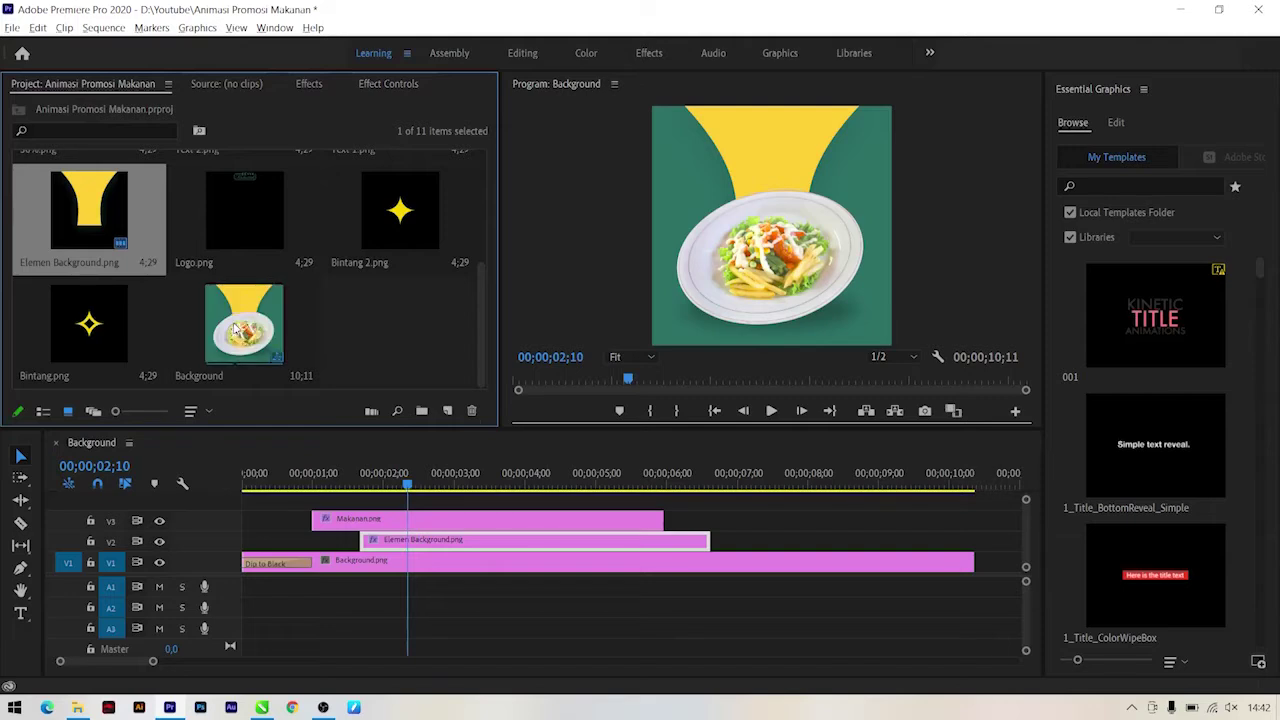
pyautogui.scroll(5, 233, 322)
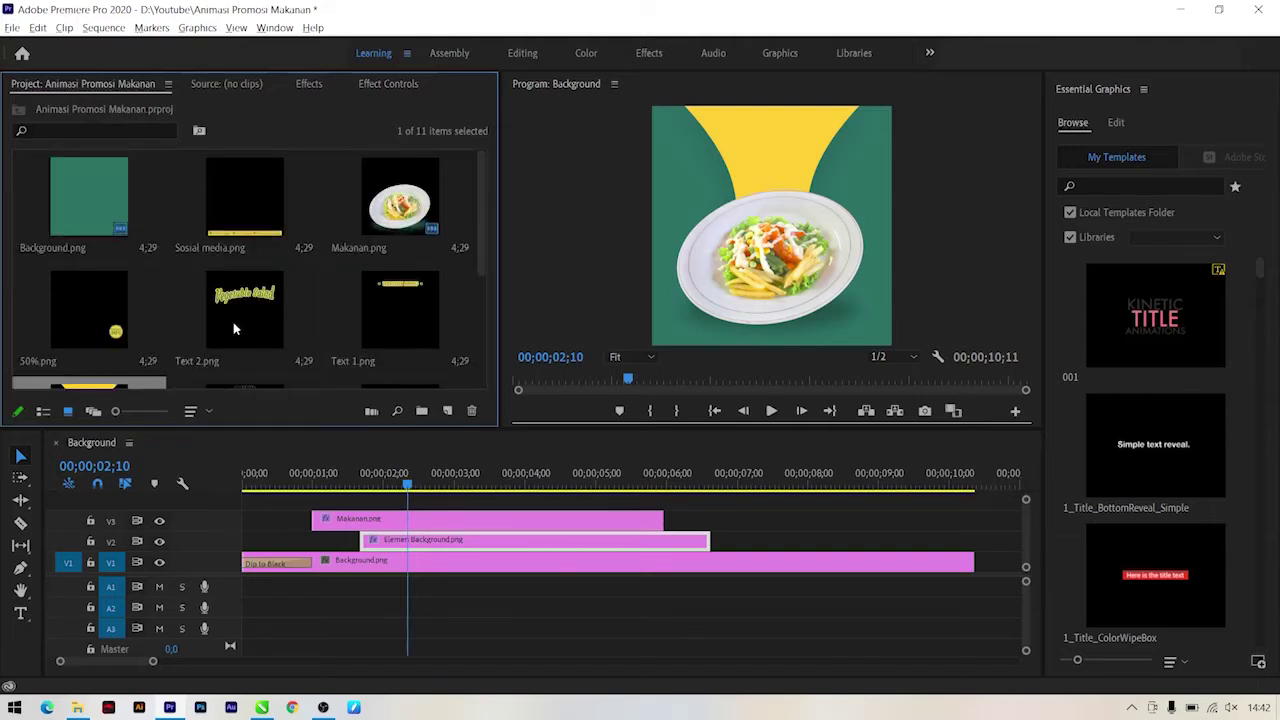
pyautogui.scroll(-3, 233, 322)
pyautogui.scroll(2, 233, 322)
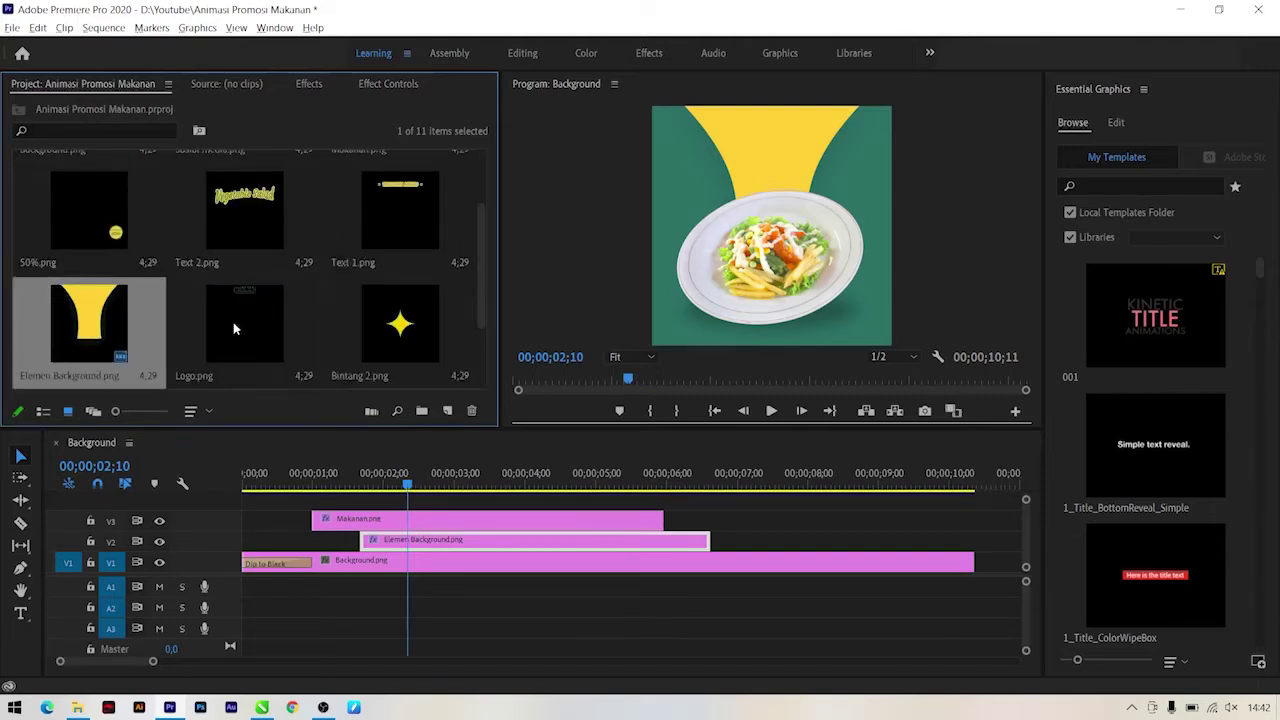
pyautogui.scroll(2, 233, 322)
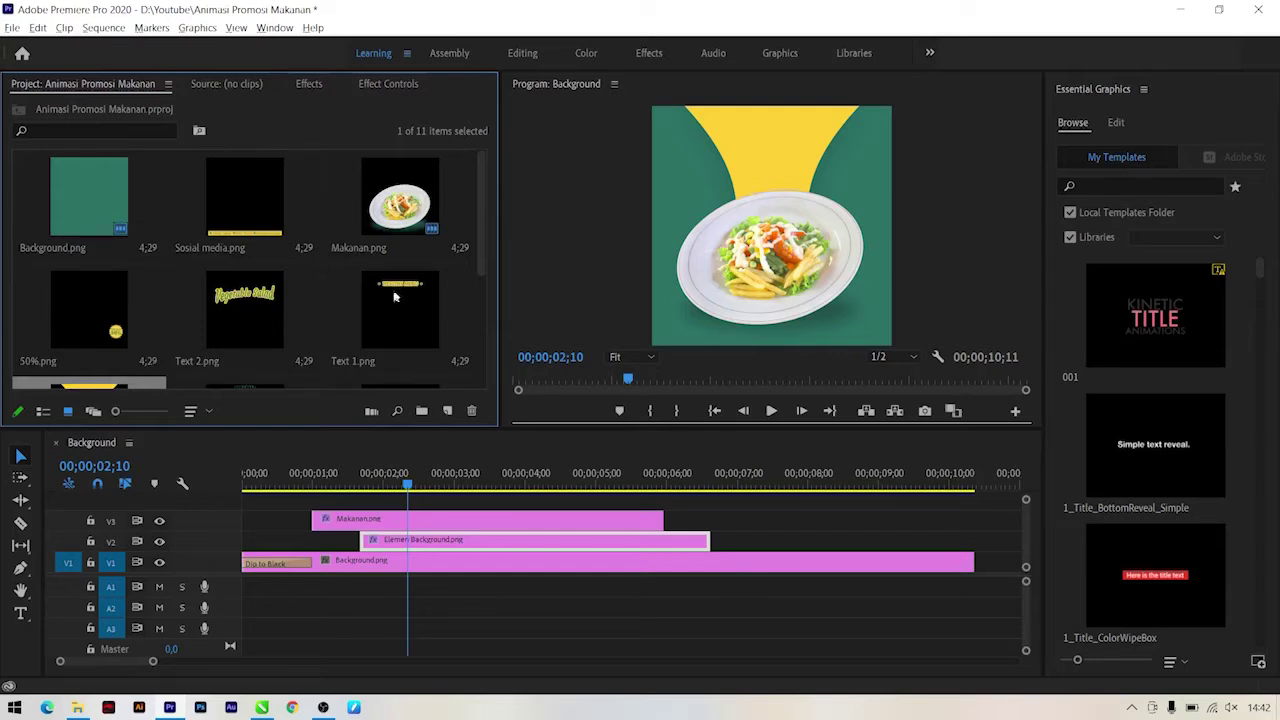
pyautogui.moveTo(391, 305); pyautogui.dragTo(389, 519)
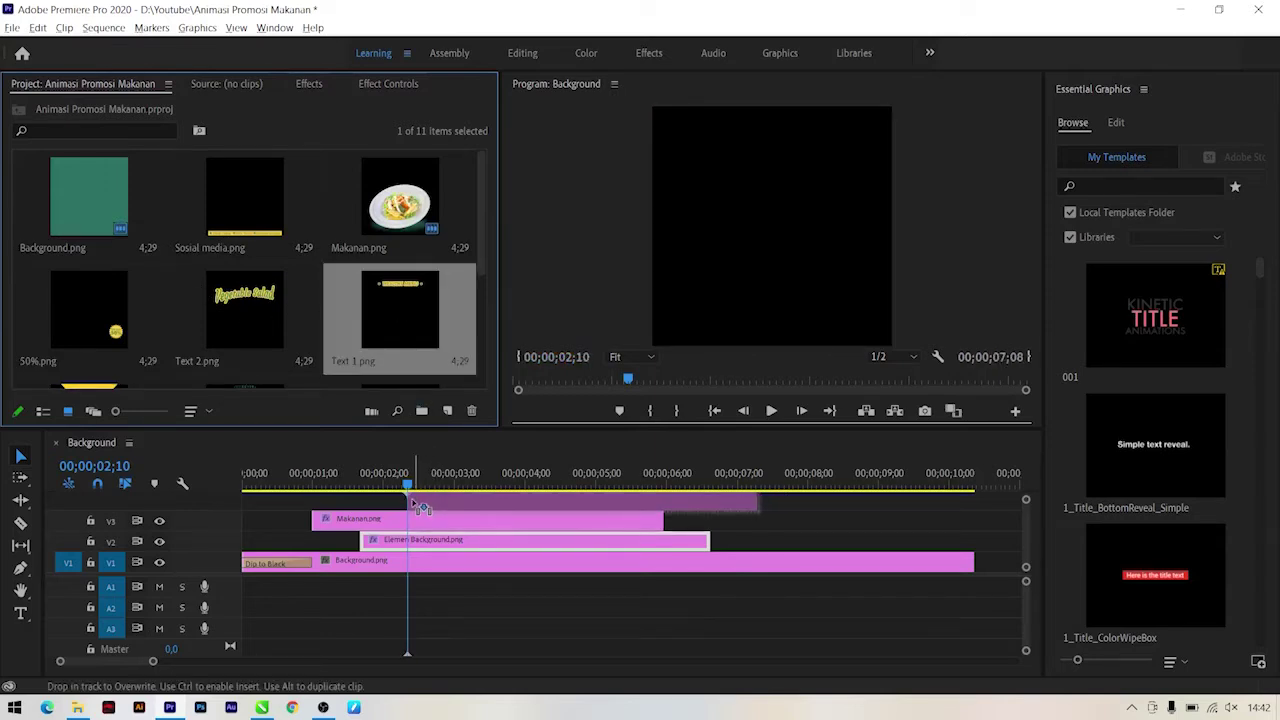
# Step: Delete the spare audio tracks A3 and A2 and give the video tracks more room
pyautogui.rightClick(224, 610)
pyautogui.click(231, 501)
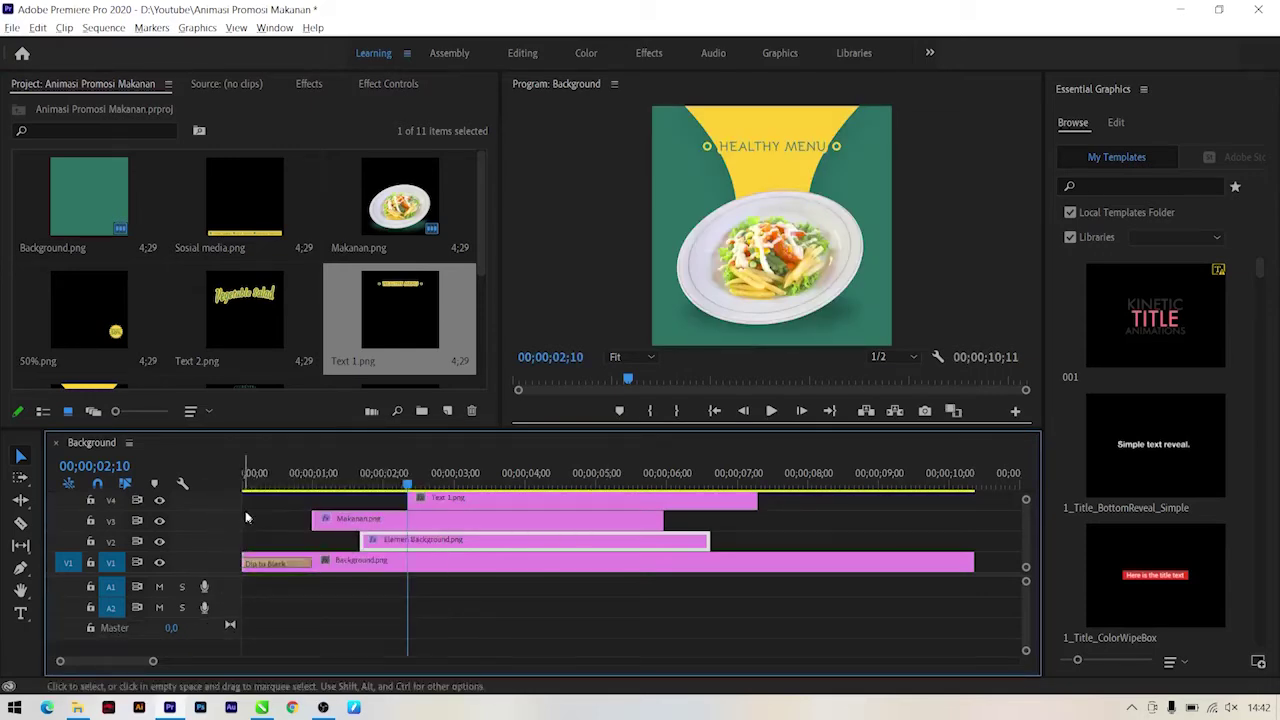
pyautogui.rightClick(229, 608)
pyautogui.click(231, 501)
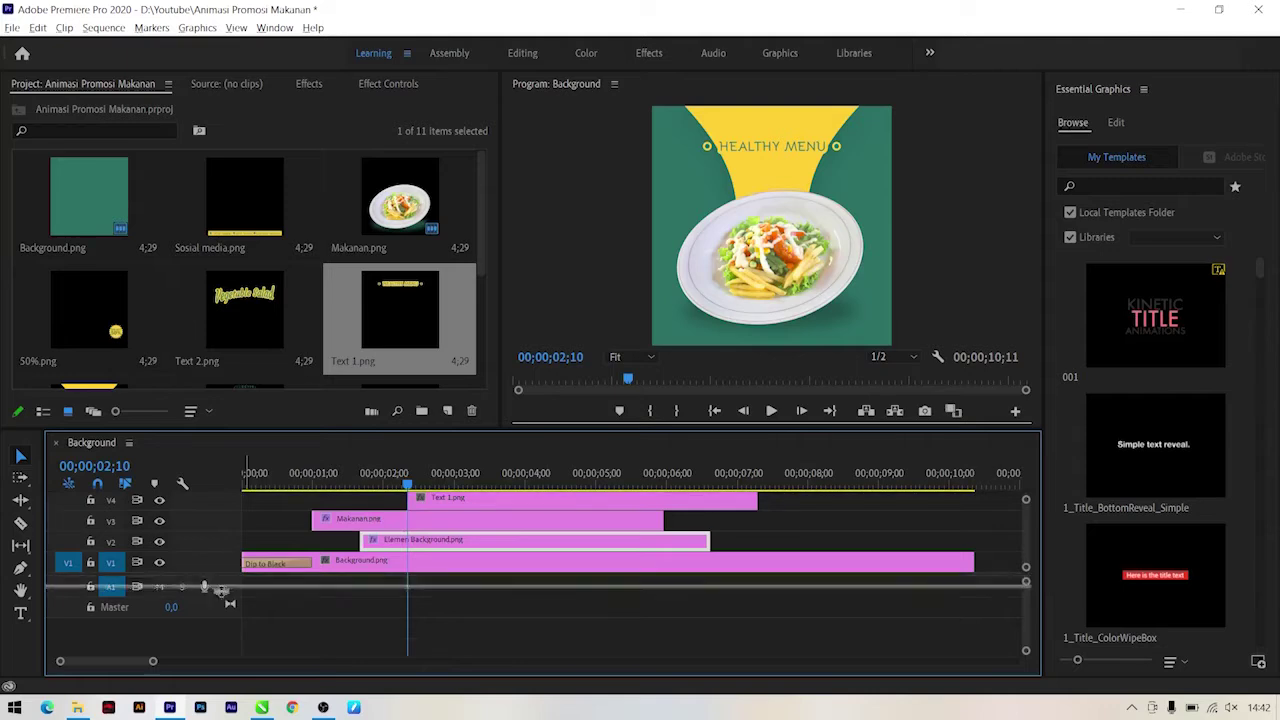
pyautogui.moveTo(222, 573); pyautogui.dragTo(222, 623)
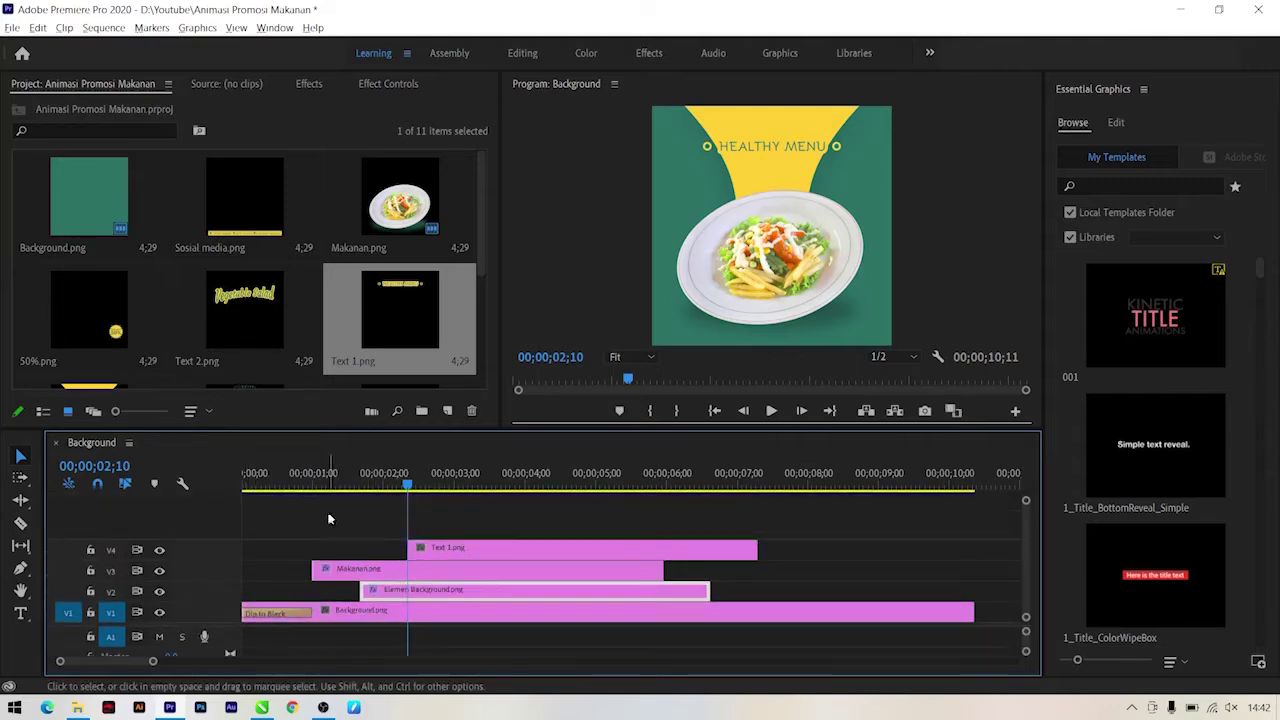
# Step: Restack the clips so Text 1 sits on V4 and Makanan on V5, leaving V3 empty
pyautogui.moveTo(329, 519); pyautogui.dragTo(440, 578)
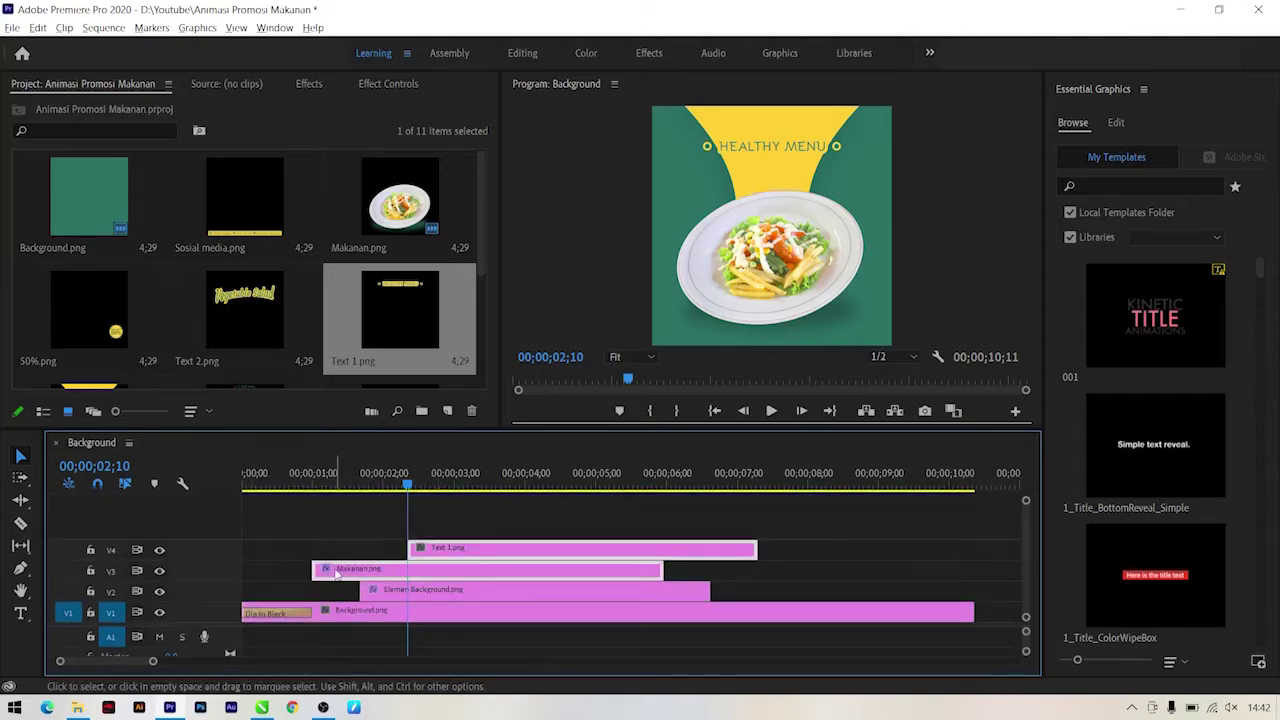
pyautogui.moveTo(336, 572); pyautogui.dragTo(336, 530)
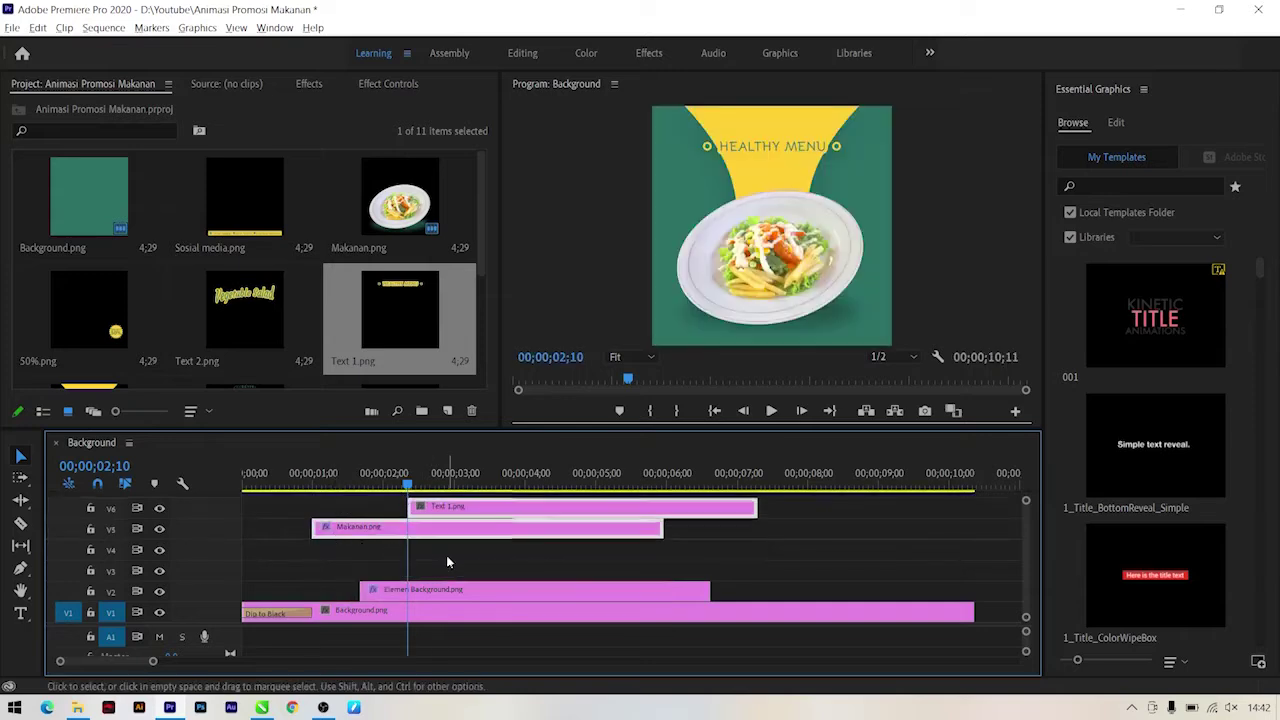
pyautogui.click(447, 563)
pyautogui.moveTo(428, 510); pyautogui.dragTo(424, 553)
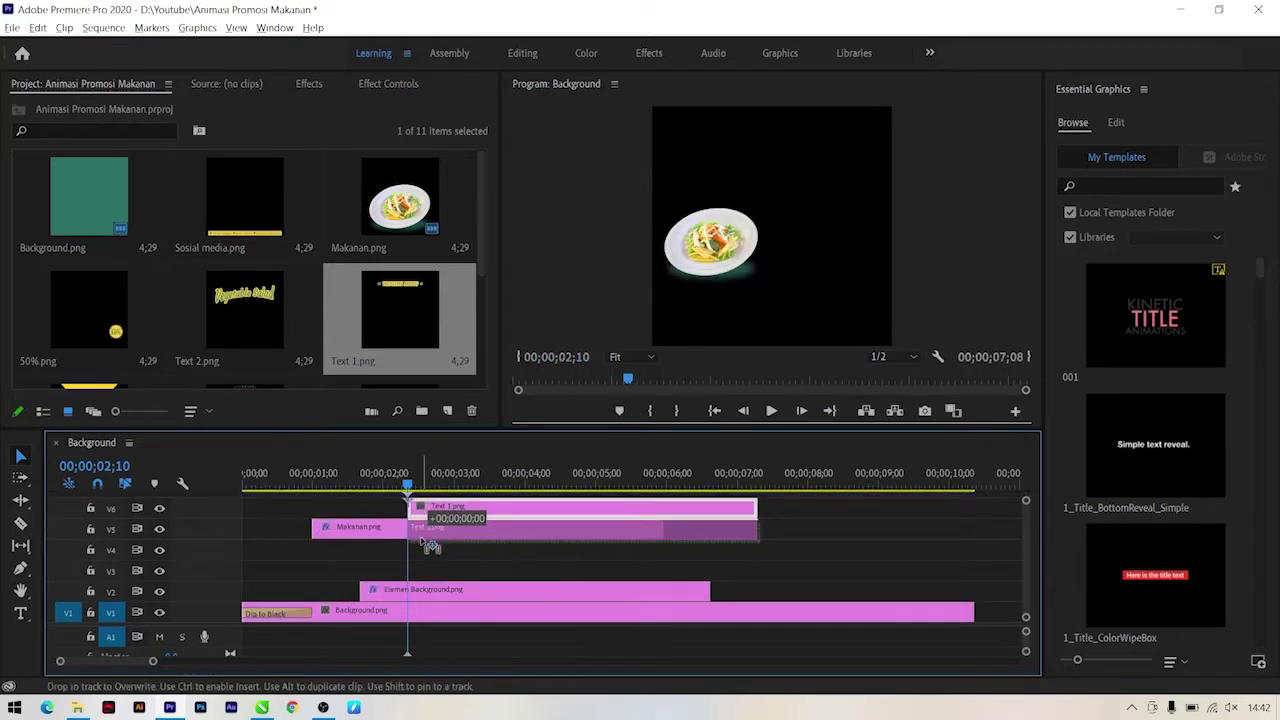
pyautogui.click(368, 530)
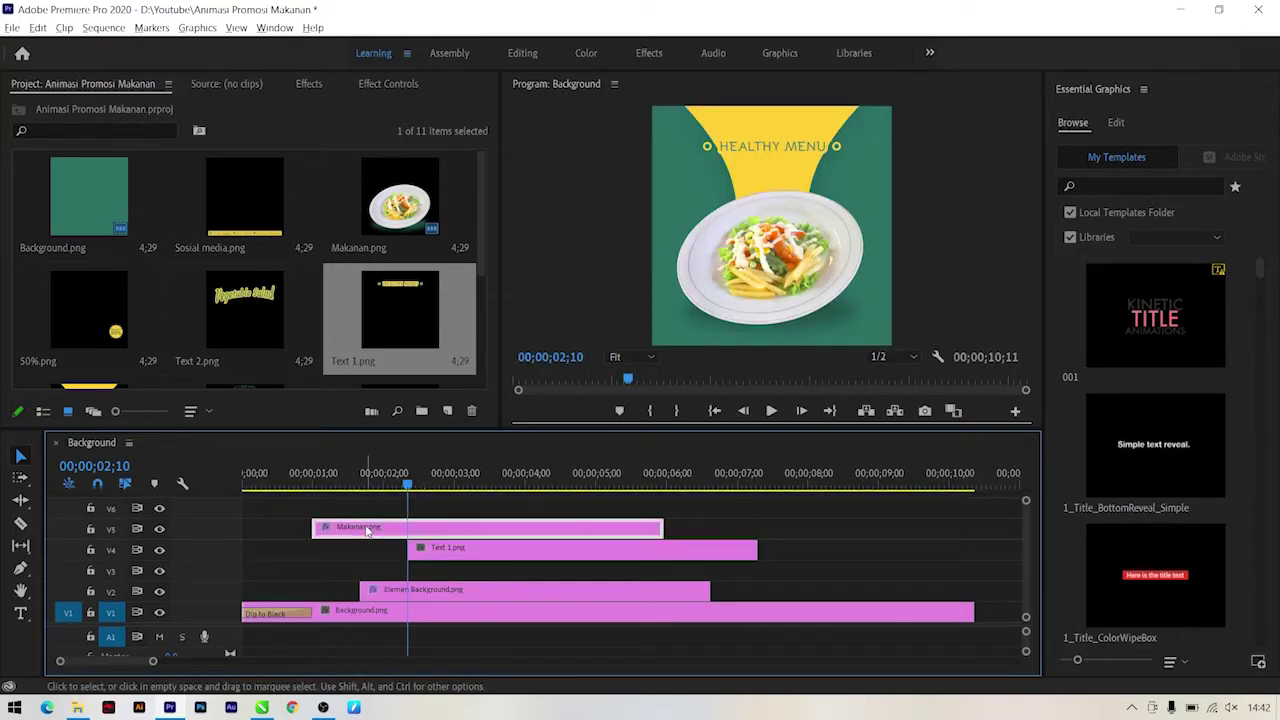
pyautogui.moveTo(368, 530); pyautogui.dragTo(374, 535)
# Step: Paste the copied attributes onto Text 1 and step five frames forward to check its effects
pyautogui.rightClick(444, 552)
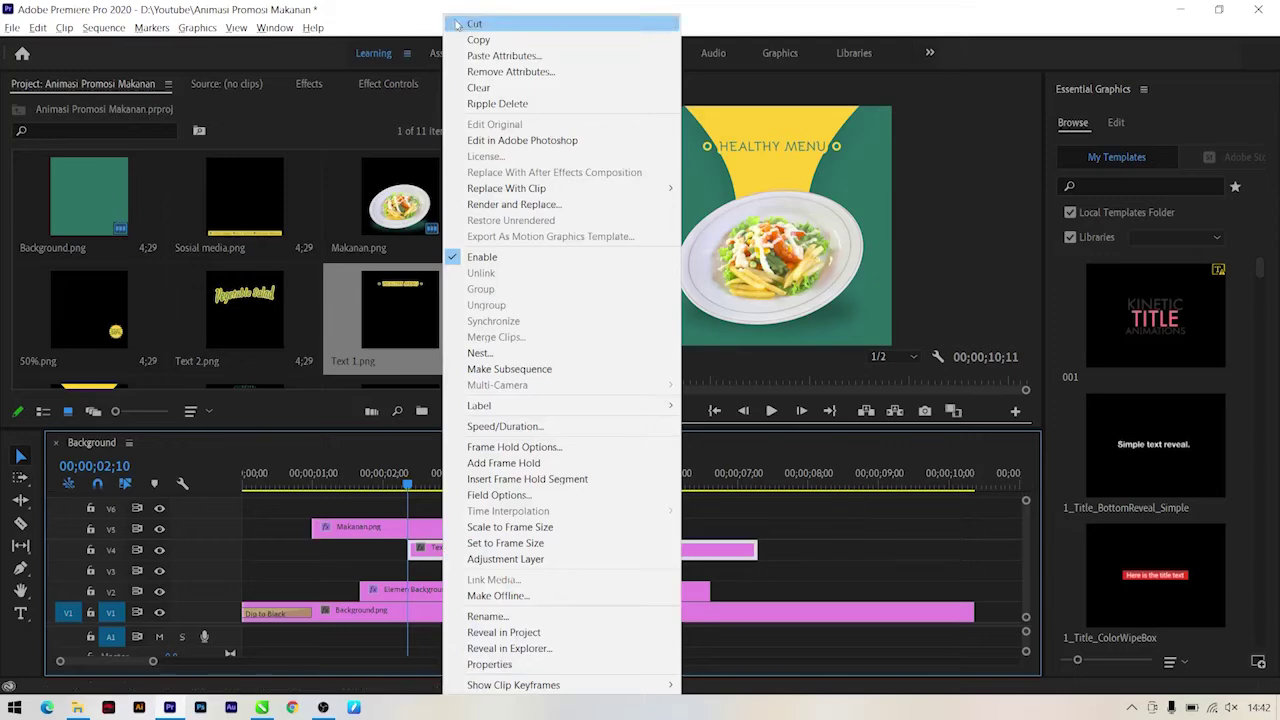
pyautogui.click(490, 55)
pyautogui.click(677, 633)
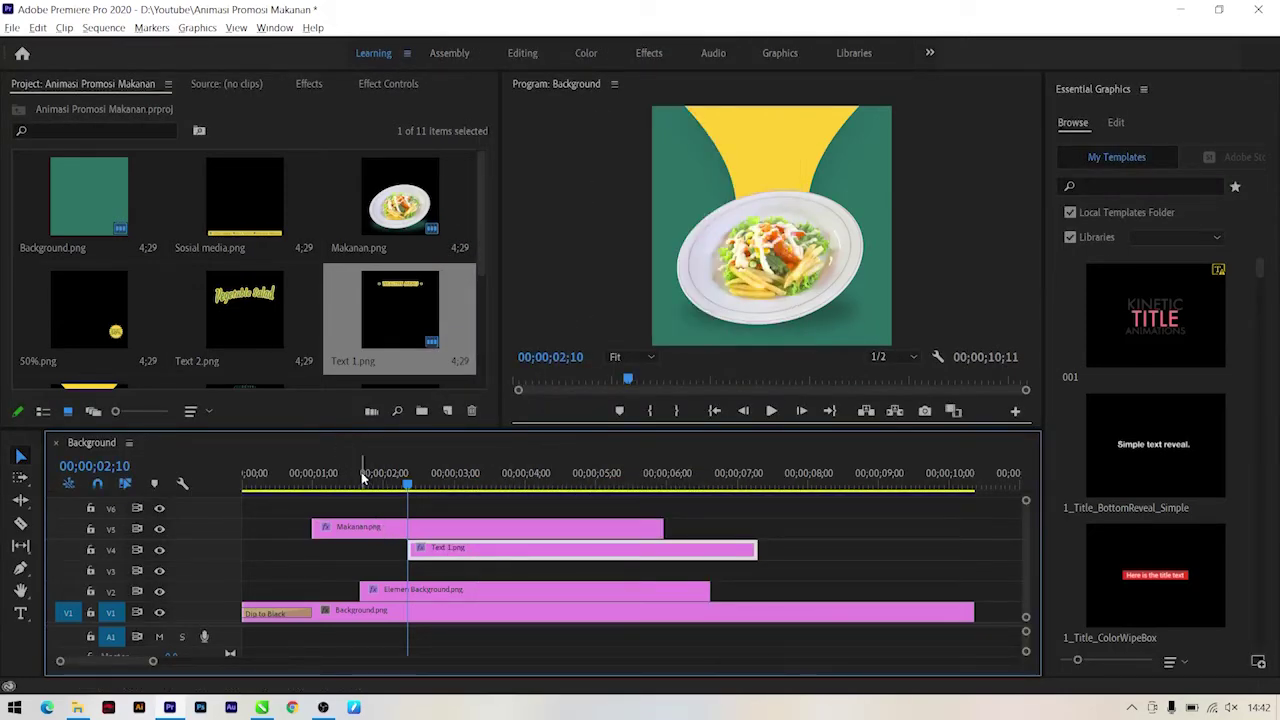
pyautogui.hotkey('shift', 'Right')
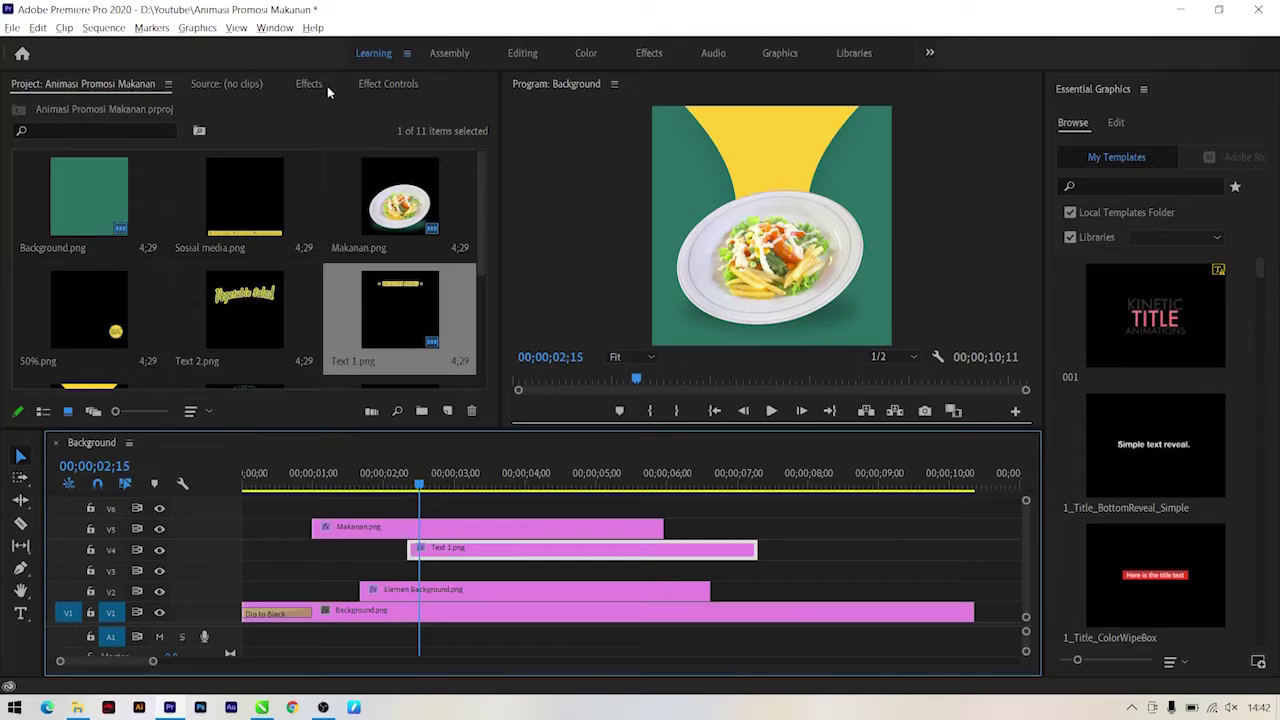
pyautogui.click(327, 86)
pyautogui.click(391, 84)
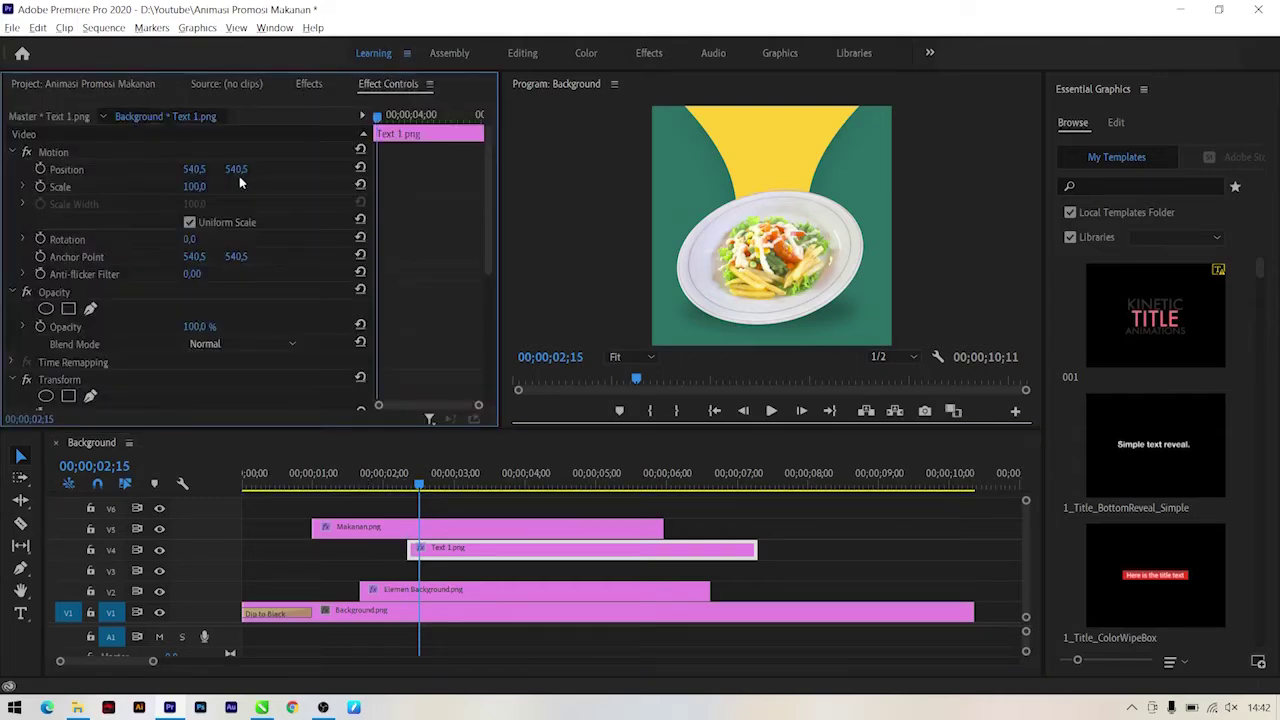
# Step: Add Text 2.png to V3 at the playhead and paste the same attributes onto it
pyautogui.click(83, 86)
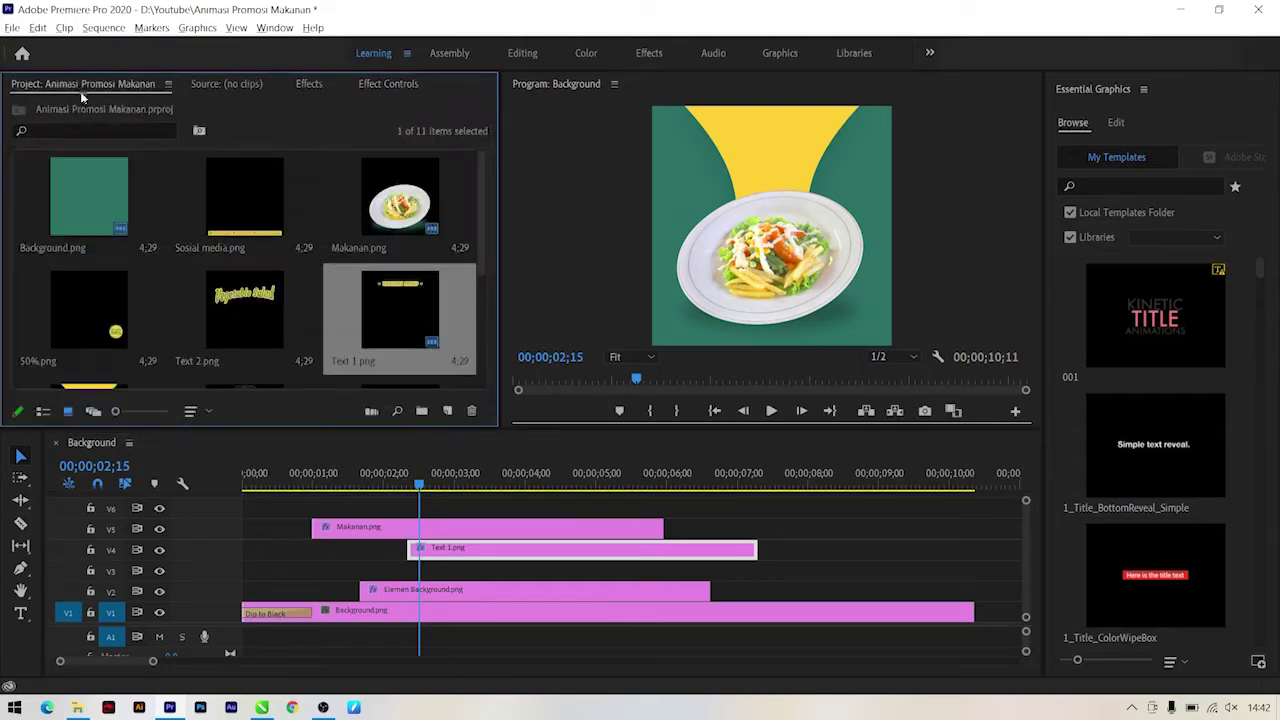
pyautogui.moveTo(249, 300); pyautogui.dragTo(428, 568)
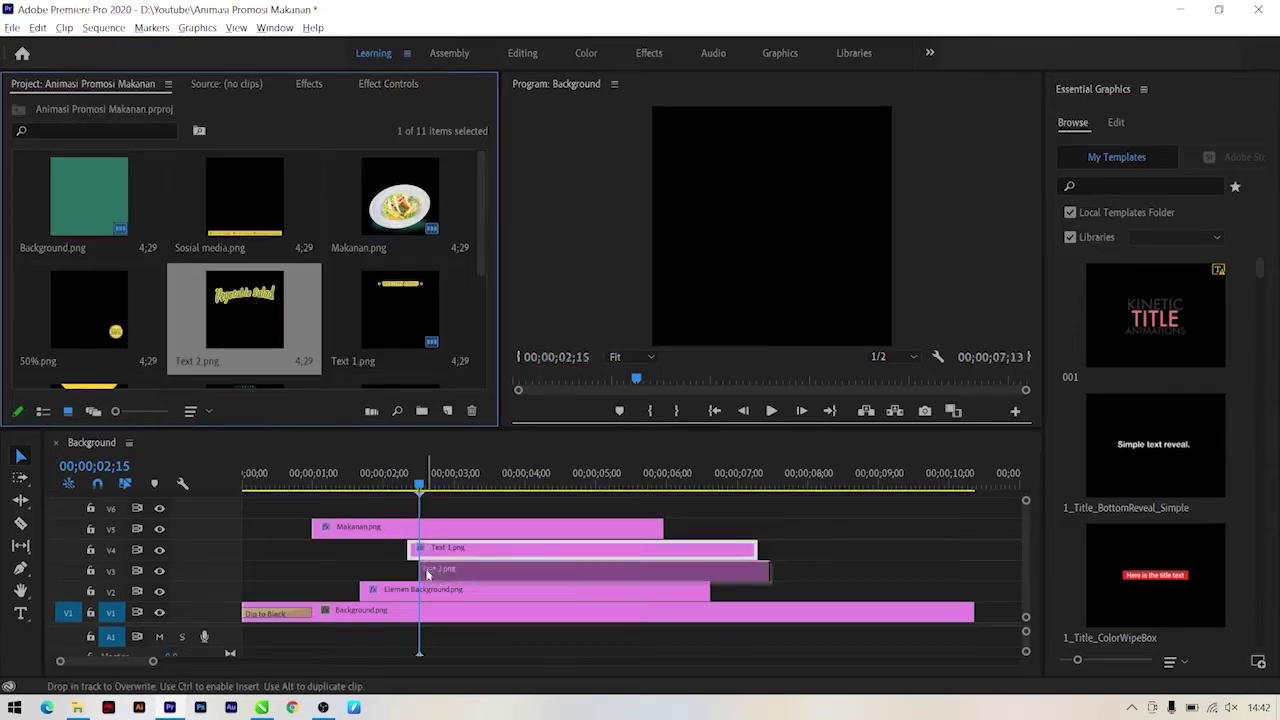
pyautogui.rightClick(445, 568)
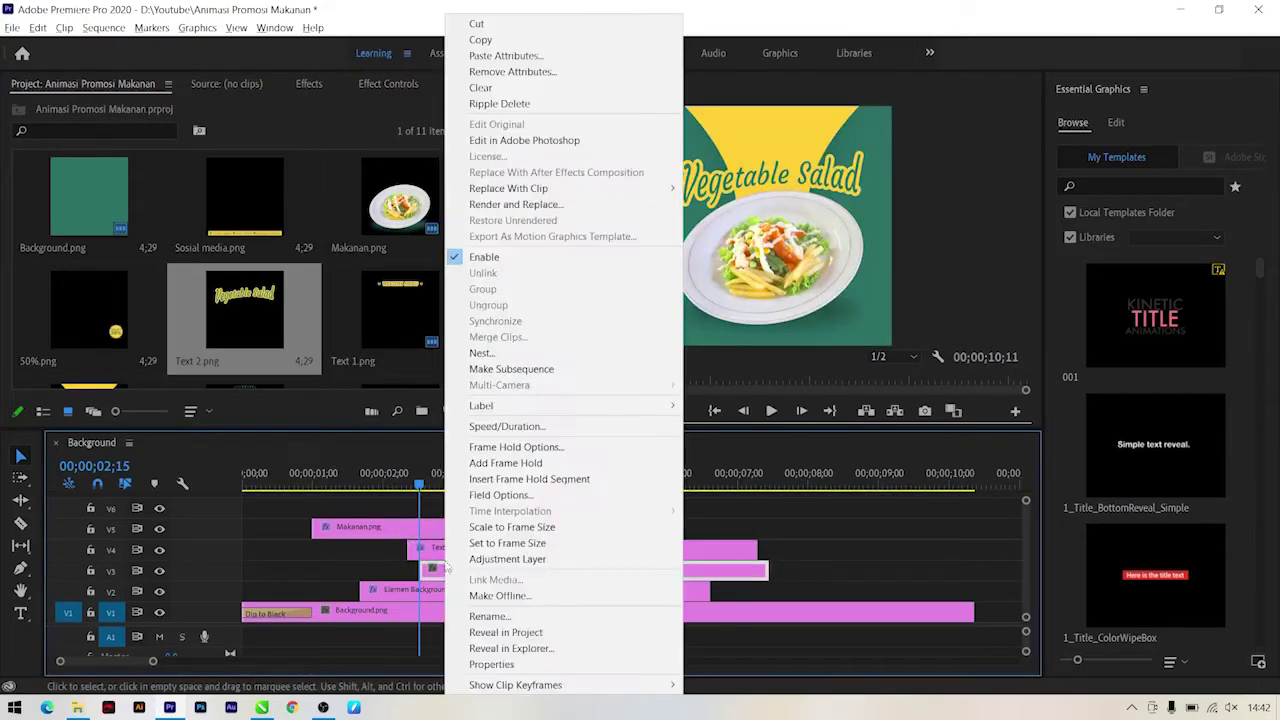
pyautogui.click(520, 63)
pyautogui.click(673, 632)
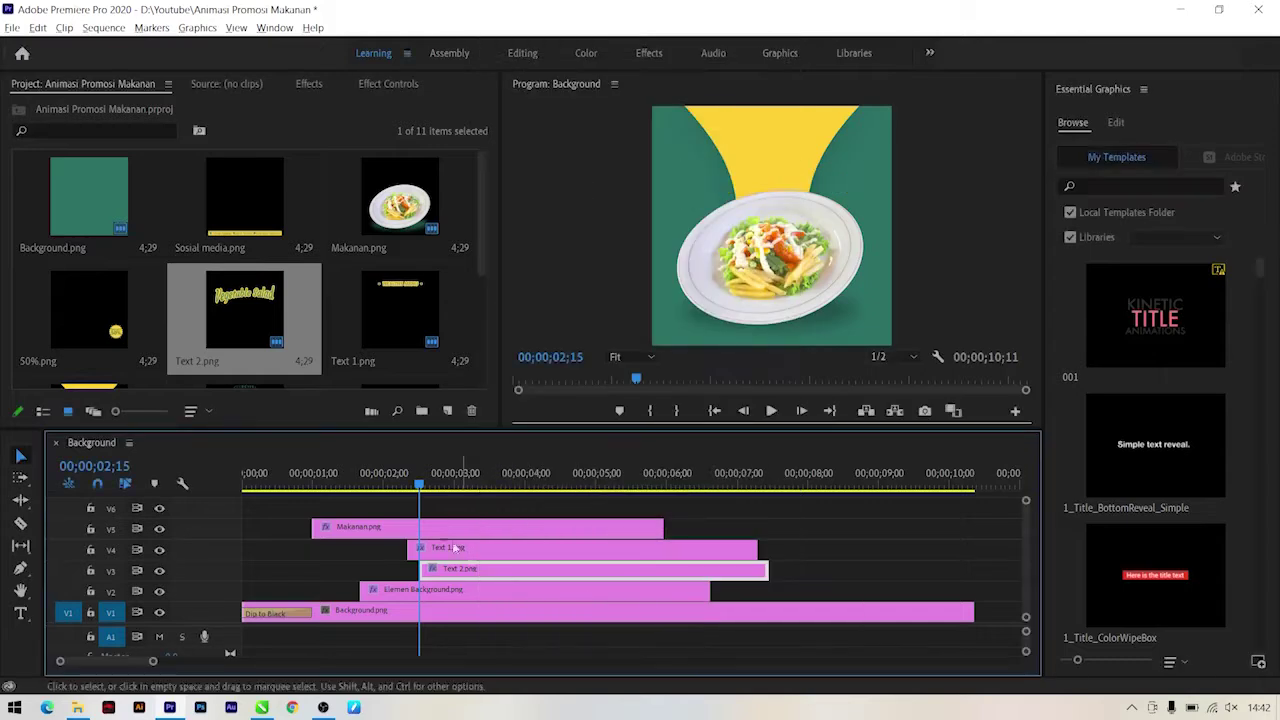
# Step: Place Logo.png on V6 at about 00;00;02;15 and step the playhead to 03;05
pyautogui.moveTo(290, 480)
pyautogui.mouseDown()
pyautogui.moveTo(507, 520)
pyautogui.moveTo(446, 540)
pyautogui.moveTo(517, 530)
pyautogui.moveTo(419, 488)
pyautogui.mouseUp()
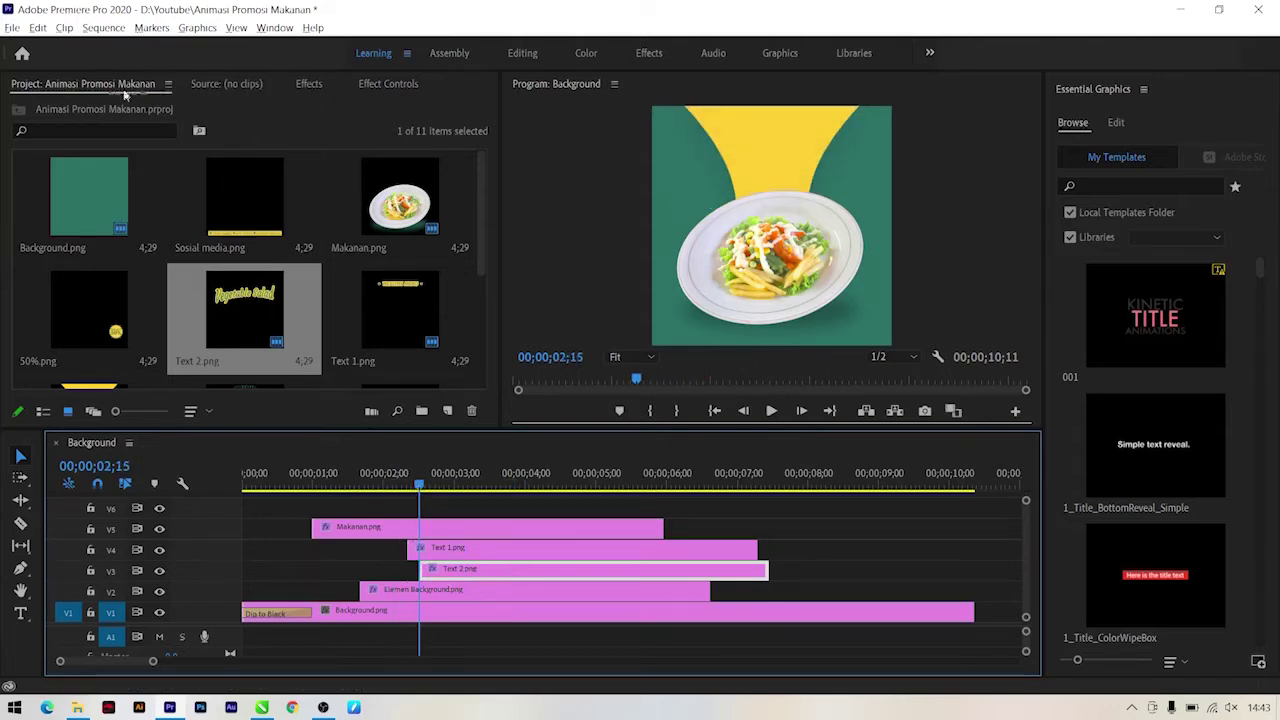
pyautogui.scroll(-2, 242, 279)
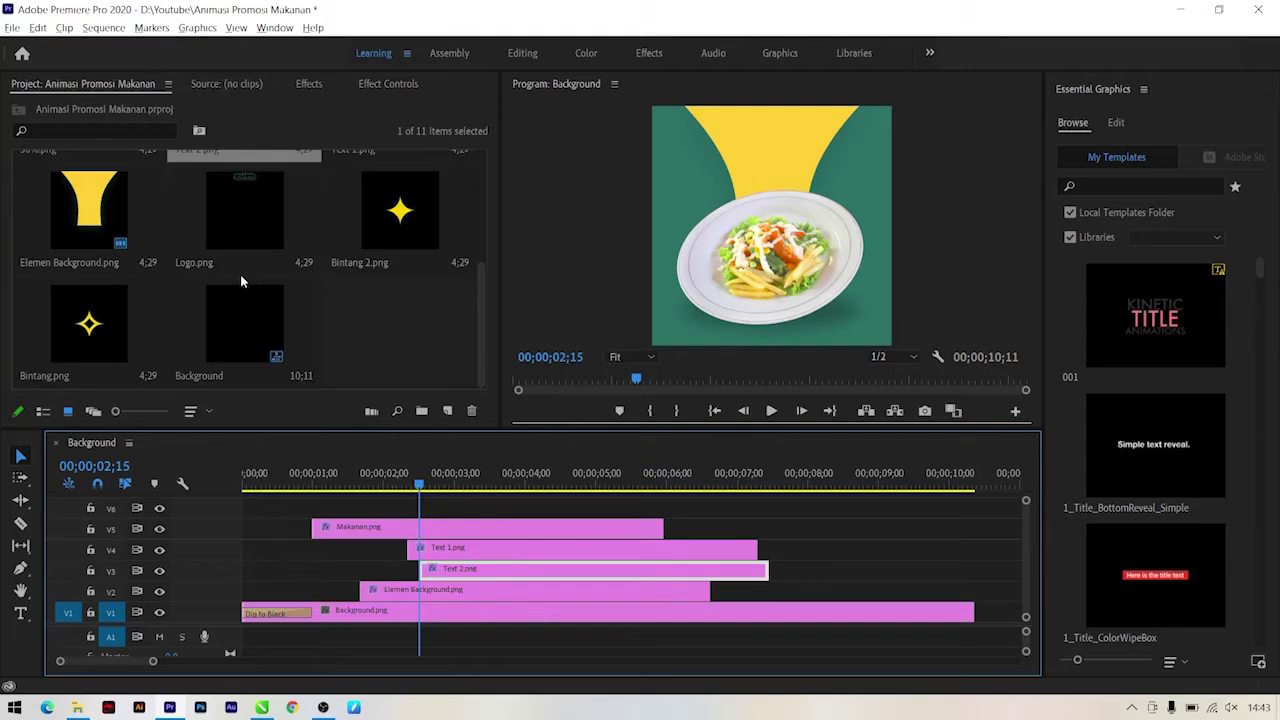
pyautogui.scroll(1, 240, 281)
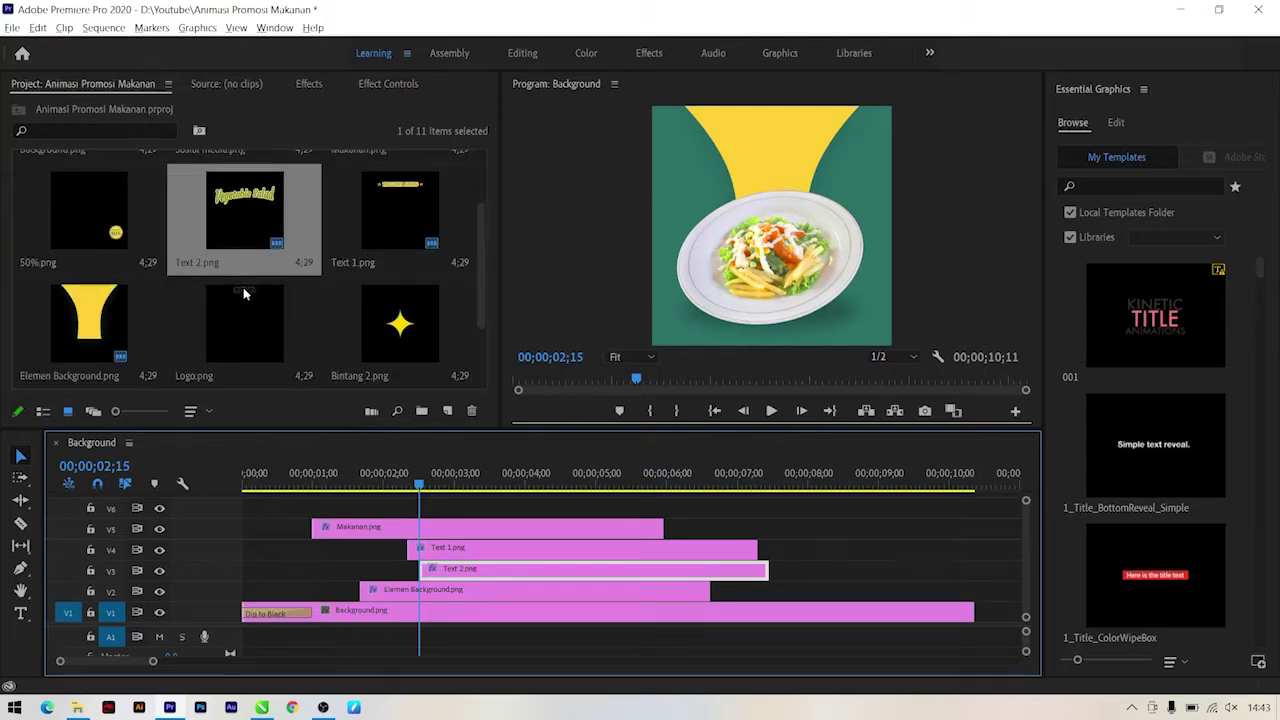
pyautogui.moveTo(243, 293); pyautogui.dragTo(437, 514)
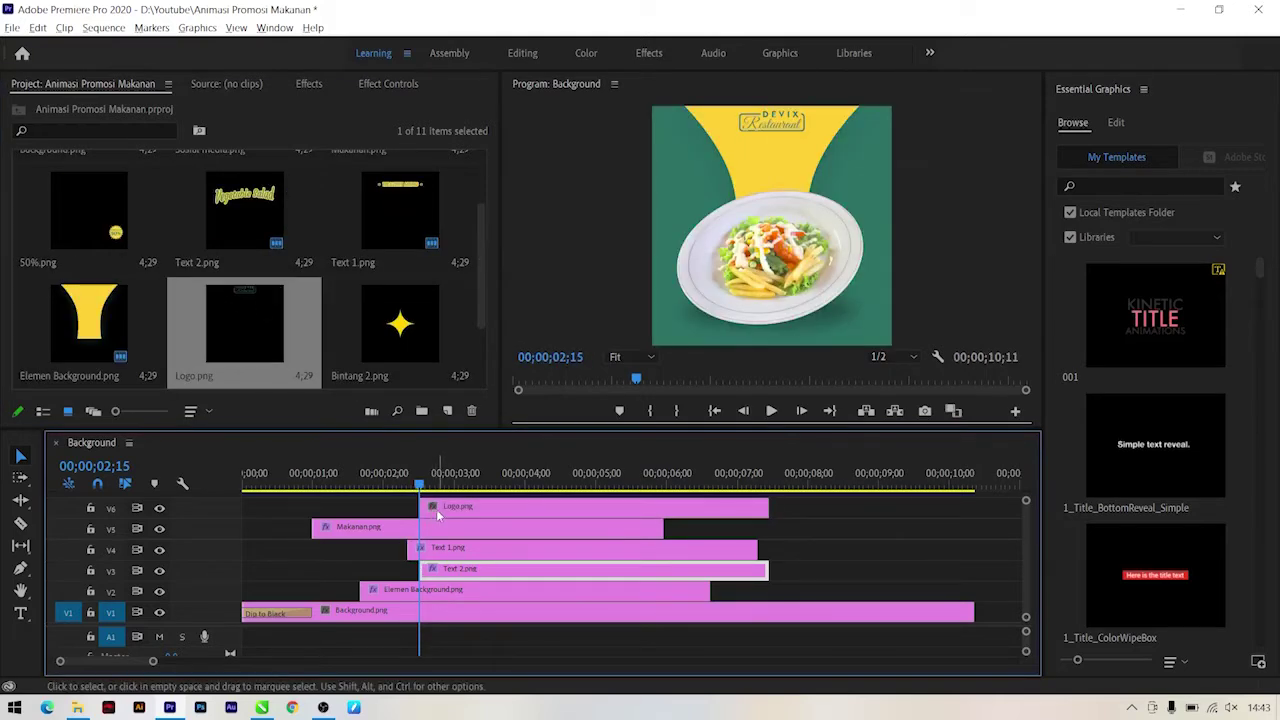
pyautogui.click(437, 513)
pyautogui.hotkey('shift', 'Right')
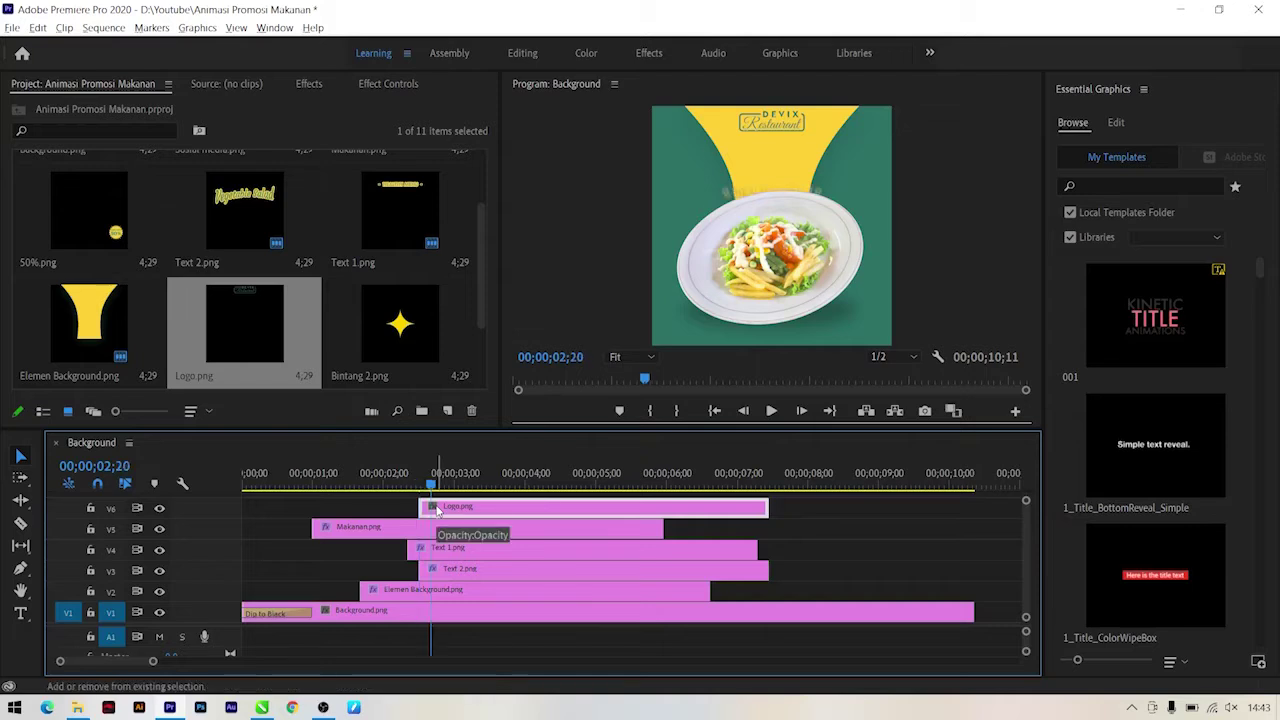
pyautogui.hotkey('shift', 'Right')
pyautogui.hotkey('shift', 'Right')
pyautogui.hotkey('shift', 'Right')
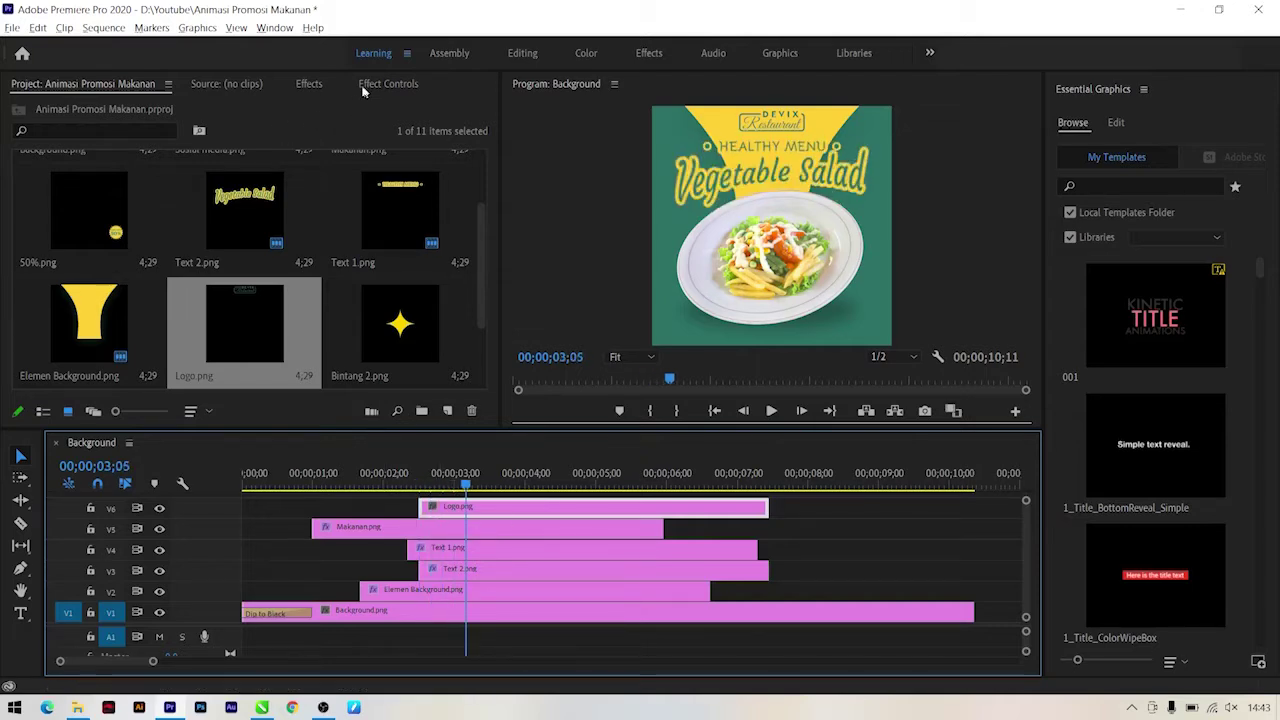
# Step: Apply a Transform effect to Logo.png with a Shutter Angle of 300
pyautogui.click(310, 83)
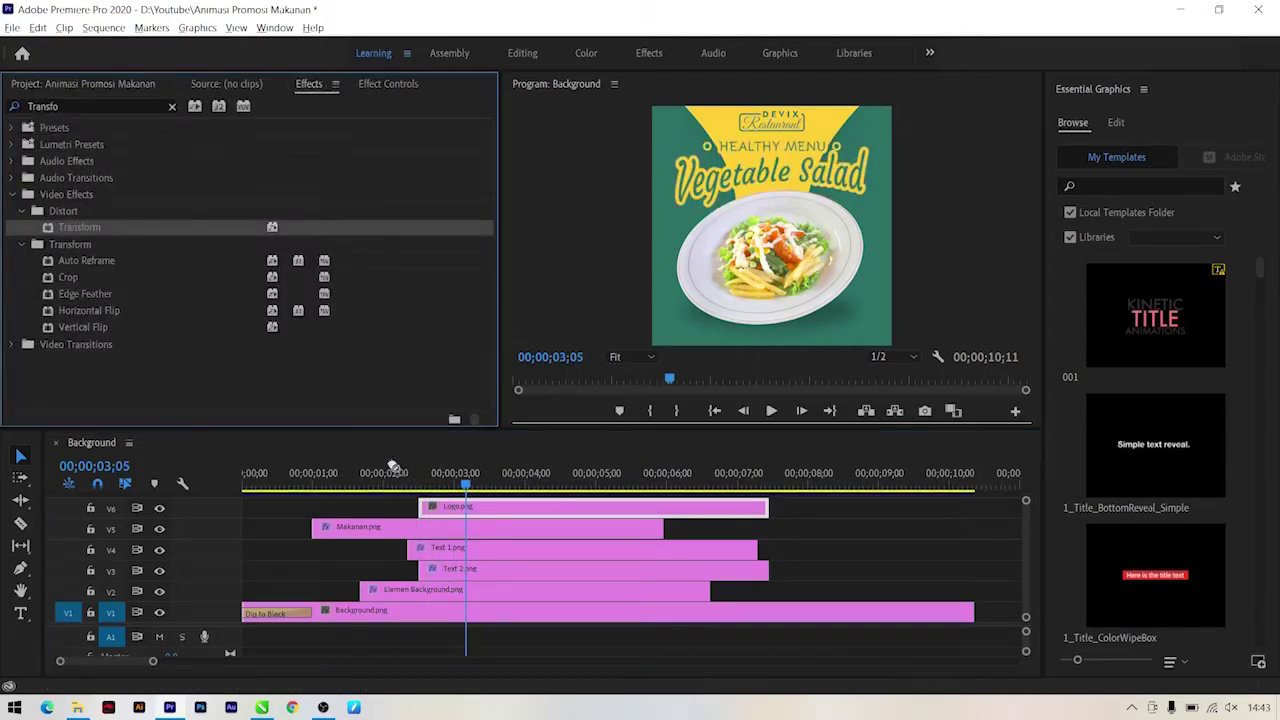
pyautogui.moveTo(85, 229); pyautogui.dragTo(455, 507)
pyautogui.click(398, 85)
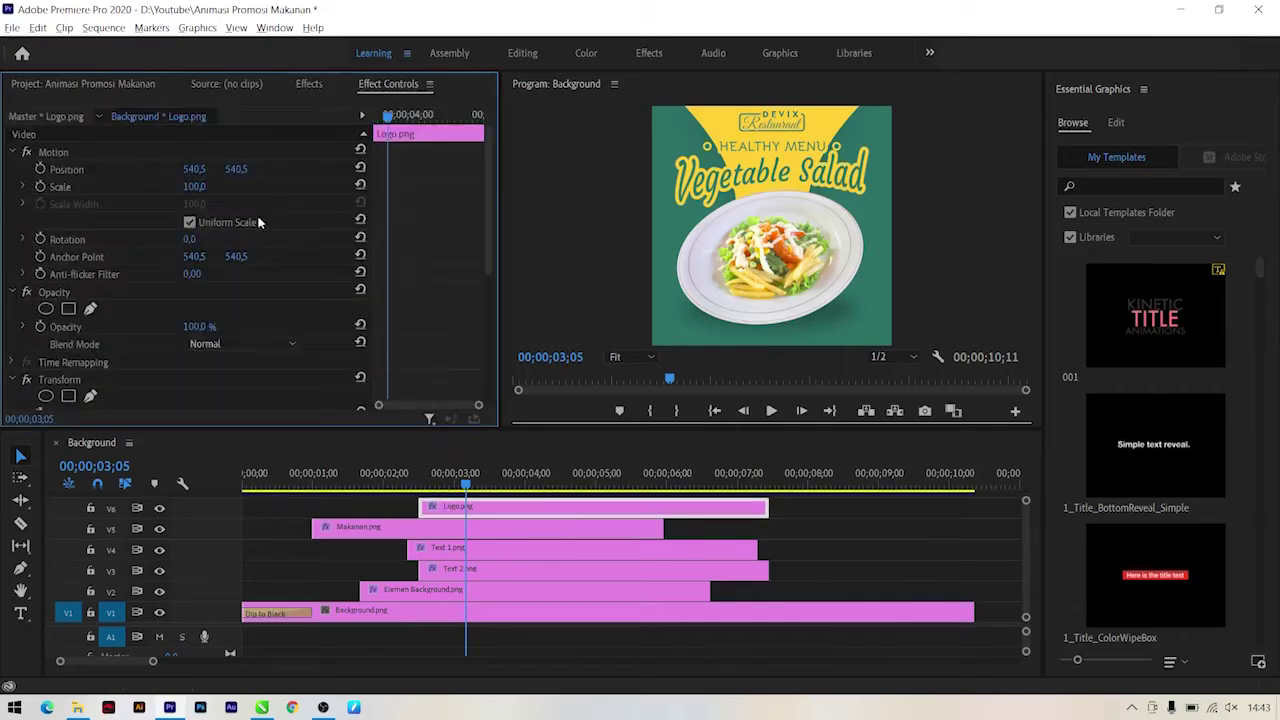
pyautogui.scroll(-6, 185, 320)
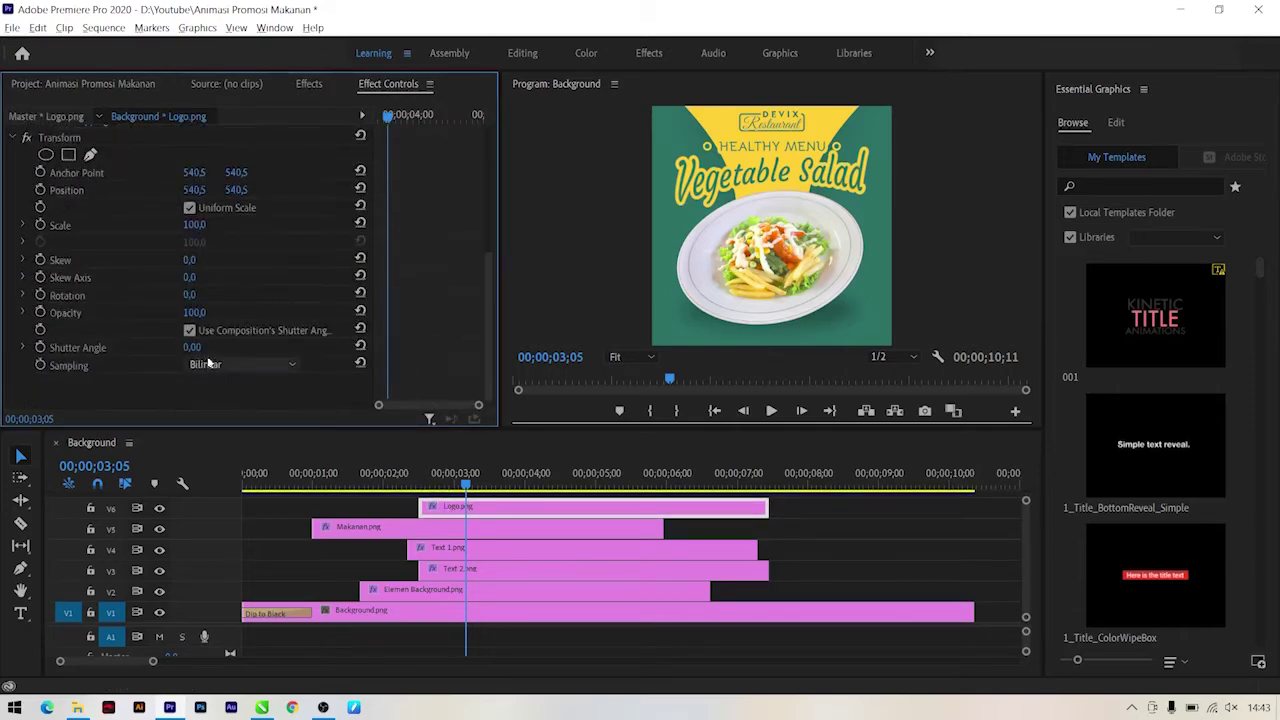
pyautogui.click(195, 347)
pyautogui.write('300')
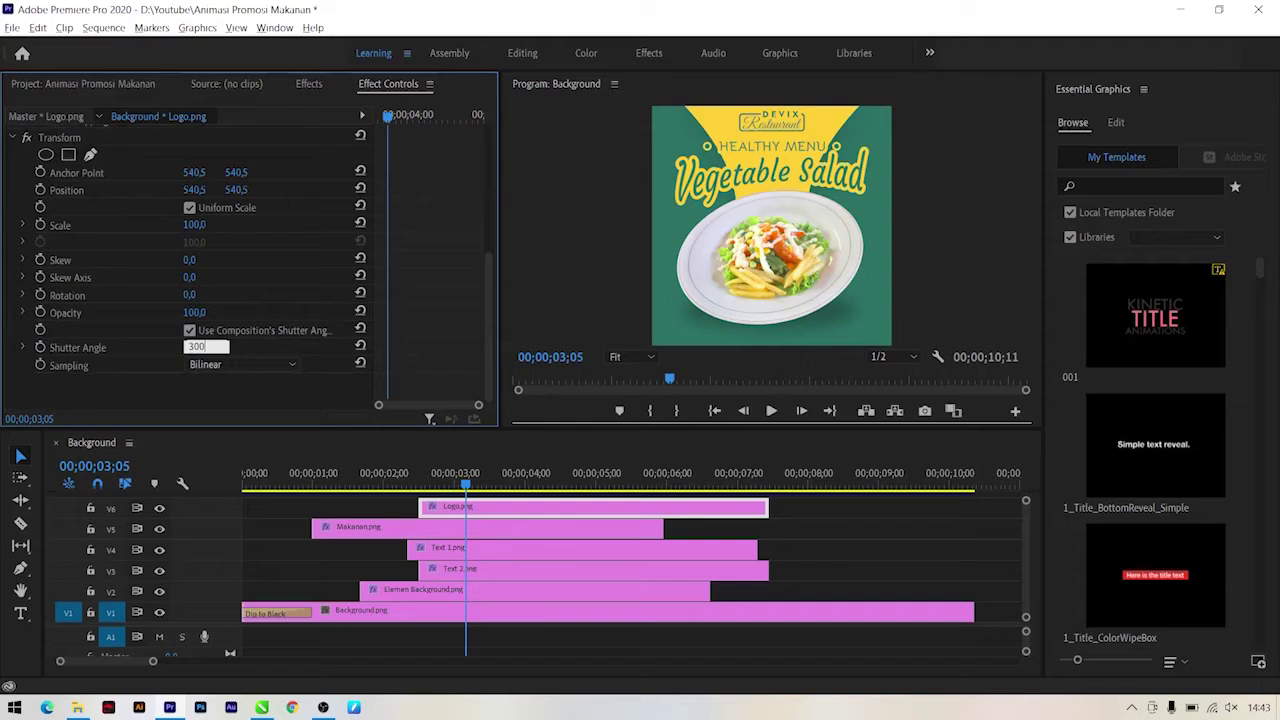
pyautogui.press('Return')
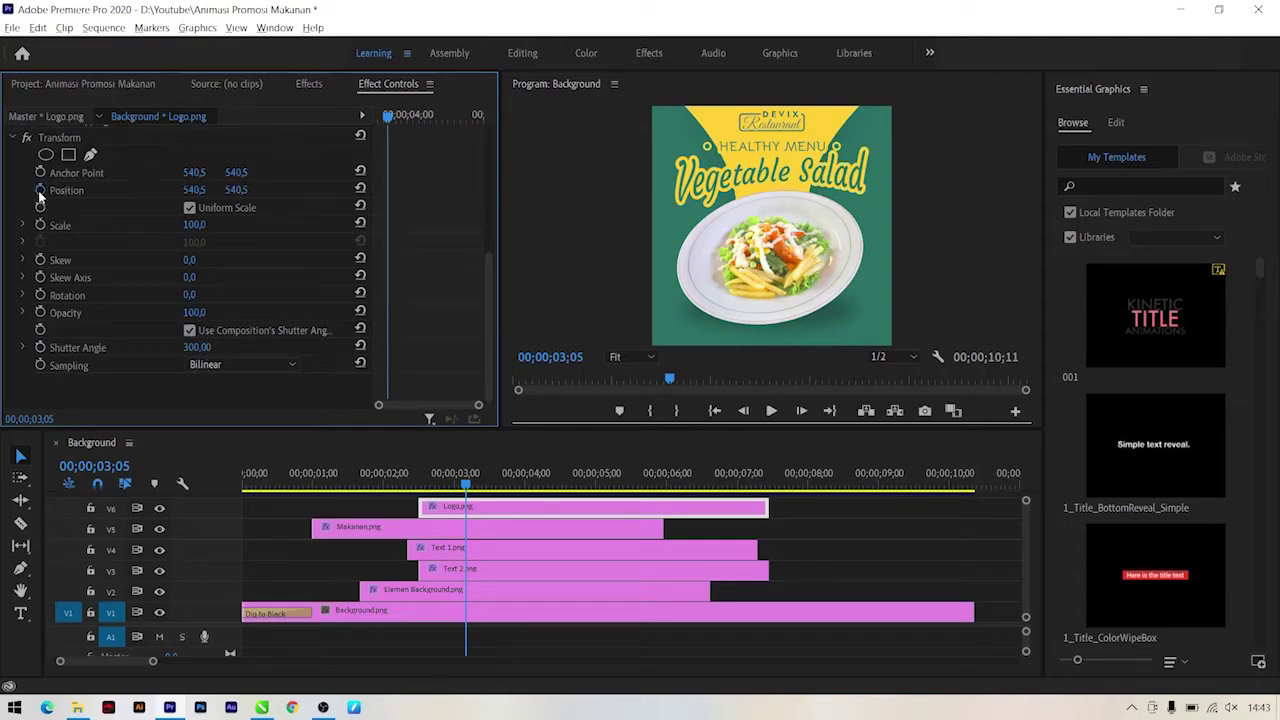
# Step: Keyframe the logo's Position from Y 404.5 at 02;15 to 540.5 at 03;13, eased in
pyautogui.click(40, 190)
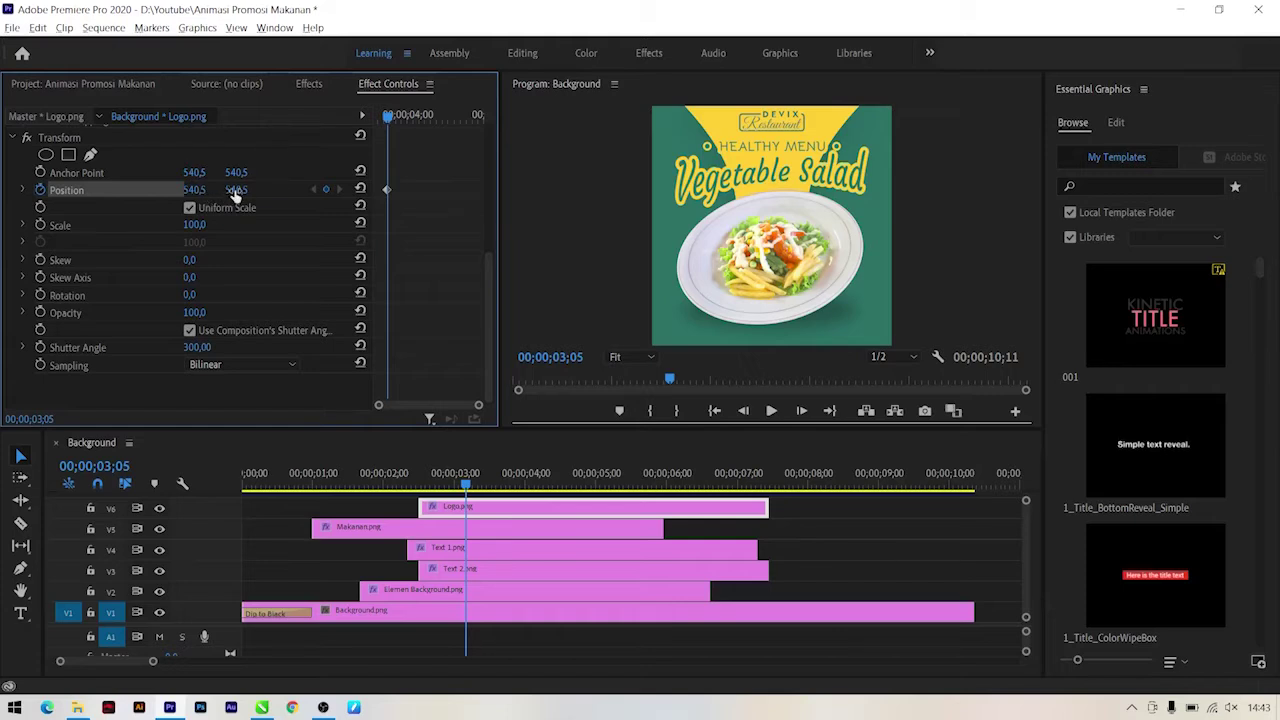
pyautogui.moveTo(229, 193); pyautogui.dragTo(240, 190)
pyautogui.moveTo(388, 117); pyautogui.dragTo(273, 118)
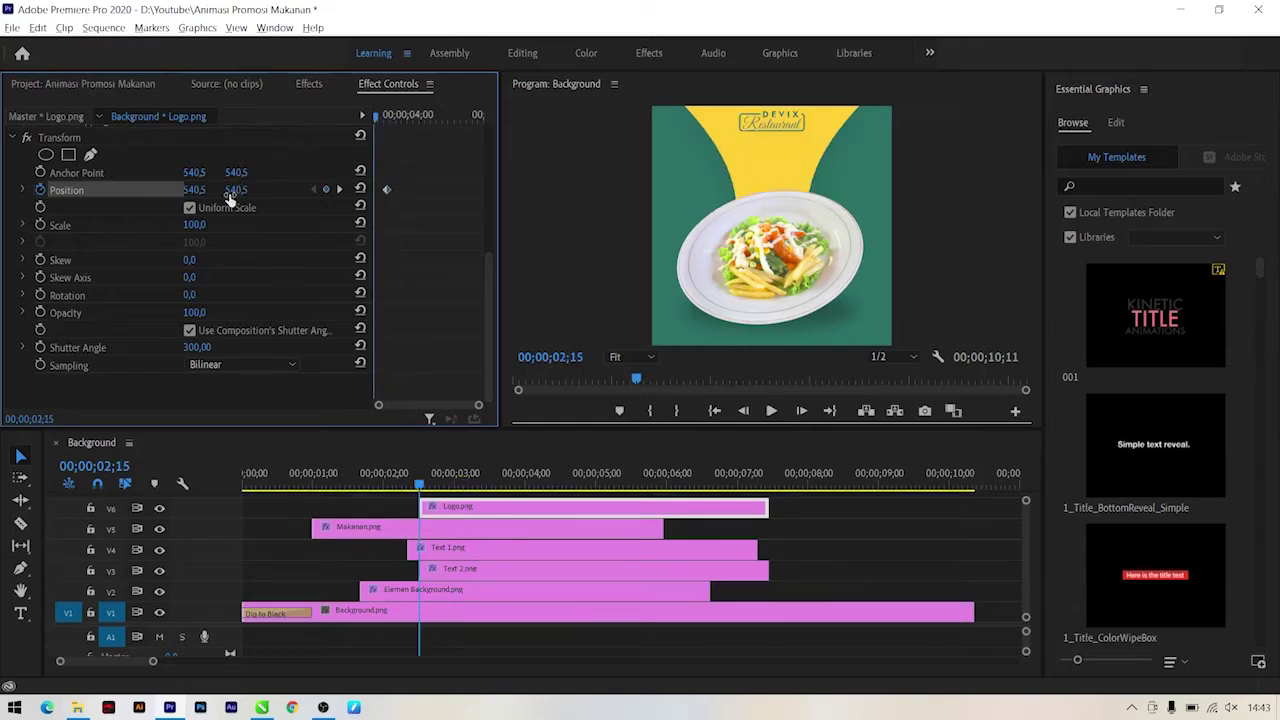
pyautogui.moveTo(235, 190); pyautogui.dragTo(240, 190)
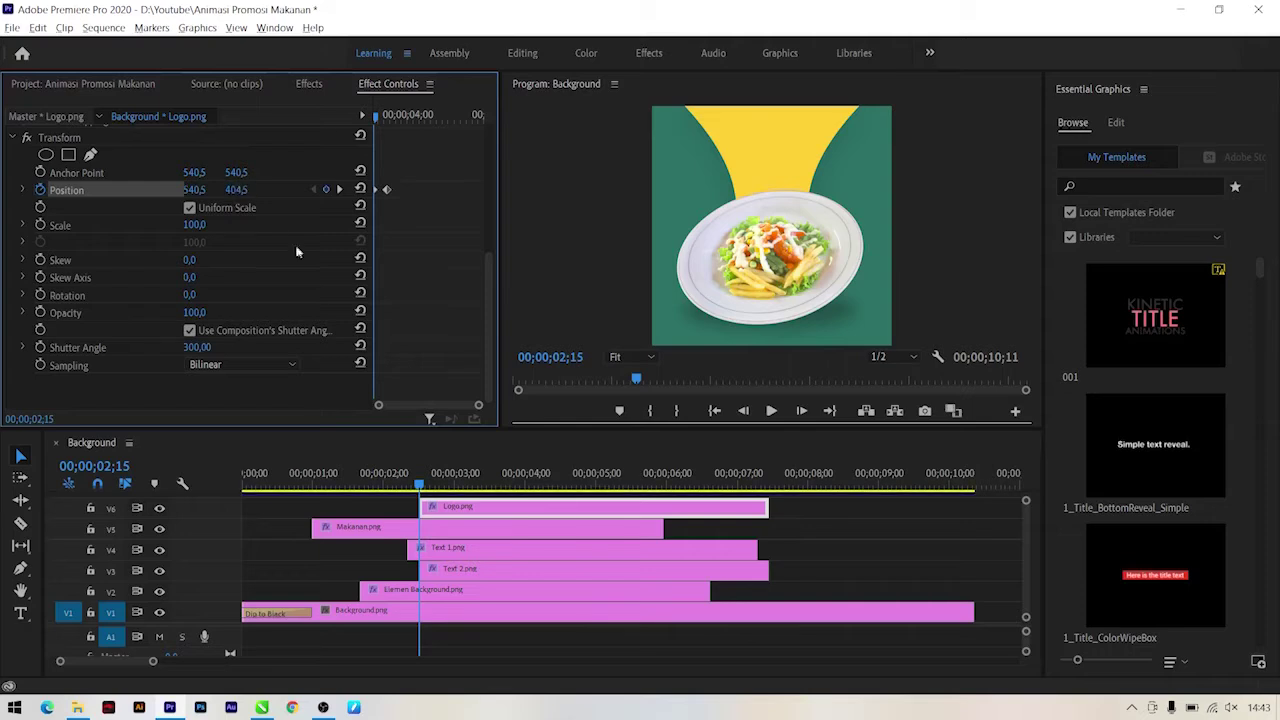
pyautogui.moveTo(420, 170); pyautogui.dragTo(341, 218)
pyautogui.rightClick(387, 191)
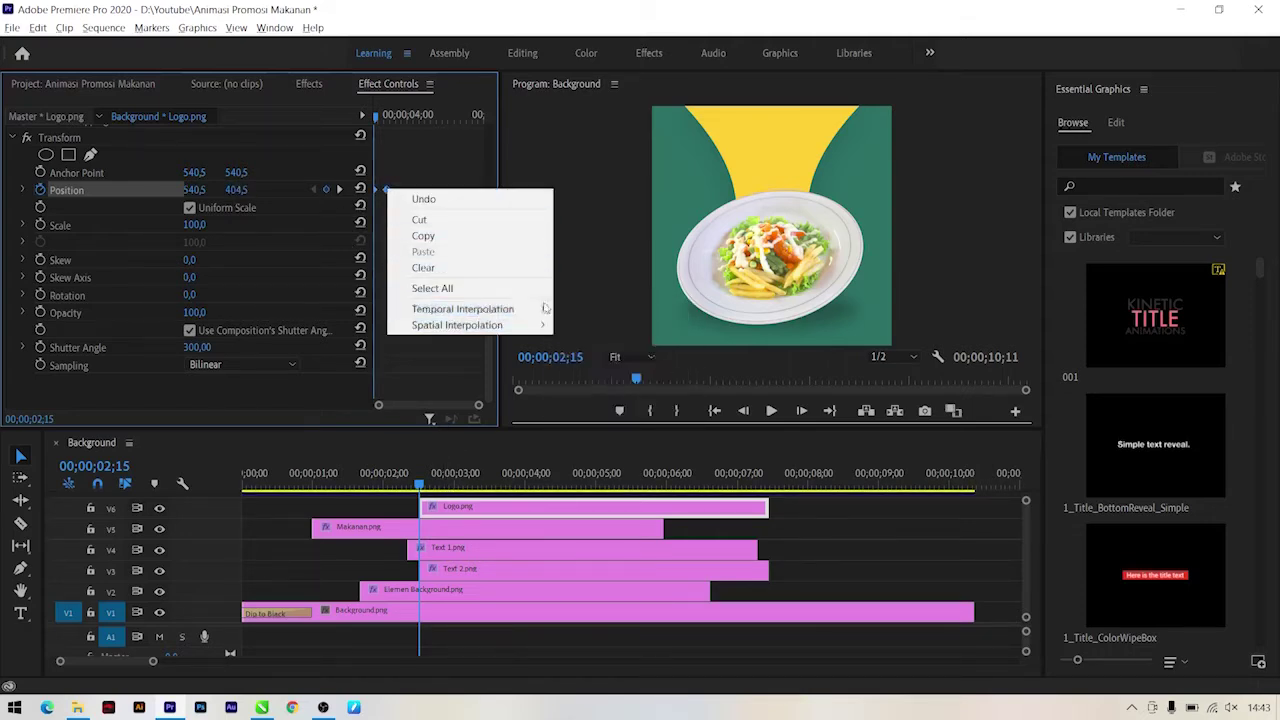
pyautogui.moveTo(545, 309)
pyautogui.click(581, 398)
# Step: Scrub from 00;00;02;15 to preview the logo sliding down into place
pyautogui.moveTo(420, 484)
pyautogui.mouseDown()
pyautogui.moveTo(323, 484)
pyautogui.moveTo(391, 500)
pyautogui.moveTo(358, 481)
pyautogui.moveTo(502, 484)
pyautogui.moveTo(456, 497)
pyautogui.moveTo(486, 488)
pyautogui.mouseUp()
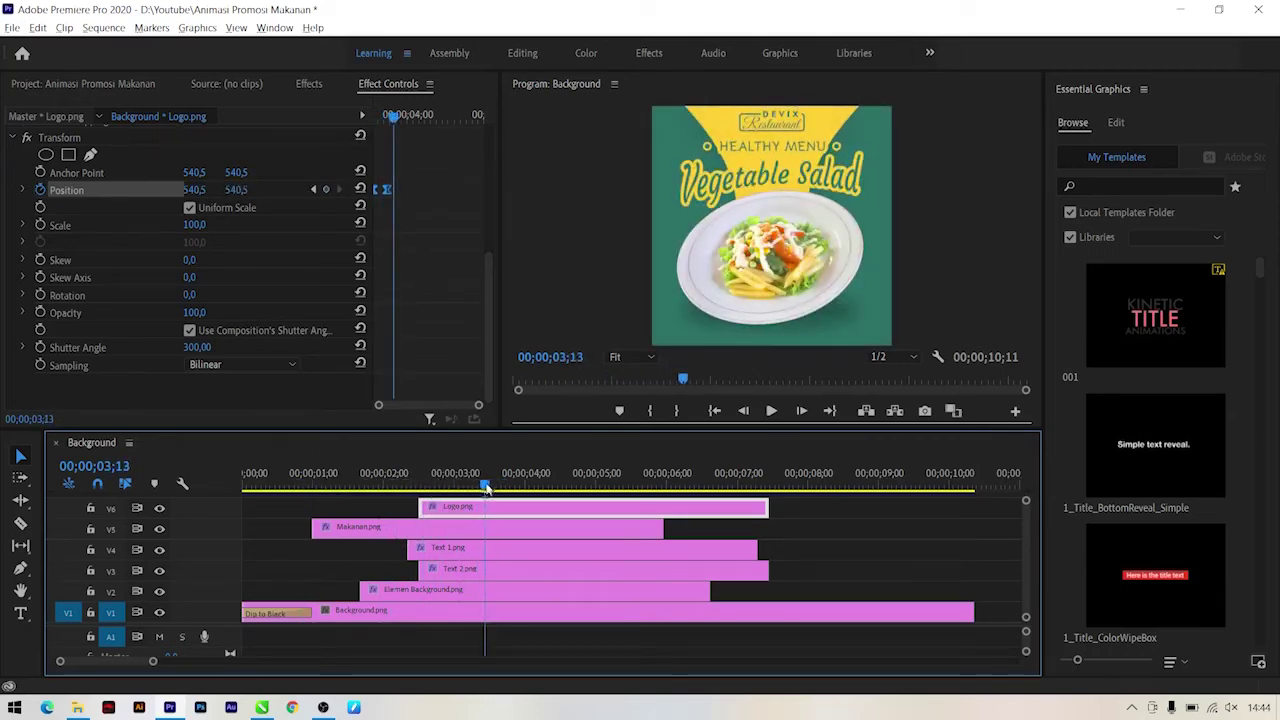
pyautogui.scroll(2, 1023, 548)
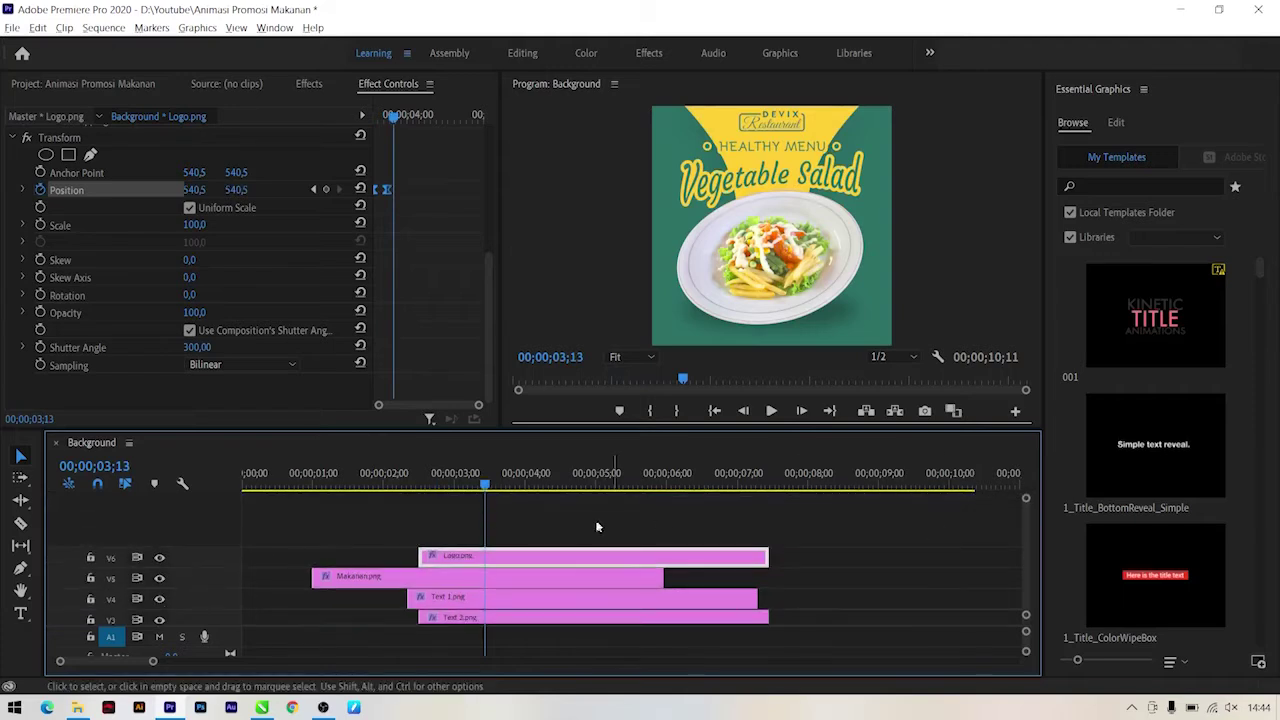
pyautogui.click(428, 483)
pyautogui.moveTo(428, 483); pyautogui.dragTo(419, 483)
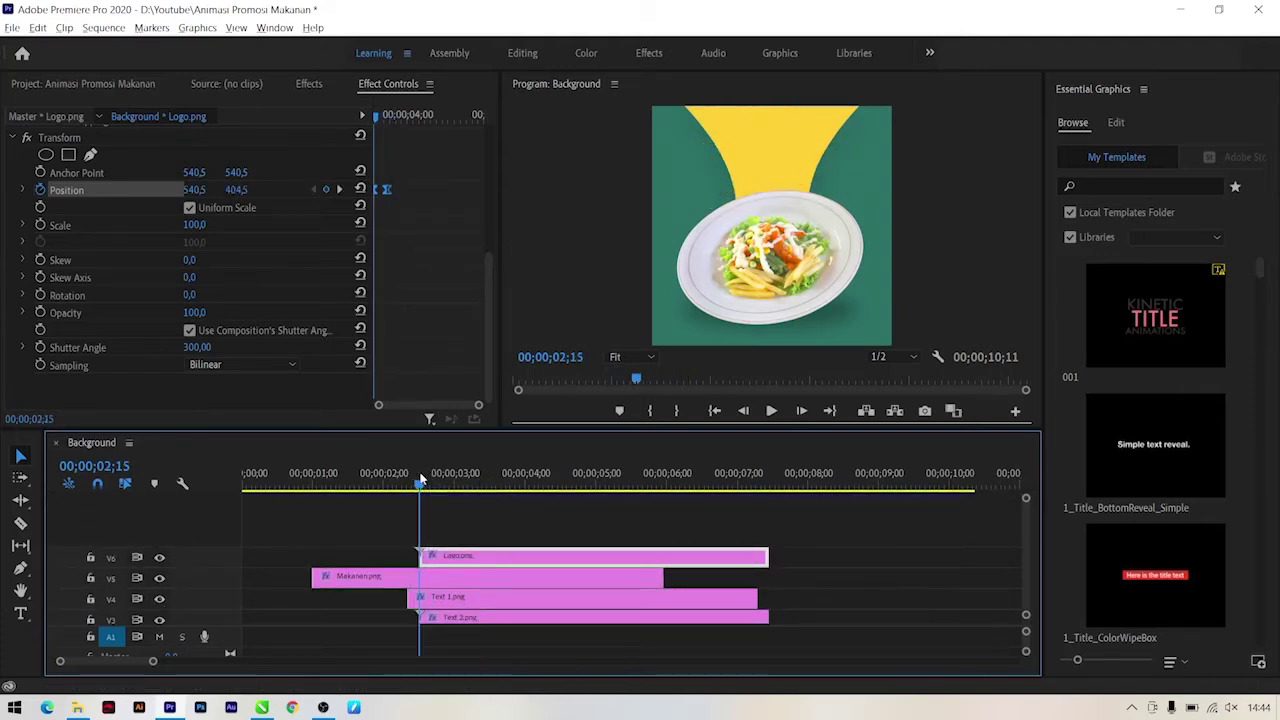
pyautogui.click(306, 83)
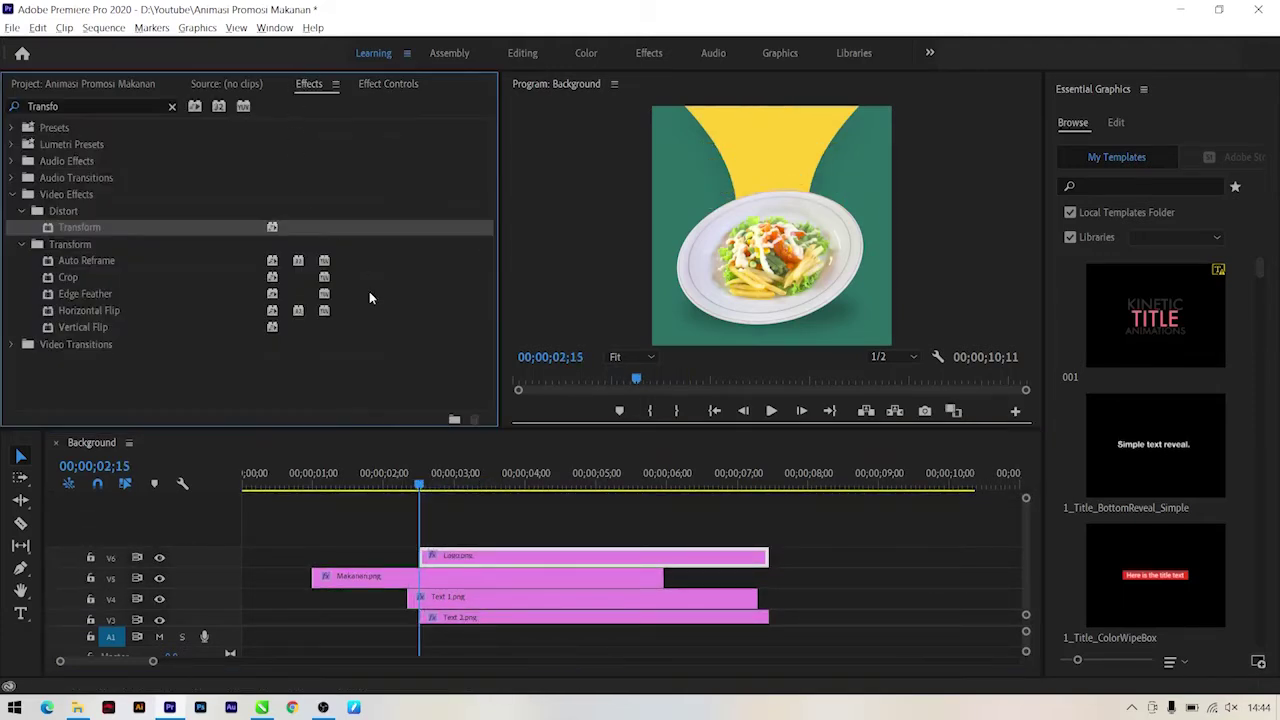
pyautogui.click(418, 487)
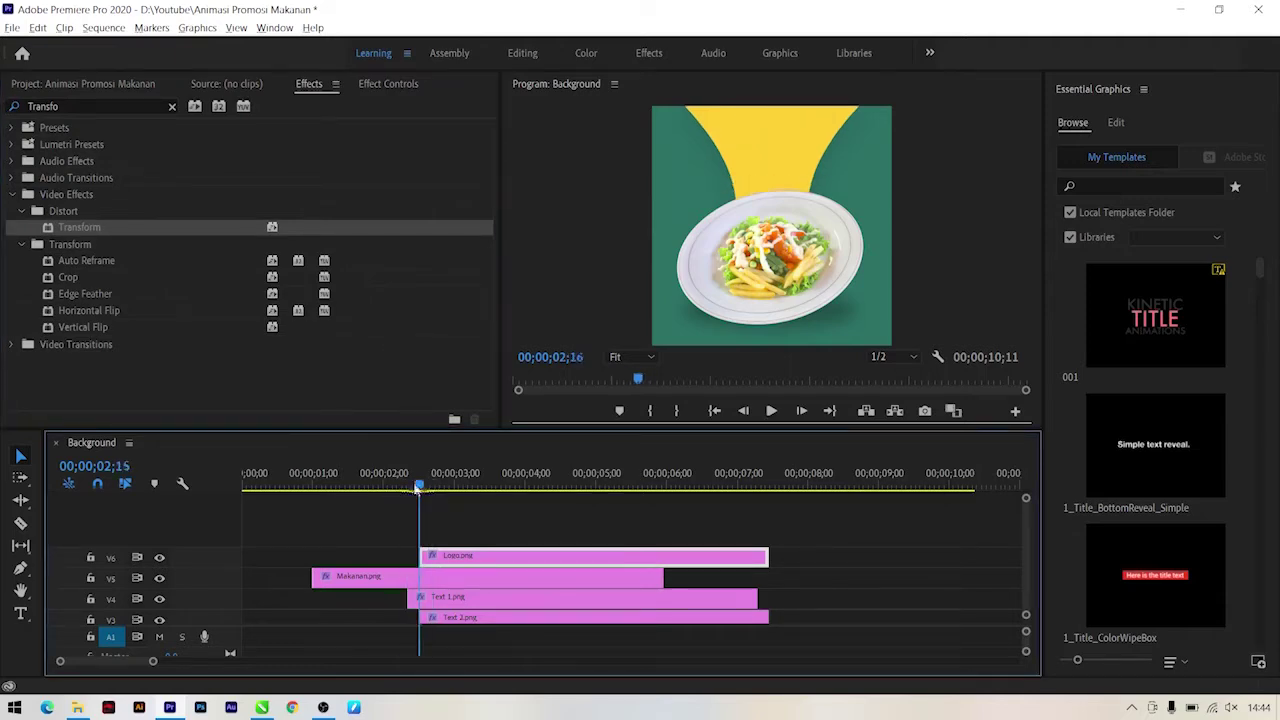
pyautogui.moveTo(418, 487); pyautogui.dragTo(419, 487)
# Step: Place Sosial media.png on a new top track V7 at the playhead
pyautogui.click(90, 84)
pyautogui.scroll(-2, 201, 299)
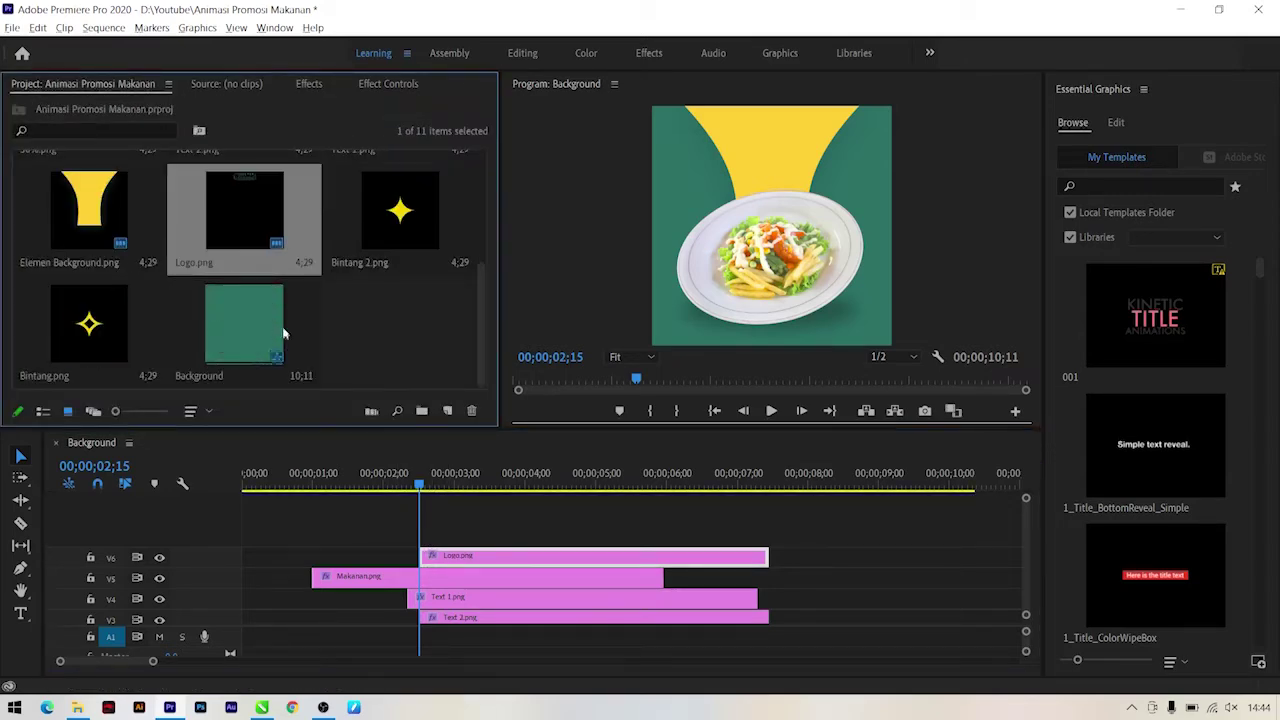
pyautogui.scroll(3, 391, 294)
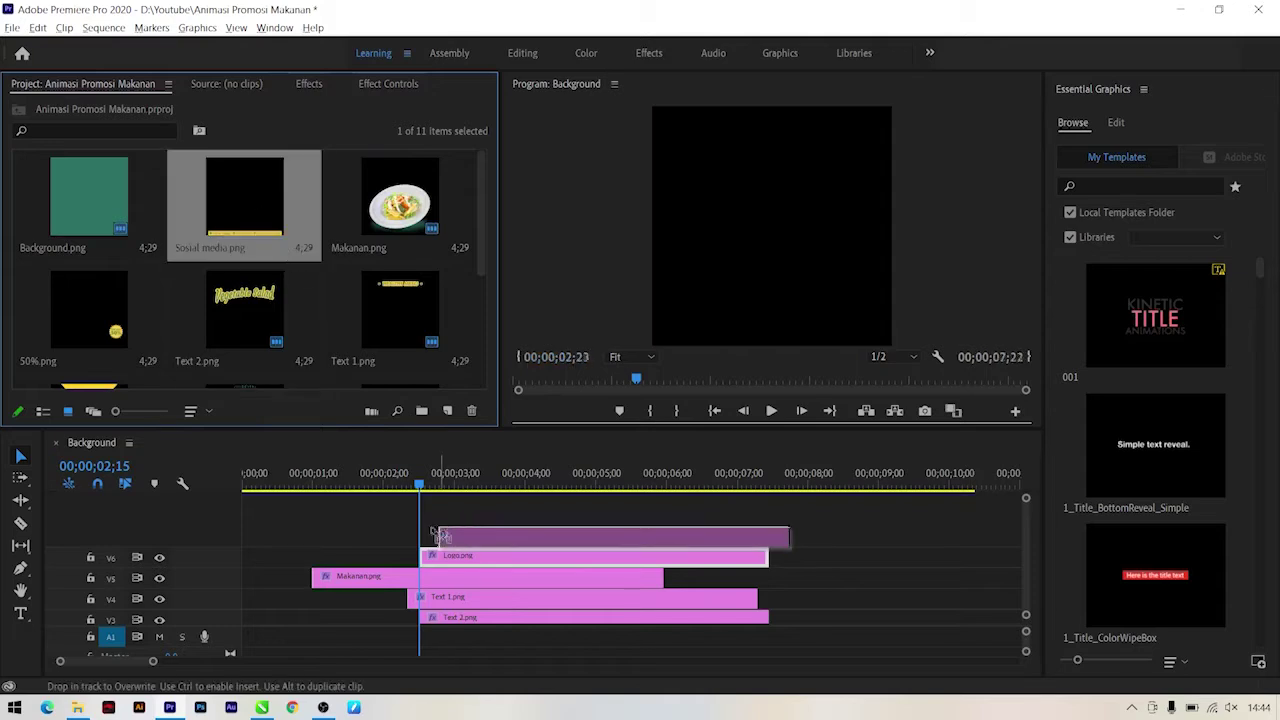
pyautogui.moveTo(258, 215); pyautogui.dragTo(425, 545)
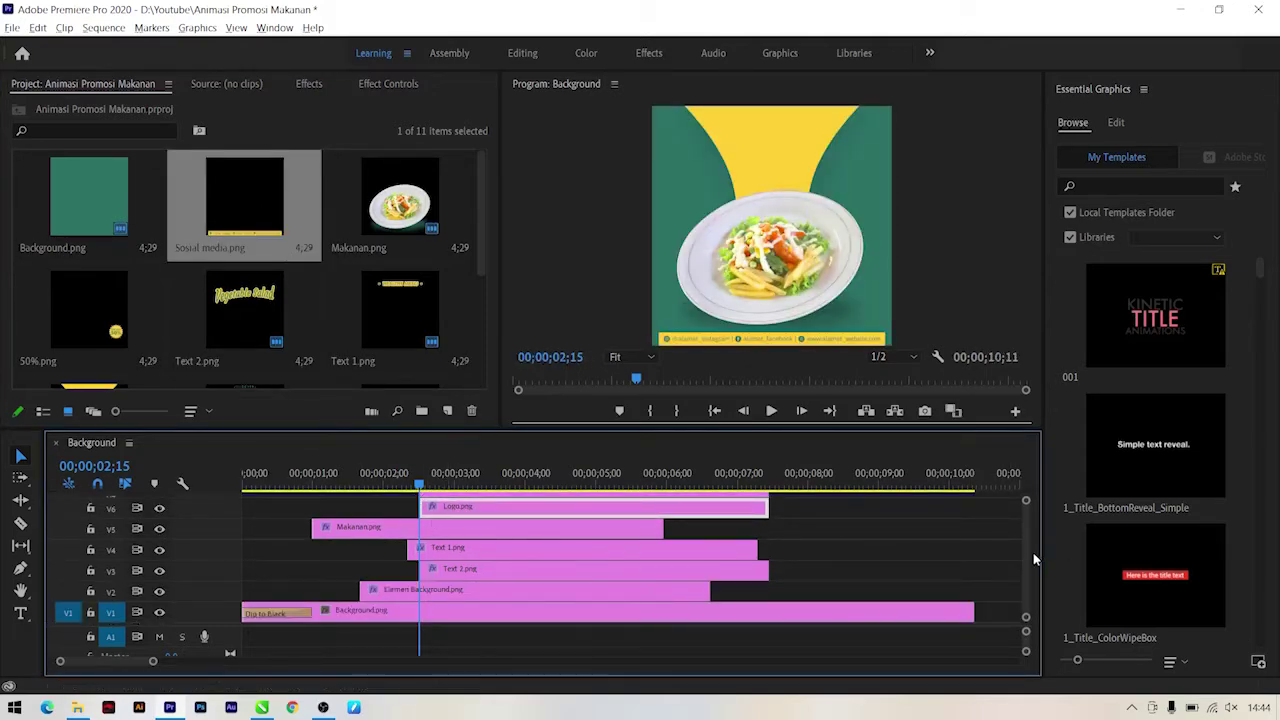
pyautogui.scroll(2, 1026, 556)
# Step: Apply Distort > Transform to Sosial media.png and set its Shutter Angle to 300
pyautogui.click(300, 86)
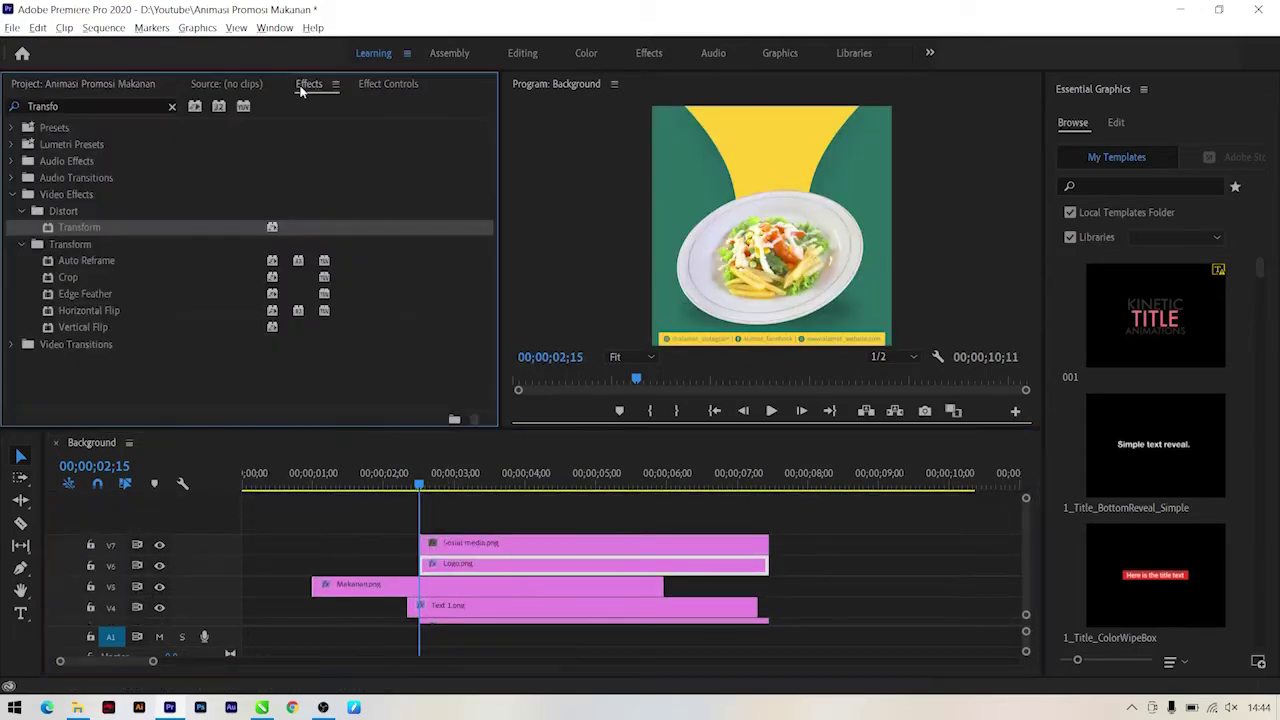
pyautogui.moveTo(97, 229); pyautogui.dragTo(470, 543)
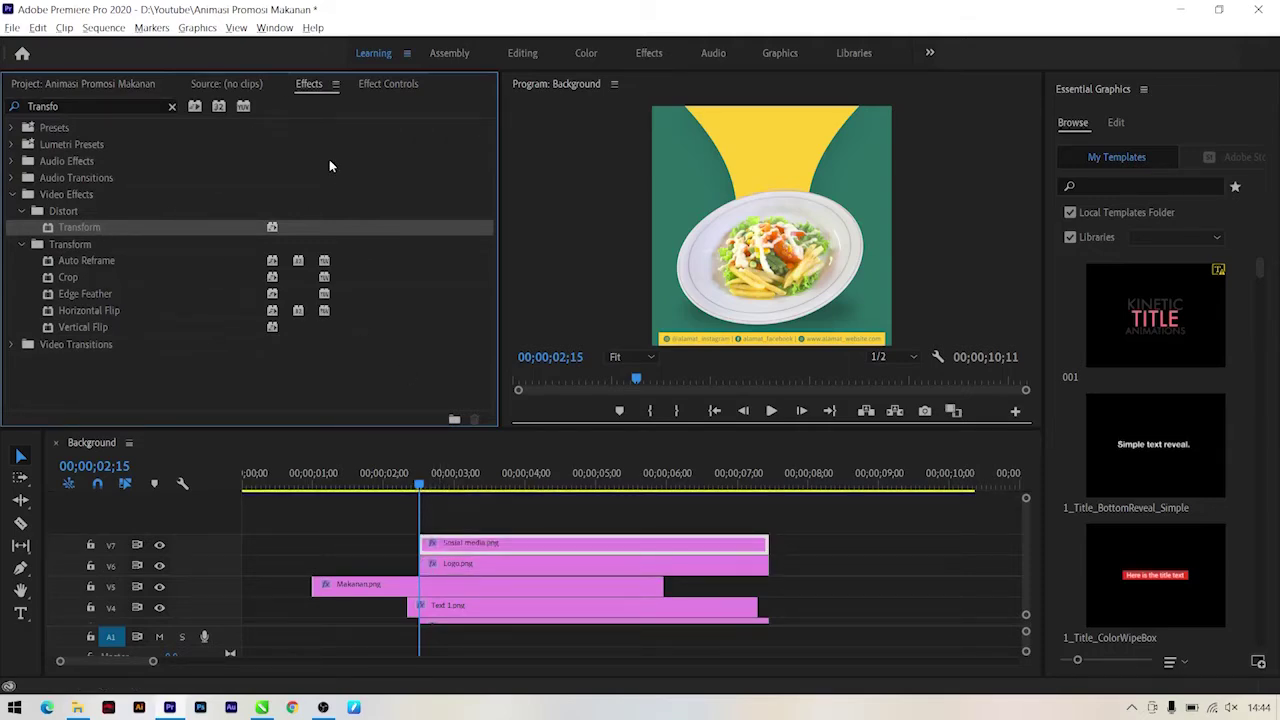
pyautogui.moveTo(420, 476); pyautogui.dragTo(466, 473)
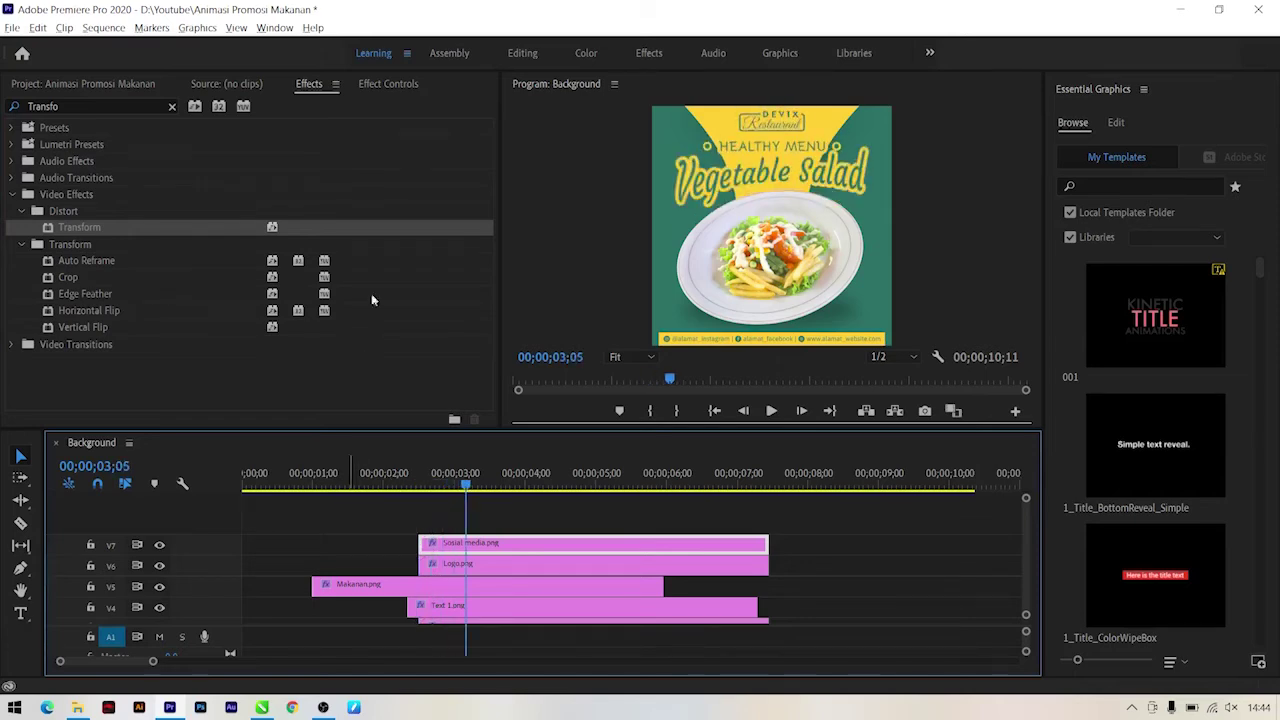
pyautogui.click(386, 84)
pyautogui.scroll(-3, 100, 382)
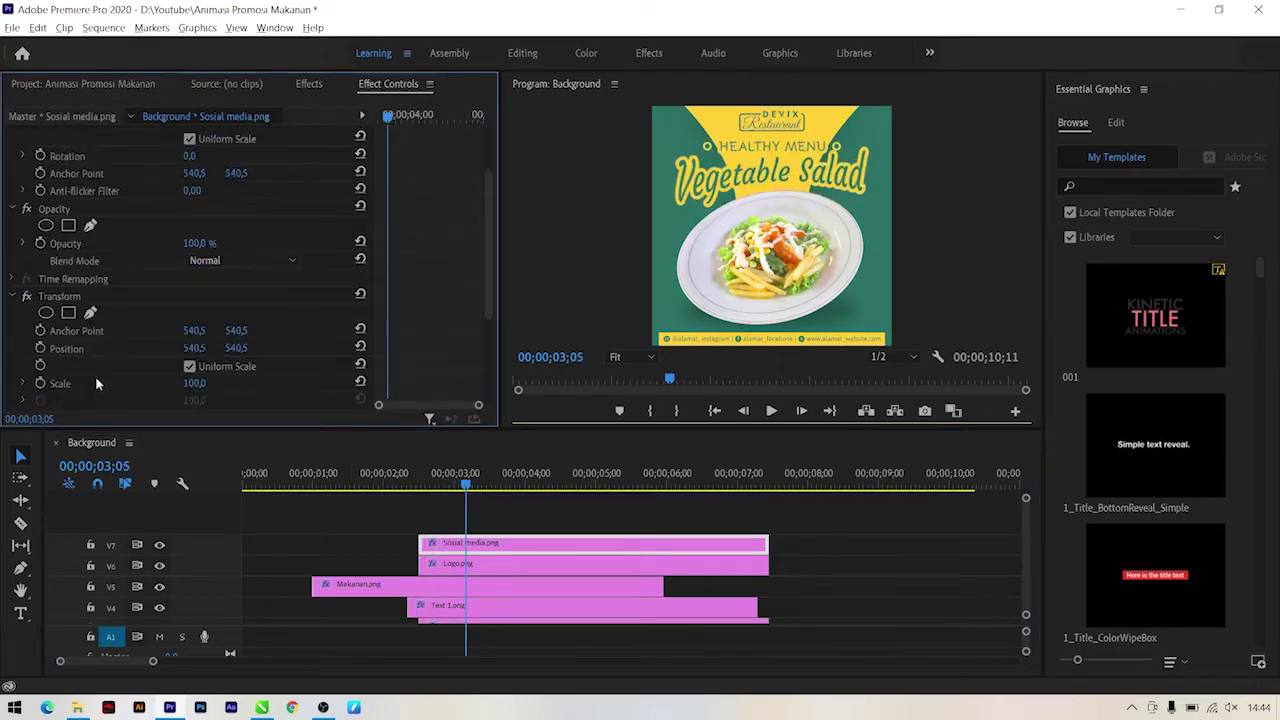
pyautogui.scroll(-3, 97, 382)
pyautogui.scroll(-1, 97, 382)
pyautogui.click(192, 346)
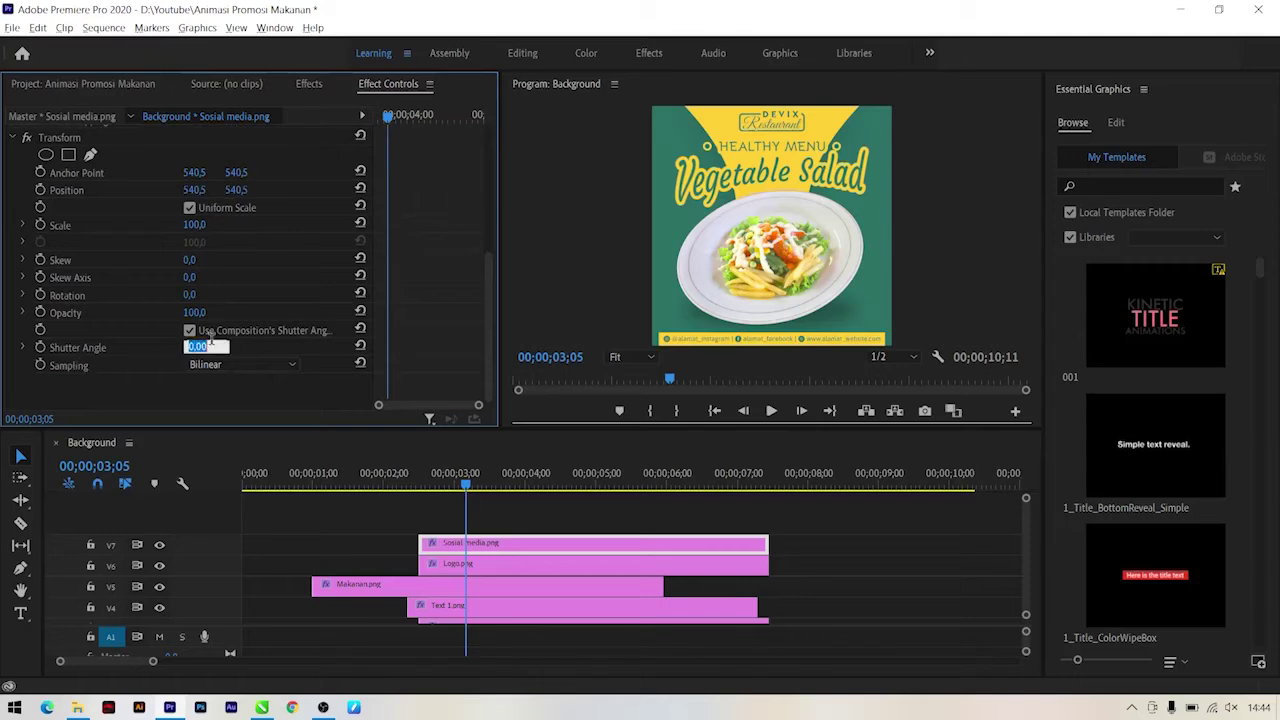
pyautogui.write('300')
pyautogui.press('Return')
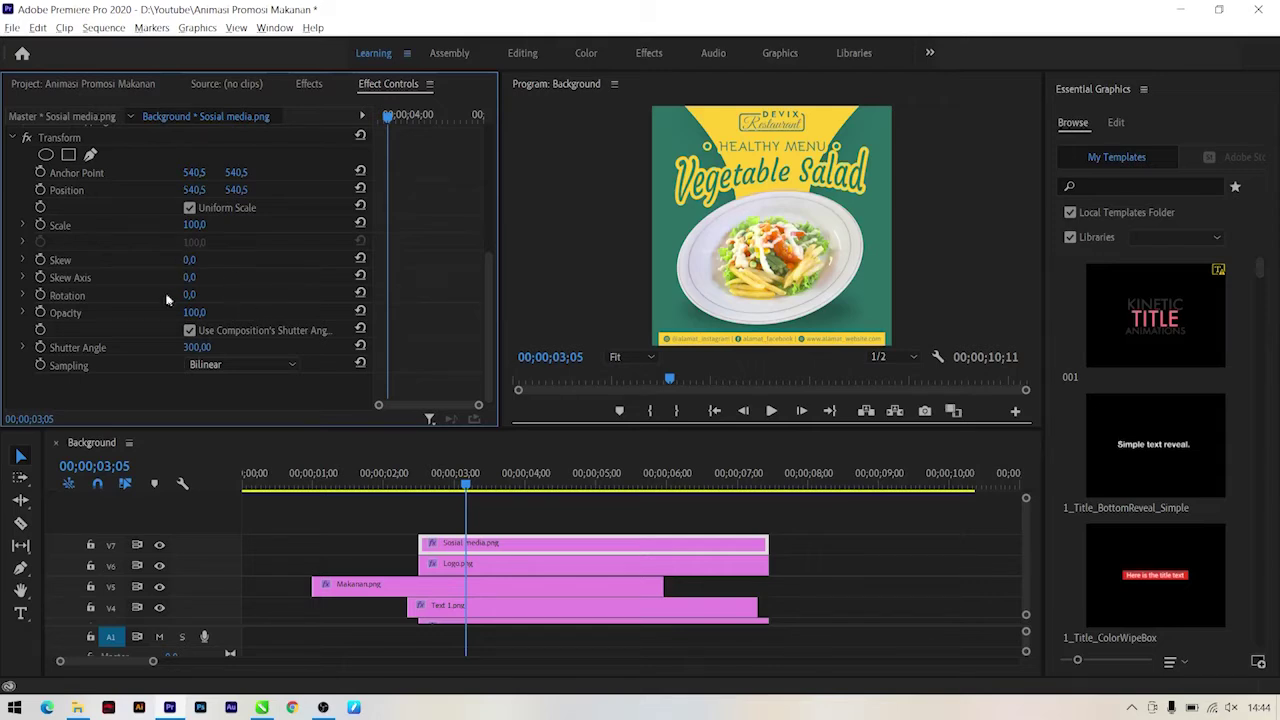
# Step: Keyframe the banner's Position, with Y 612.5 at 00;00;02;15 set to Ease In
pyautogui.click(40, 190)
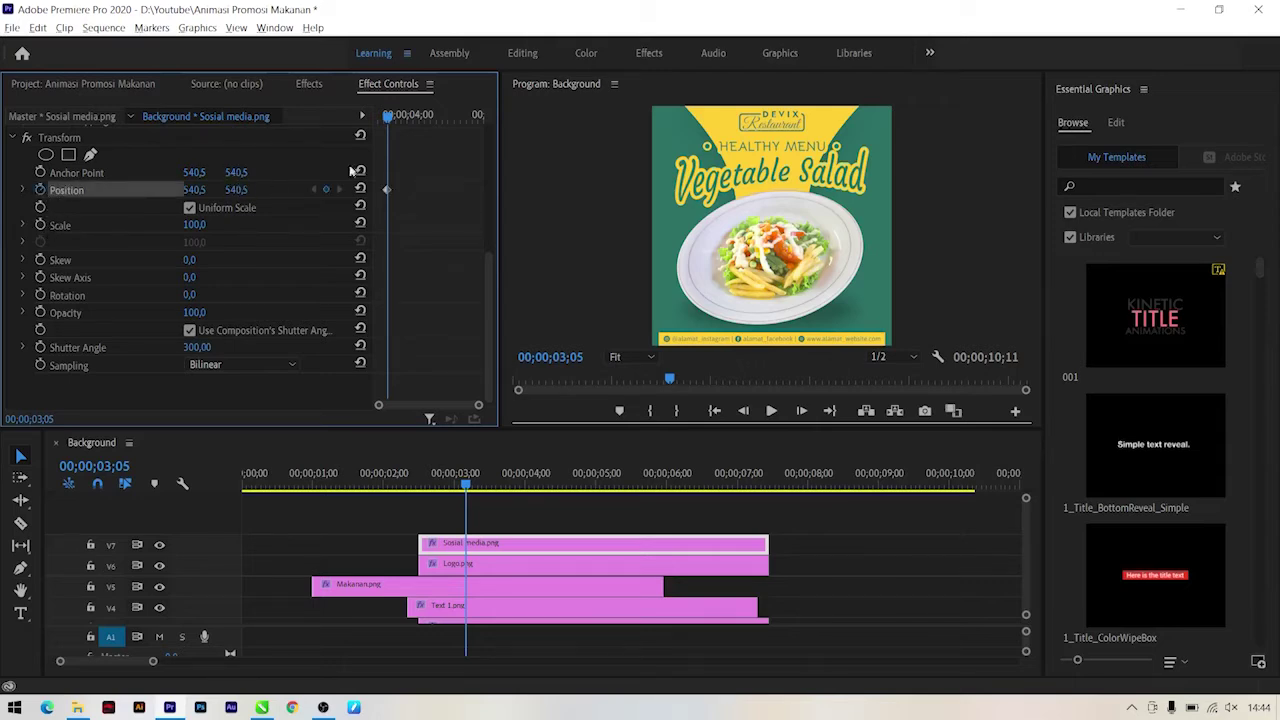
pyautogui.moveTo(404, 117); pyautogui.dragTo(381, 117)
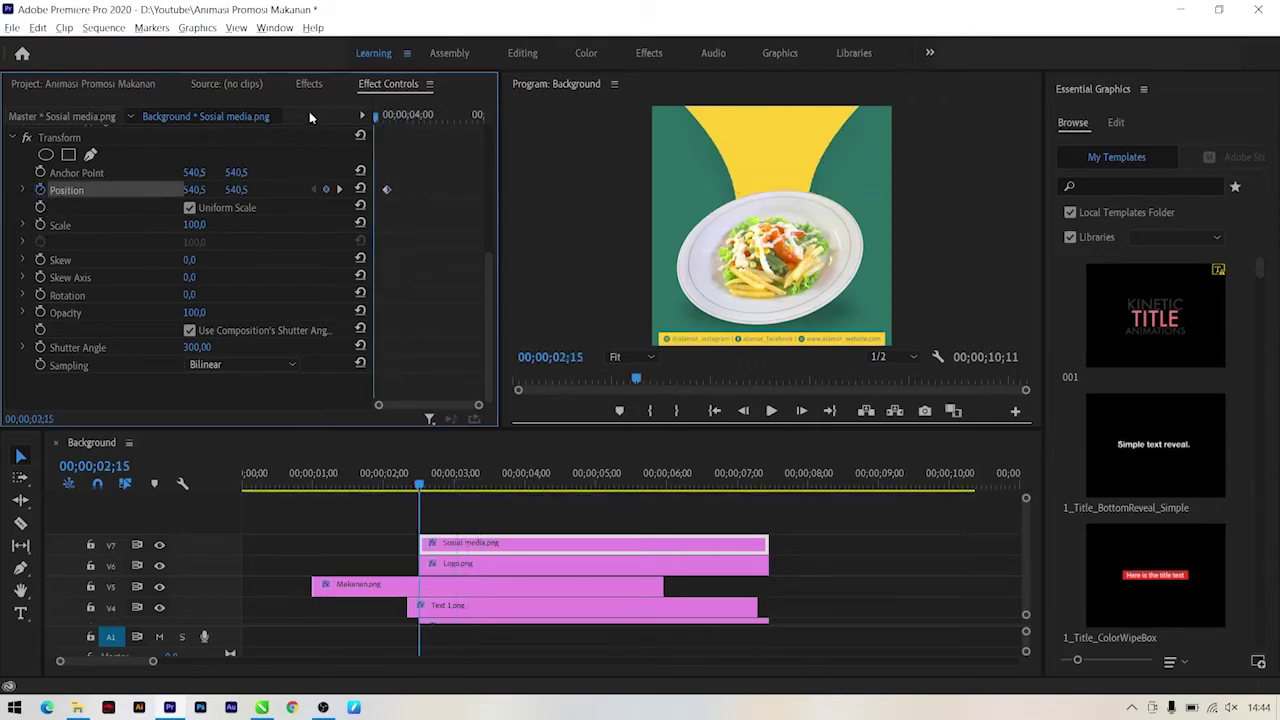
pyautogui.moveTo(236, 190); pyautogui.dragTo(290, 184)
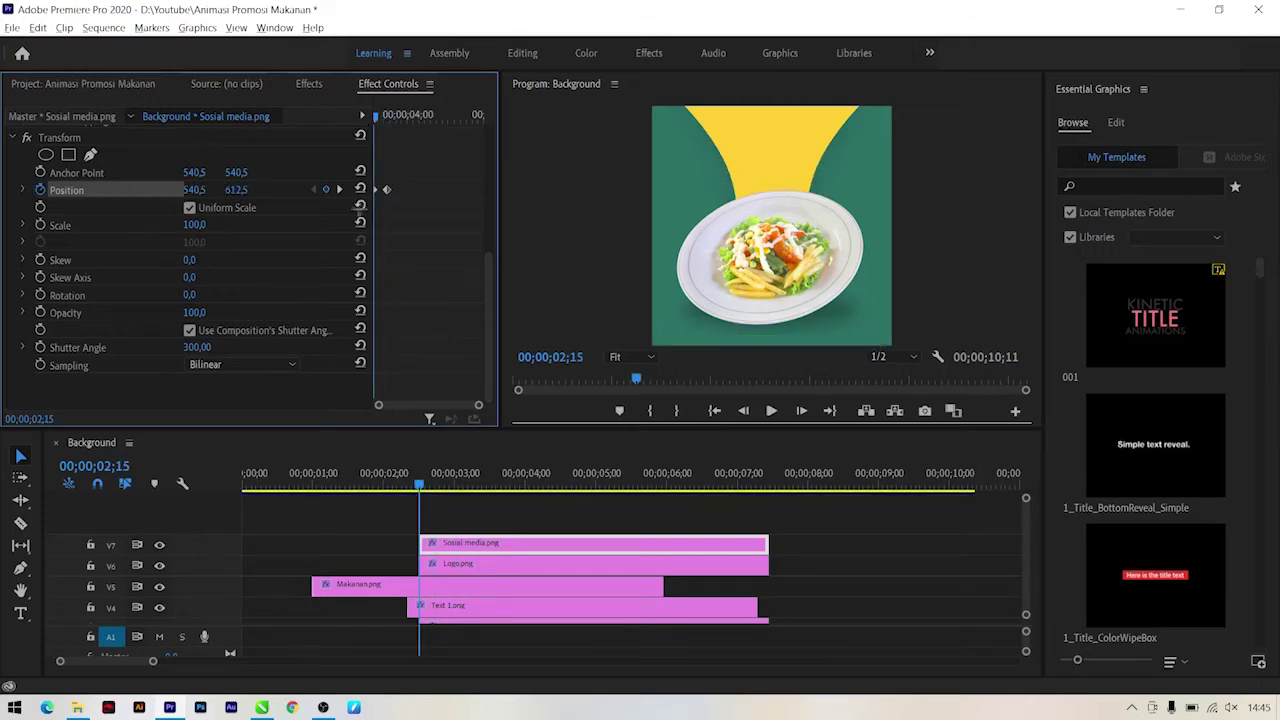
pyautogui.rightClick(386, 190)
pyautogui.moveTo(478, 312)
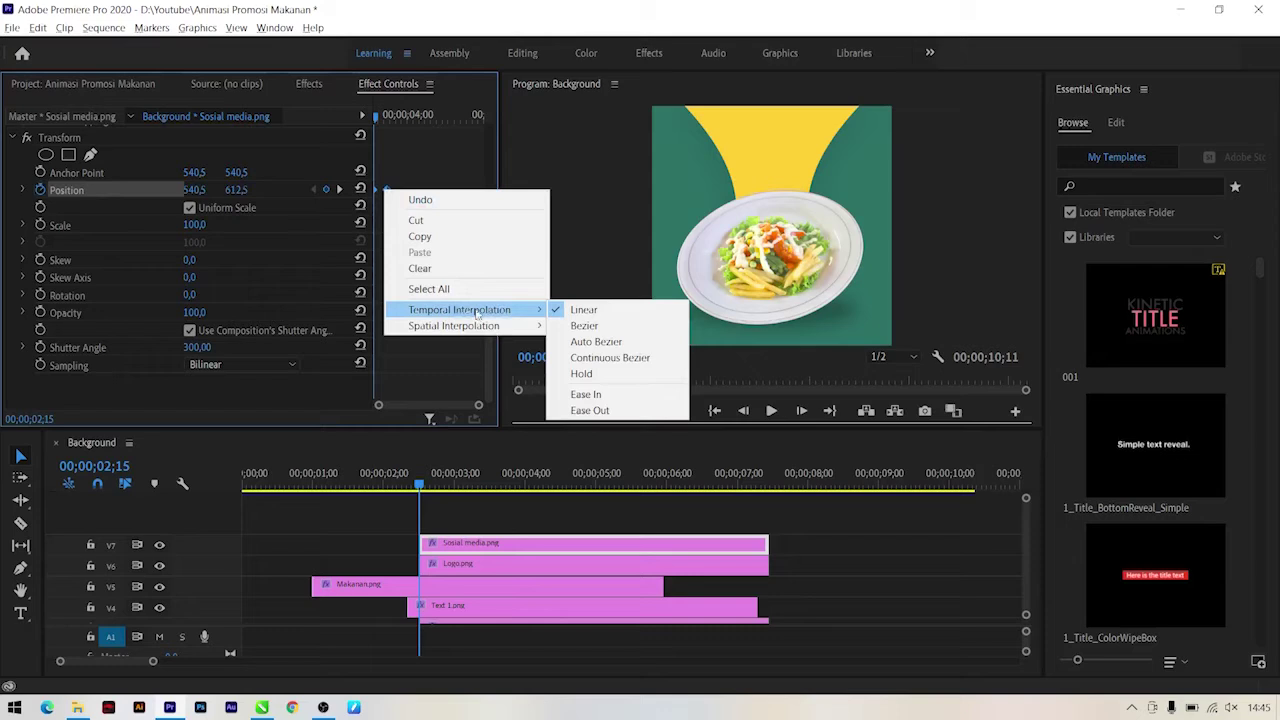
pyautogui.click(585, 394)
# Step: Scrub from before the banner clip to preview it sliding up into place
pyautogui.moveTo(420, 487)
pyautogui.mouseDown()
pyautogui.moveTo(298, 490)
pyautogui.moveTo(497, 518)
pyautogui.moveTo(406, 508)
pyautogui.mouseUp()
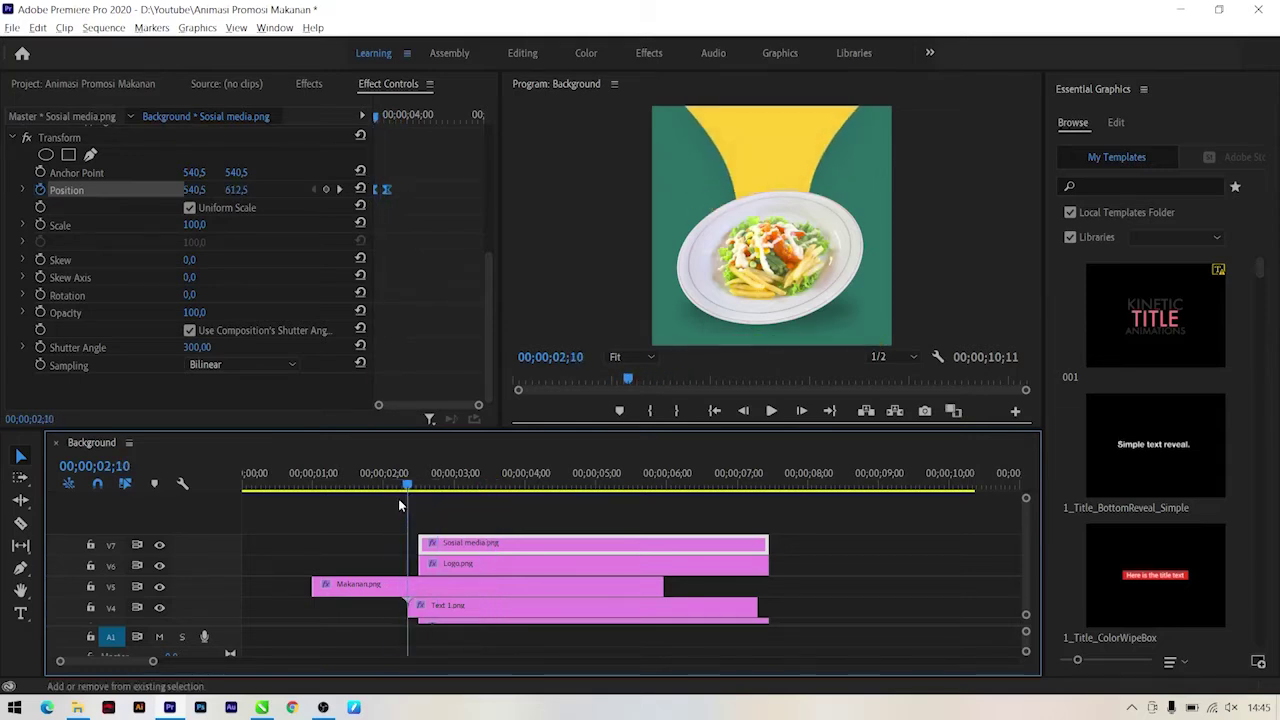
pyautogui.moveTo(406, 508)
pyautogui.mouseDown()
pyautogui.moveTo(455, 515)
pyautogui.moveTo(394, 496)
pyautogui.moveTo(419, 497)
pyautogui.mouseUp()
pyautogui.scroll(-3, 1030, 555)
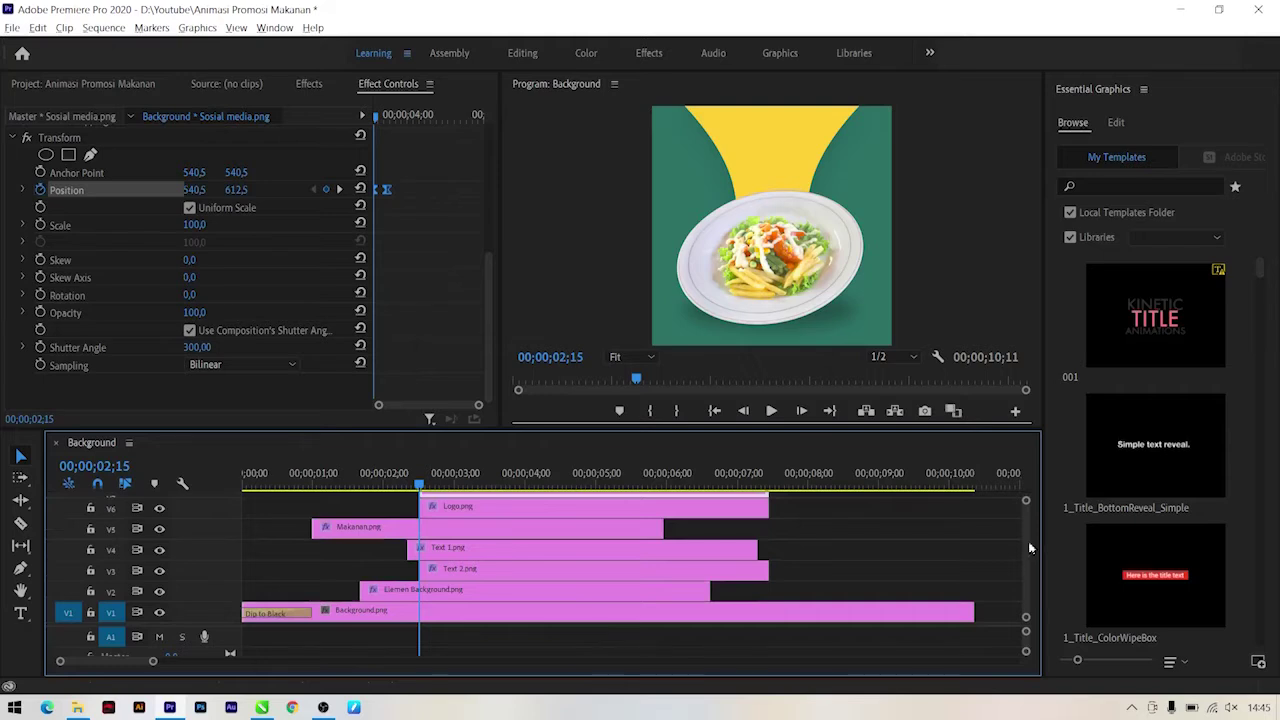
pyautogui.scroll(3, 1030, 548)
# Step: Place 50%.png on a new top track V8 and play the sequence briefly to check it
pyautogui.click(255, 88)
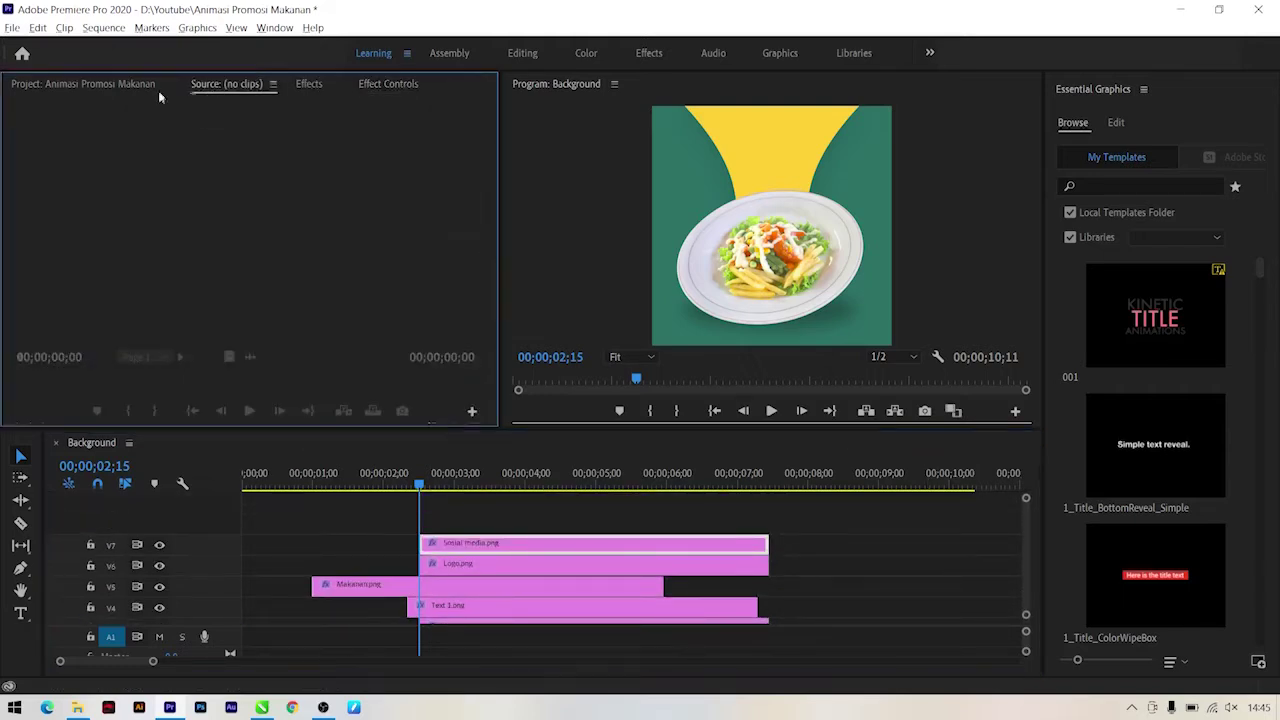
pyautogui.click(92, 88)
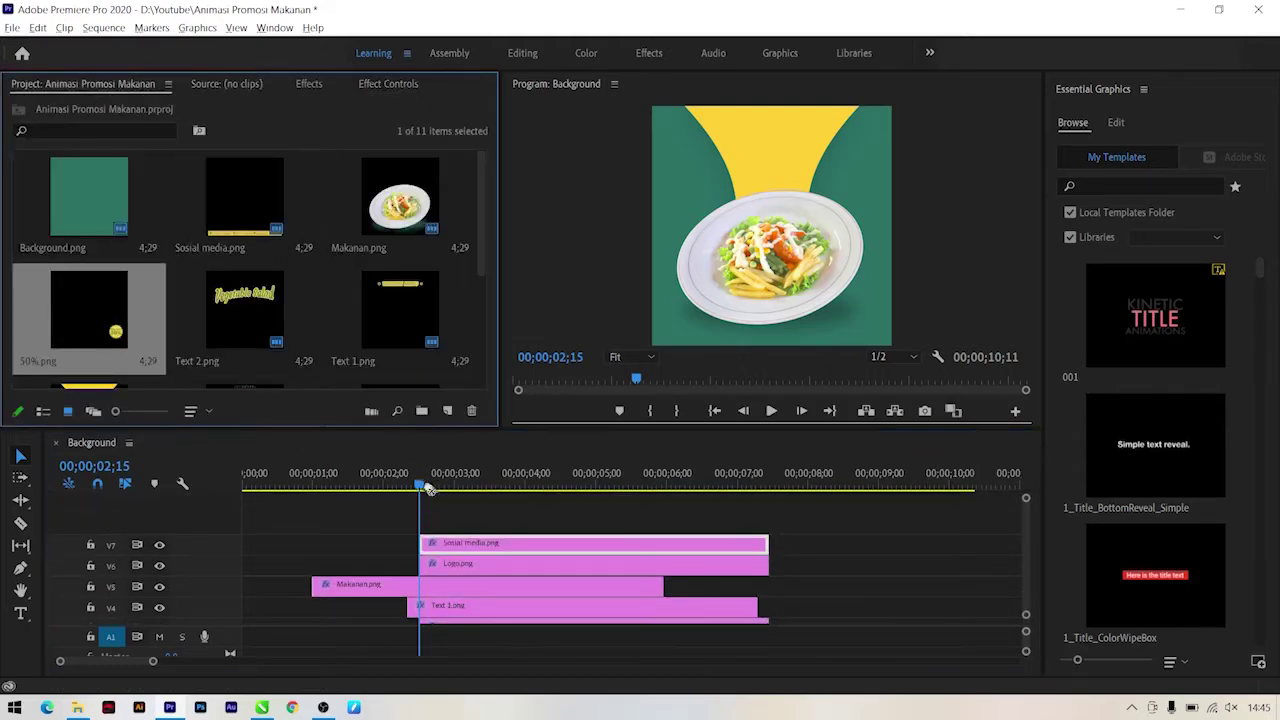
pyautogui.moveTo(91, 335); pyautogui.dragTo(430, 518)
pyautogui.scroll(-3, 432, 526)
pyautogui.press('space')
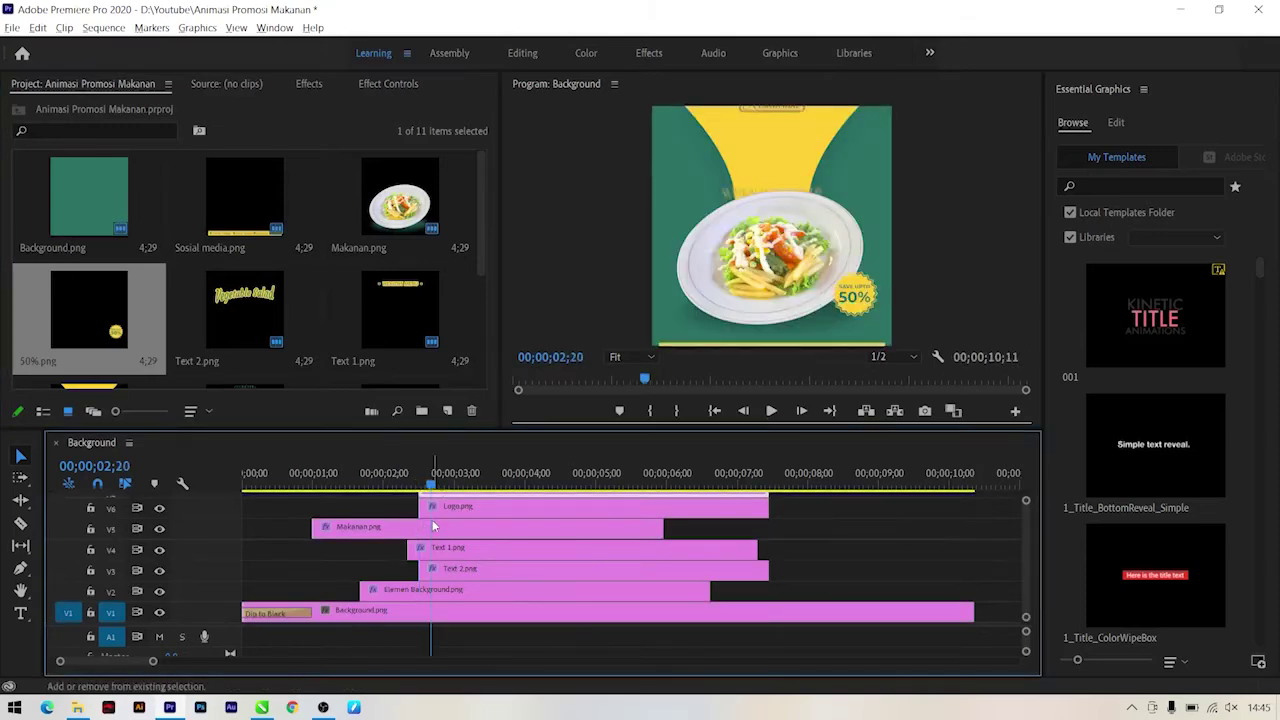
pyautogui.press('space')
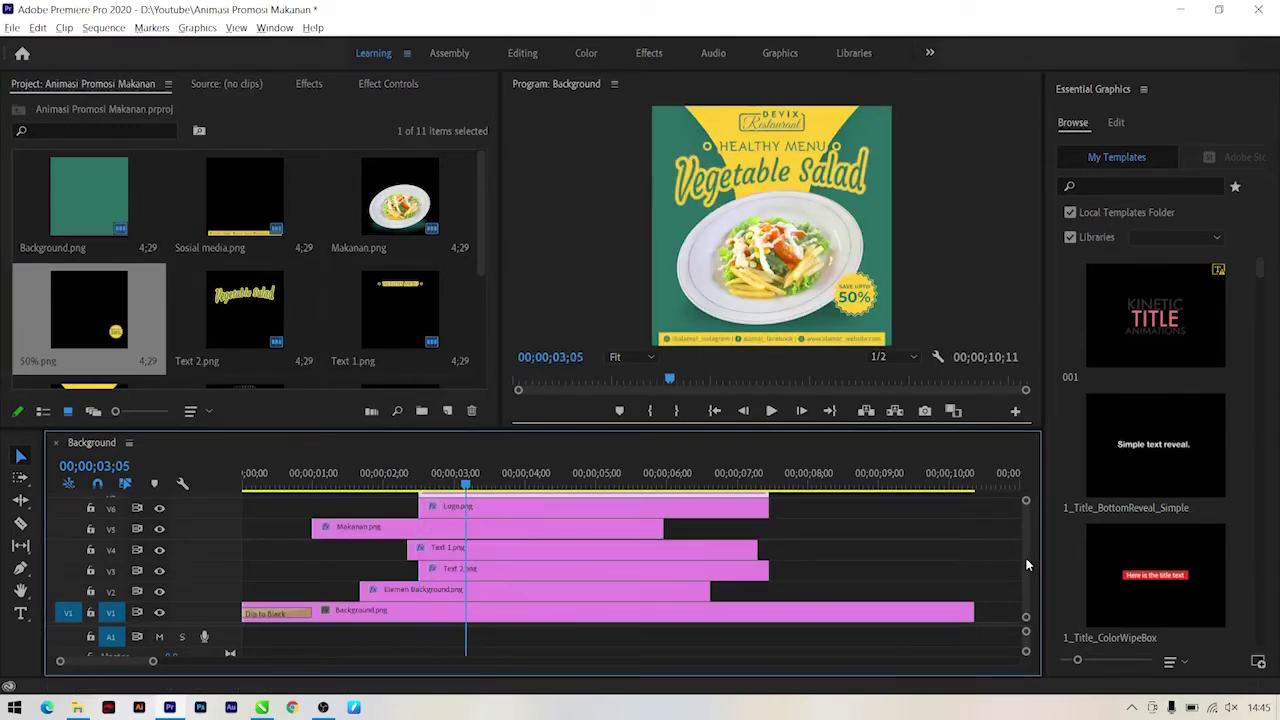
pyautogui.scroll(3, 1026, 565)
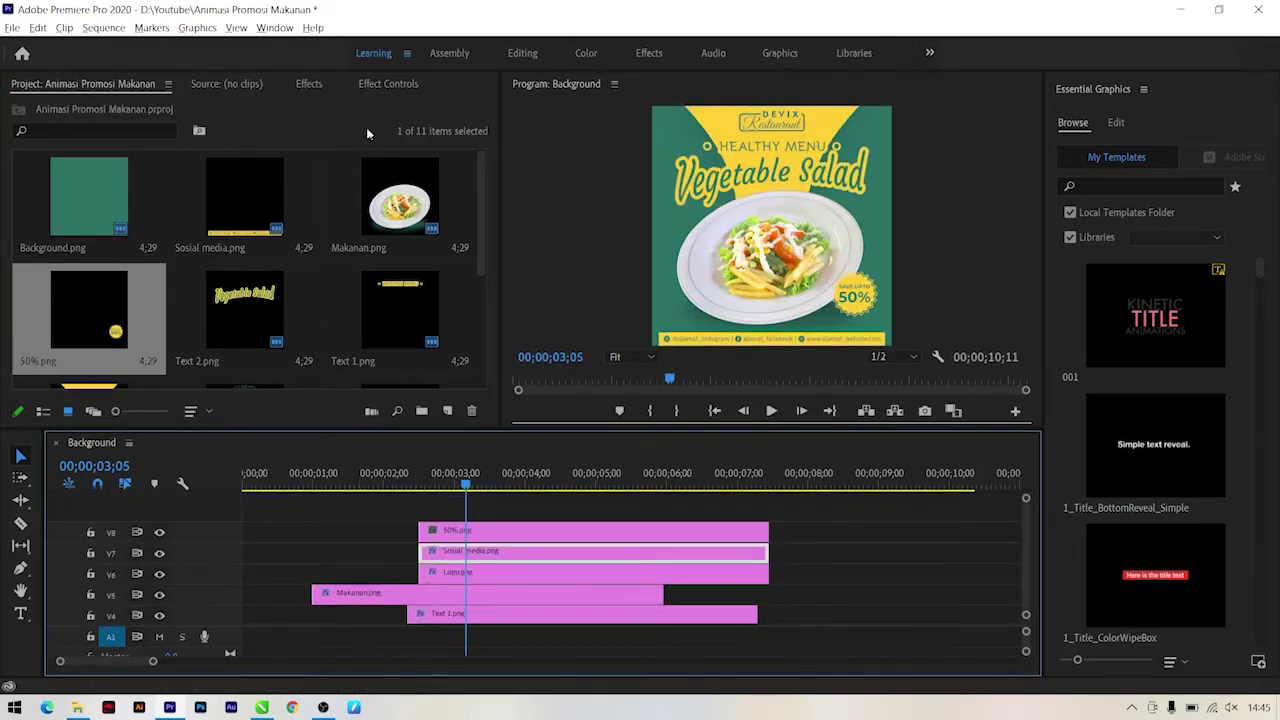
# Step: Apply Distort > Transform to 50%.png and enable its Scale keyframing
pyautogui.click(299, 85)
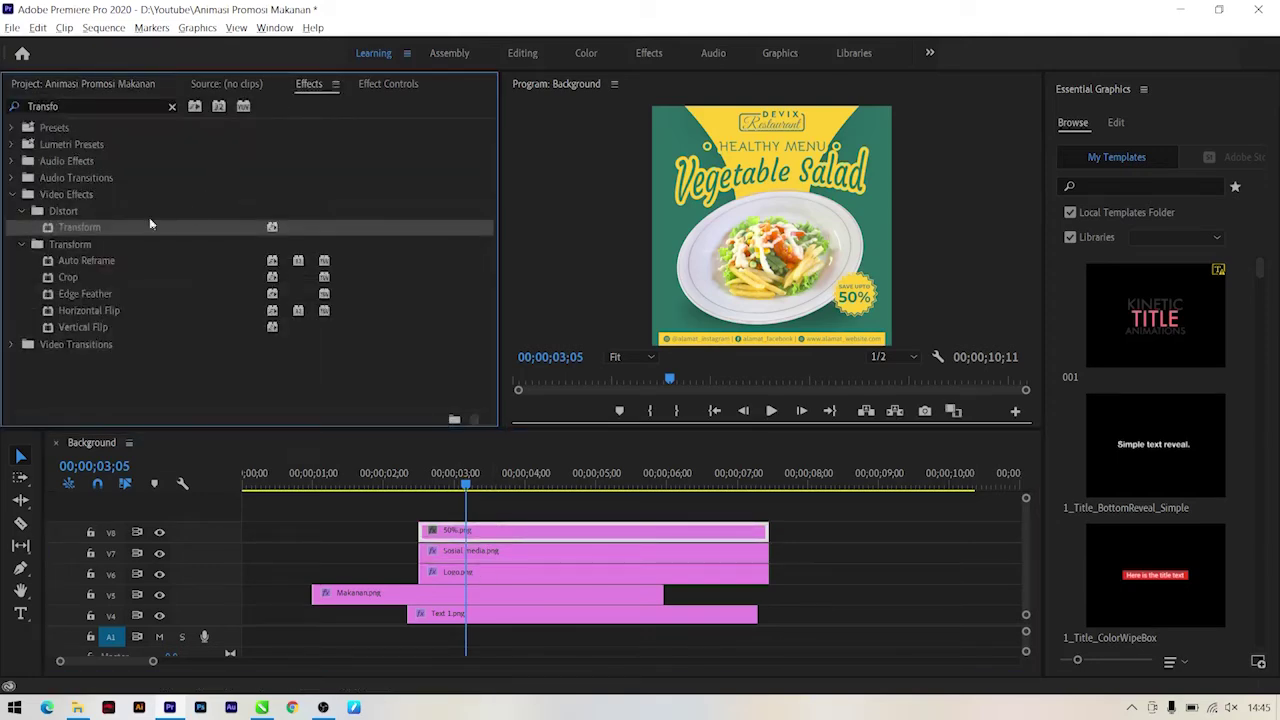
pyautogui.moveTo(84, 228); pyautogui.dragTo(460, 531)
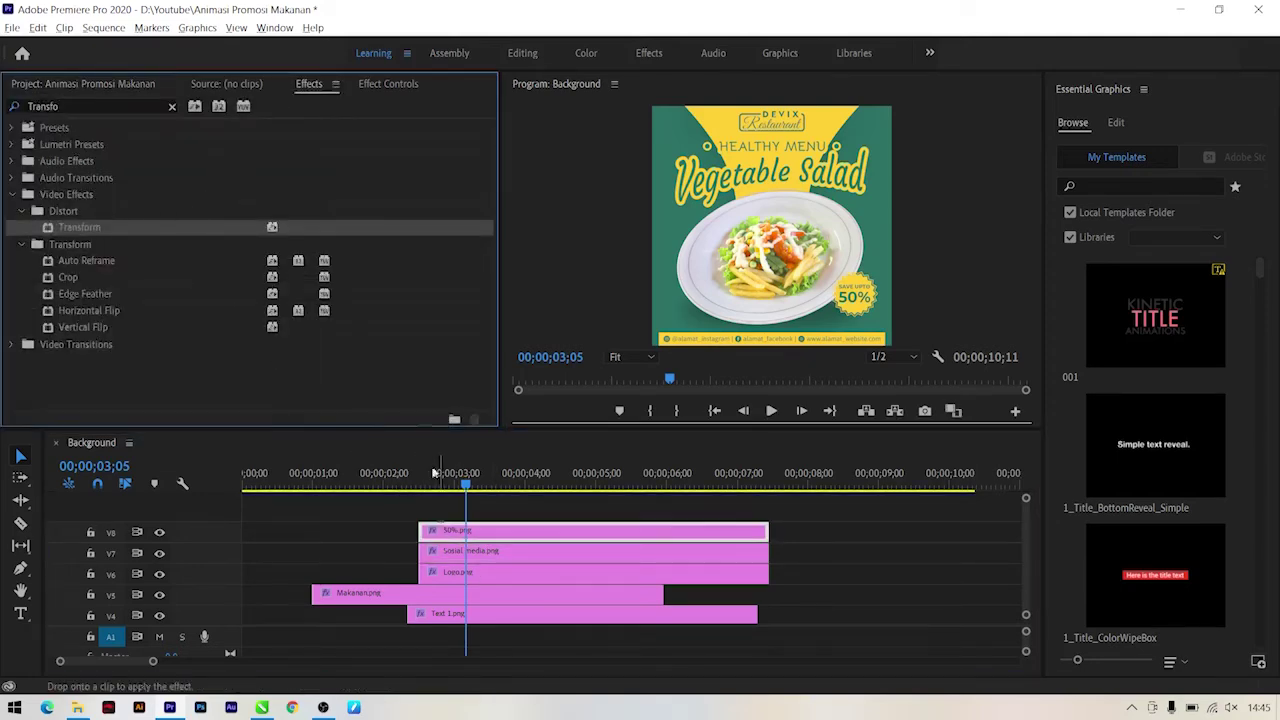
pyautogui.click(386, 83)
pyautogui.scroll(-3, 97, 330)
pyautogui.scroll(-2, 95, 335)
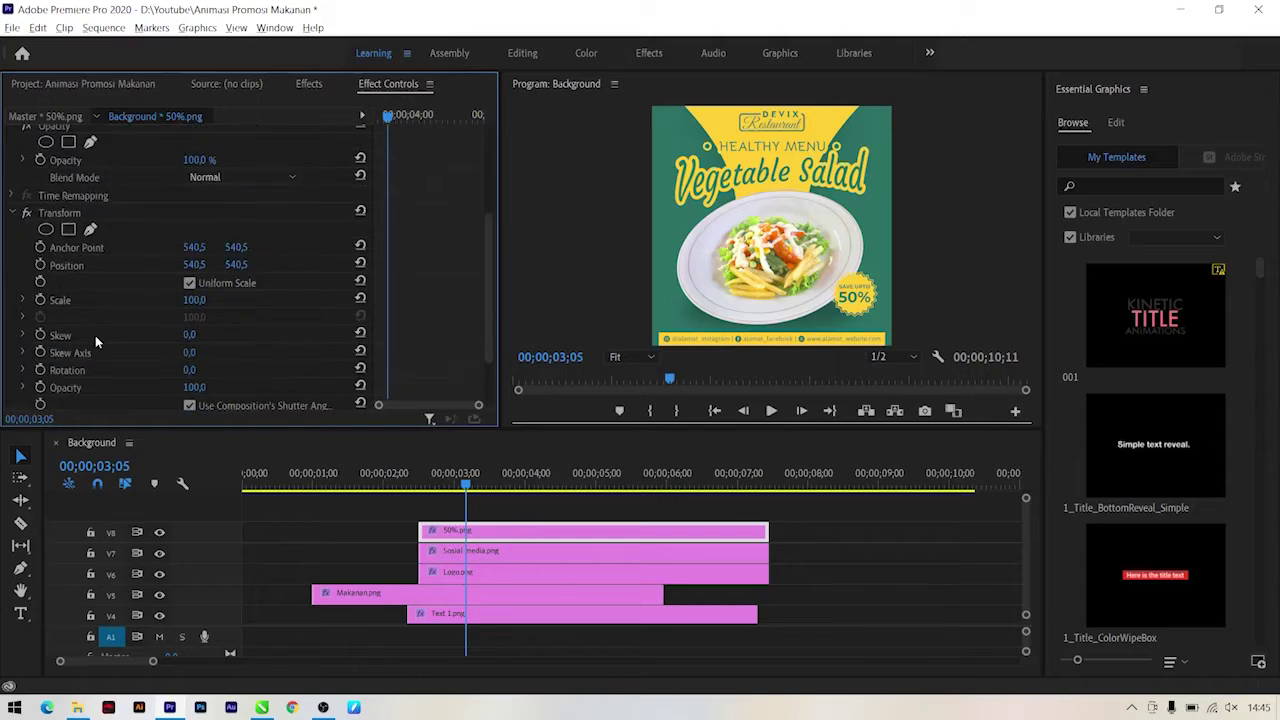
pyautogui.click(40, 300)
# Step: Keyframe the badge's Opacity, then at 00;00;02;15 set Scale 82 and Opacity 0
pyautogui.click(40, 386)
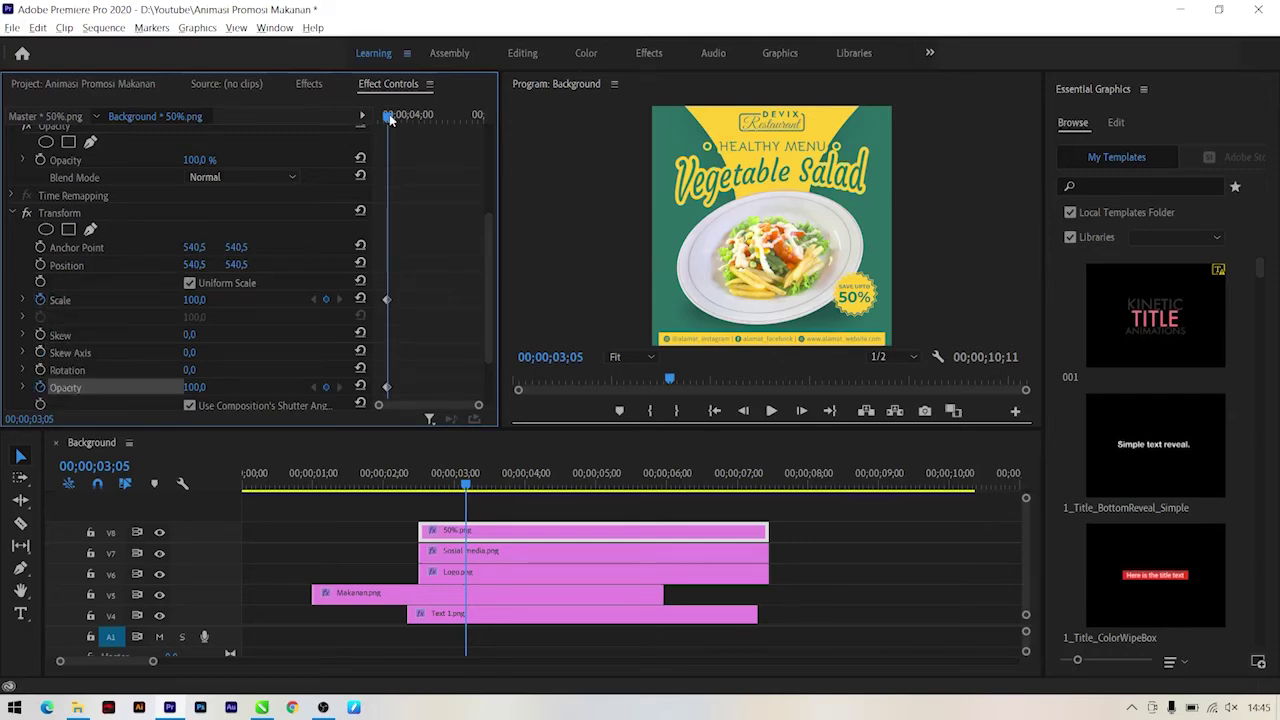
pyautogui.moveTo(390, 118); pyautogui.dragTo(323, 116)
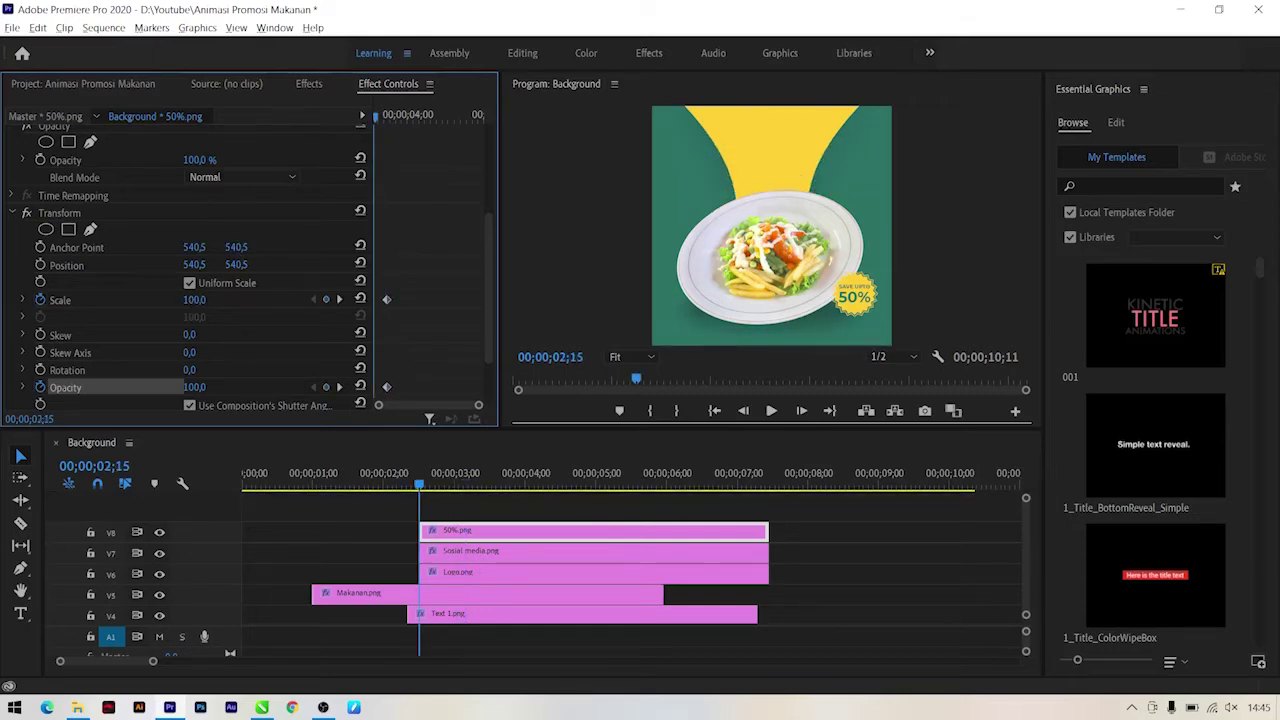
pyautogui.moveTo(194, 299); pyautogui.dragTo(203, 297)
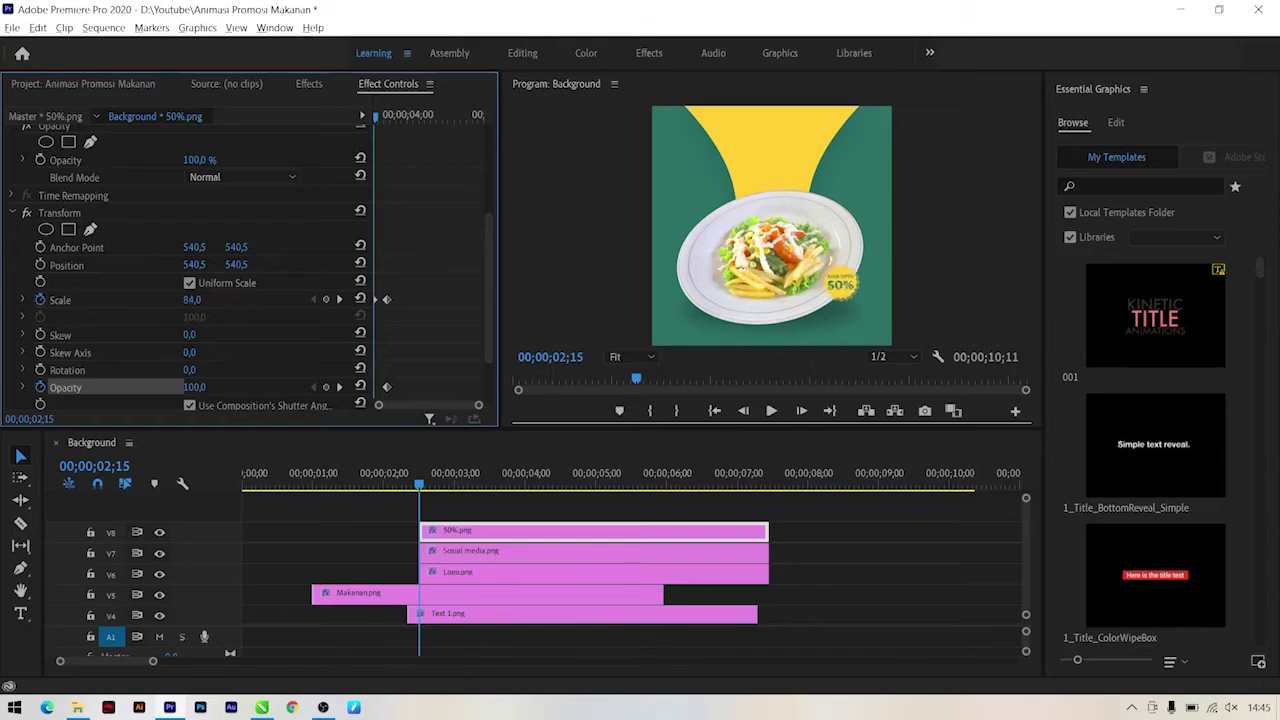
pyautogui.scroll(-3, 190, 330)
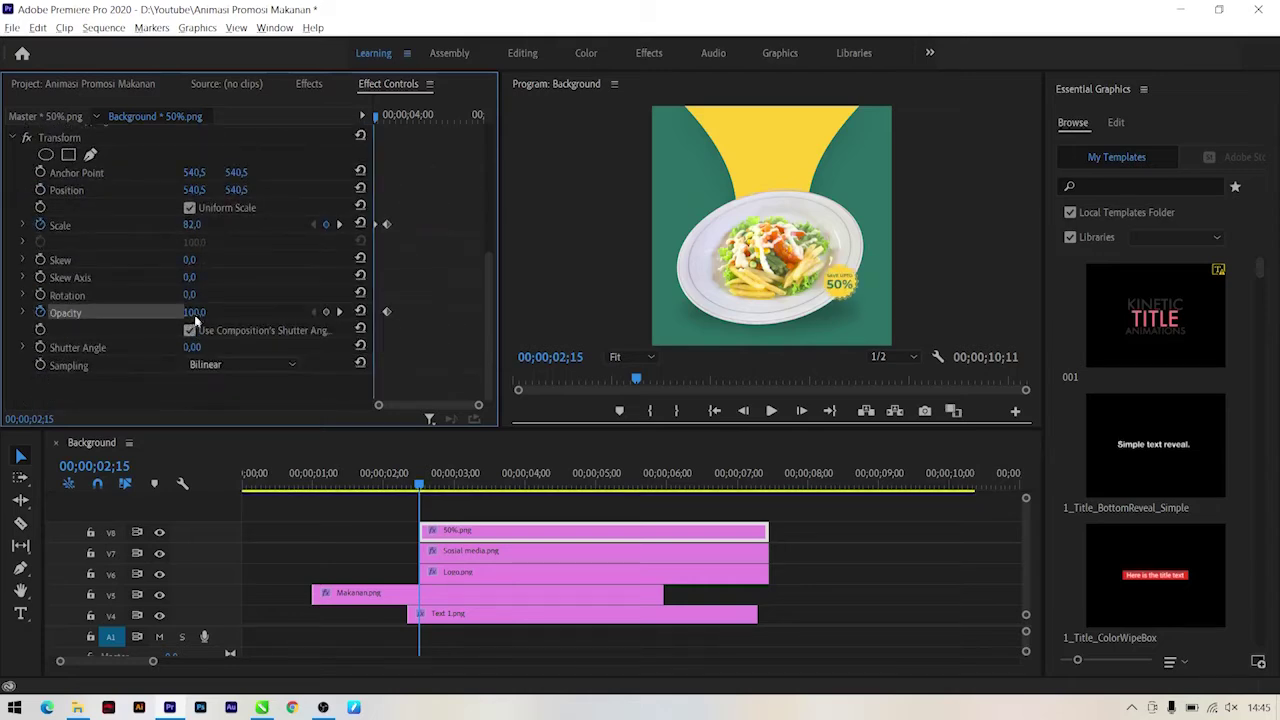
pyautogui.moveTo(194, 312); pyautogui.dragTo(120, 312)
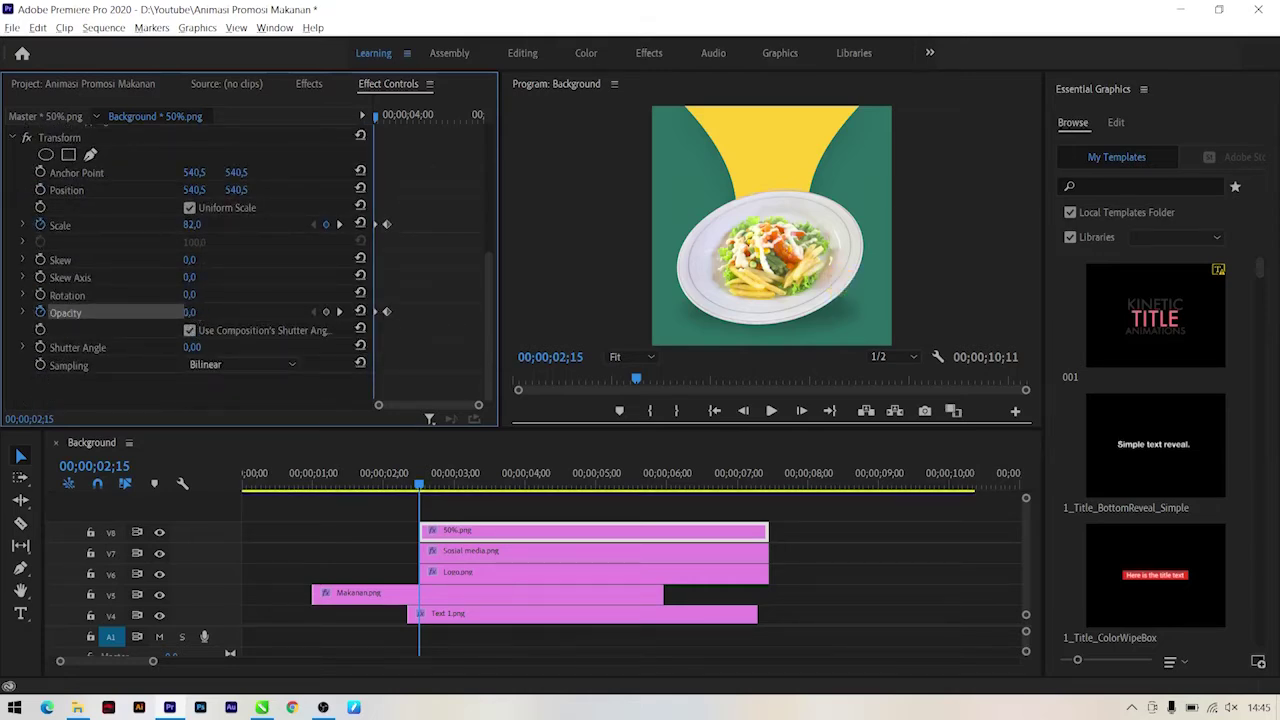
# Step: Set Shutter Angle to 300, ease in the Scale and Opacity keyframes, and preview
pyautogui.click(192, 347)
pyautogui.write('300')
pyautogui.press('Return')
pyautogui.moveTo(453, 181); pyautogui.dragTo(376, 370)
pyautogui.rightClick(386, 311)
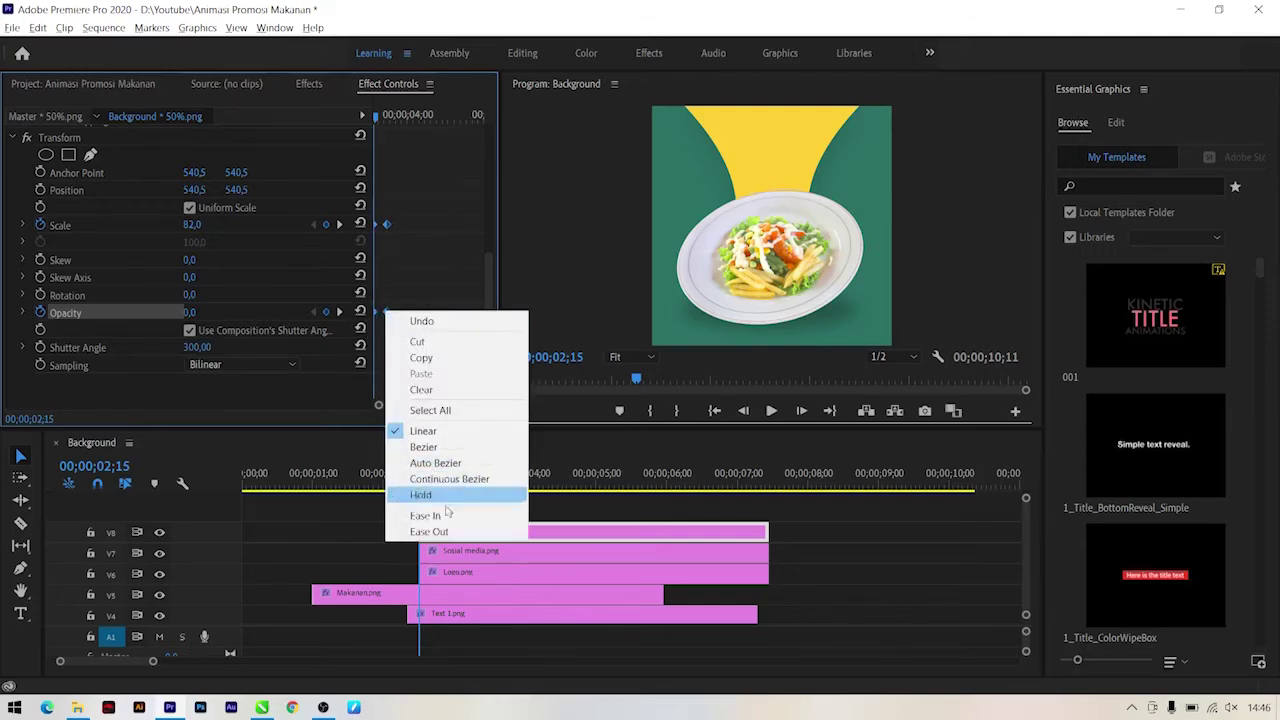
pyautogui.click(447, 514)
pyautogui.moveTo(419, 488)
pyautogui.mouseDown()
pyautogui.moveTo(476, 490)
pyautogui.moveTo(408, 485)
pyautogui.mouseUp()
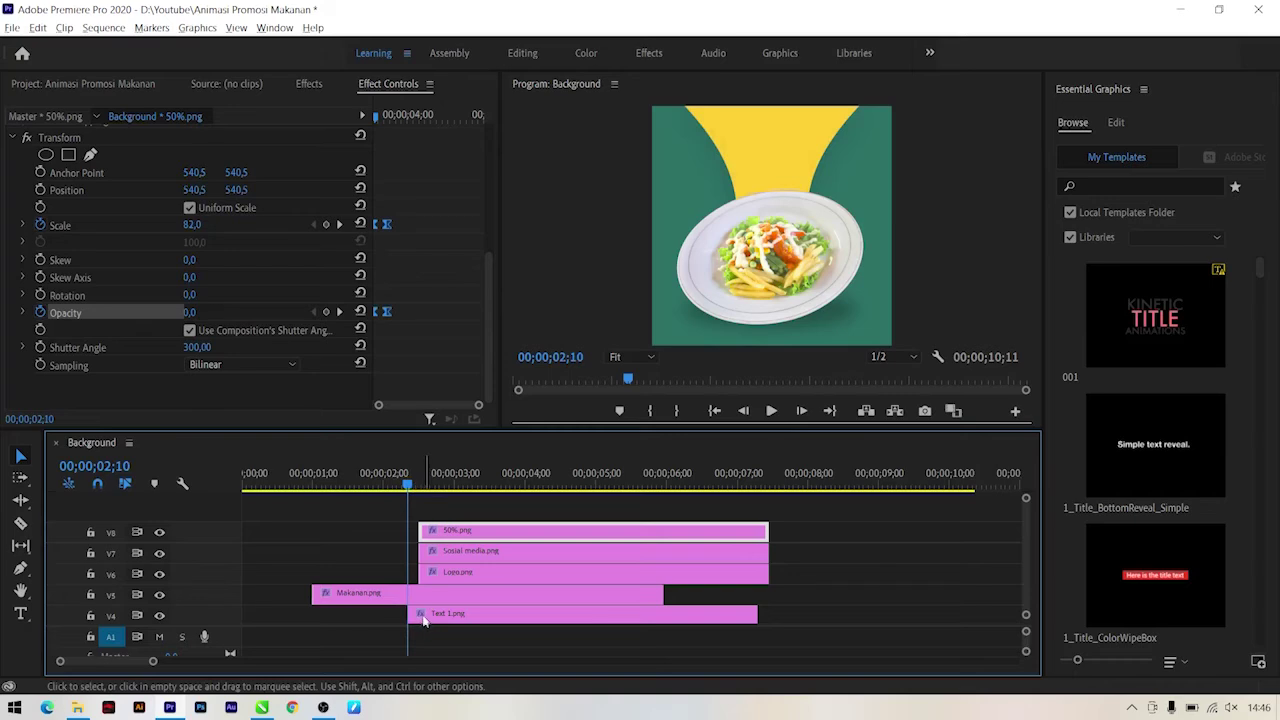
# Step: Drag Bintang.png from the project media onto new track V9 at about 00;00;02;10
pyautogui.click(296, 84)
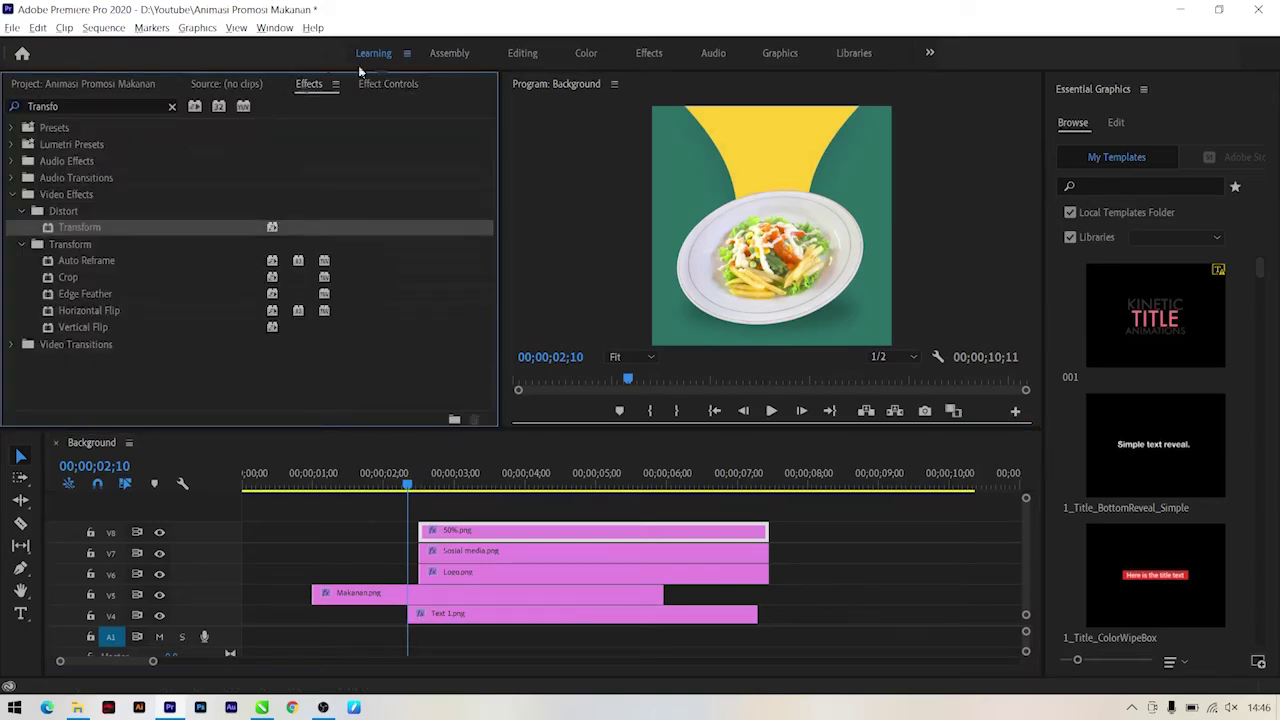
pyautogui.click(389, 84)
pyautogui.click(72, 84)
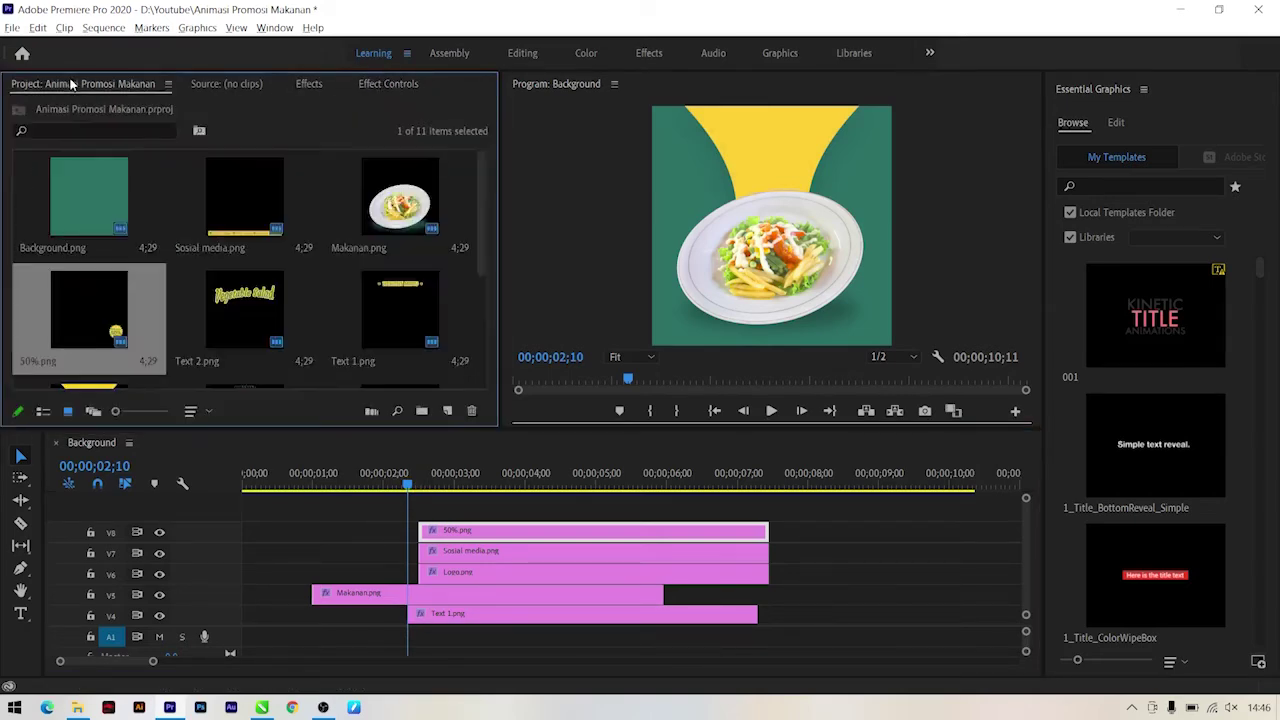
pyautogui.scroll(-3, 98, 265)
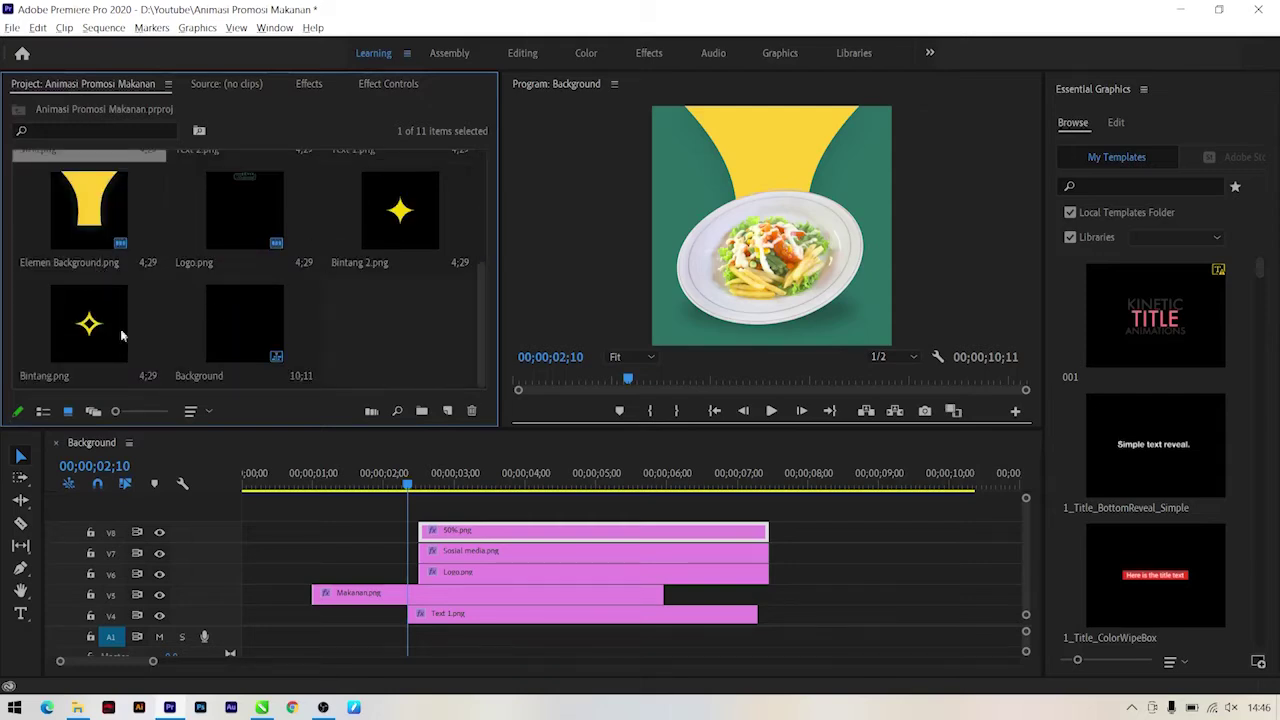
pyautogui.moveTo(121, 335); pyautogui.dragTo(411, 516)
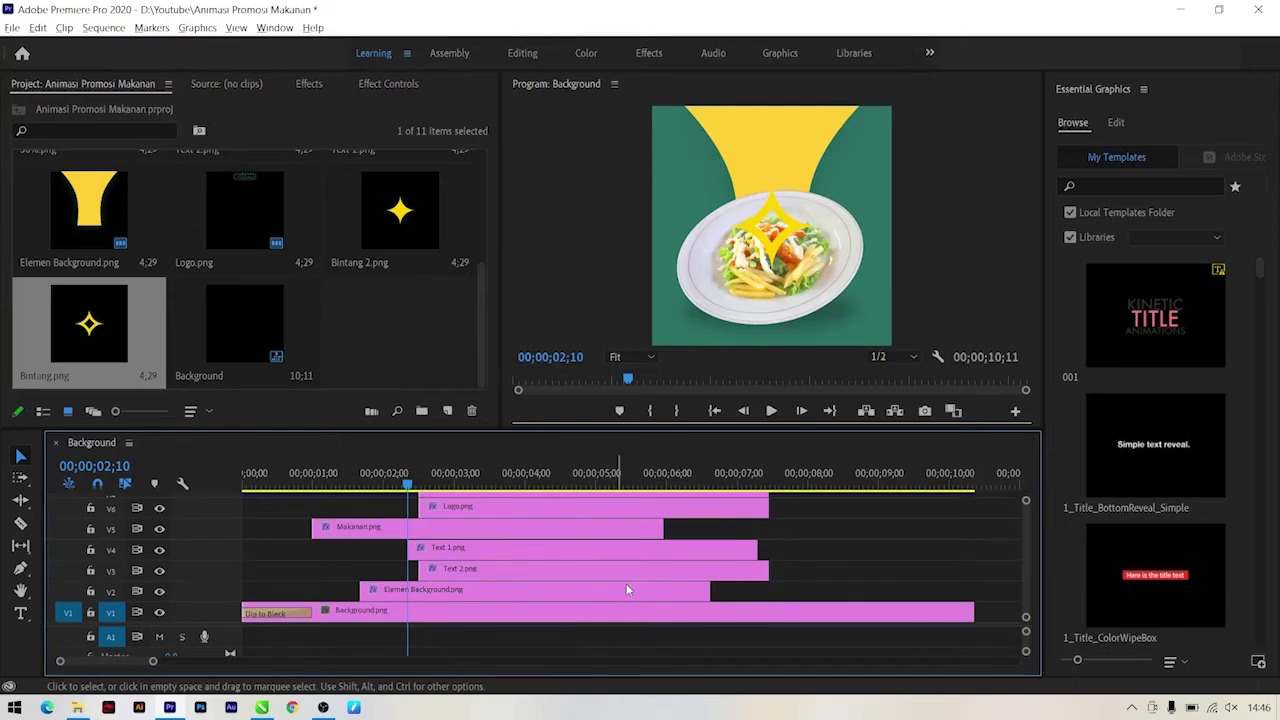
pyautogui.scroll(3, 1022, 568)
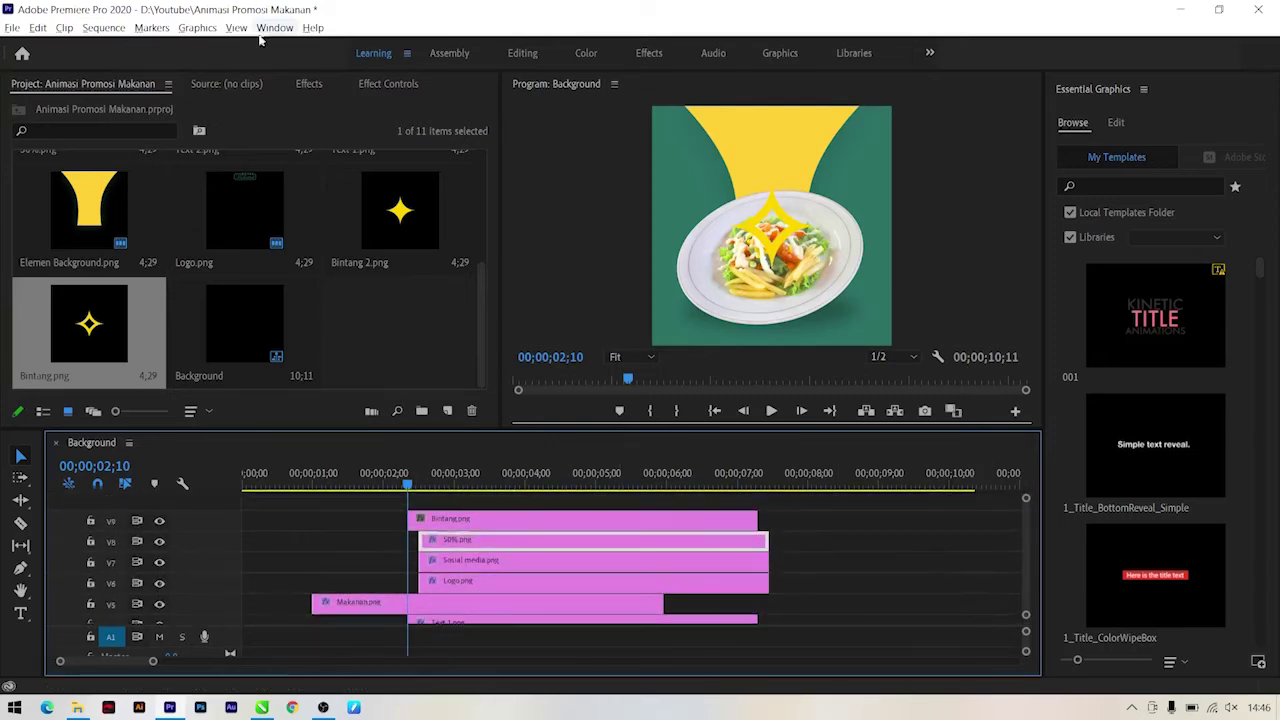
pyautogui.click(370, 86)
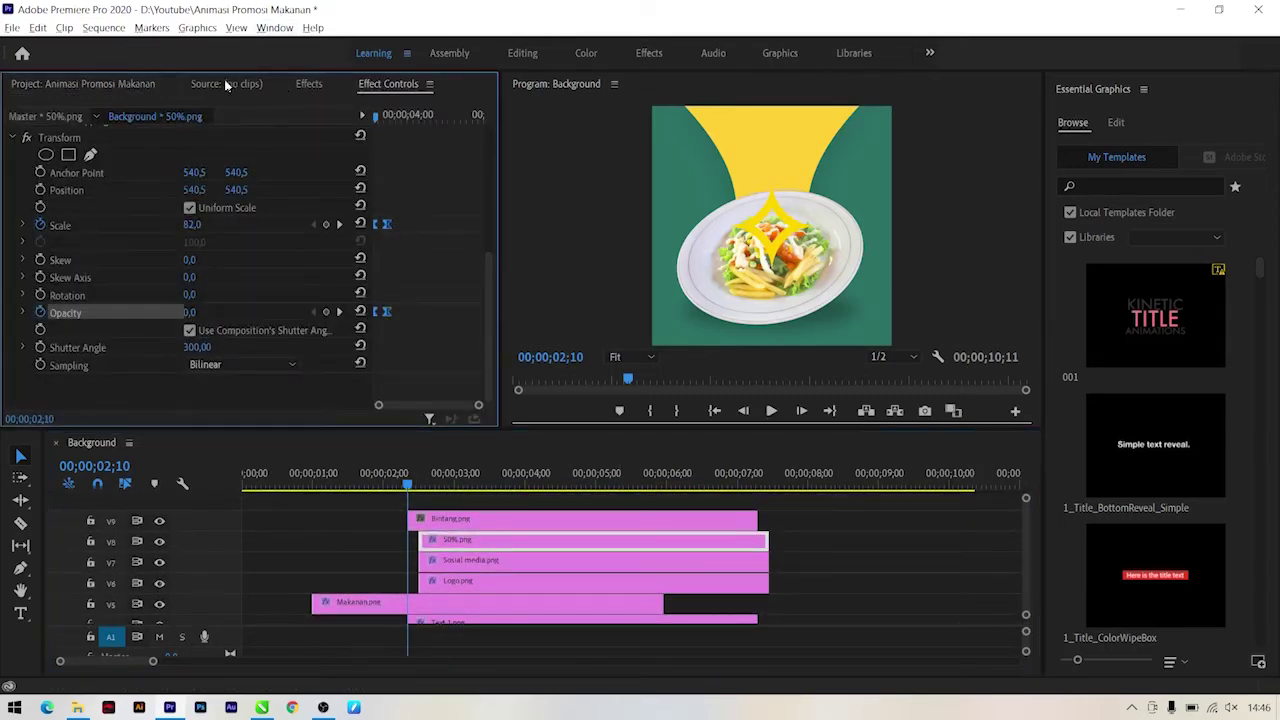
pyautogui.click(309, 86)
# Step: Apply the Transform effect to Bintang.png and park the playhead at 03;00
pyautogui.moveTo(73, 232); pyautogui.dragTo(425, 518)
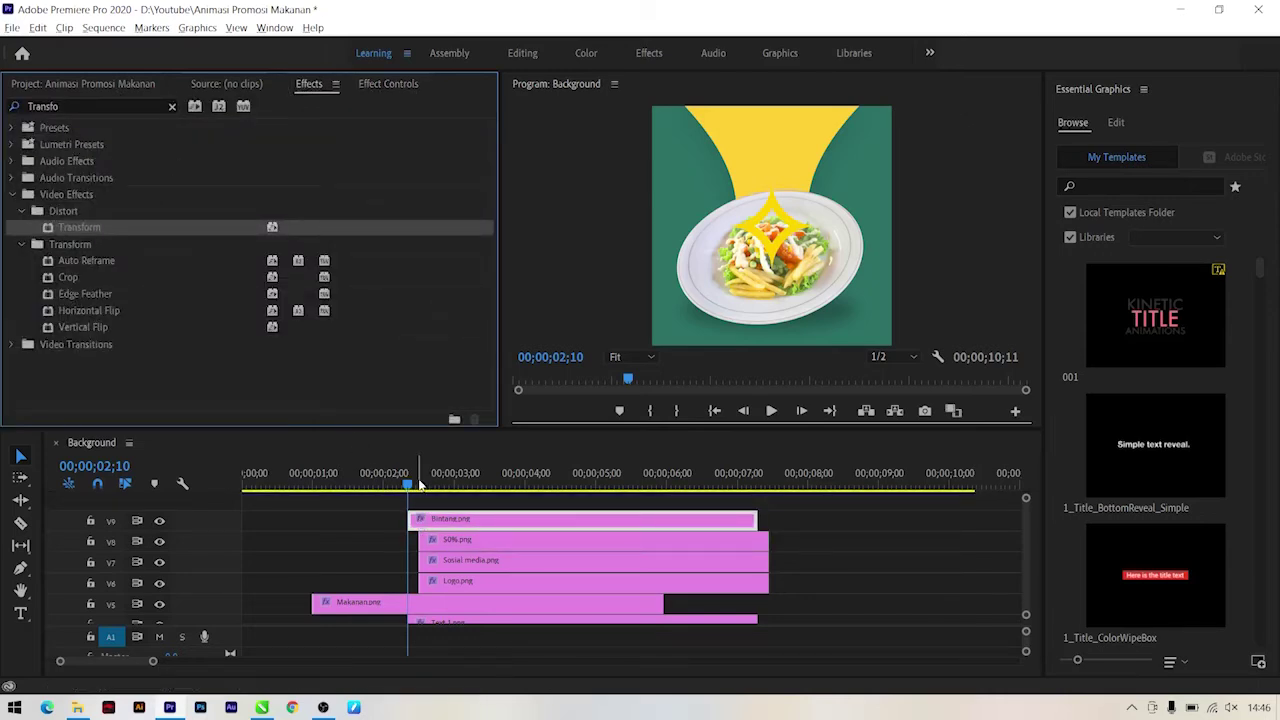
pyautogui.click(418, 485)
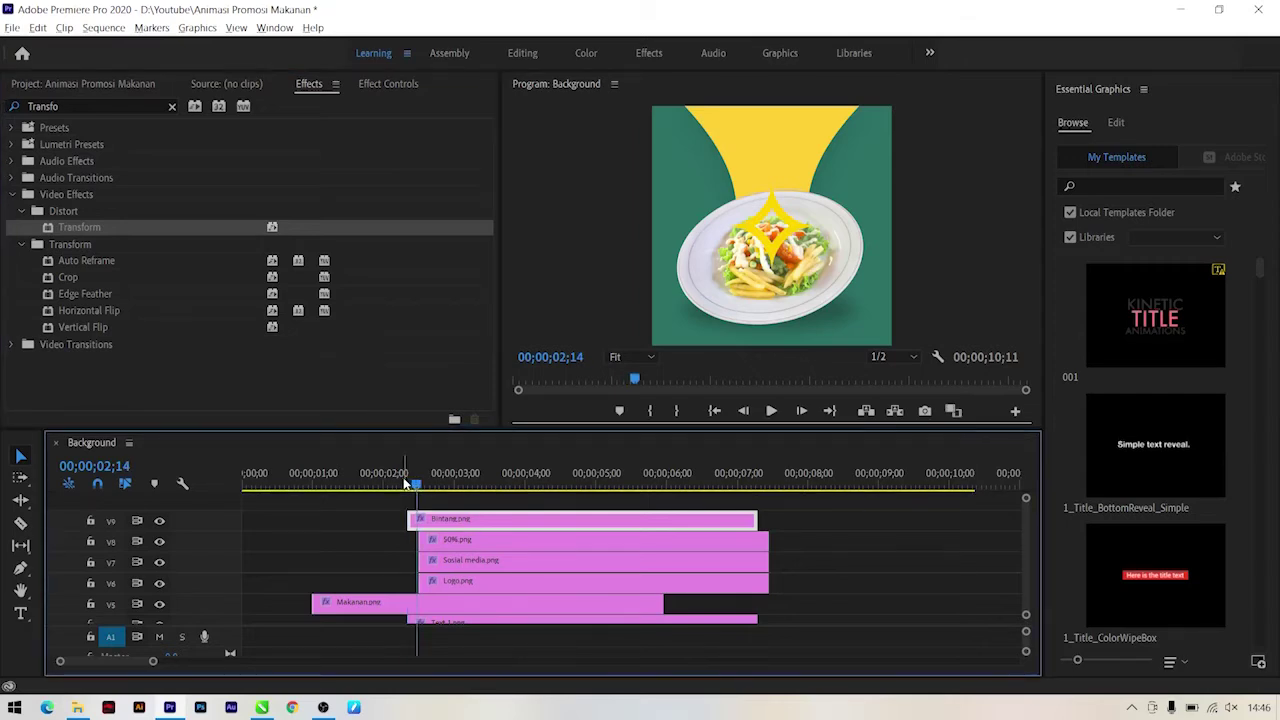
pyautogui.moveTo(398, 485); pyautogui.dragTo(407, 487)
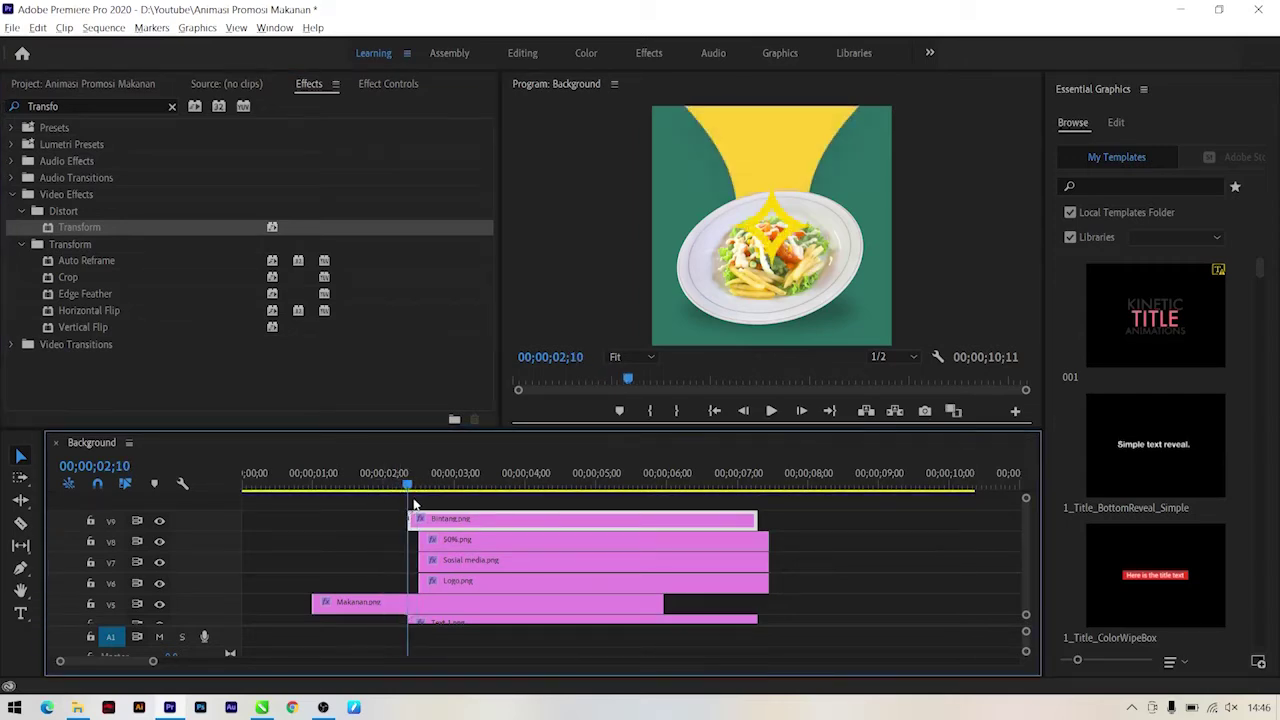
pyautogui.press('space')
pyautogui.press('space')
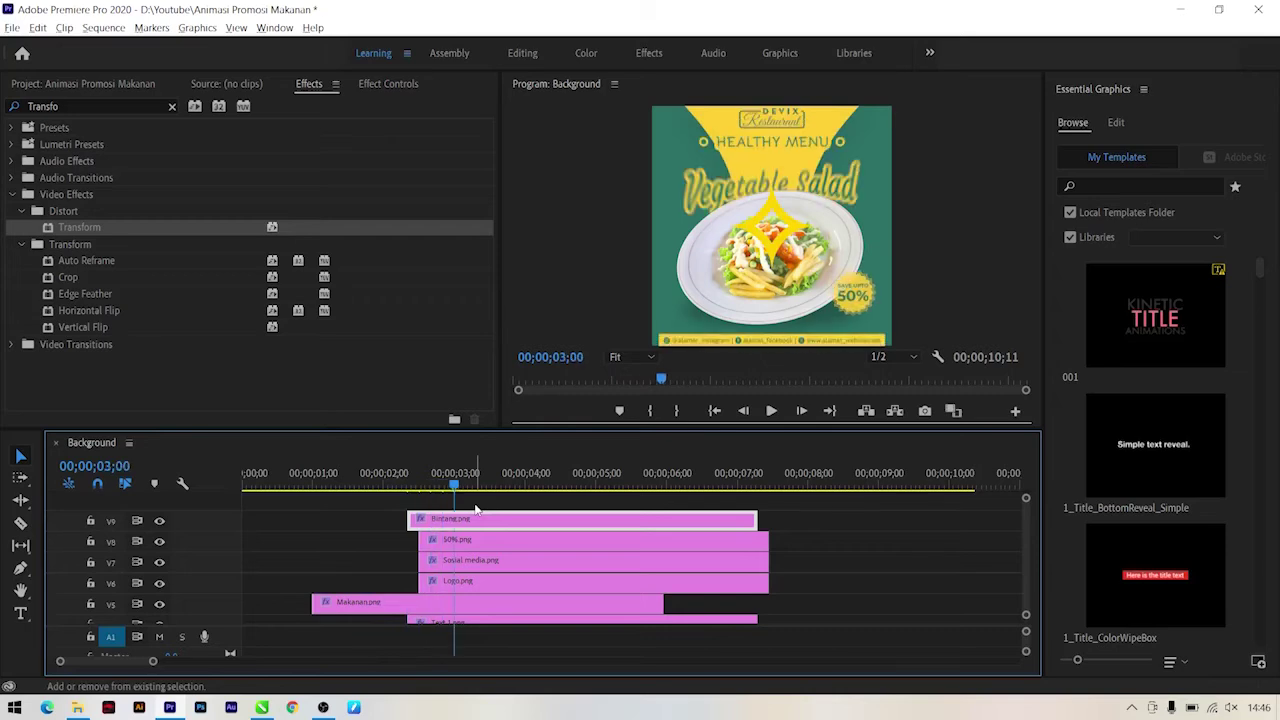
# Step: Shrink the star clip to Transform scale 10
pyautogui.click(372, 84)
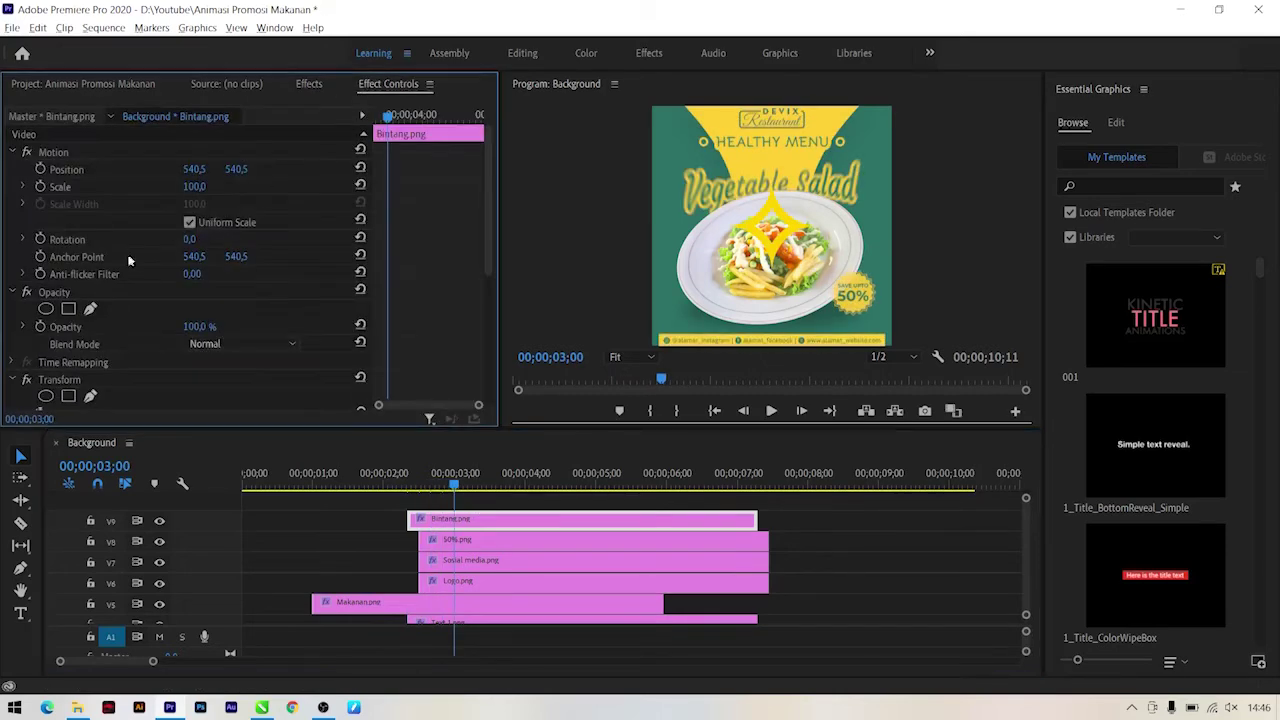
pyautogui.scroll(-3, 101, 316)
pyautogui.scroll(-3, 100, 317)
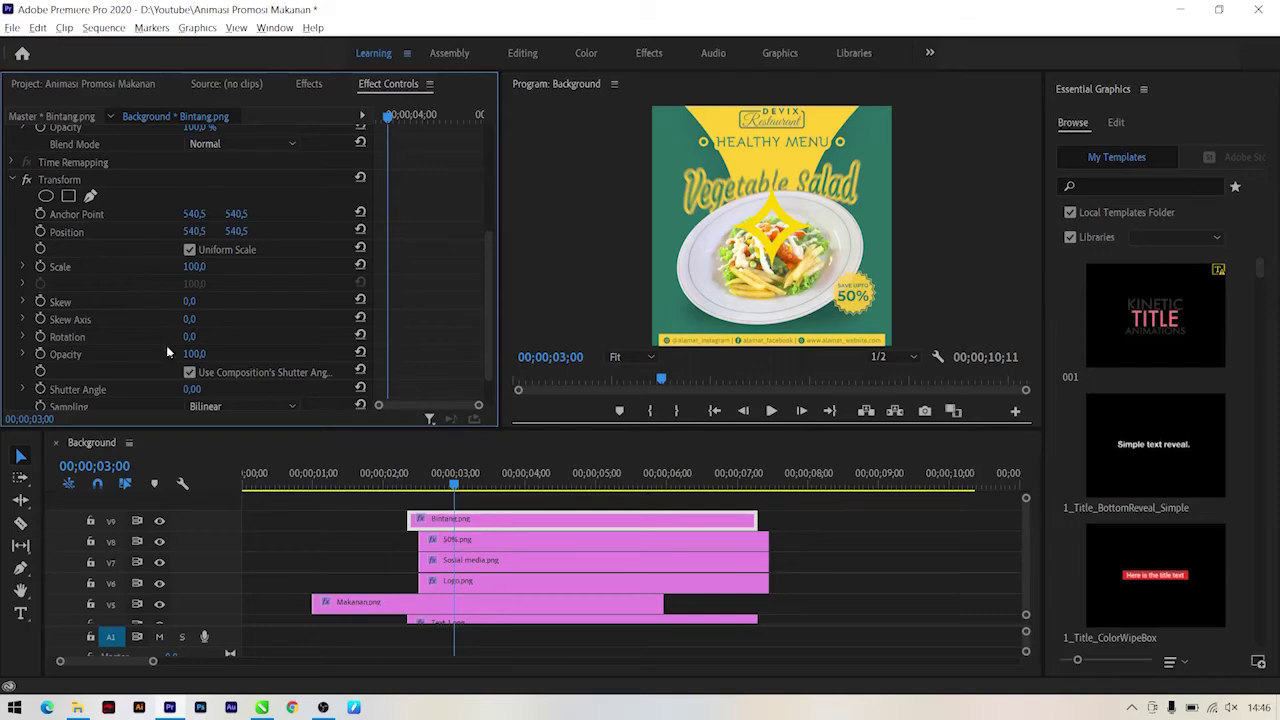
pyautogui.moveTo(191, 266); pyautogui.dragTo(150, 266)
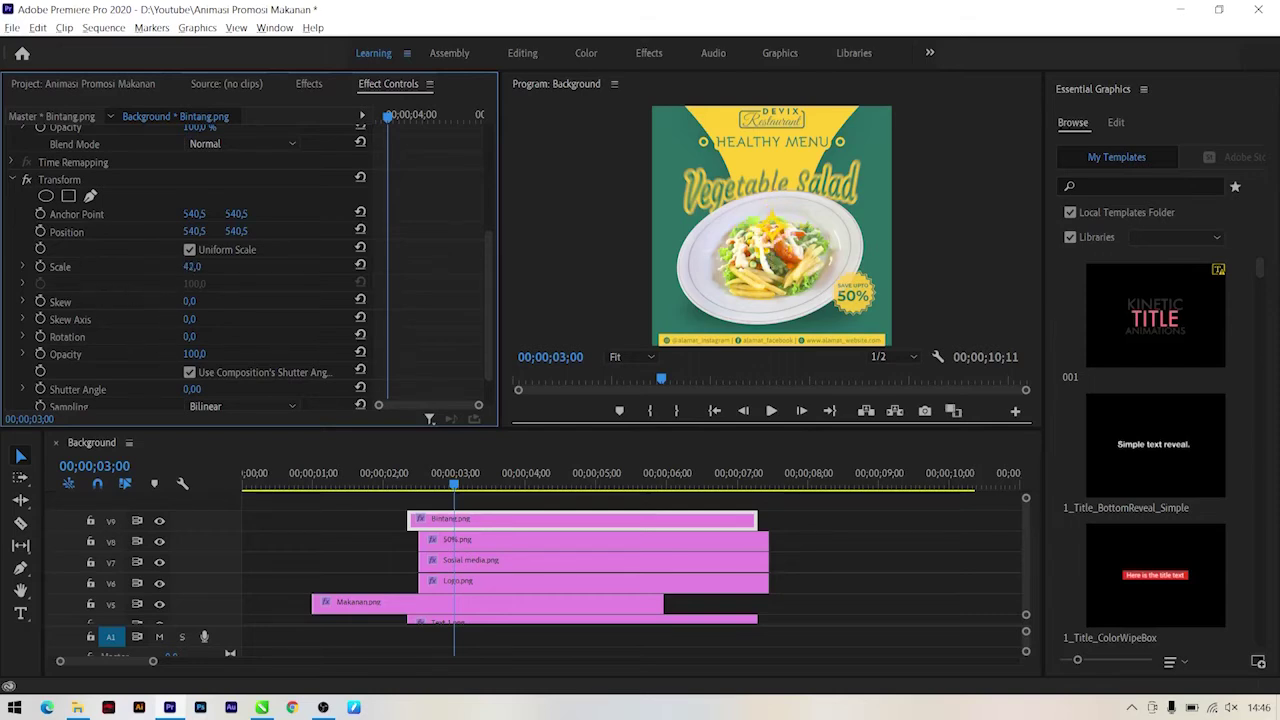
pyautogui.click(206, 266)
pyautogui.write('10')
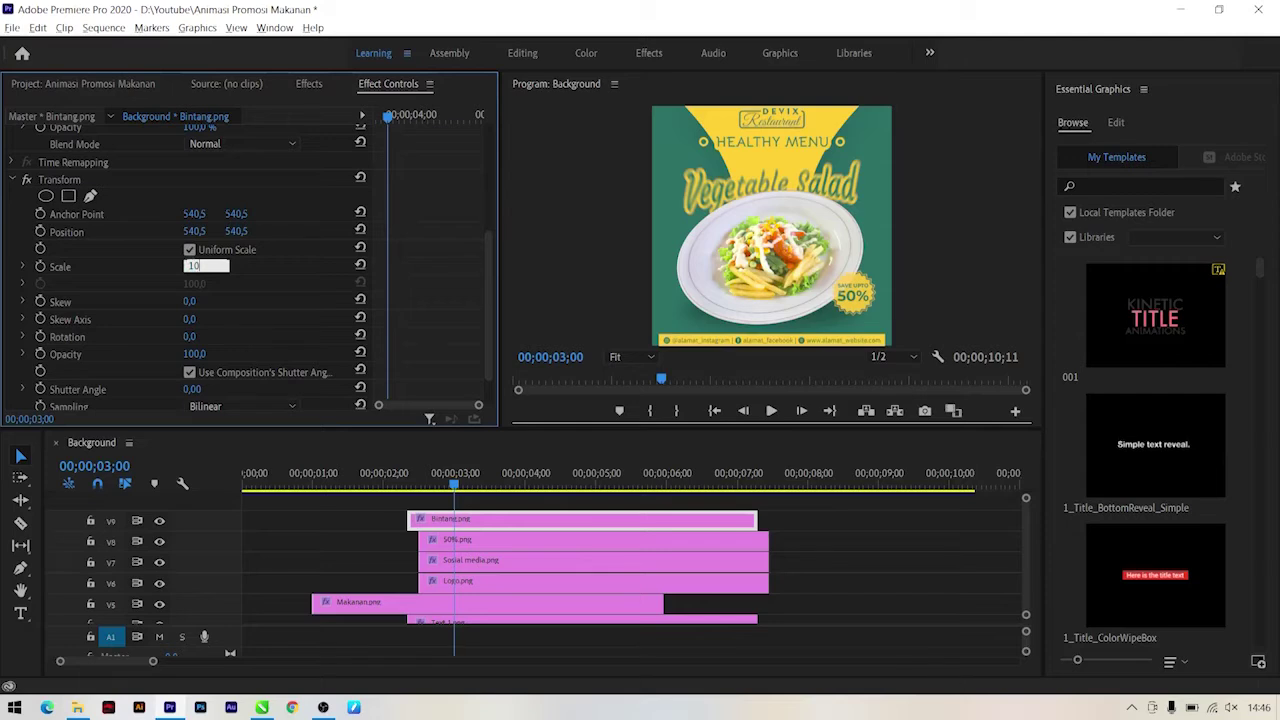
pyautogui.press('Return')
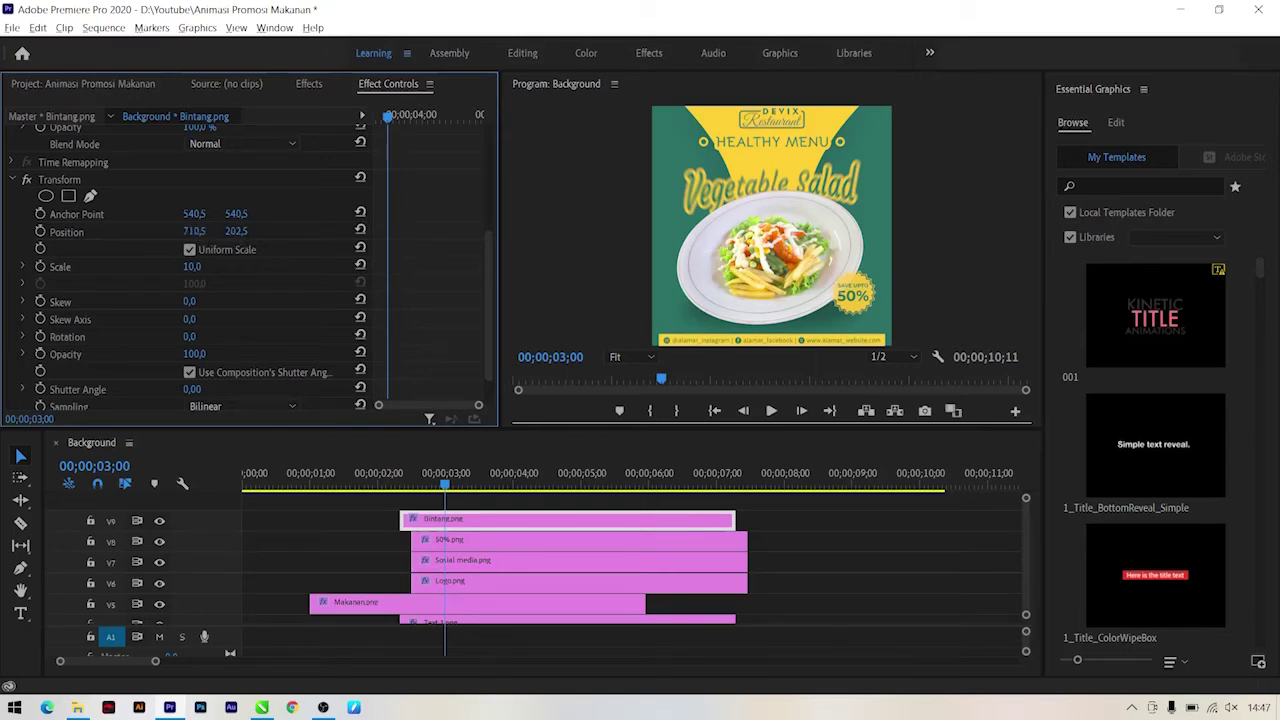
# Step: Move the star to the poster's upper-left corner at position 69.5, 74.5
pyautogui.moveTo(196, 231); pyautogui.dragTo(238, 234)
pyautogui.moveTo(196, 231); pyautogui.dragTo(186, 231)
pyautogui.moveTo(192, 231)
pyautogui.mouseDown()
pyautogui.moveTo(235, 231)
pyautogui.moveTo(177, 231)
pyautogui.mouseUp()
pyautogui.moveTo(391, 480); pyautogui.dragTo(445, 480)
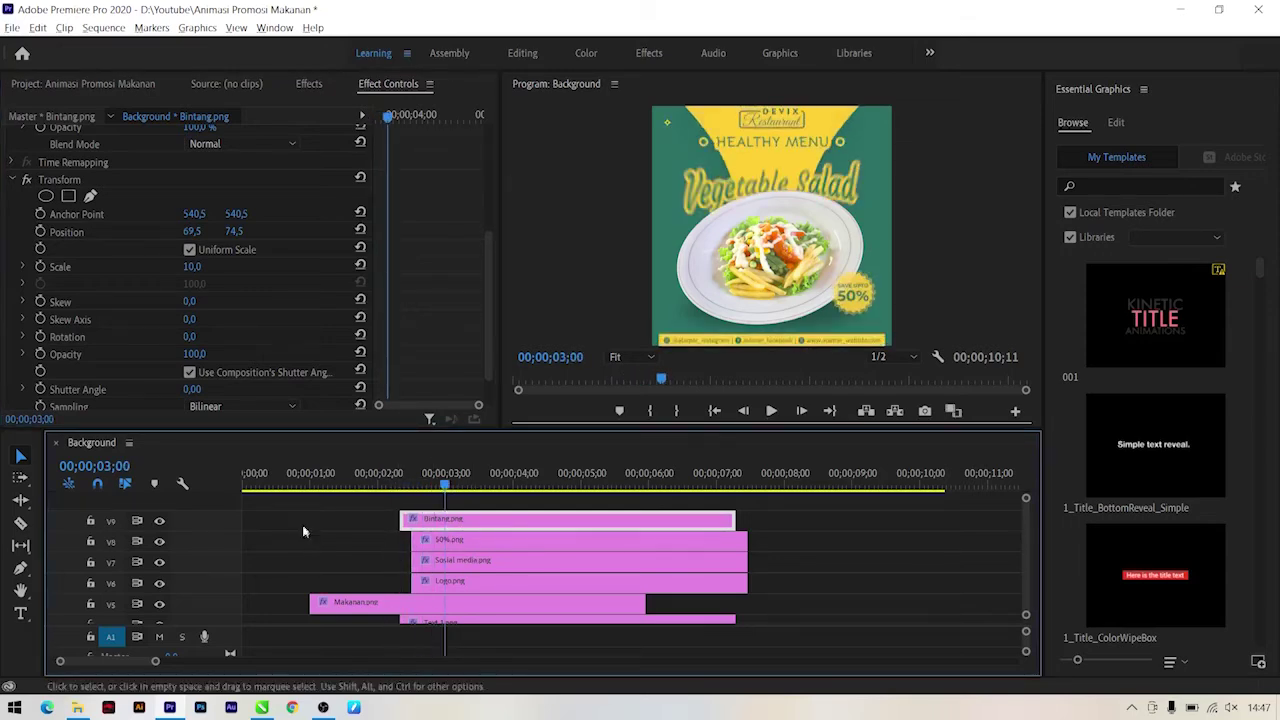
pyautogui.scroll(-1, 54, 267)
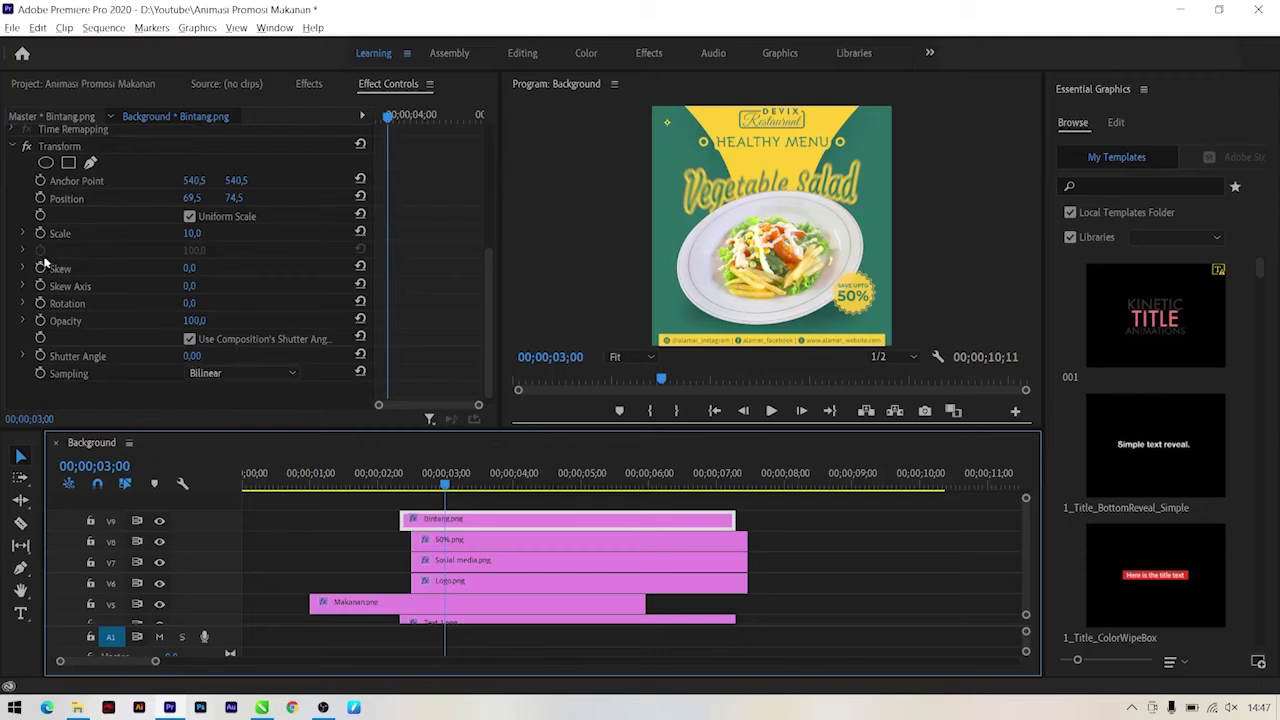
# Step: Set opacity and scale keyframes at 03;00, then go back to 02;10
pyautogui.click(40, 320)
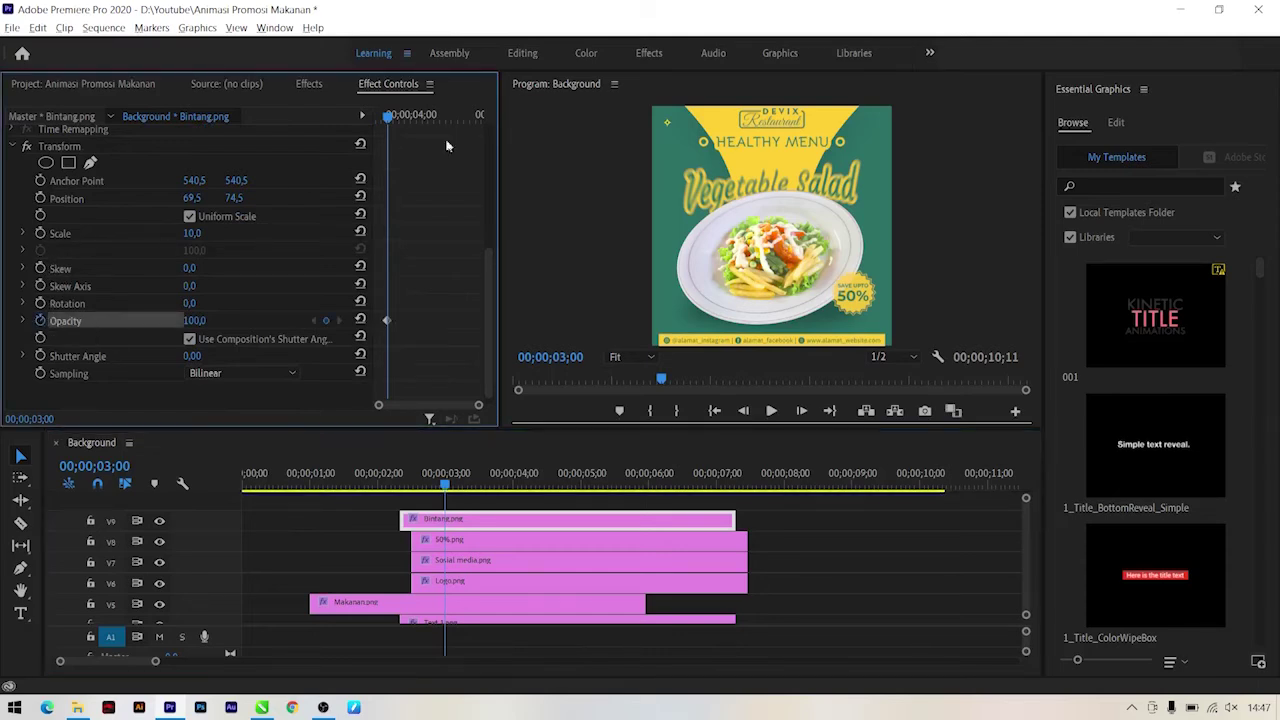
pyautogui.click(40, 233)
pyautogui.moveTo(393, 122); pyautogui.dragTo(375, 118)
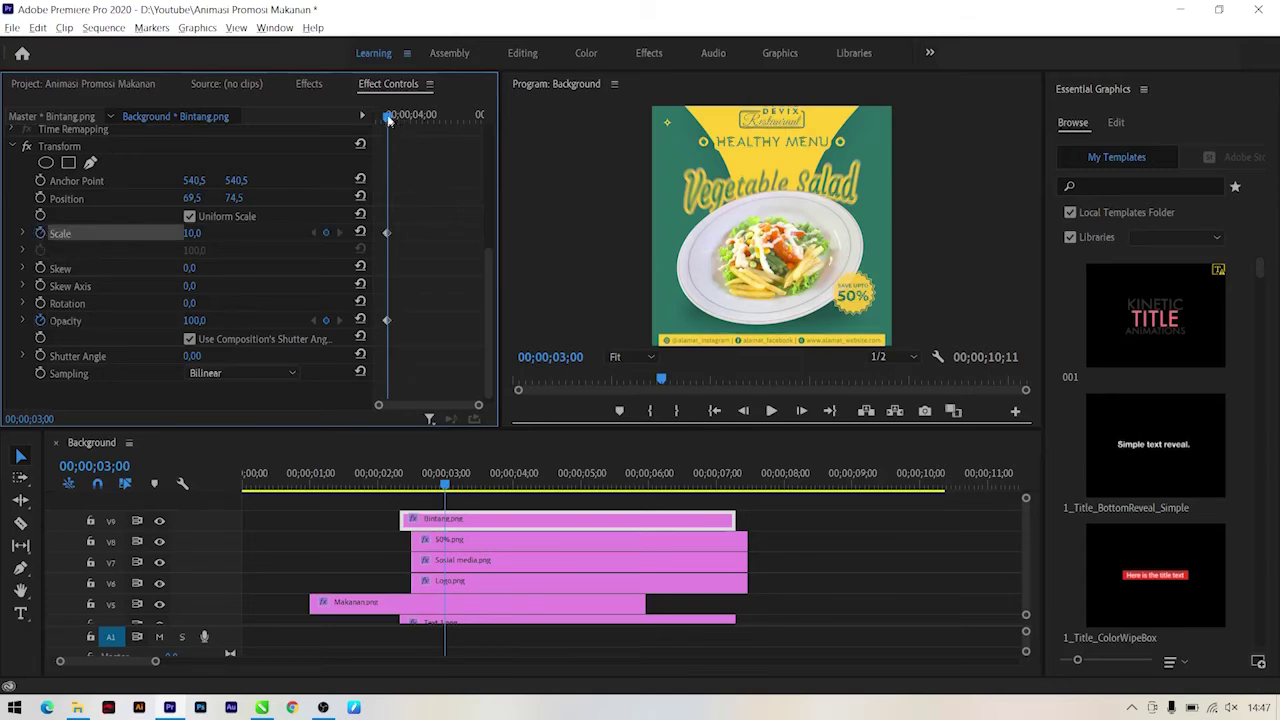
# Step: At 02;10 set shutter angle 300, scale 1 and opacity 0 for the star
pyautogui.click(198, 355)
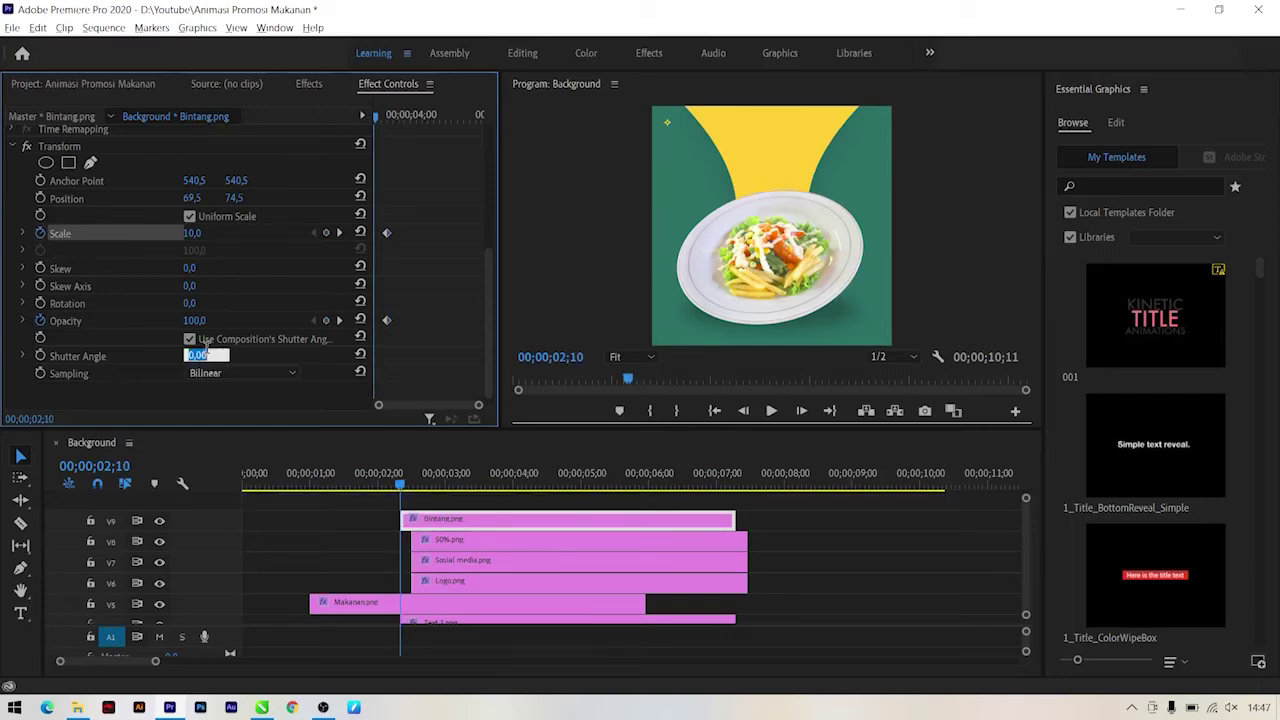
pyautogui.write('1')
pyautogui.press('Return')
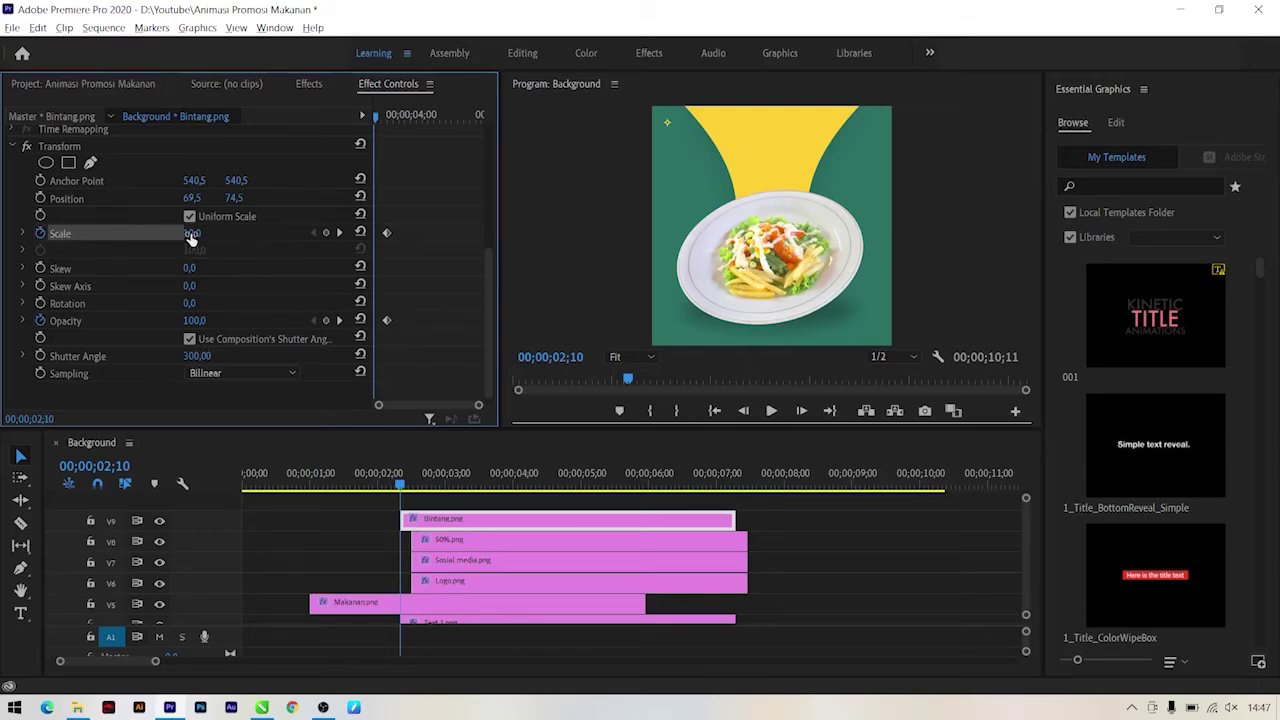
pyautogui.moveTo(191, 233)
pyautogui.mouseDown()
pyautogui.moveTo(160, 233)
pyautogui.moveTo(206, 233)
pyautogui.mouseUp()
pyautogui.click(191, 233)
pyautogui.write('1')
pyautogui.press('Return')
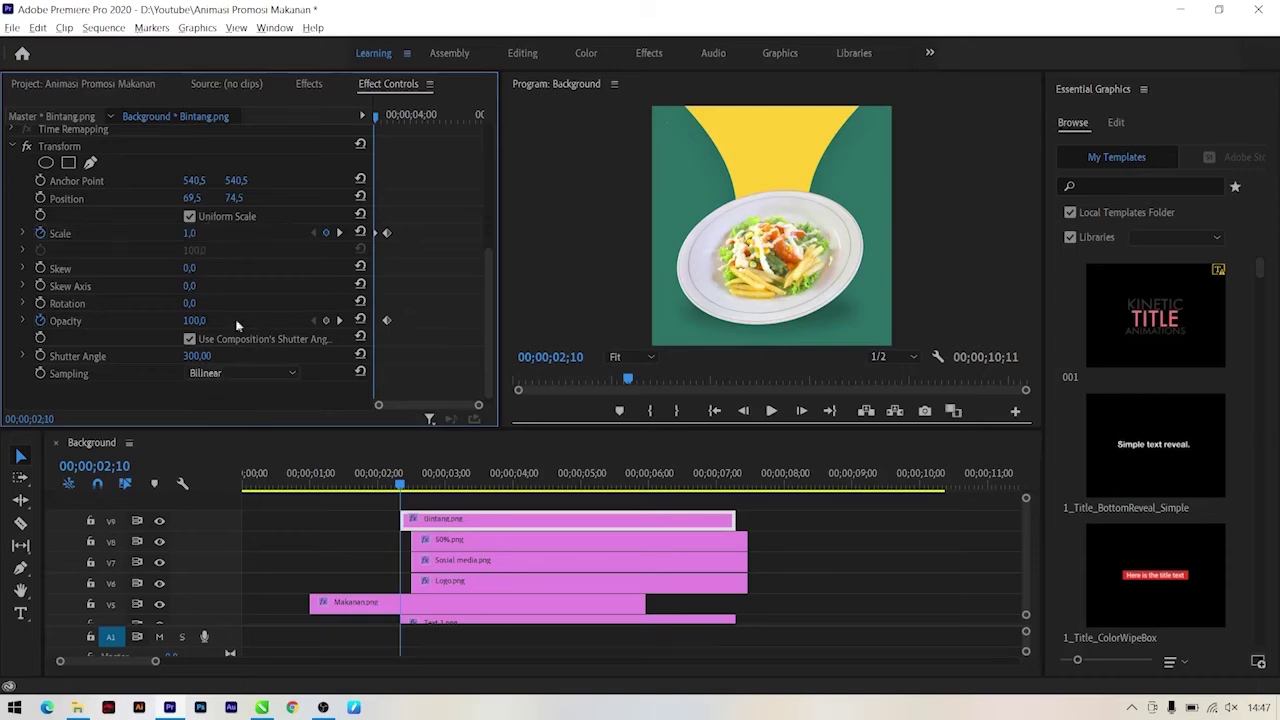
pyautogui.moveTo(194, 320); pyautogui.dragTo(120, 320)
# Step: Apply Ease In to both star keyframes and preview the pop-in
pyautogui.moveTo(435, 219); pyautogui.dragTo(376, 362)
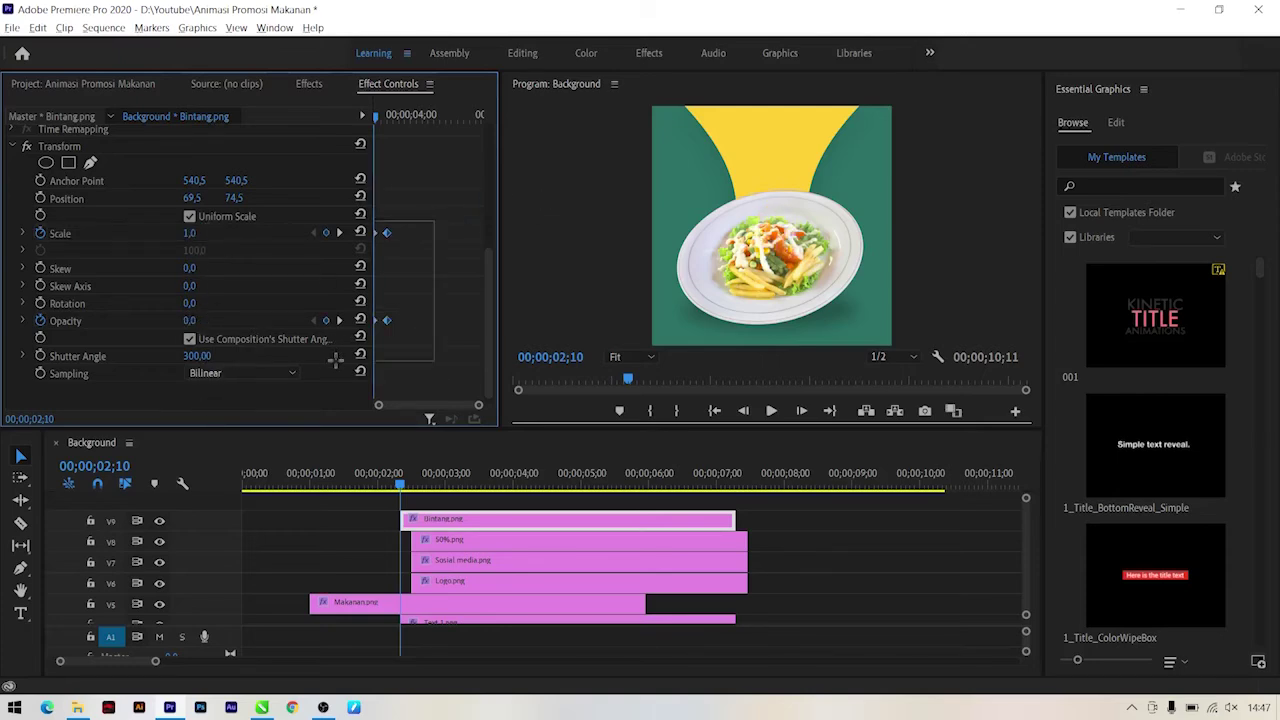
pyautogui.rightClick(387, 320)
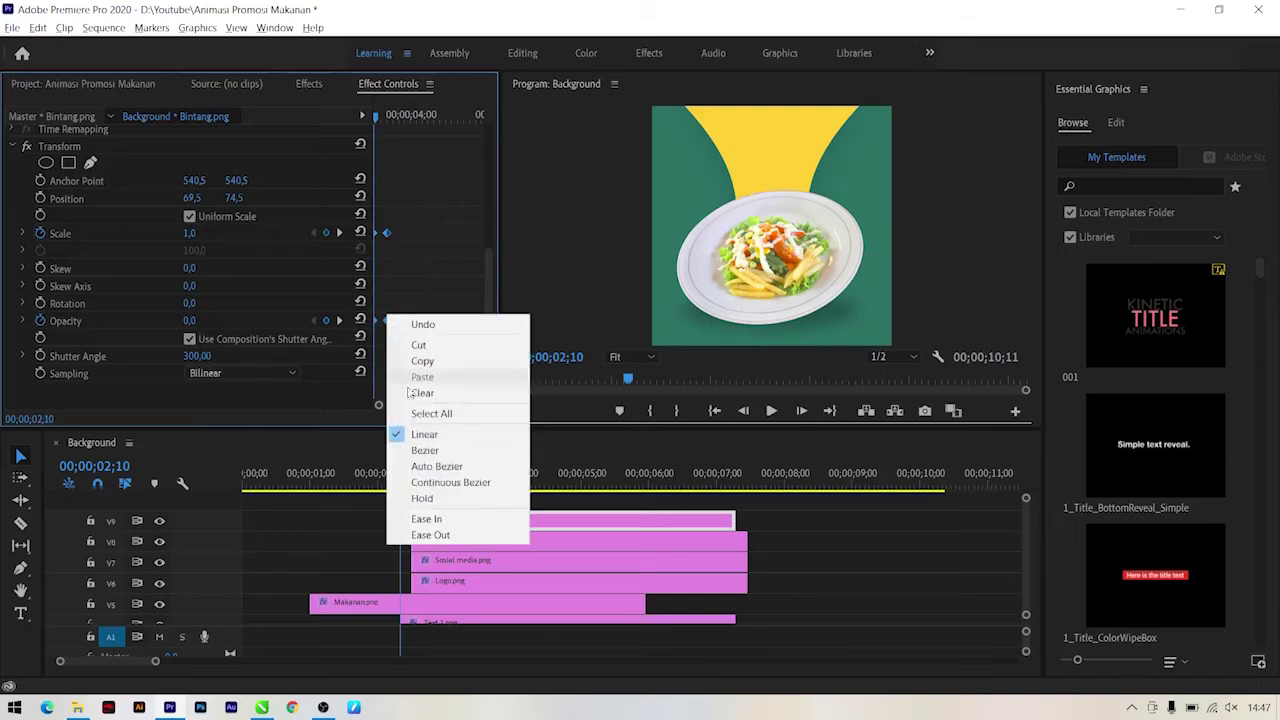
pyautogui.click(438, 520)
pyautogui.moveTo(383, 489); pyautogui.dragTo(422, 490)
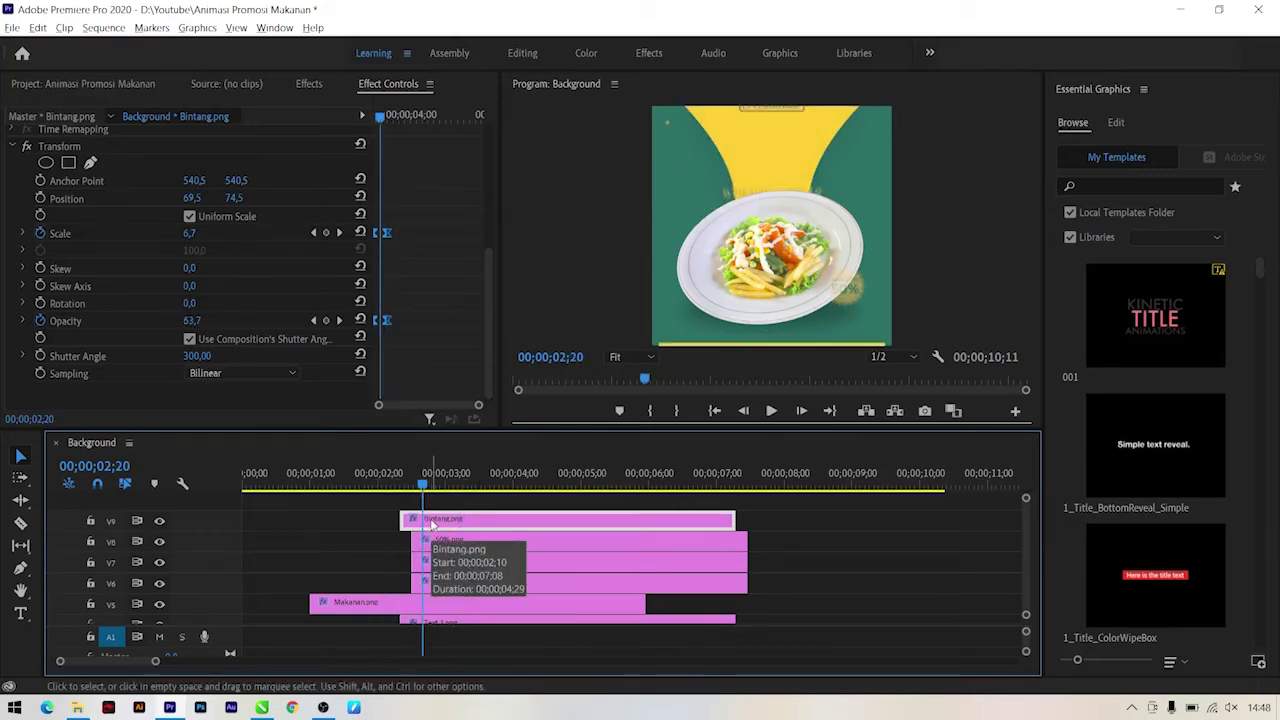
# Step: Save the project and shift the V10 star copy five frames later, to about 02;15
pyautogui.hotkey('ctrl', 's')
pyautogui.scroll(-3, 430, 520)
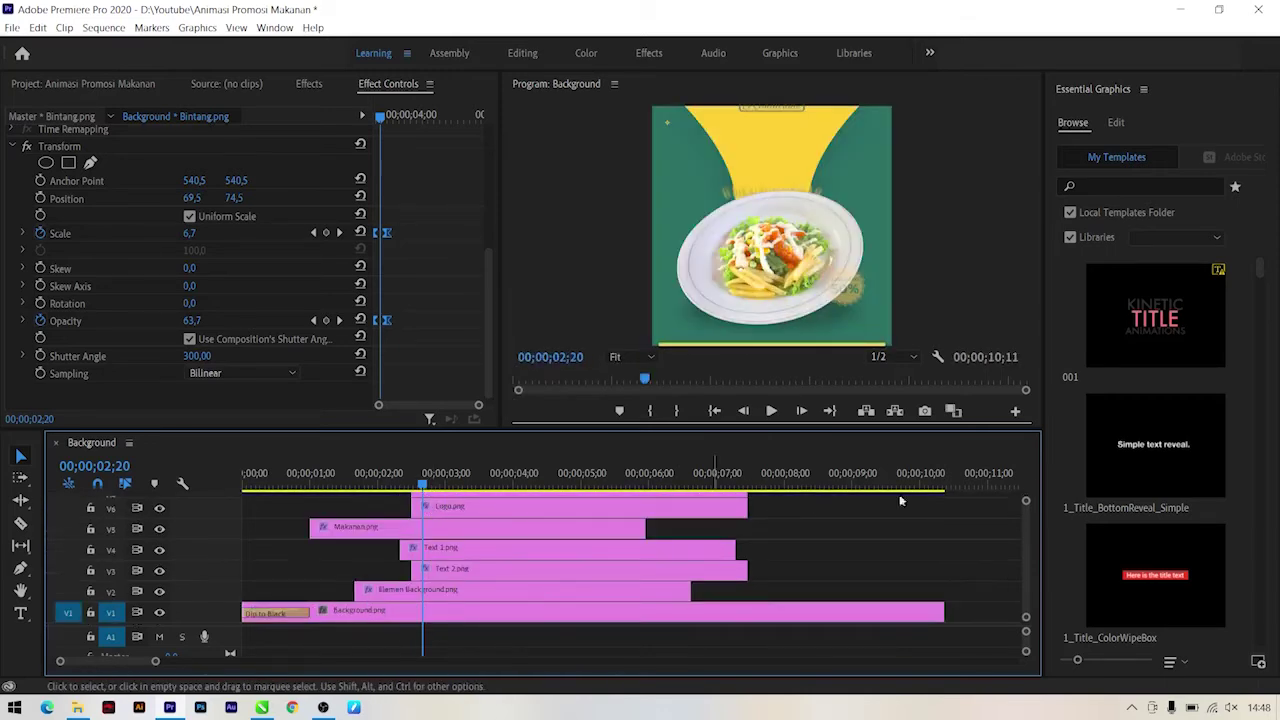
pyautogui.scroll(4, 1016, 537)
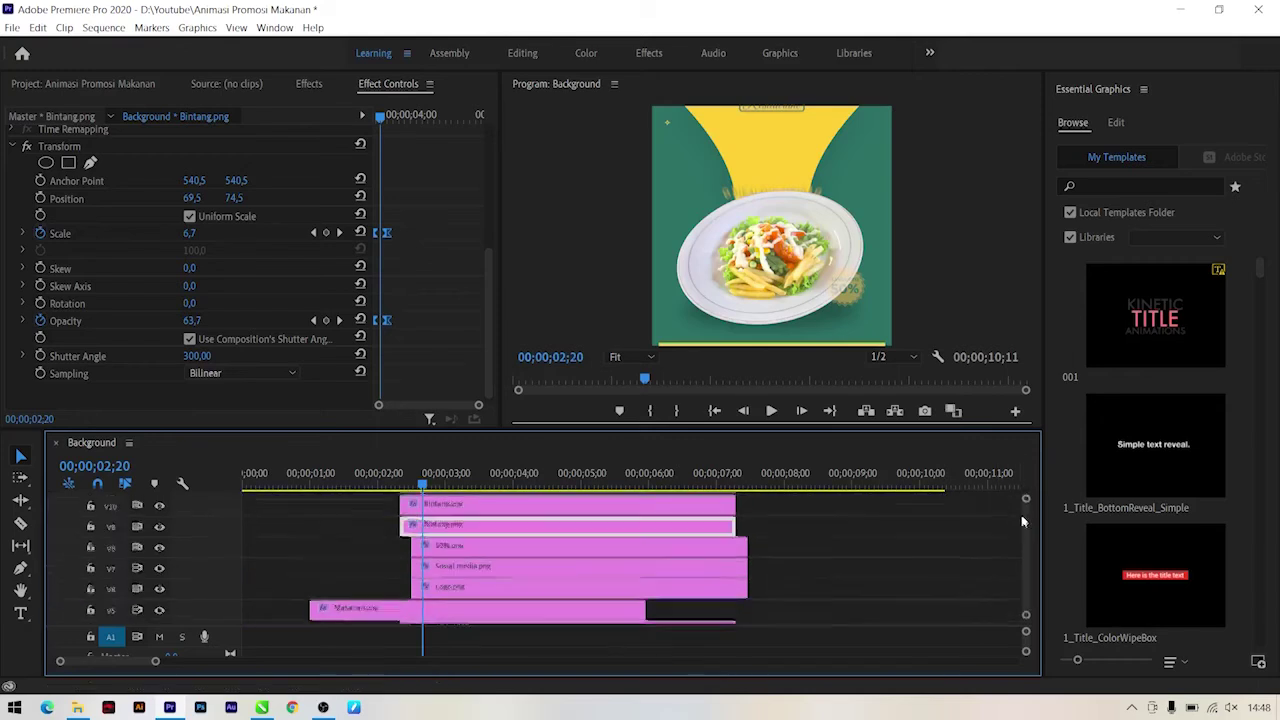
pyautogui.click(410, 487)
pyautogui.moveTo(427, 512); pyautogui.dragTo(441, 521)
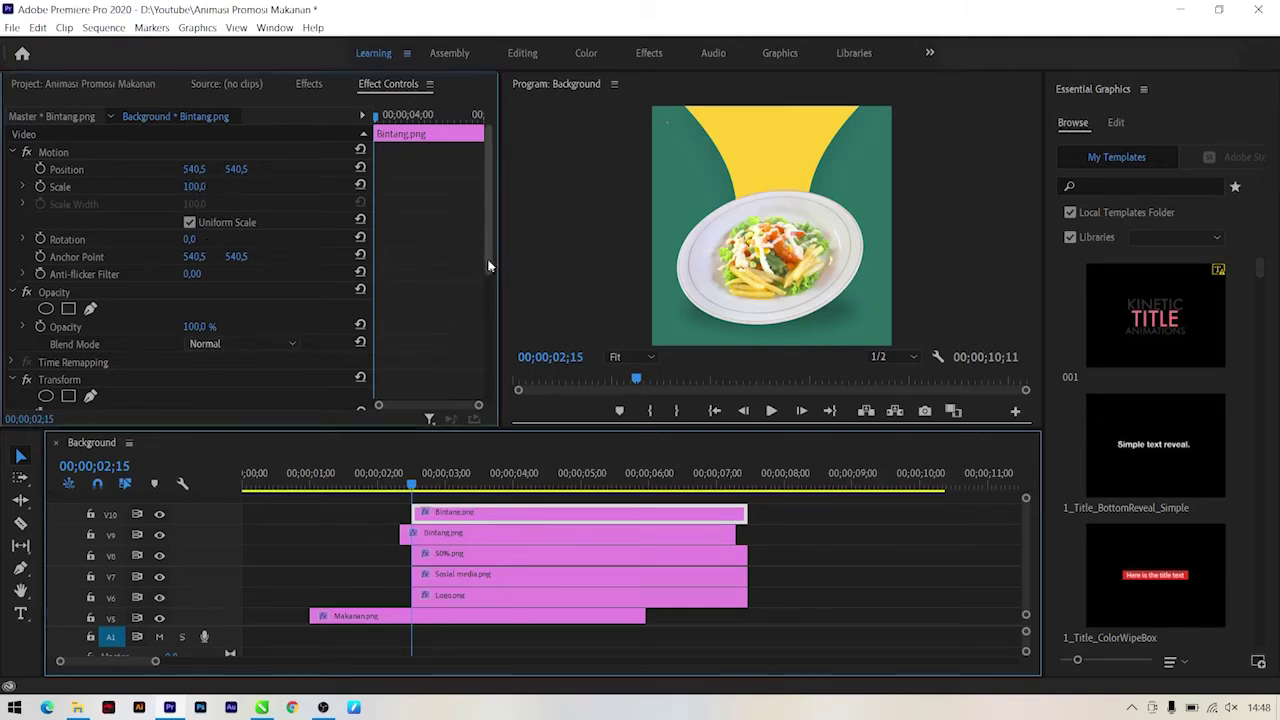
# Step: At 03;05, move the V10 star copy to position 143.5, 499.5 and preview
pyautogui.scroll(-3, 488, 275)
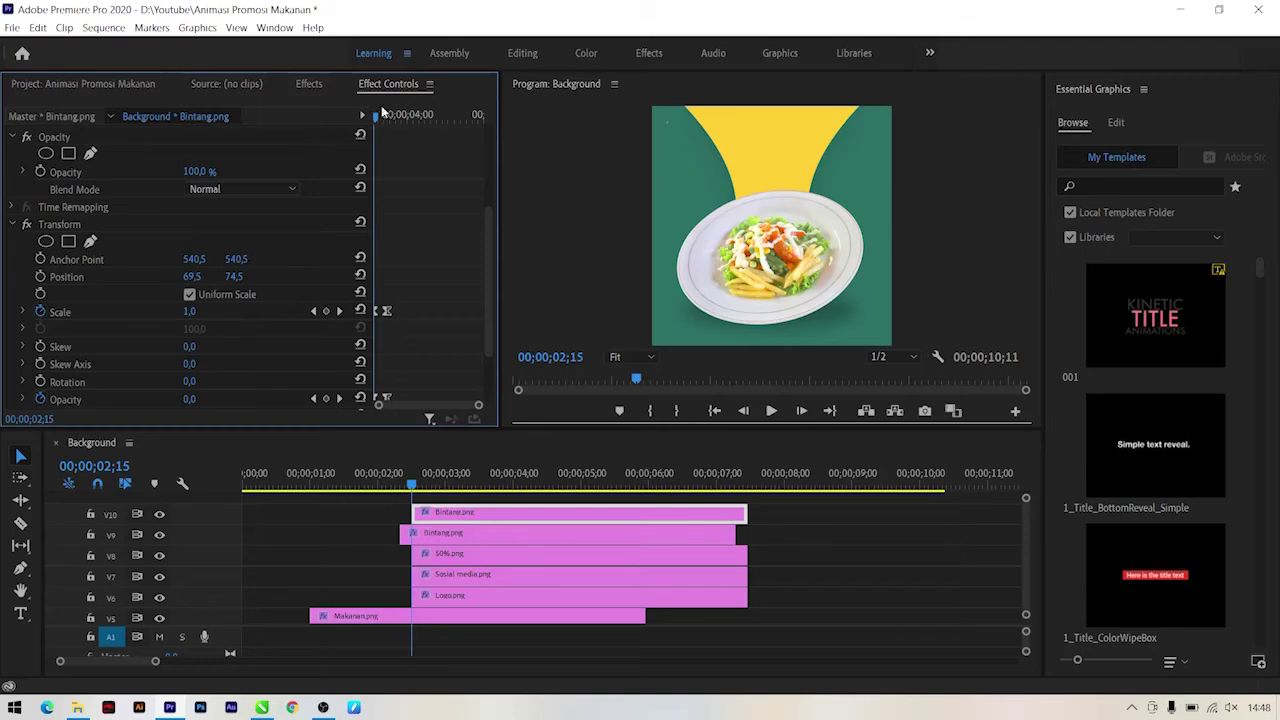
pyautogui.click(388, 116)
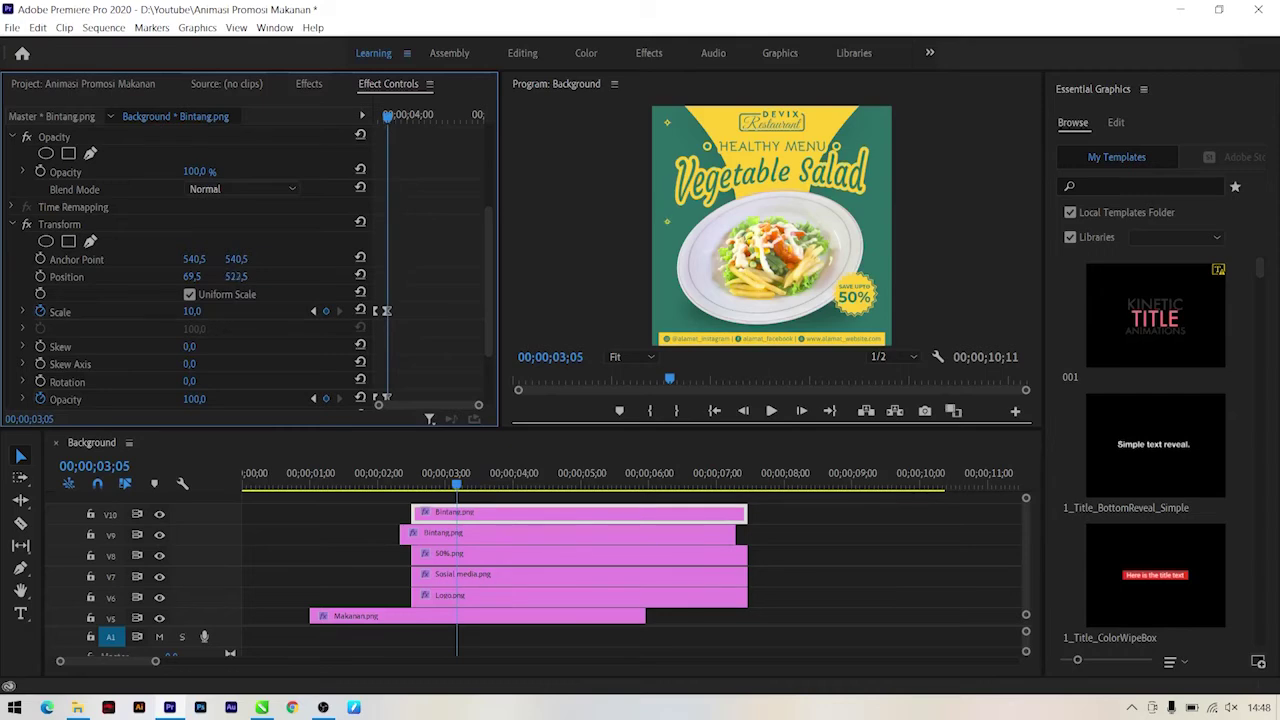
pyautogui.moveTo(193, 276); pyautogui.dragTo(236, 276)
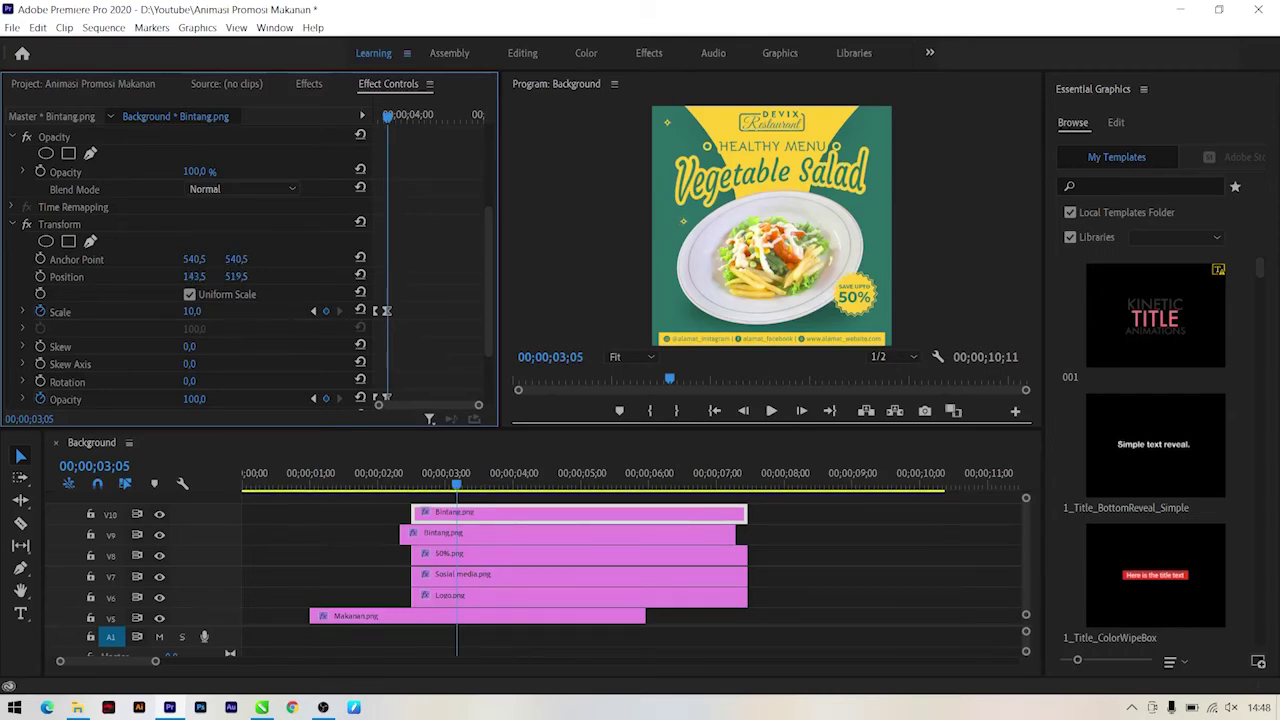
pyautogui.moveTo(245, 276); pyautogui.dragTo(225, 276)
pyautogui.moveTo(420, 488); pyautogui.dragTo(456, 488)
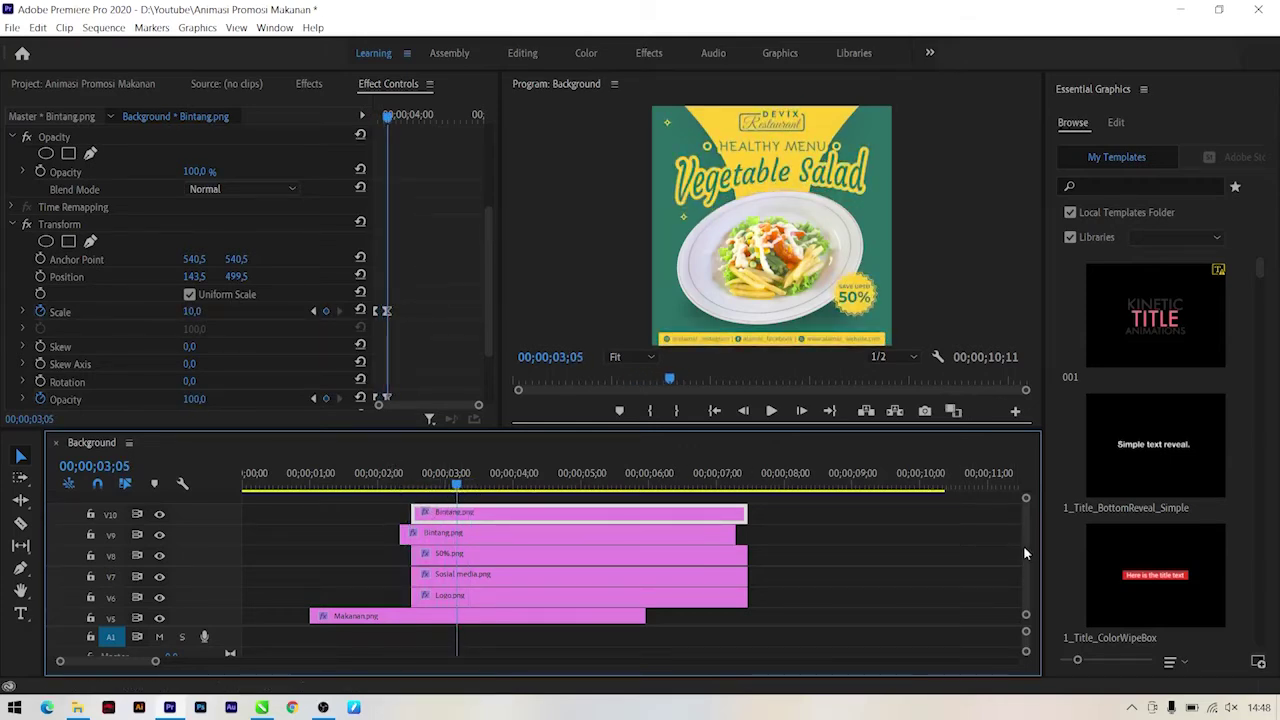
# Step: Place Bintang 2.png on new track V11, aligned with the V10 star
pyautogui.click(95, 82)
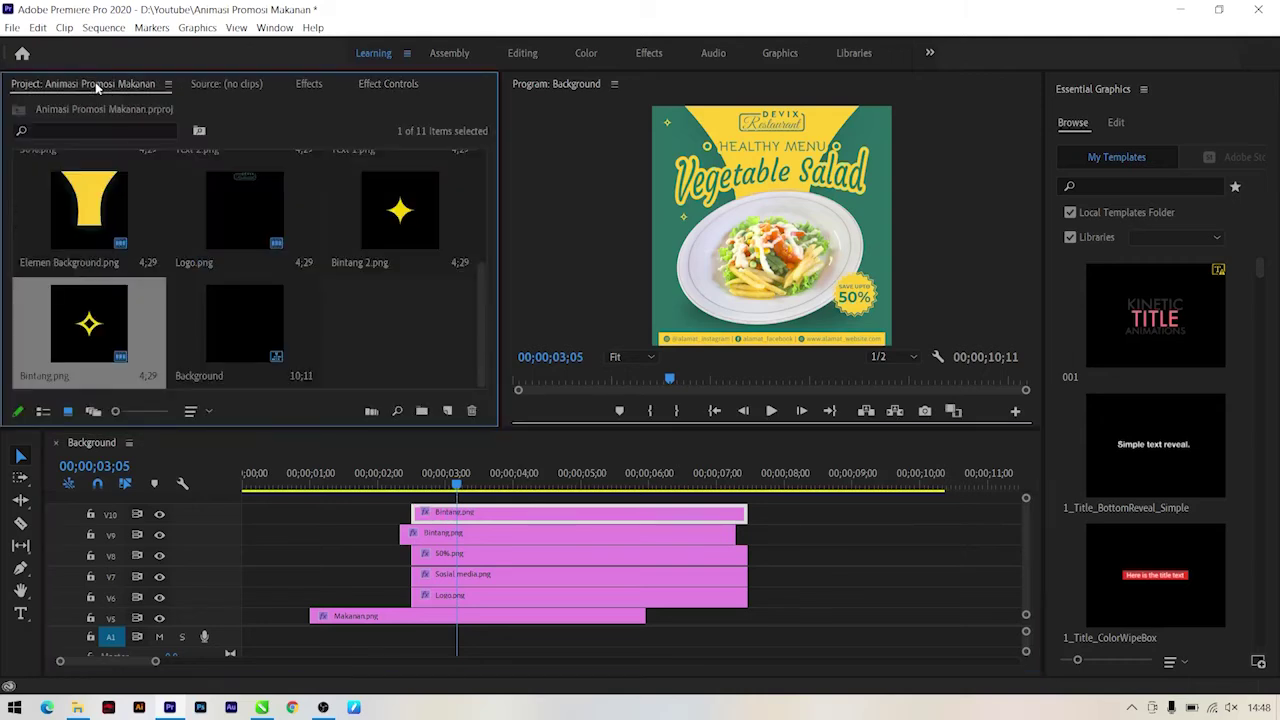
pyautogui.moveTo(398, 210); pyautogui.dragTo(411, 505)
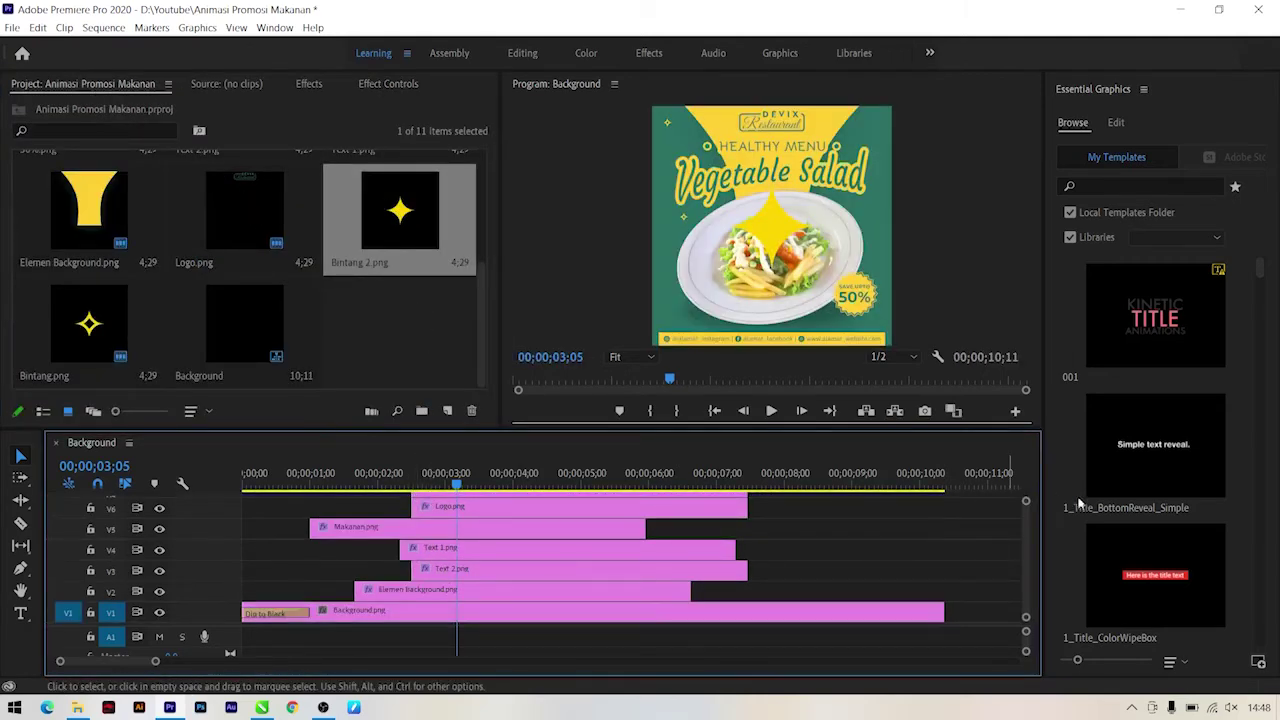
pyautogui.scroll(3, 1025, 539)
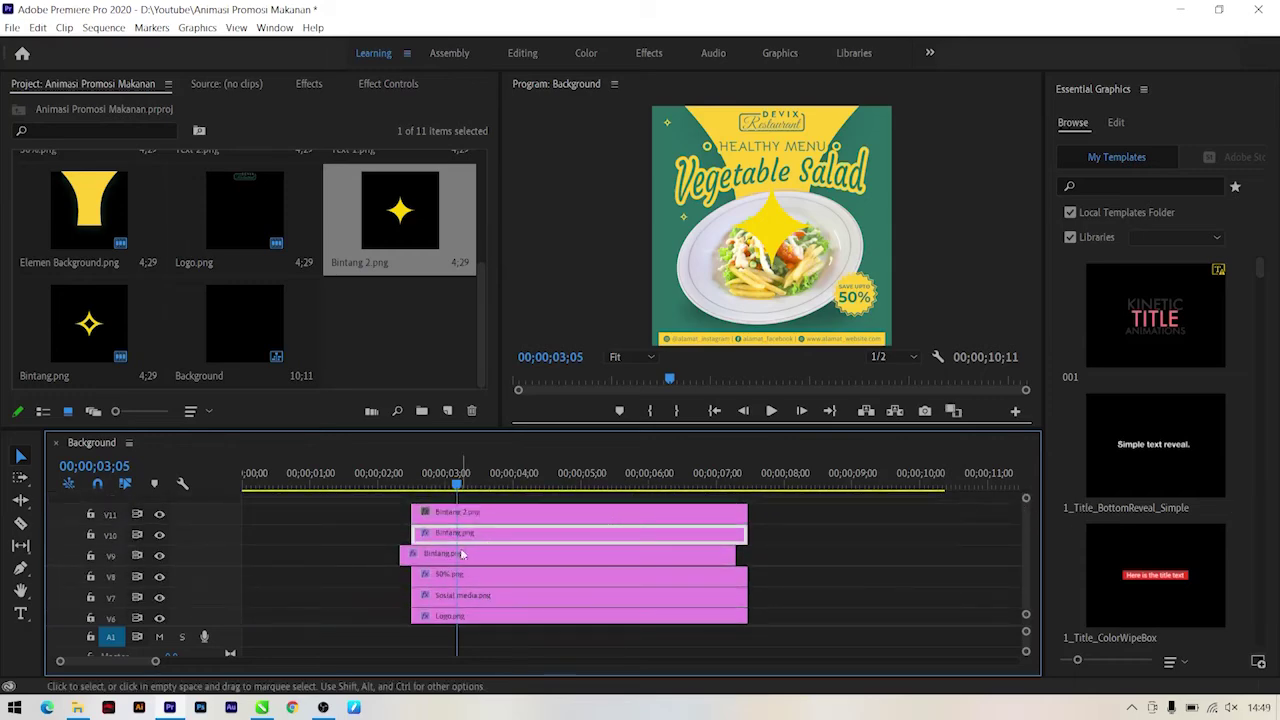
pyautogui.moveTo(466, 555); pyautogui.dragTo(452, 555)
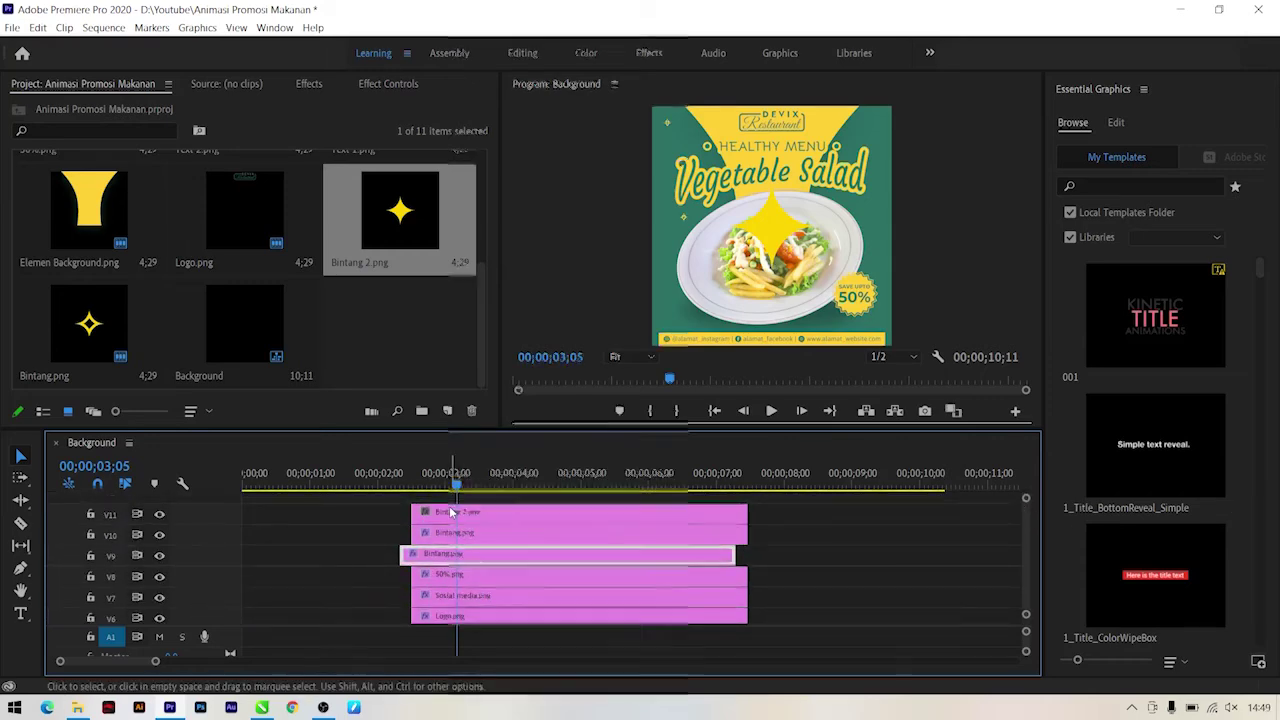
# Step: Paste the copied Transform attributes onto the Bintang 2.png clip
pyautogui.rightClick(452, 555)
pyautogui.click(525, 56)
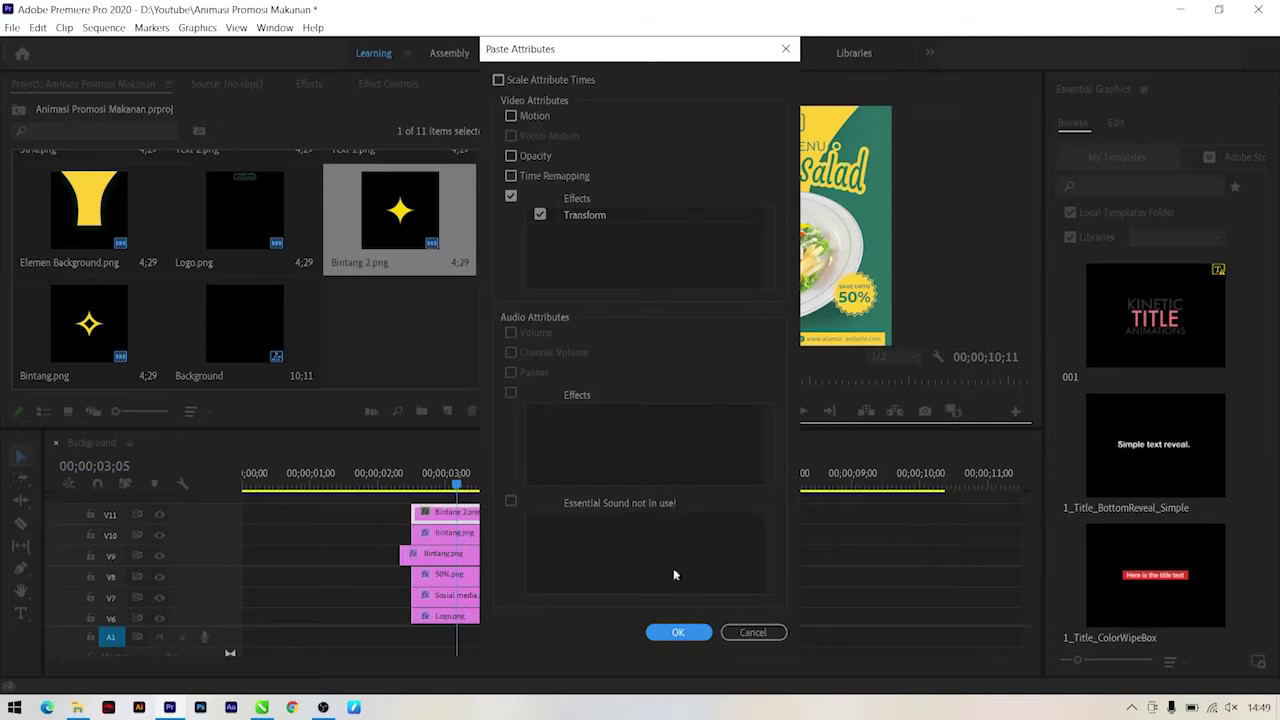
pyautogui.click(678, 632)
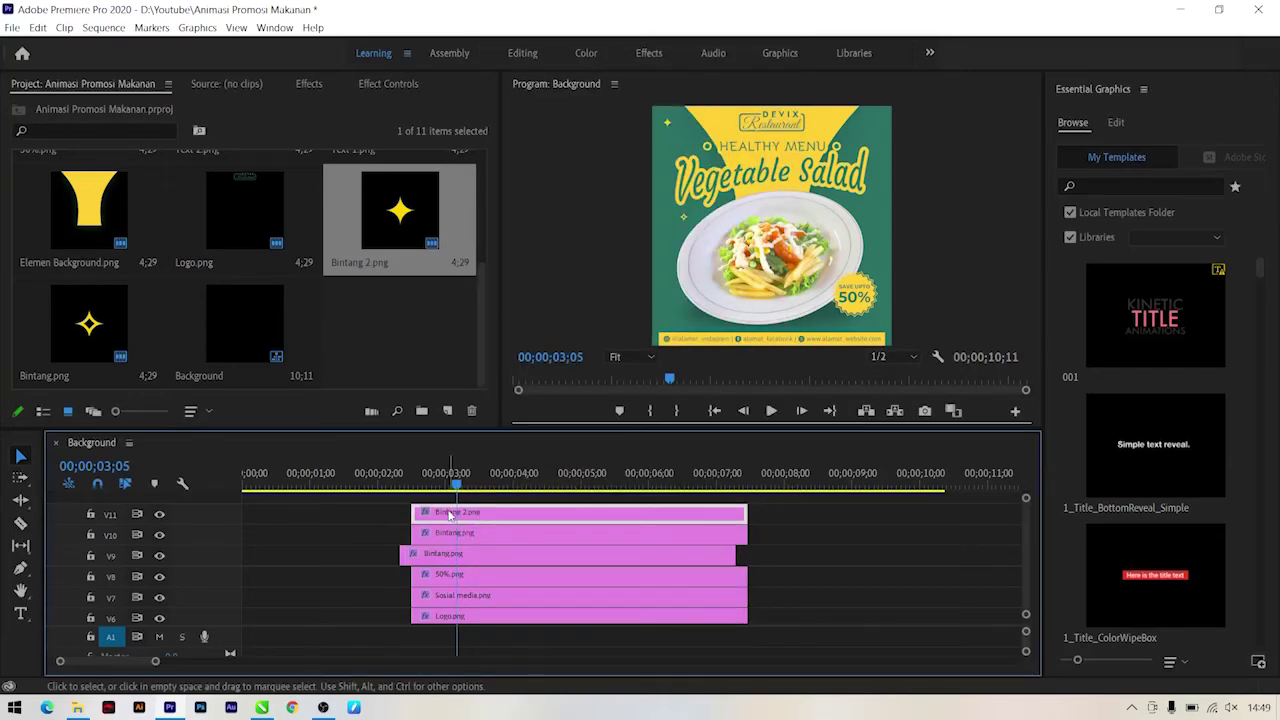
pyautogui.click(386, 84)
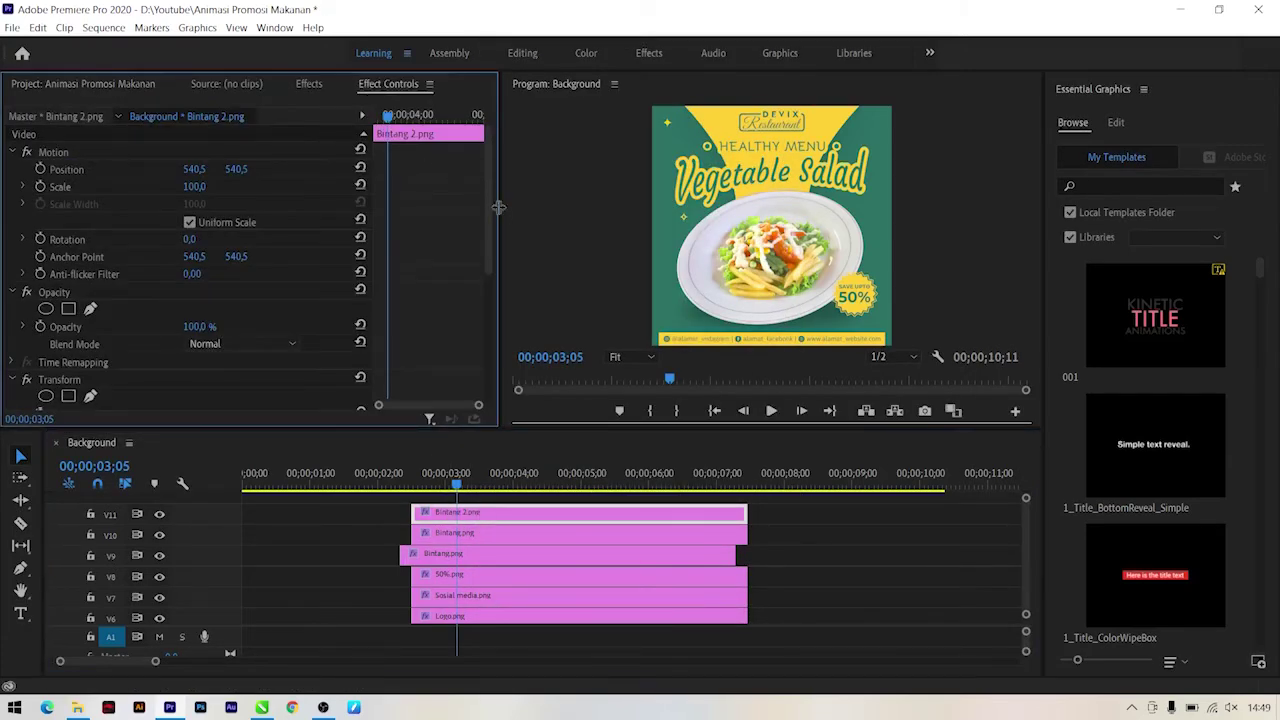
# Step: Move Bintang 2.png to position 46.5, 297.5 and set its scale to 8
pyautogui.moveTo(489, 205); pyautogui.dragTo(489, 320)
pyautogui.moveTo(388, 116); pyautogui.dragTo(388, 120)
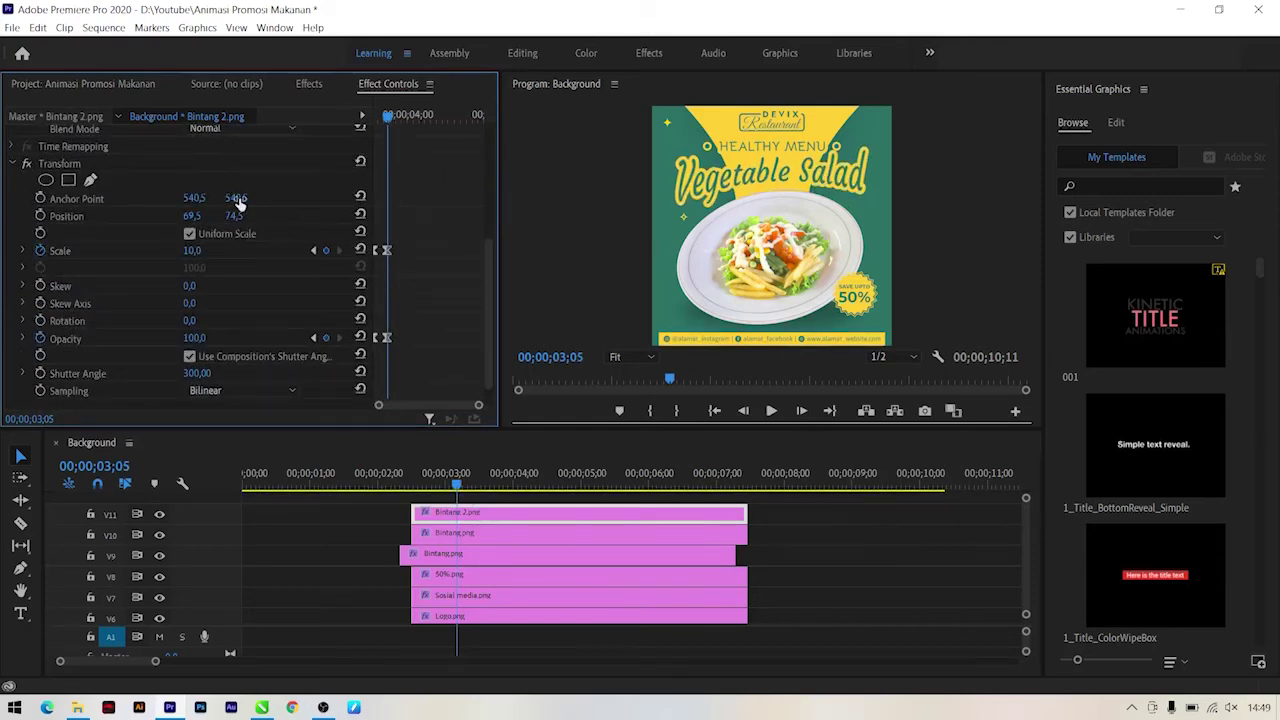
pyautogui.moveTo(234, 215); pyautogui.dragTo(353, 215)
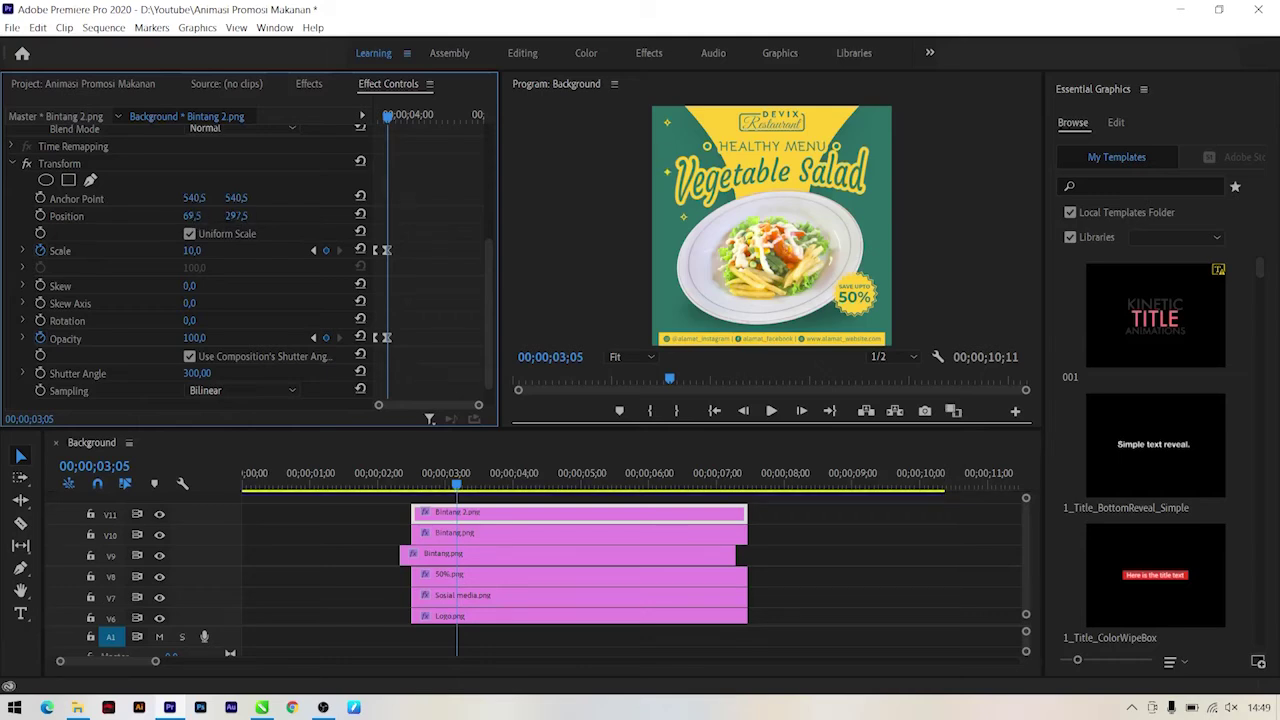
pyautogui.click(211, 251)
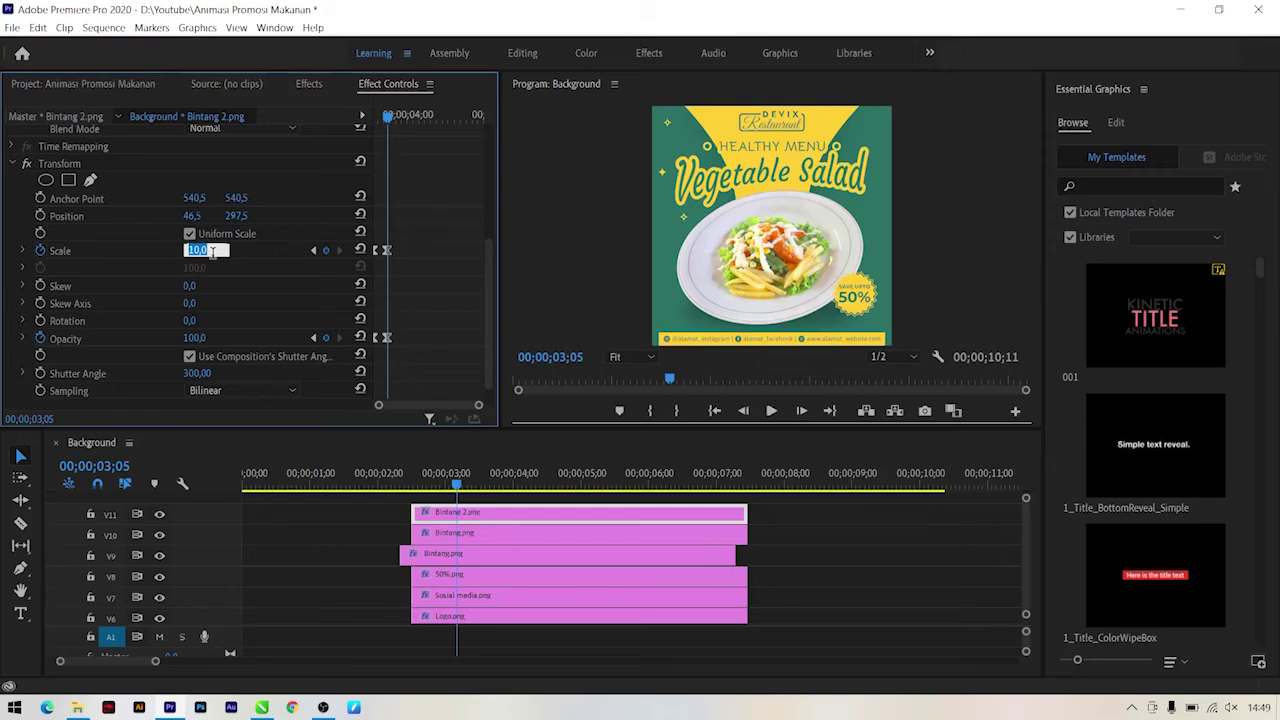
pyautogui.write('8')
pyautogui.press('Return')
# Step: Compare with the Bintang.png star's settings, then reselect the Bintang 2.png clip
pyautogui.click(420, 525)
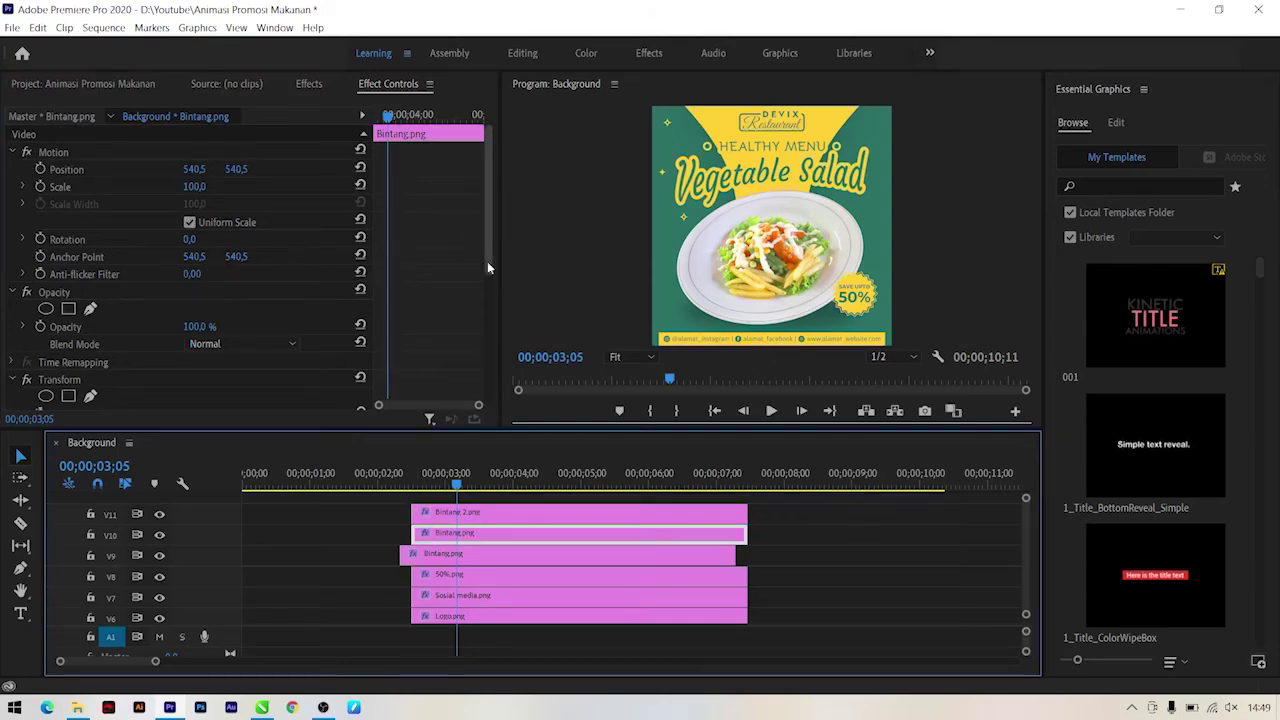
pyautogui.scroll(-1, 490, 309)
pyautogui.scroll(-2, 490, 309)
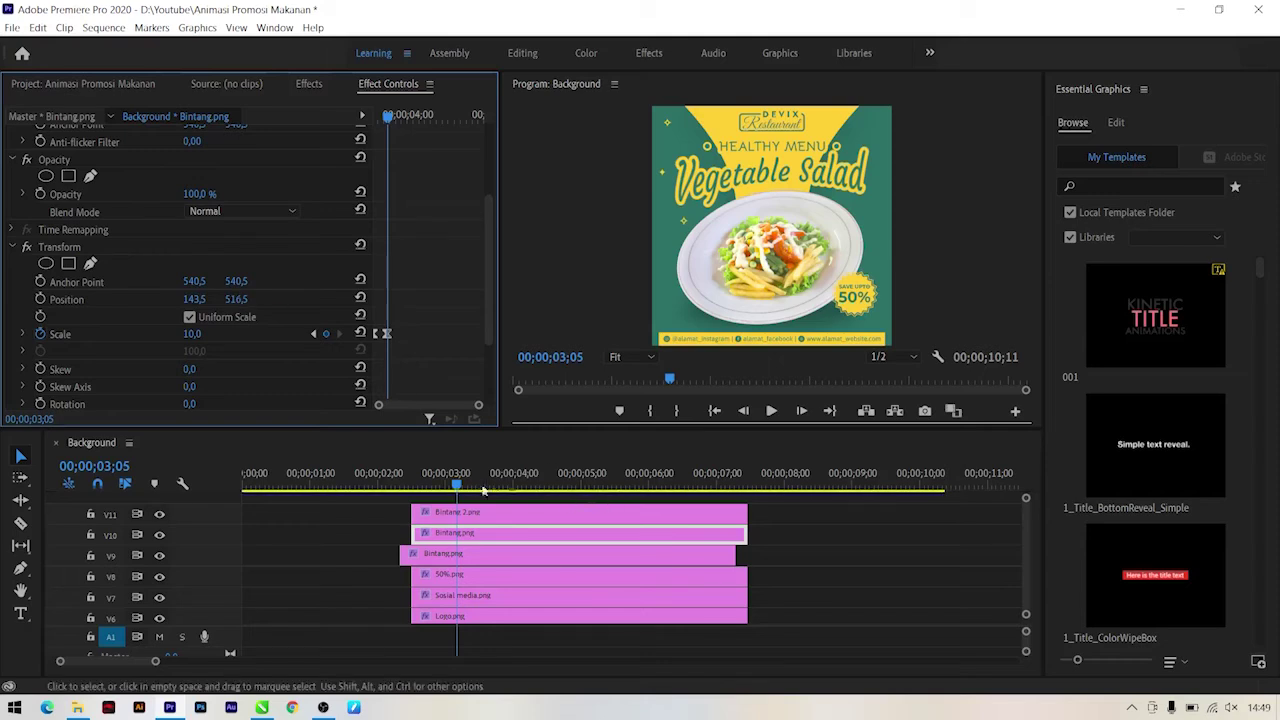
pyautogui.click(437, 516)
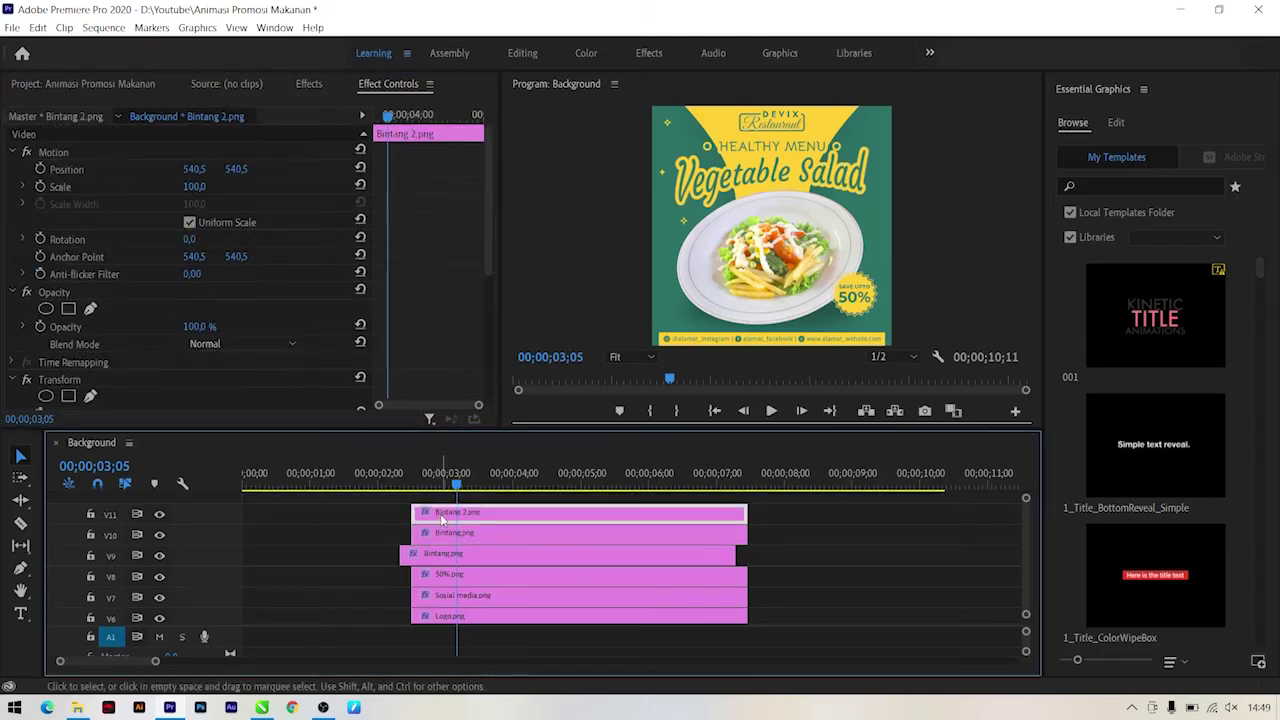
pyautogui.scroll(-5, 700, 540)
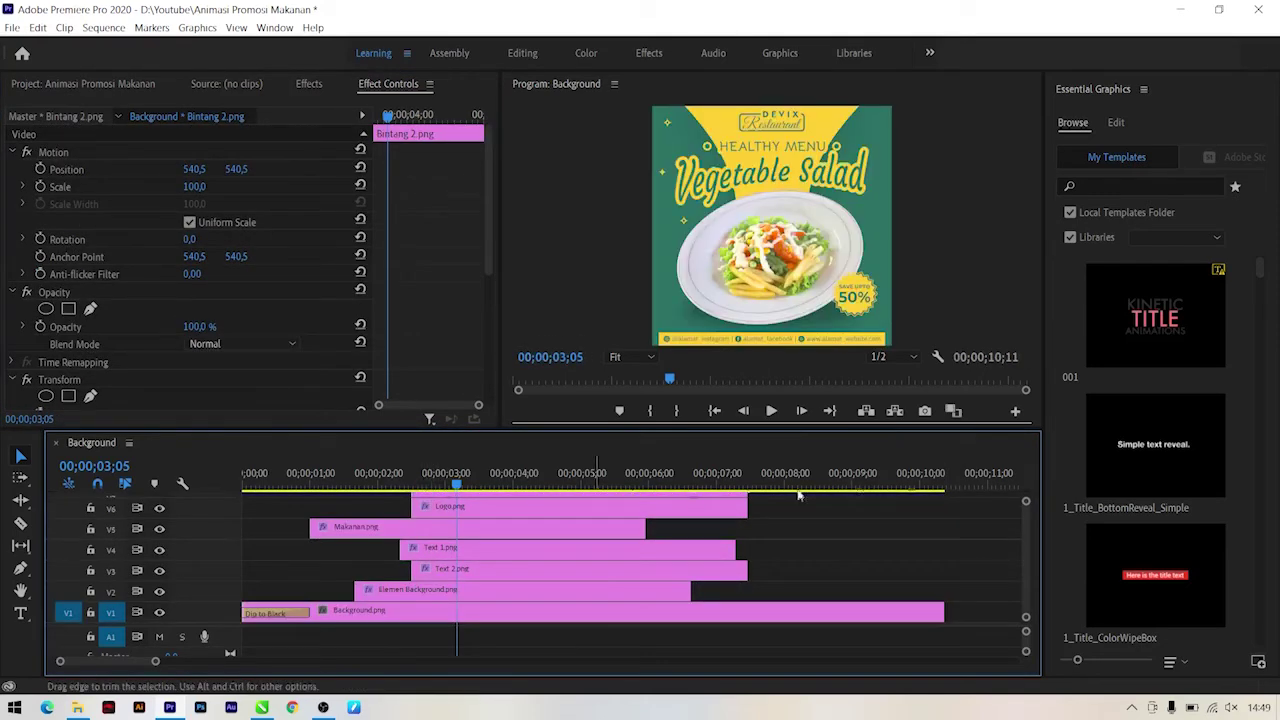
pyautogui.scroll(5, 1020, 535)
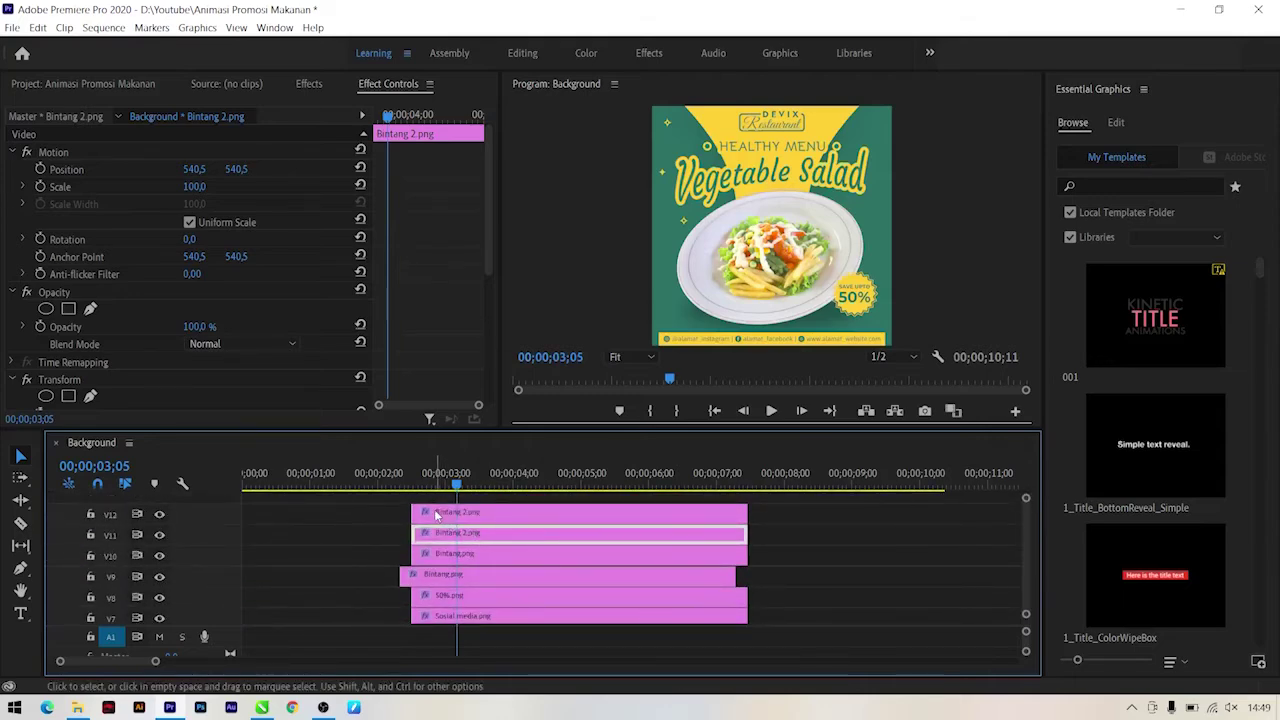
# Step: Start the copied star five frames earlier and reset its Transform anchor point
pyautogui.moveTo(439, 516); pyautogui.dragTo(426, 514)
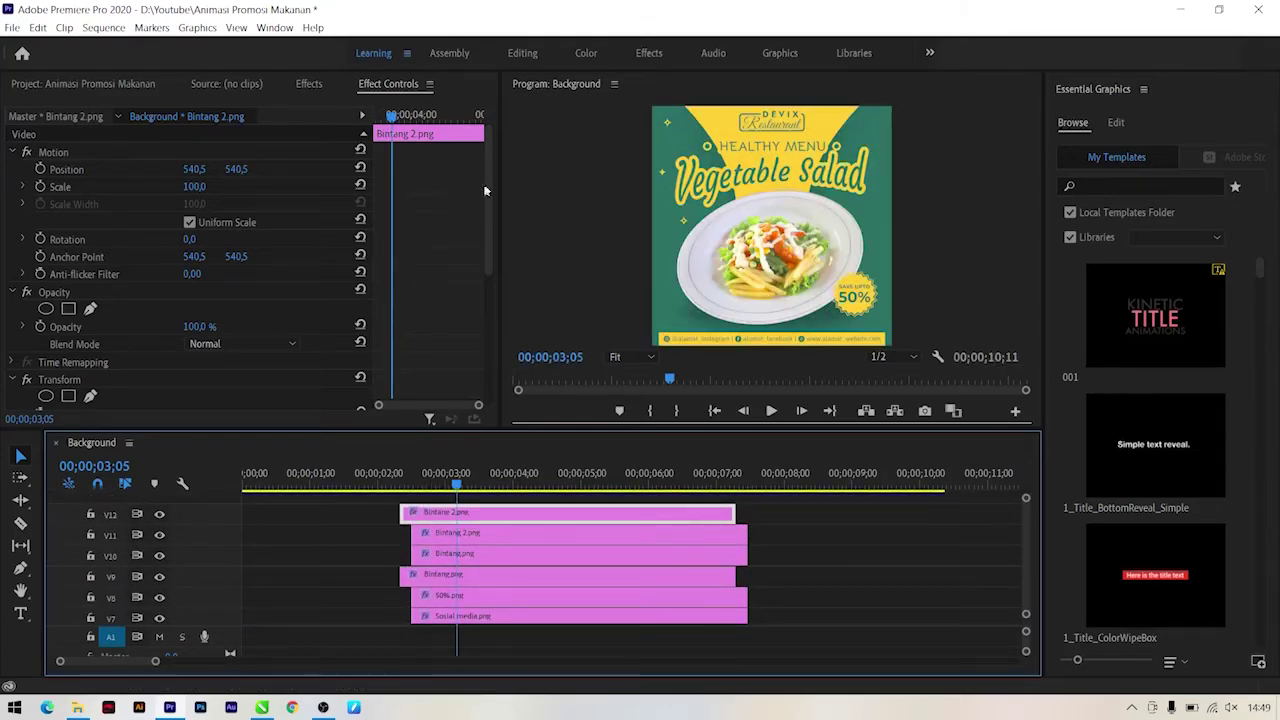
pyautogui.moveTo(487, 212); pyautogui.dragTo(487, 297)
pyautogui.moveTo(398, 116); pyautogui.dragTo(395, 117)
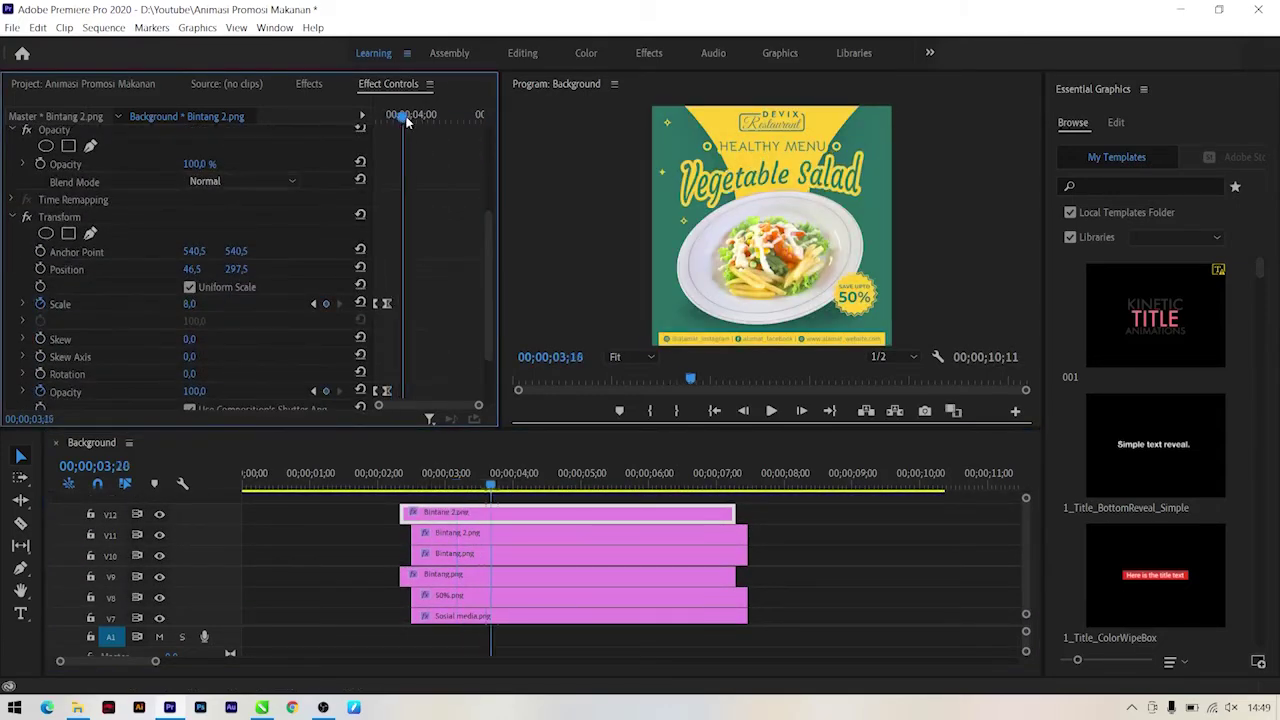
pyautogui.moveTo(235, 251)
pyautogui.mouseDown()
pyautogui.moveTo(299, 251)
pyautogui.moveTo(180, 251)
pyautogui.moveTo(246, 252)
pyautogui.mouseUp()
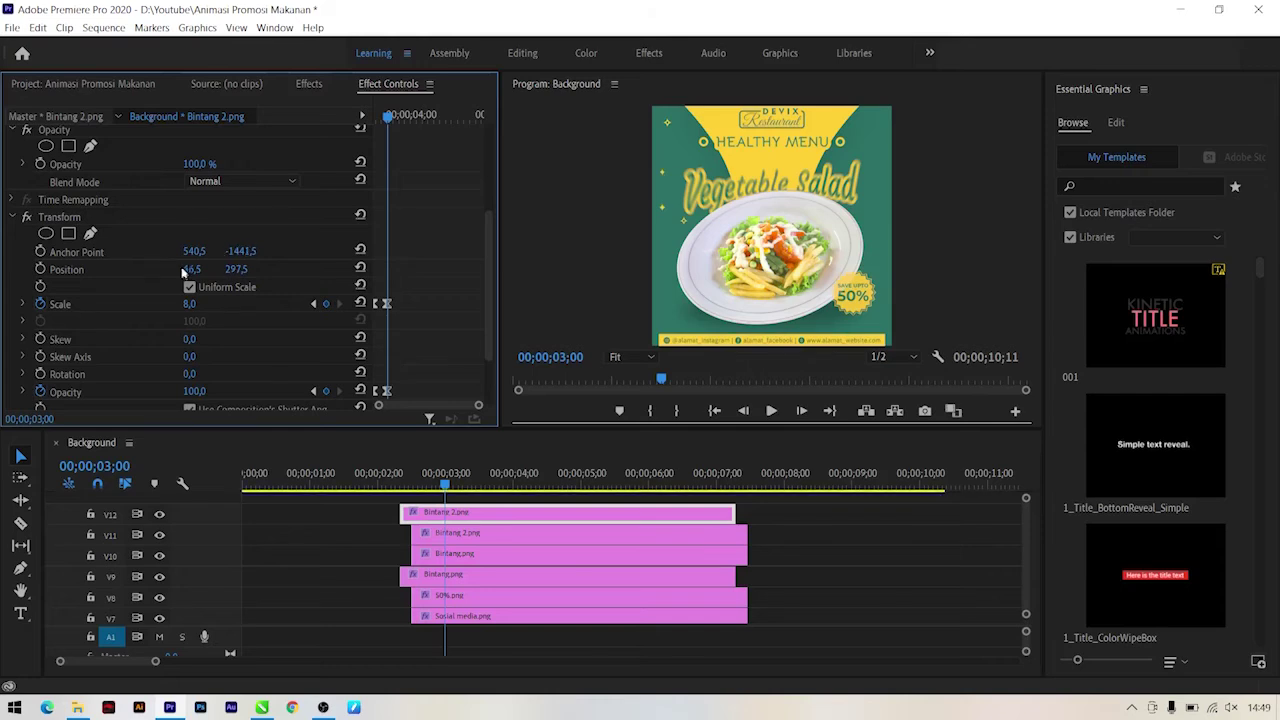
pyautogui.click(360, 250)
# Step: Move the copy to position 1011.5, 127.5 and preview it around 02;13
pyautogui.moveTo(191, 269); pyautogui.dragTo(388, 269)
pyautogui.moveTo(194, 269)
pyautogui.mouseDown()
pyautogui.moveTo(208, 269)
pyautogui.moveTo(170, 269)
pyautogui.mouseUp()
pyautogui.click(409, 490)
pyautogui.moveTo(441, 485)
pyautogui.mouseDown()
pyautogui.moveTo(385, 483)
pyautogui.moveTo(443, 485)
pyautogui.moveTo(430, 500)
pyautogui.mouseUp()
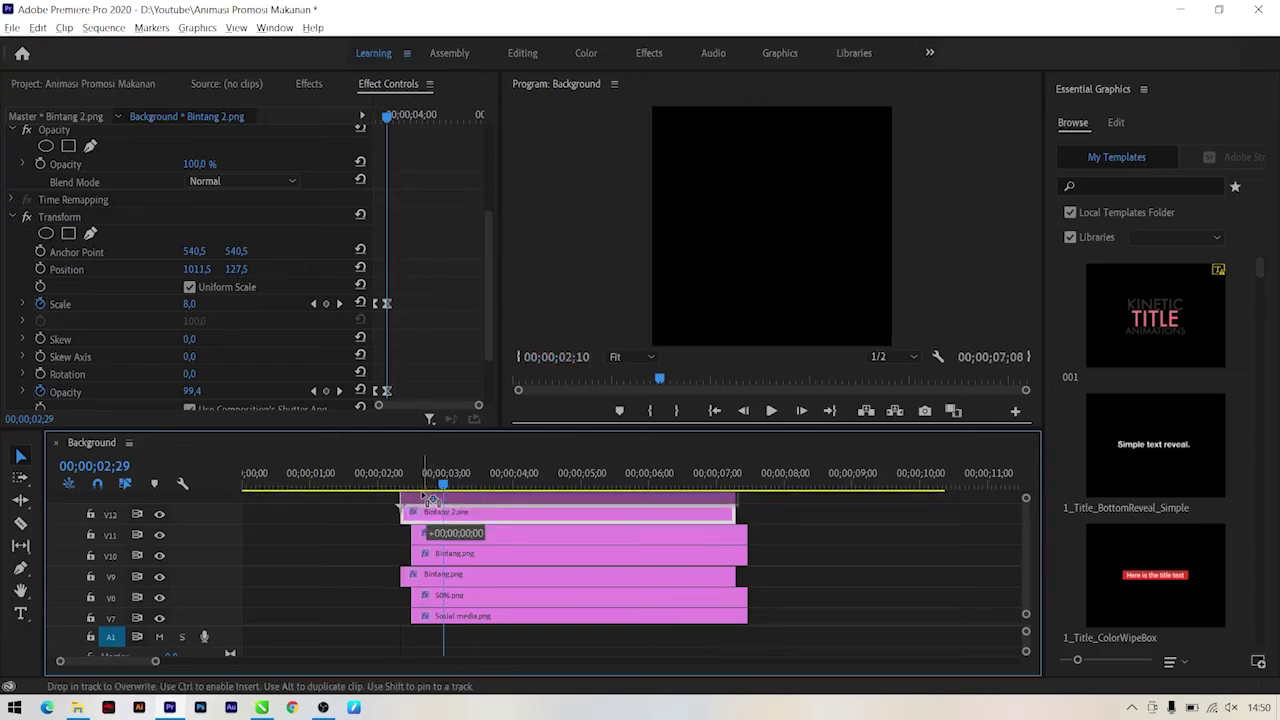
# Step: Move the topmost Bintang 2.png copy down toward the lower-left, to Y 717.5
pyautogui.scroll(-5, 600, 560)
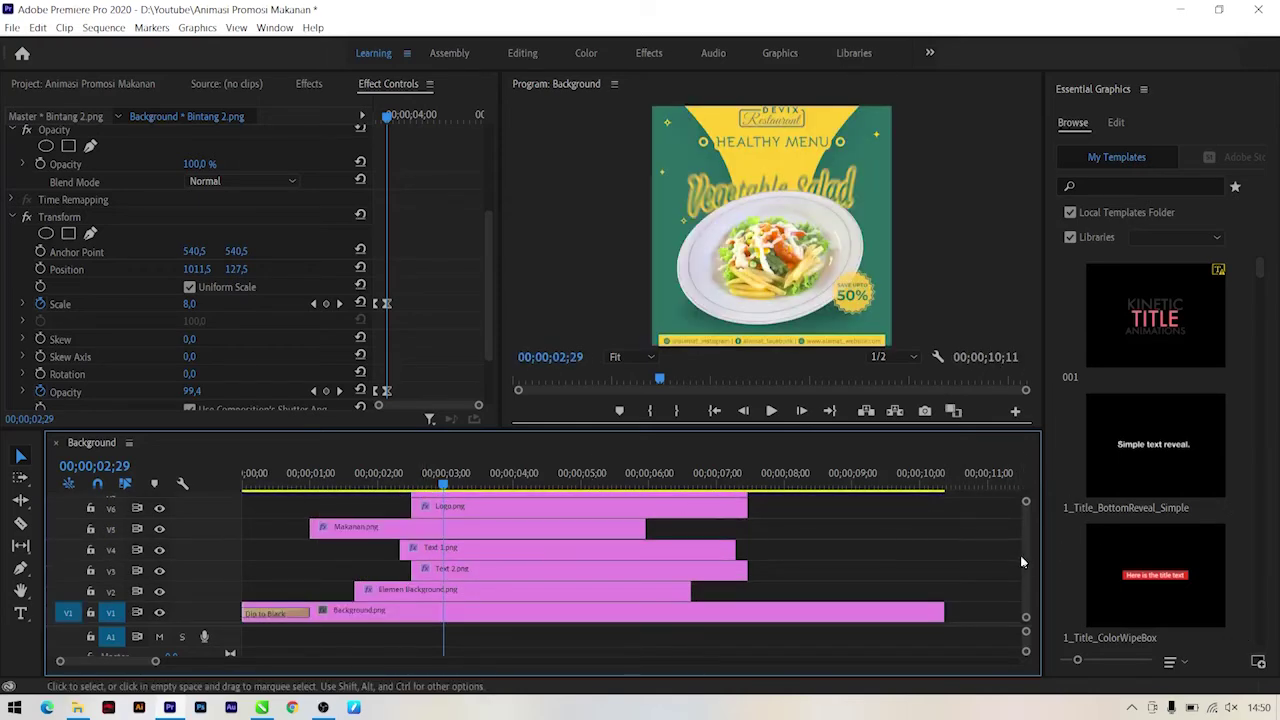
pyautogui.scroll(5, 1020, 555)
pyautogui.click(493, 514)
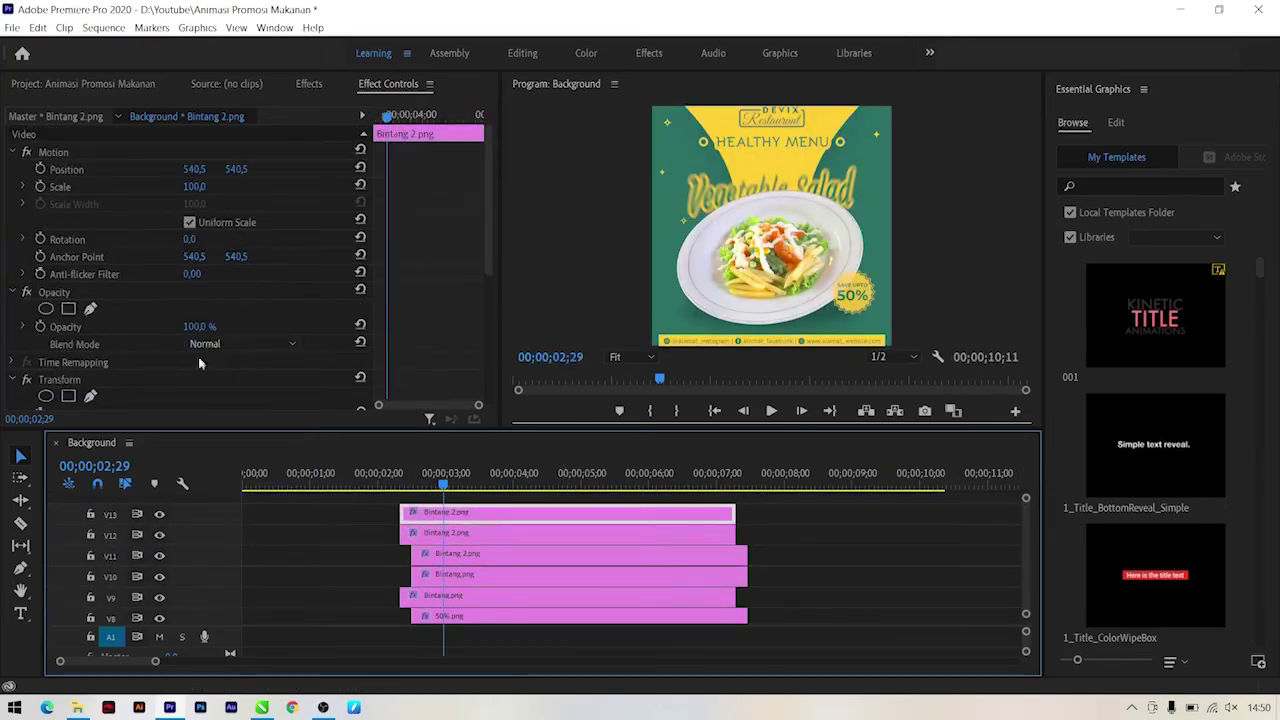
pyautogui.scroll(-4, 44, 317)
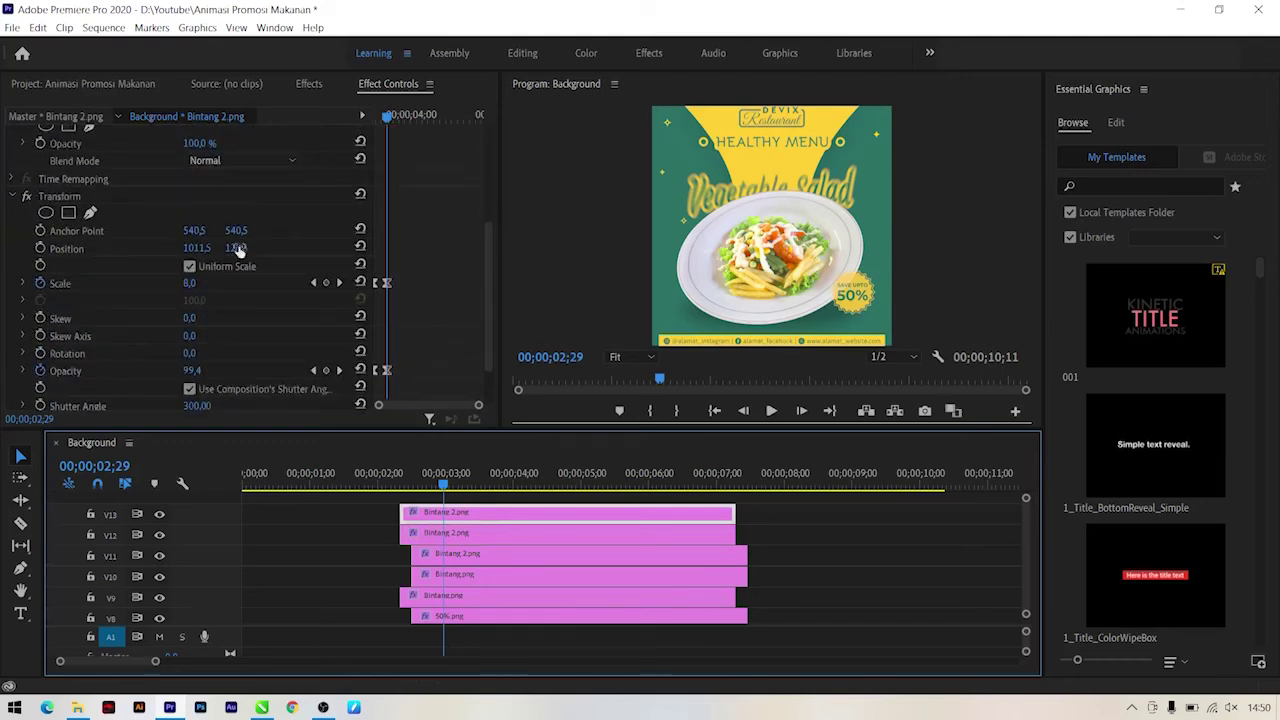
pyautogui.moveTo(236, 248); pyautogui.dragTo(240, 248)
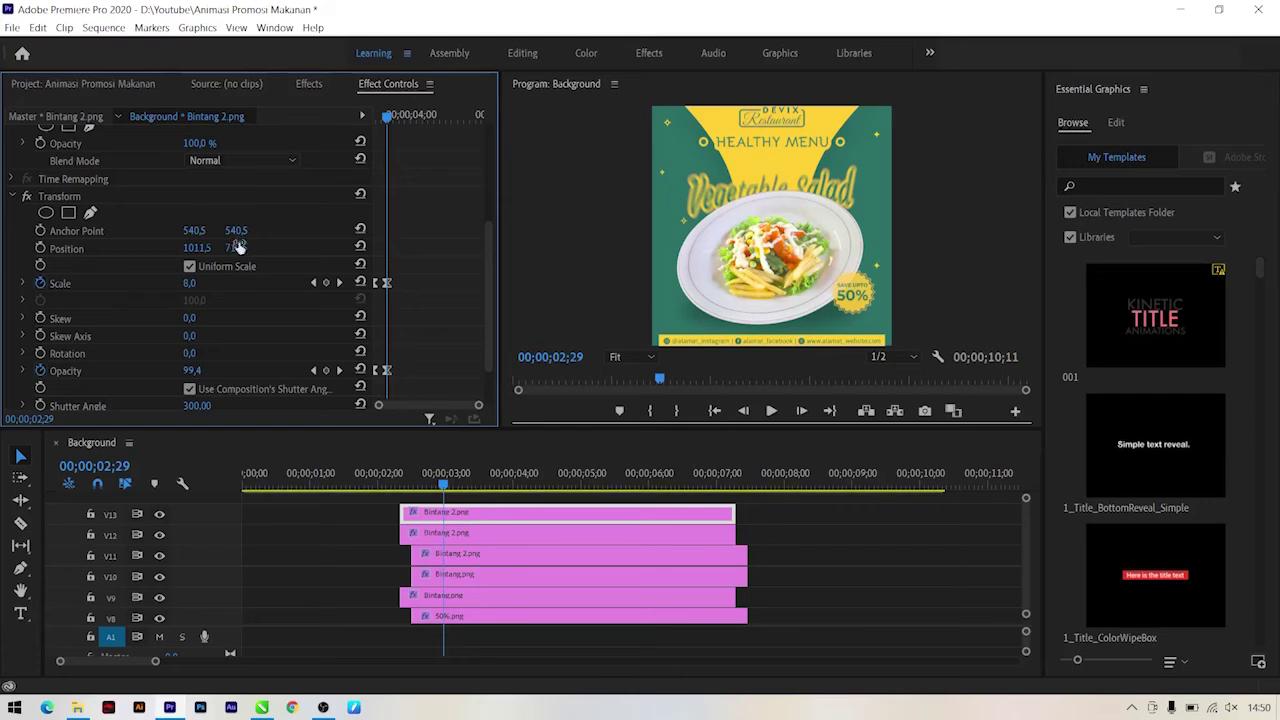
pyautogui.moveTo(236, 248); pyautogui.dragTo(230, 331)
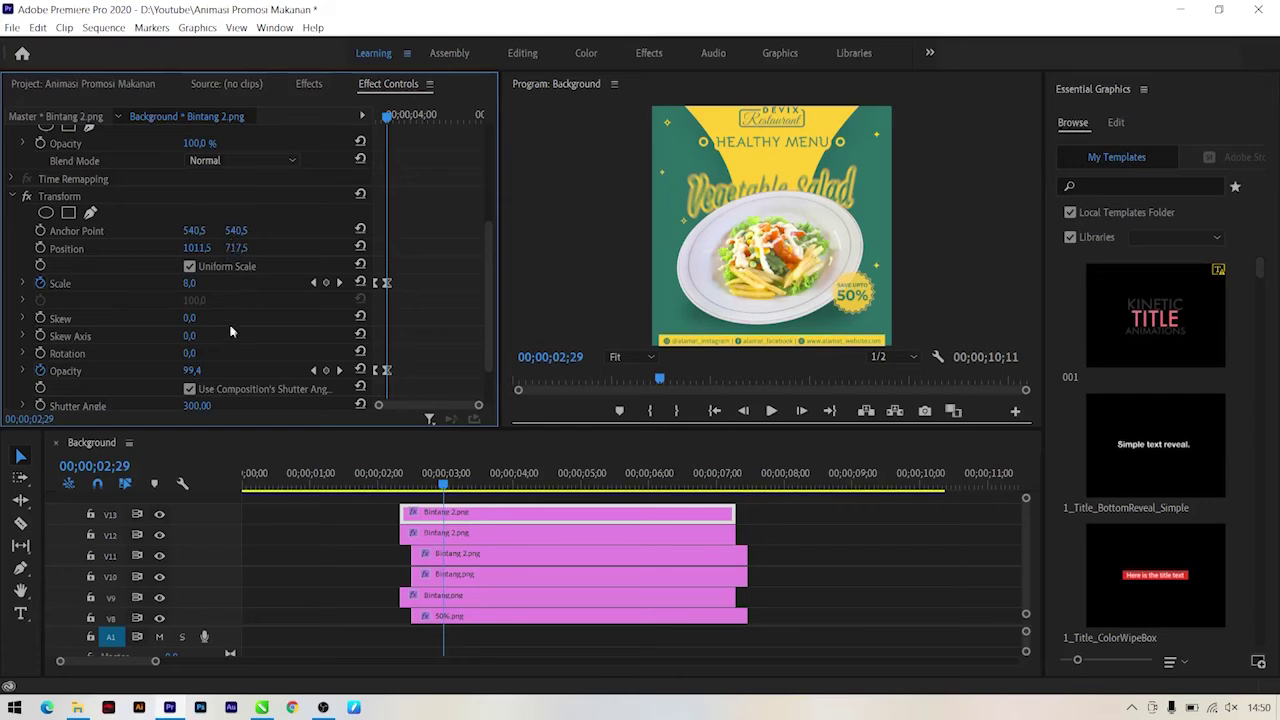
# Step: Review the V11 and V14 Bintang 2 stars, ending with the V11 star selected
pyautogui.click(430, 563)
pyautogui.scroll(-5, 430, 563)
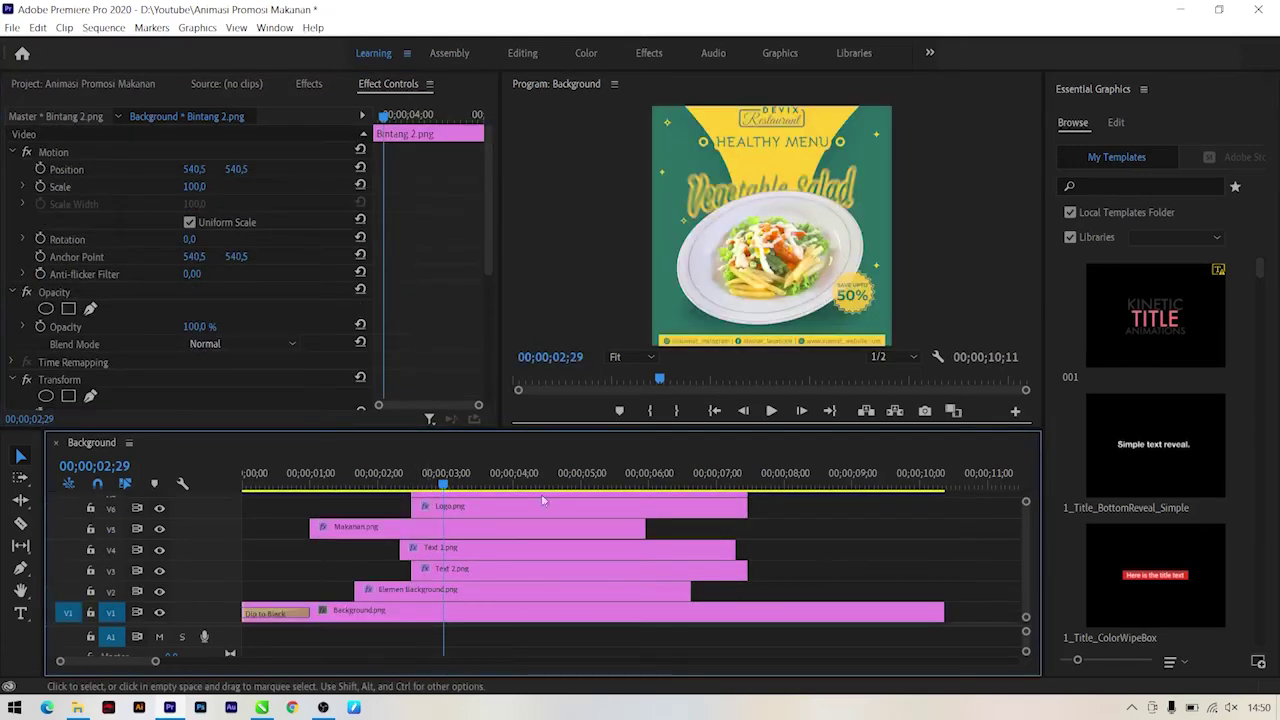
pyautogui.scroll(5, 1026, 540)
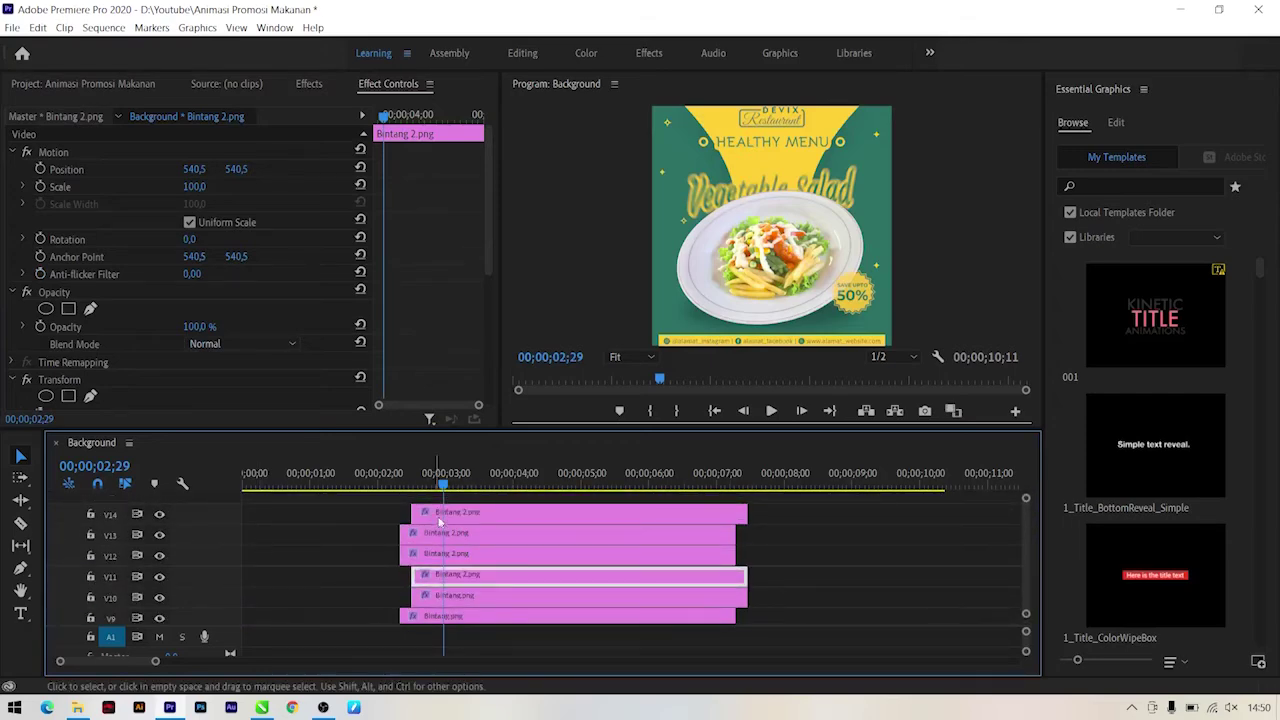
pyautogui.click(439, 515)
pyautogui.scroll(-2, 400, 240)
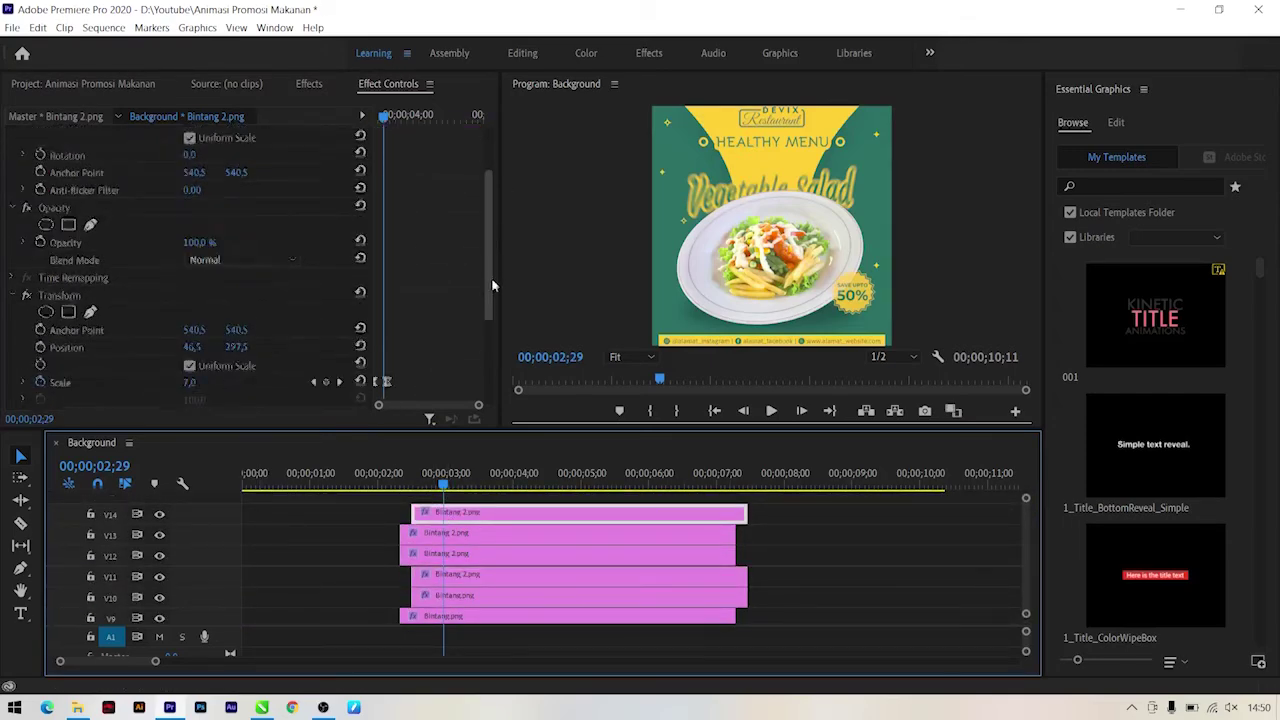
pyautogui.scroll(-3, 336, 258)
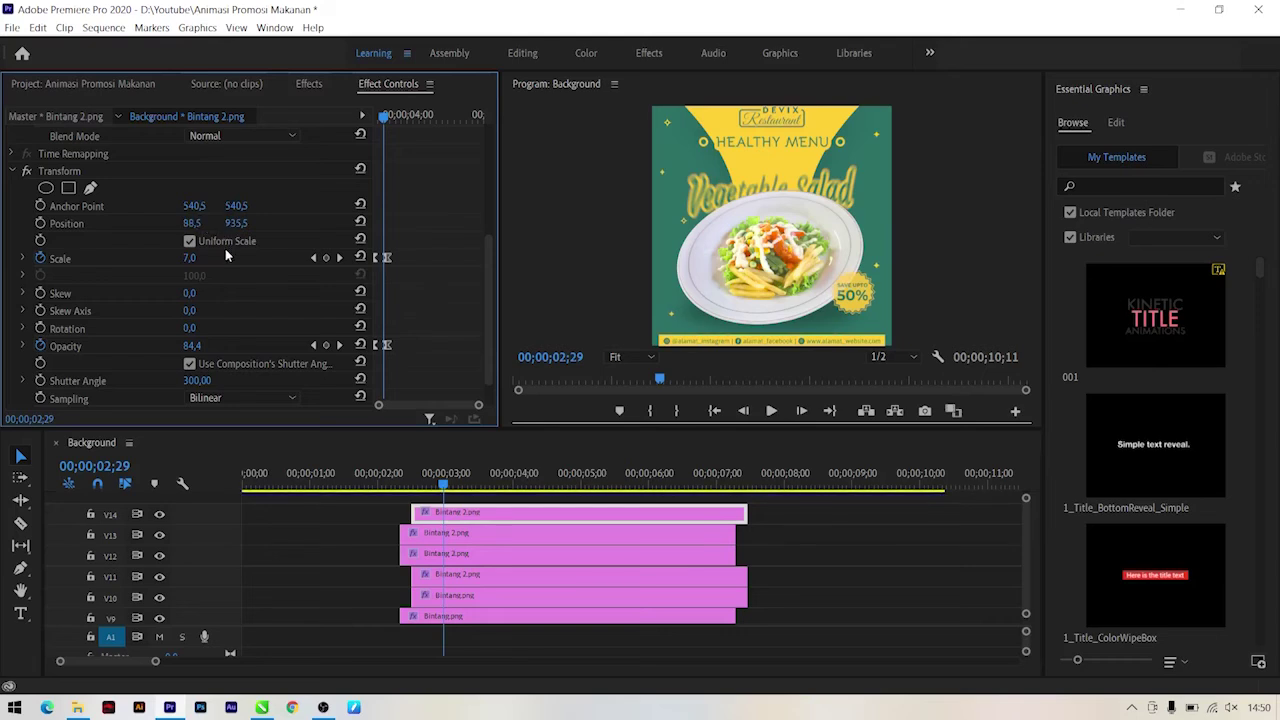
pyautogui.click(455, 574)
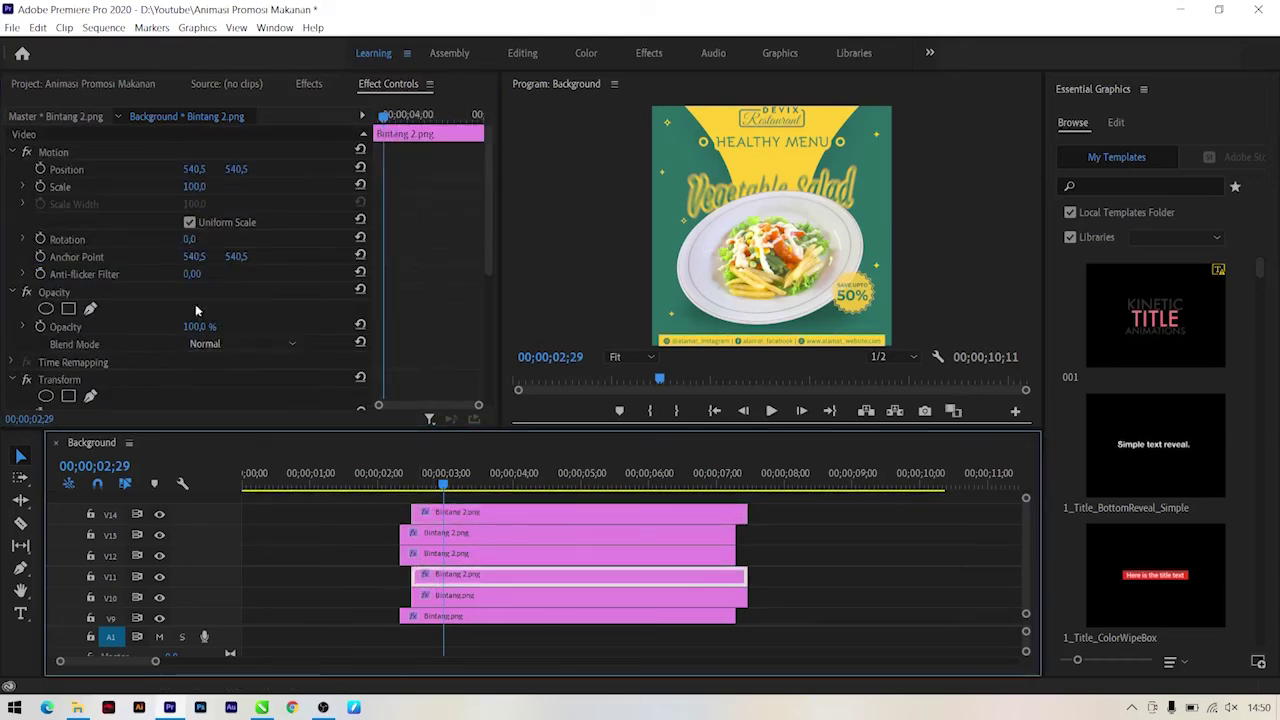
# Step: Shift the V11 star slightly to the right
pyautogui.scroll(-3, 197, 311)
pyautogui.scroll(-1, 195, 305)
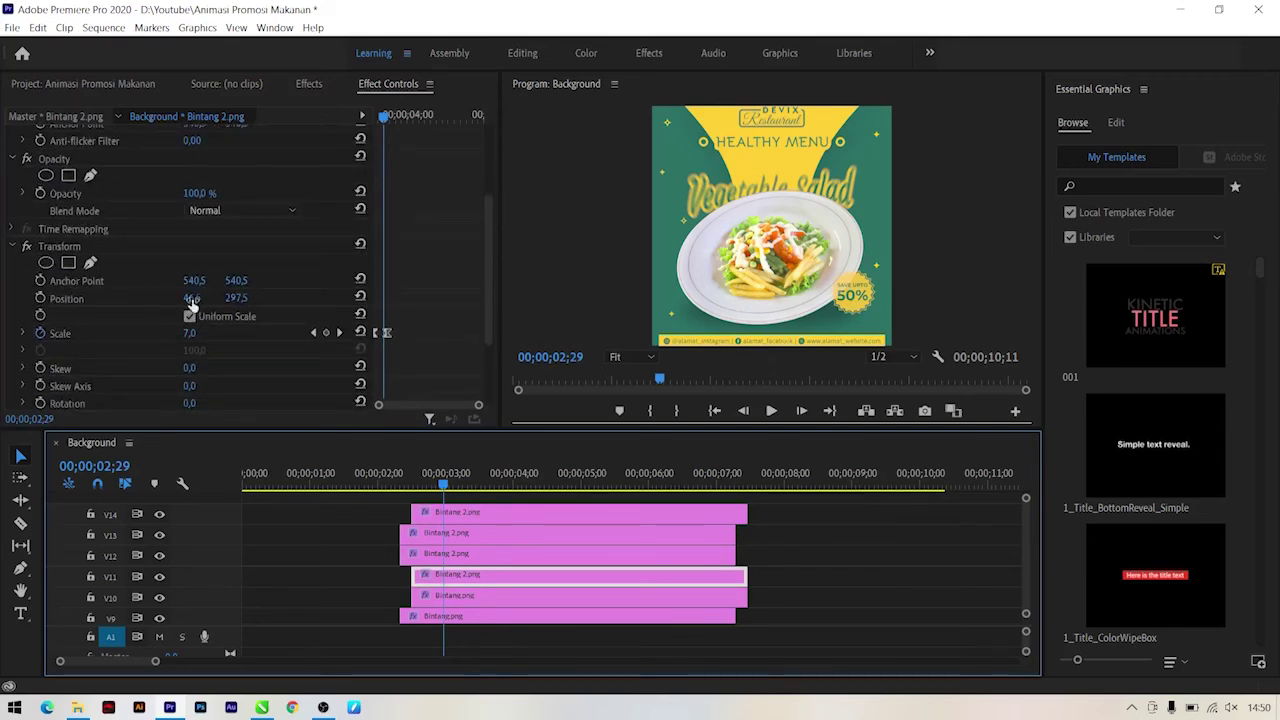
pyautogui.moveTo(191, 302)
pyautogui.mouseDown()
pyautogui.moveTo(169, 302)
pyautogui.moveTo(195, 298)
pyautogui.mouseUp()
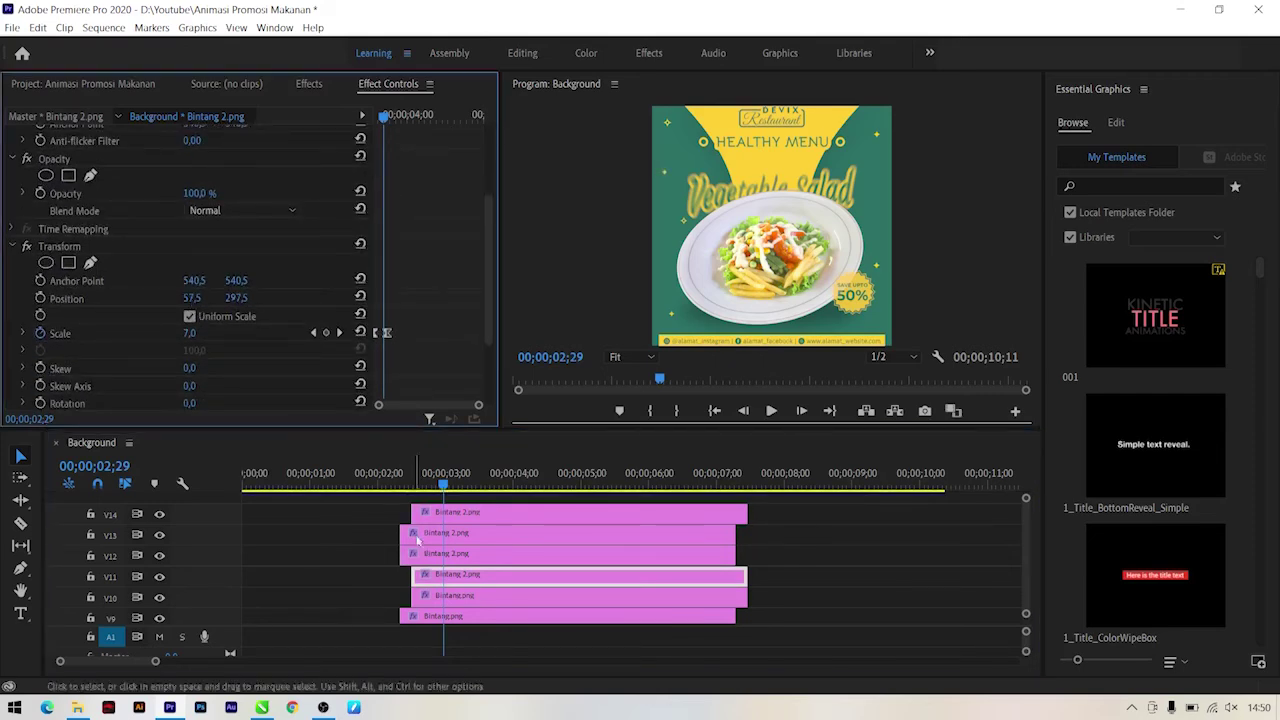
# Step: Slide the V10 Bintang.png star horizontally into place and begin copying it upward
pyautogui.click(452, 603)
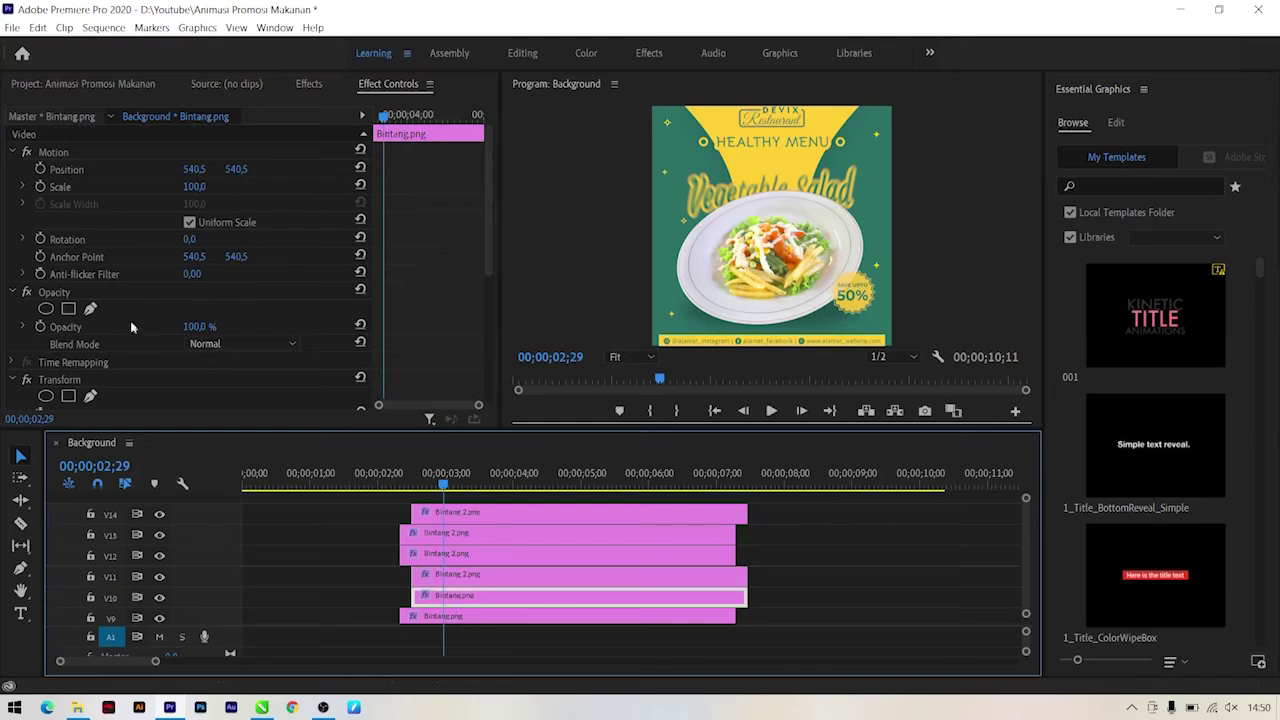
pyautogui.scroll(-3, 128, 324)
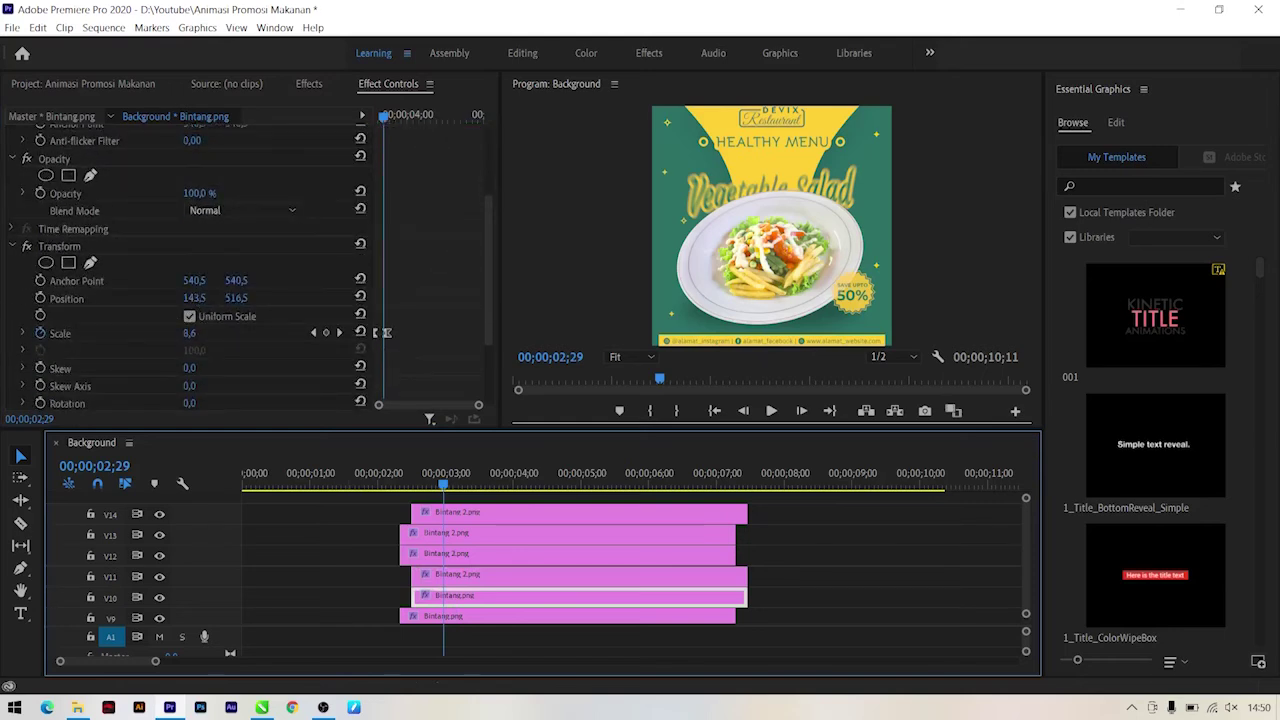
pyautogui.moveTo(193, 298)
pyautogui.mouseDown()
pyautogui.moveTo(172, 298)
pyautogui.moveTo(230, 298)
pyautogui.mouseUp()
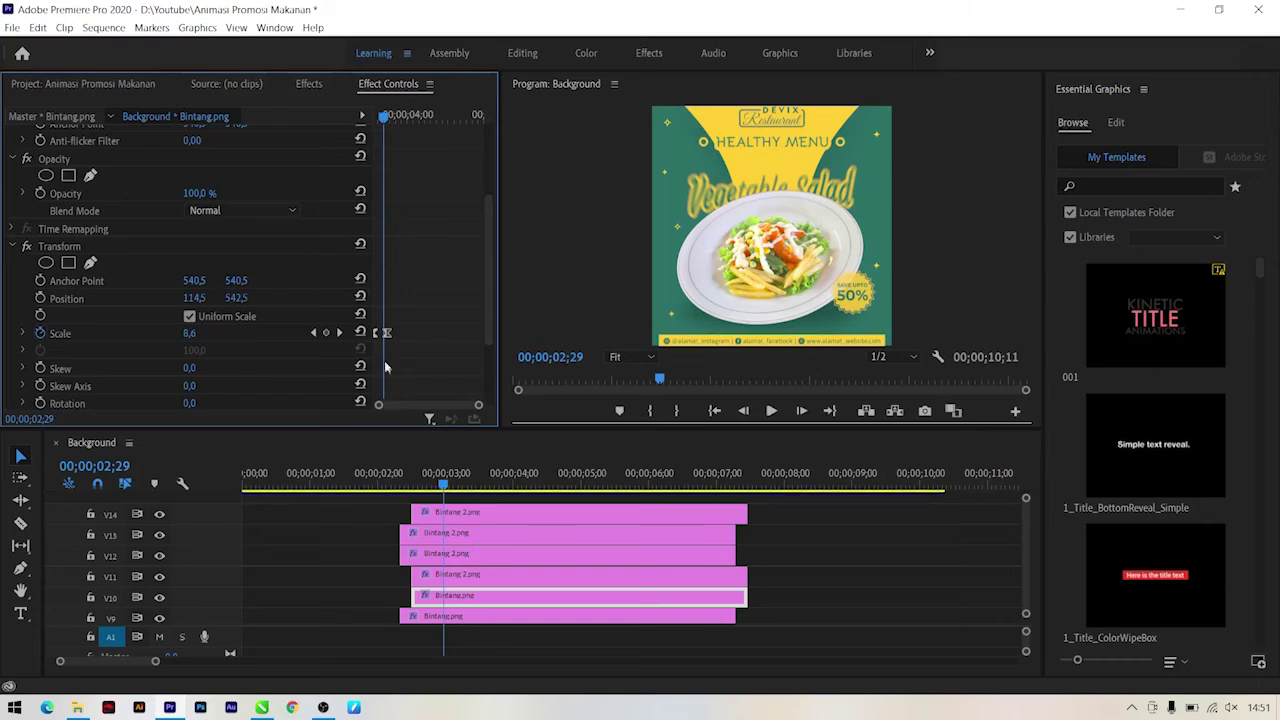
pyautogui.moveTo(376, 486)
pyautogui.mouseDown()
pyautogui.moveTo(418, 480)
pyautogui.moveTo(382, 462)
pyautogui.moveTo(477, 477)
pyautogui.mouseUp()
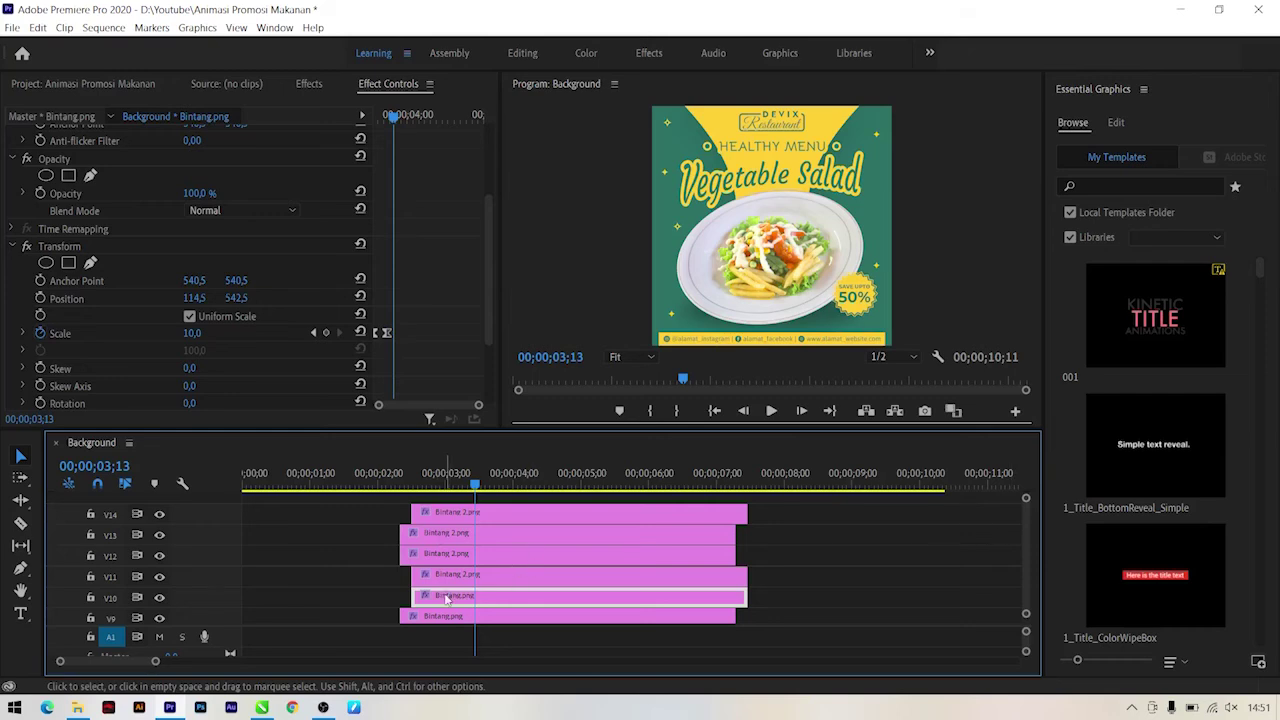
pyautogui.moveTo(447, 598); pyautogui.dragTo(442, 500)
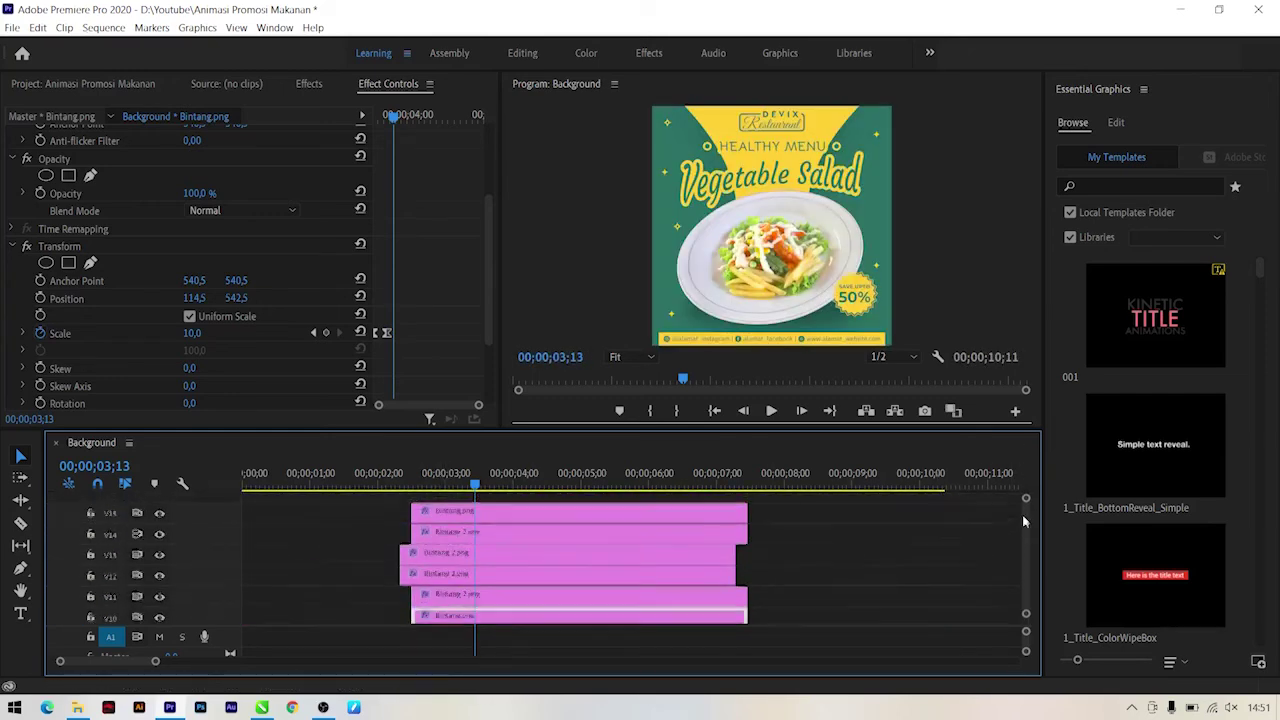
# Step: Drop the V10 star copy onto new track V15 and select it
pyautogui.moveTo(442, 500); pyautogui.dragTo(487, 540)
pyautogui.click(482, 513)
pyautogui.scroll(-2, 204, 298)
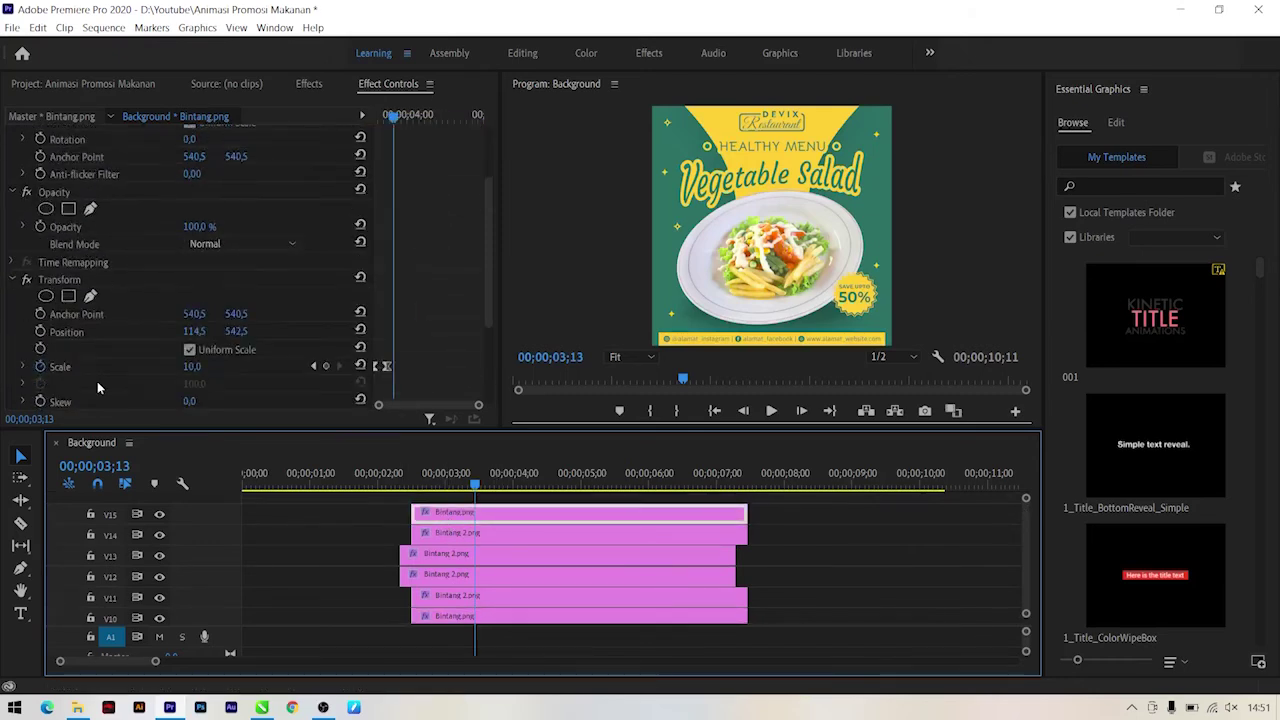
# Step: Move the V15 star to position 959.5, 459.5 and expand the timeline to show all tracks
pyautogui.moveTo(207, 268); pyautogui.dragTo(255, 268)
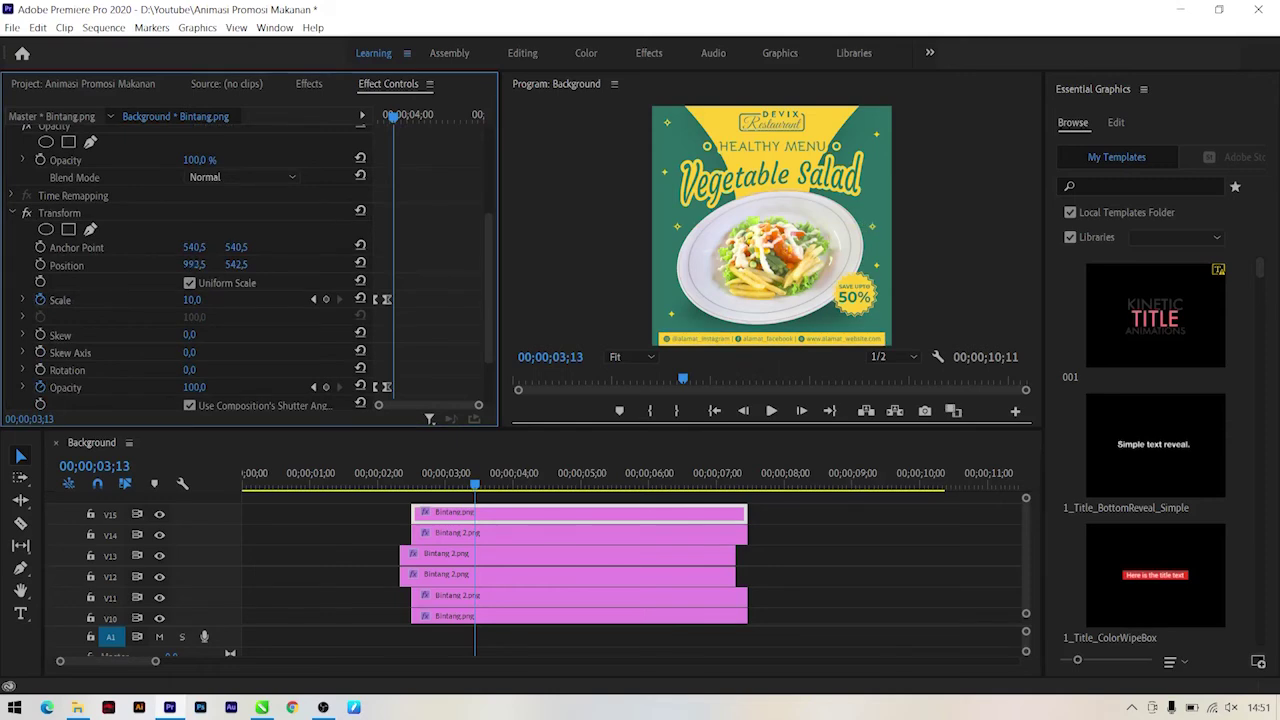
pyautogui.moveTo(228, 267); pyautogui.dragTo(226, 267)
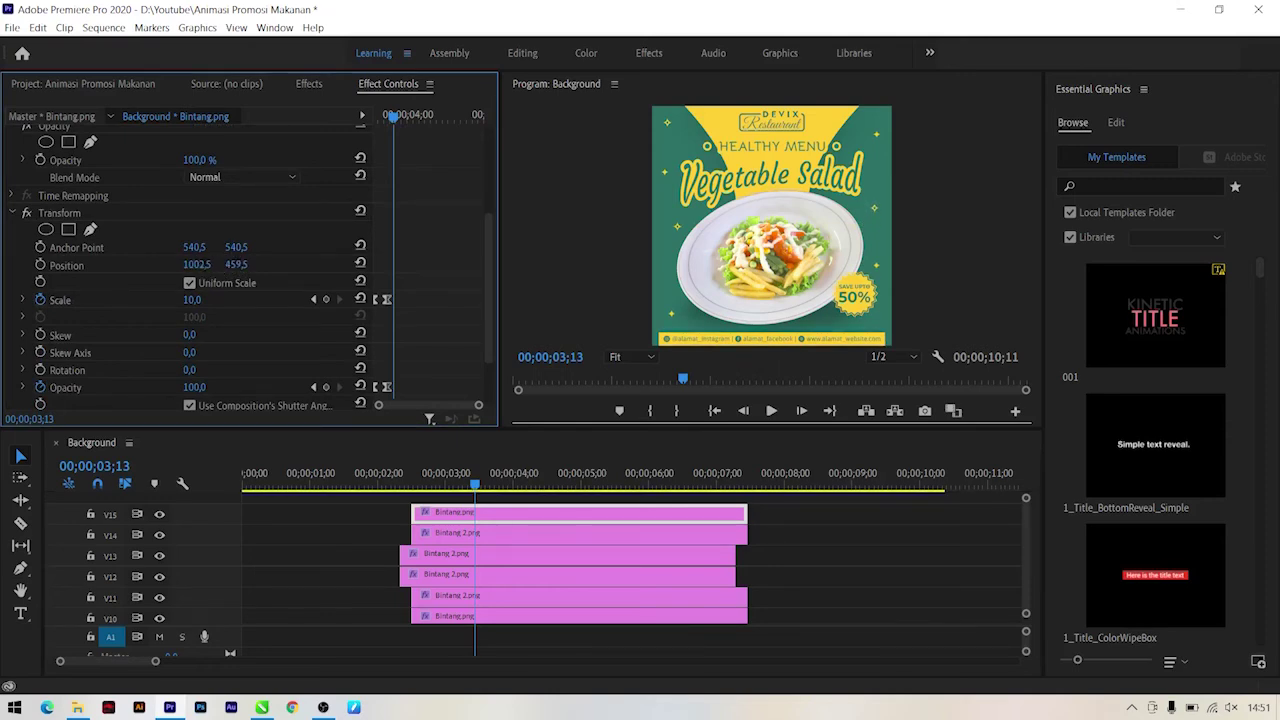
pyautogui.moveTo(206, 265); pyautogui.dragTo(204, 265)
pyautogui.moveTo(409, 488)
pyautogui.mouseDown()
pyautogui.moveTo(507, 482)
pyautogui.moveTo(472, 482)
pyautogui.mouseUp()
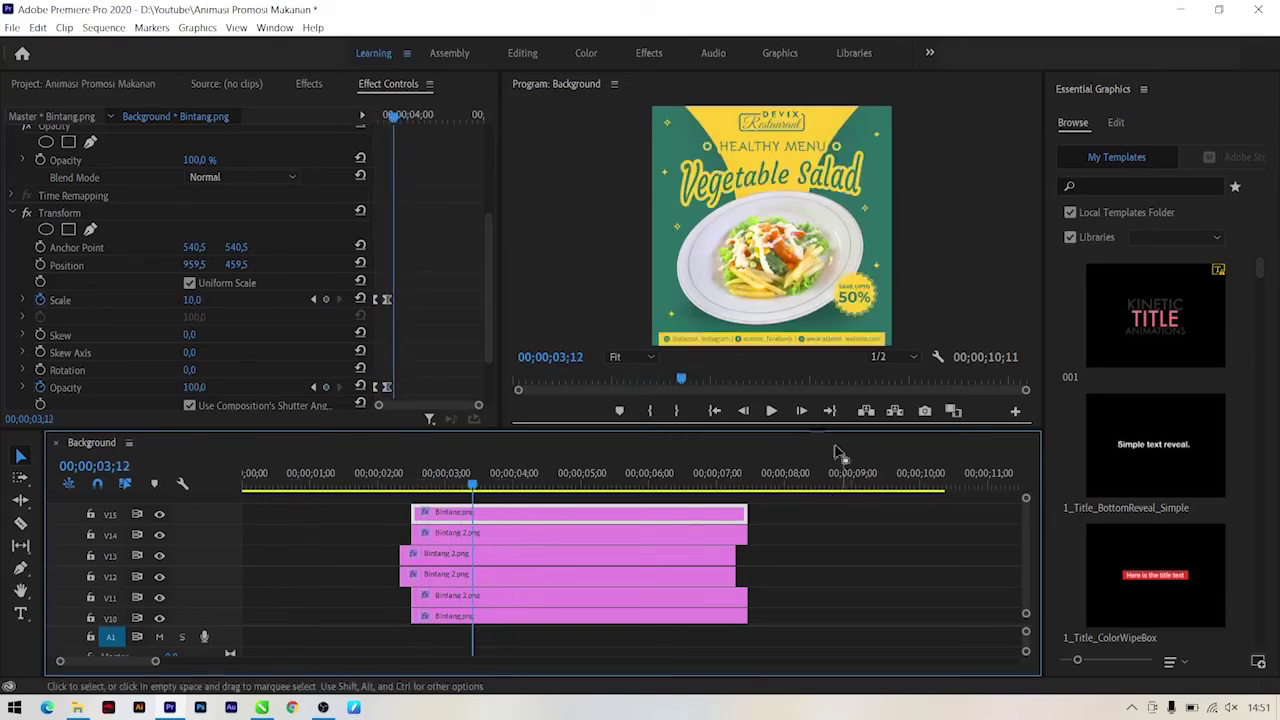
pyautogui.moveTo(779, 430); pyautogui.dragTo(784, 173)
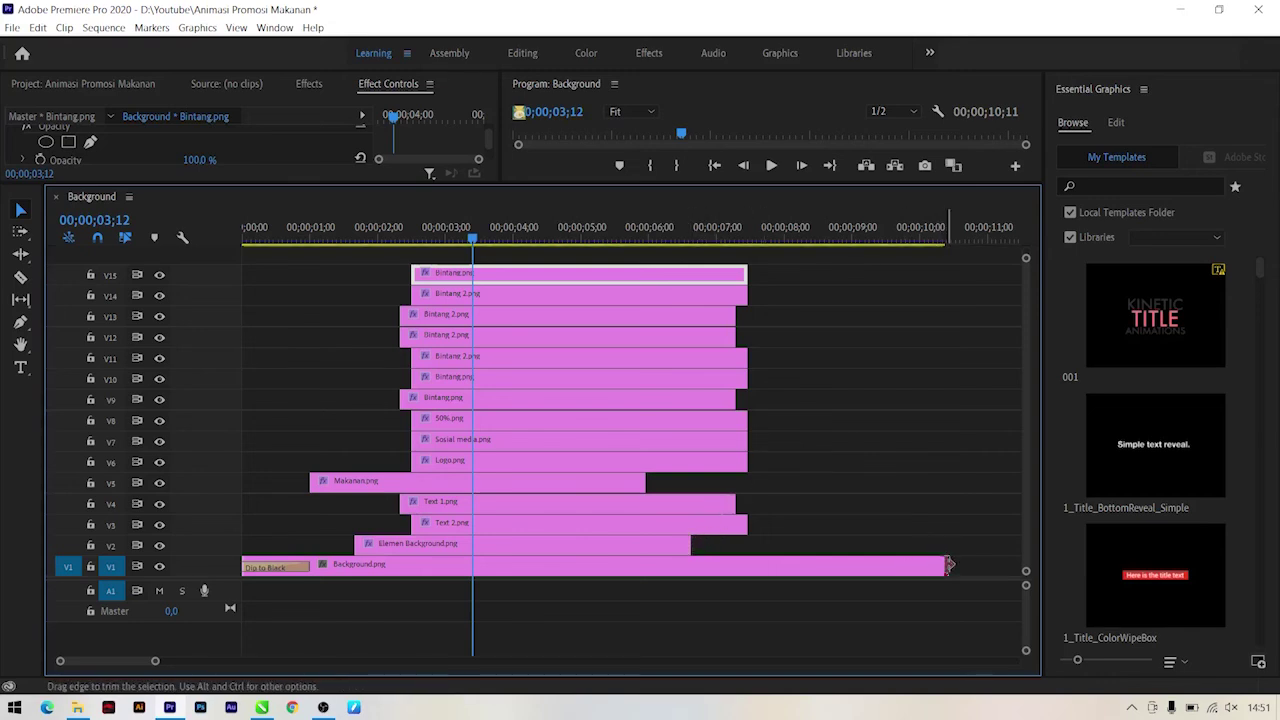
# Step: Trim or extend the Background, Makanan.png and Bintang.png star clips to end at 00;00;07;14, then enlarge the Program monitor
pyautogui.moveTo(949, 565)
pyautogui.mouseDown()
pyautogui.moveTo(746, 566)
pyautogui.moveTo(746, 548)
pyautogui.mouseUp()
pyautogui.moveTo(735, 501); pyautogui.dragTo(746, 501)
pyautogui.moveTo(650, 481); pyautogui.dragTo(746, 481)
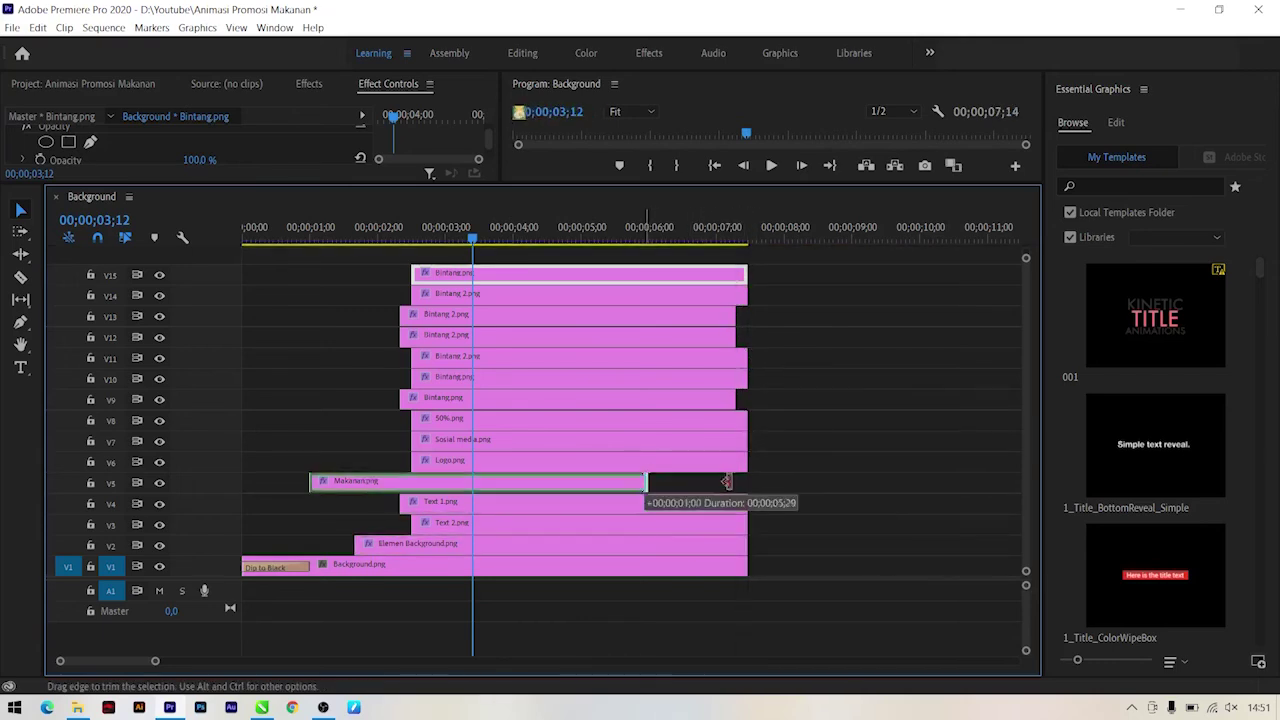
pyautogui.moveTo(737, 399)
pyautogui.mouseDown()
pyautogui.moveTo(738, 365)
pyautogui.moveTo(746, 399)
pyautogui.mouseUp()
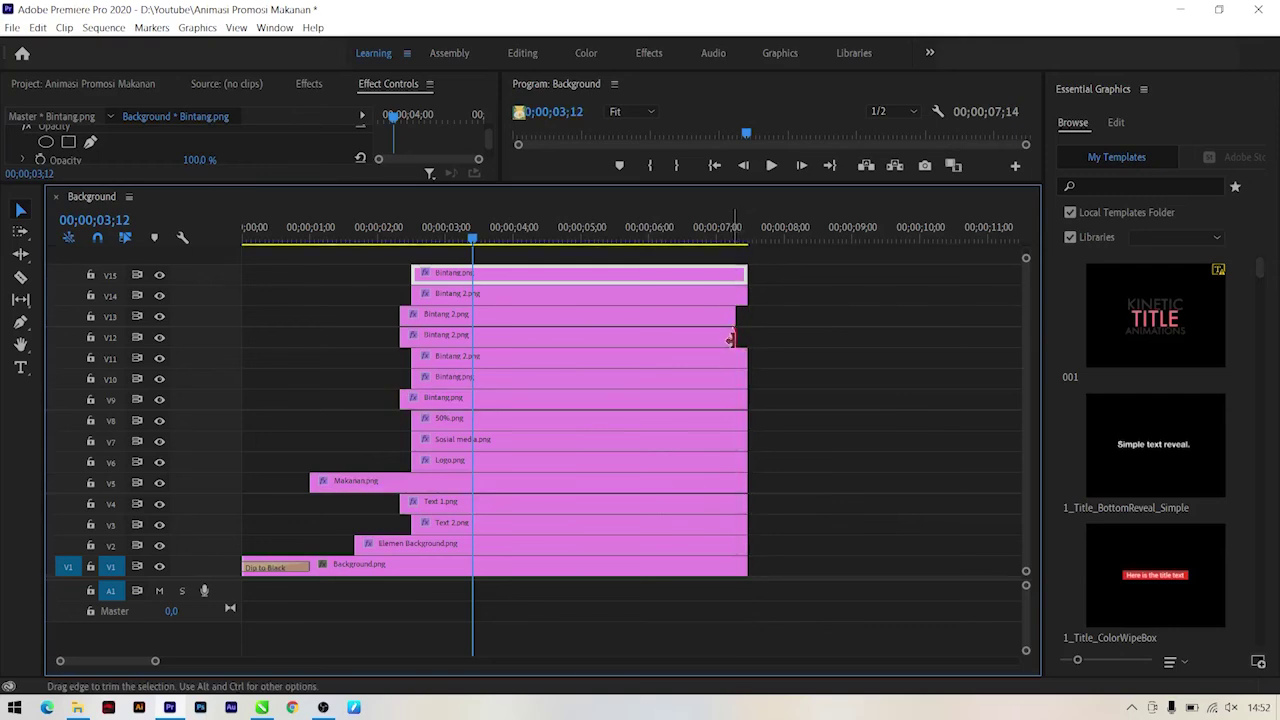
pyautogui.moveTo(735, 336); pyautogui.dragTo(746, 315)
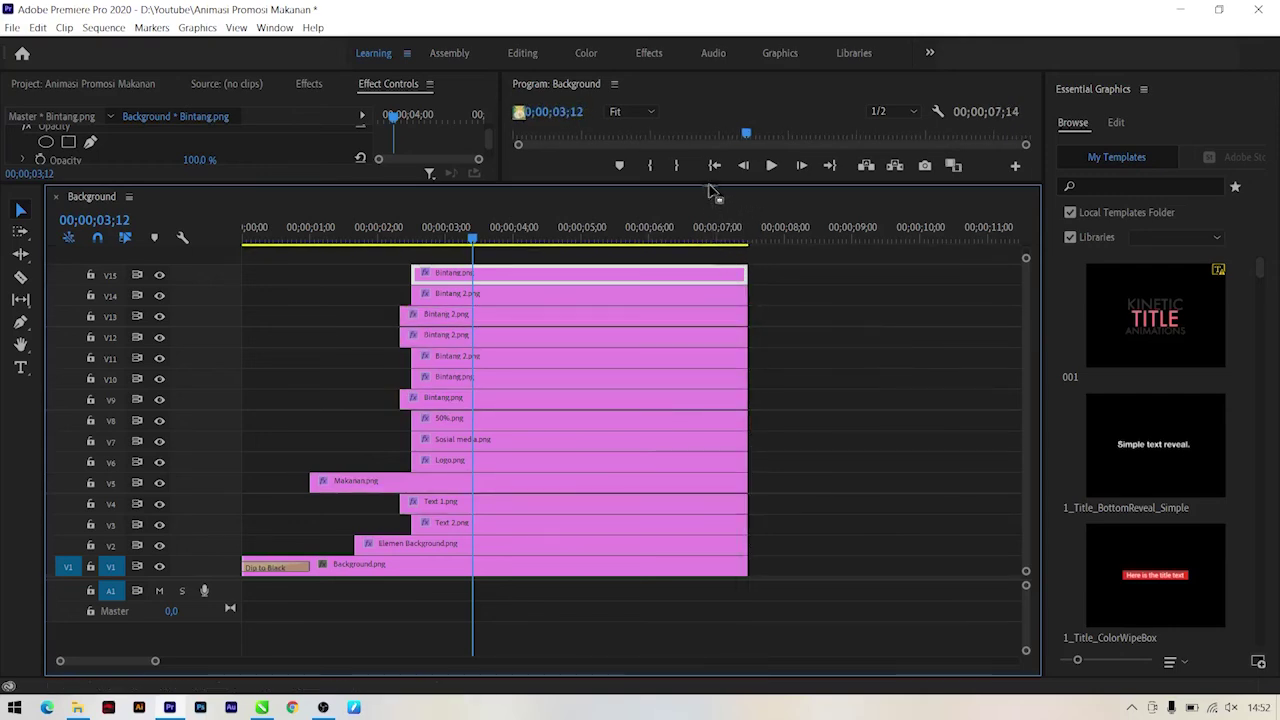
pyautogui.moveTo(709, 183)
pyautogui.mouseDown()
pyautogui.moveTo(719, 580)
pyautogui.moveTo(719, 540)
pyautogui.mouseUp()
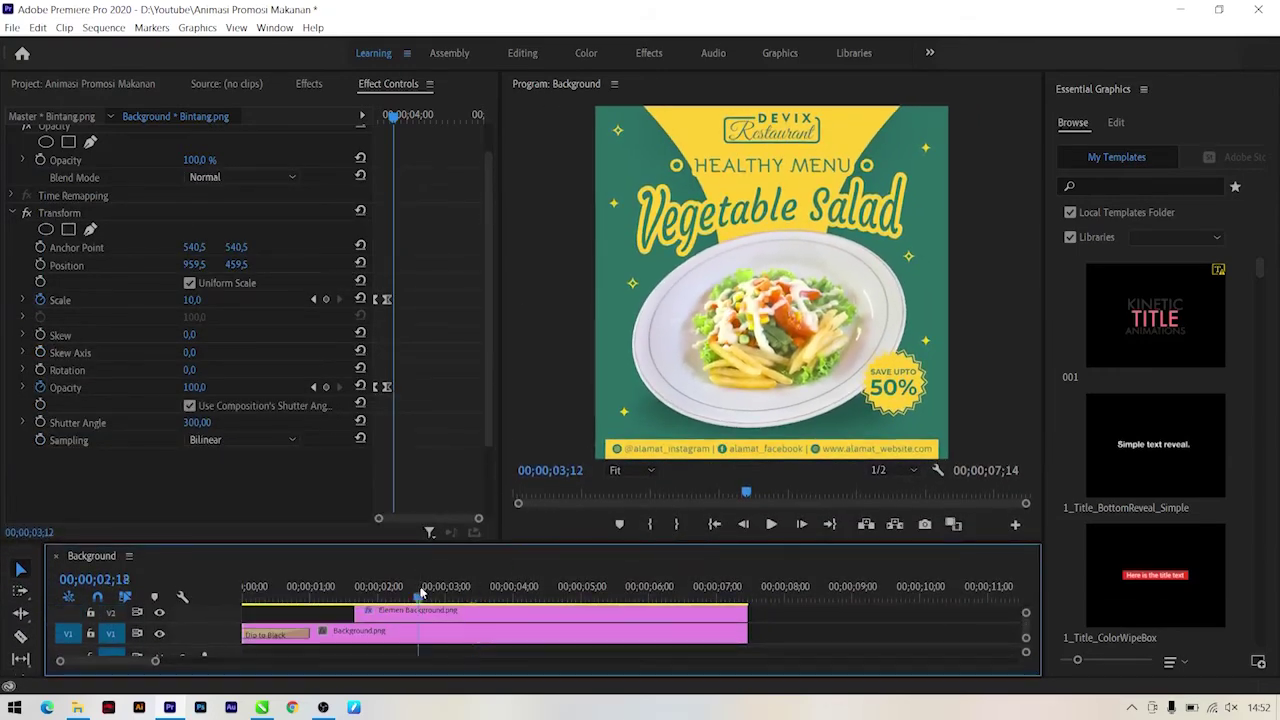
pyautogui.press('Home')
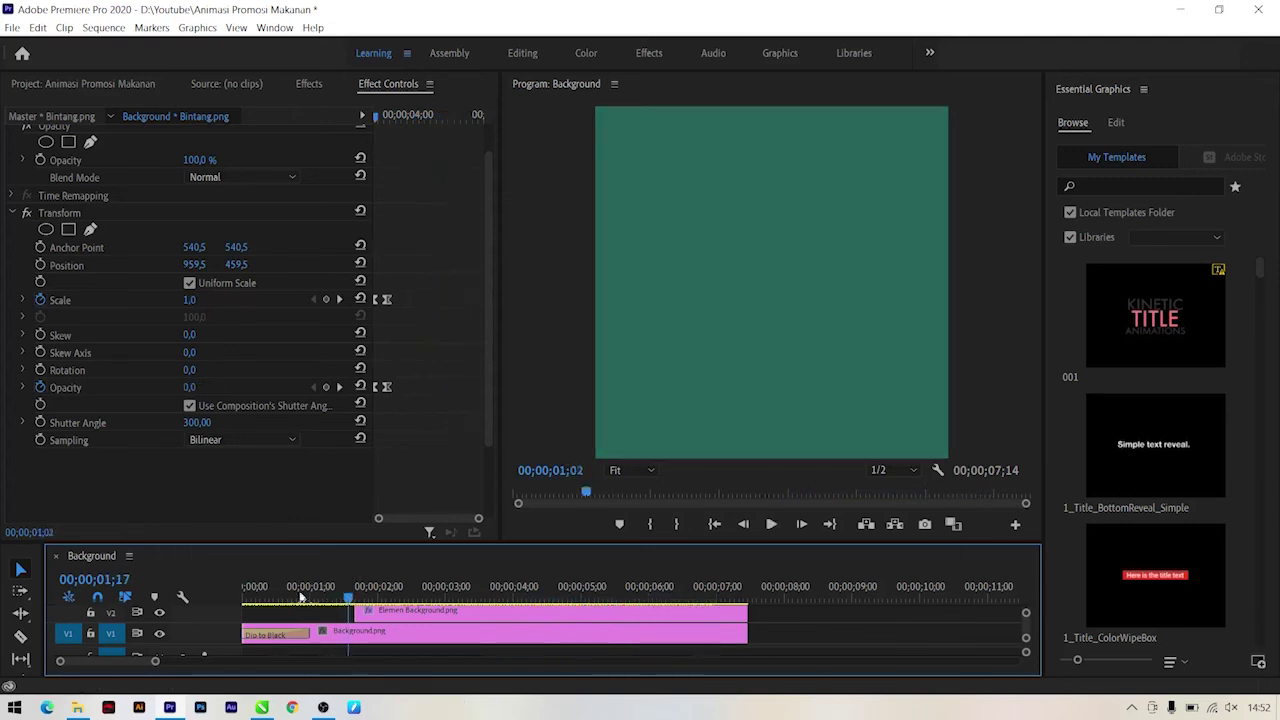
pyautogui.press('Home')
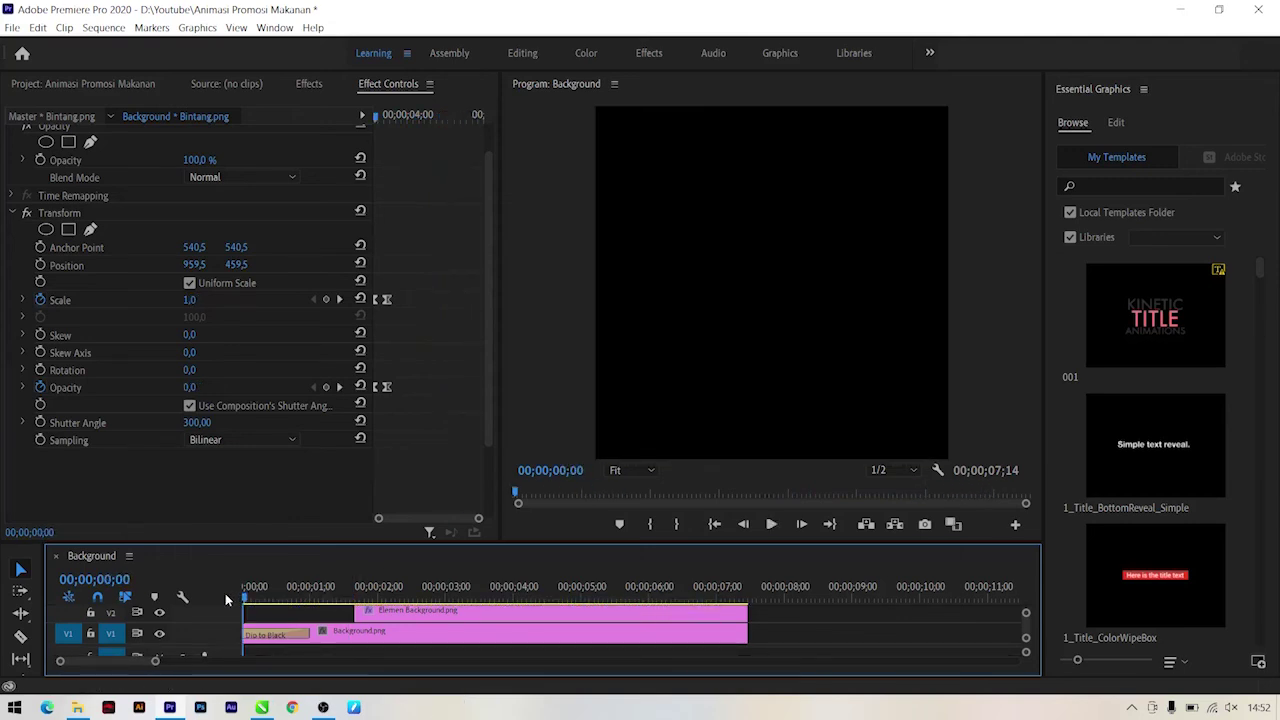
pyautogui.press('space')
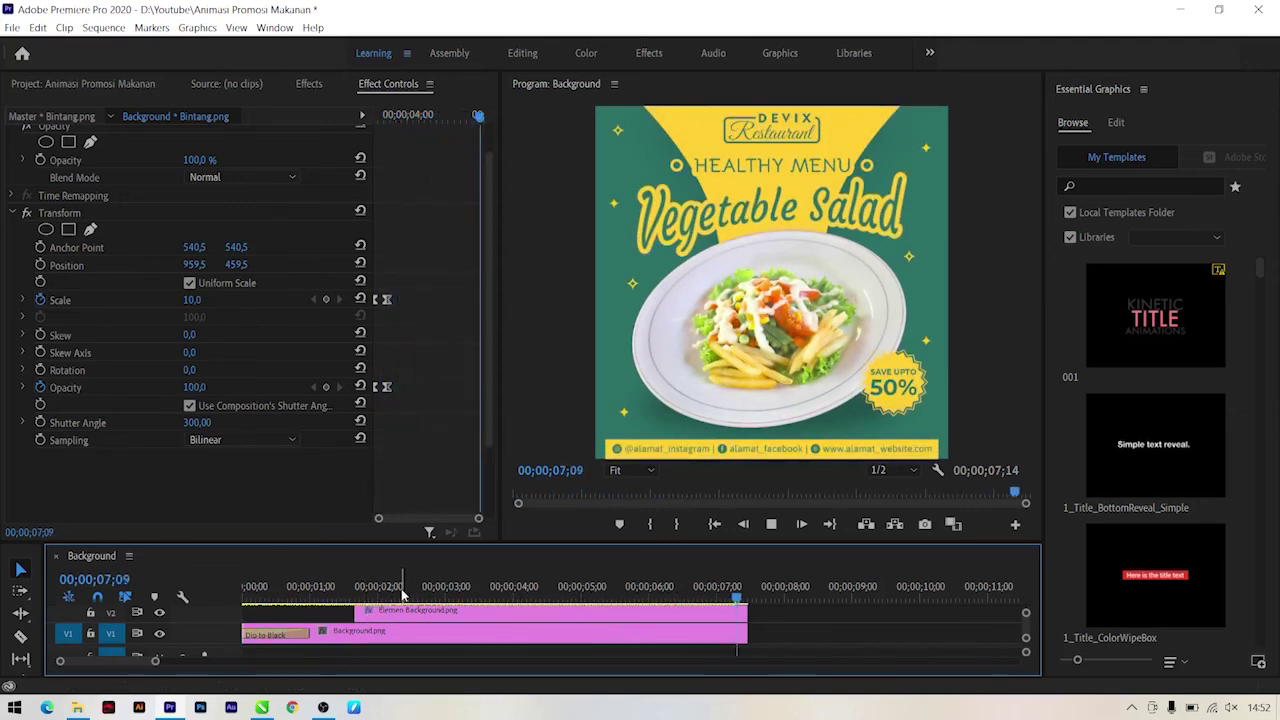
pyautogui.moveTo(403, 597)
pyautogui.mouseDown()
pyautogui.moveTo(296, 596)
pyautogui.moveTo(484, 601)
pyautogui.moveTo(434, 597)
pyautogui.mouseUp()
# Step: Render the sequence with Render In to Out and play the promo from the start
pyautogui.click(120, 29)
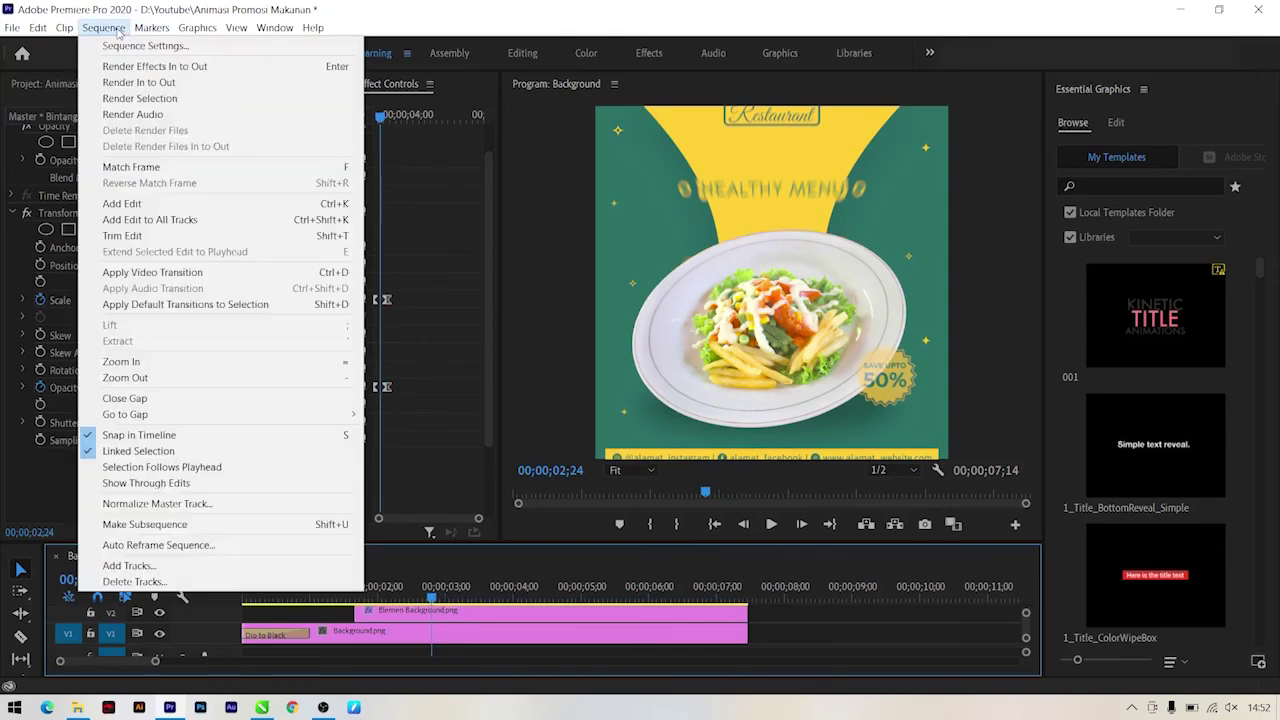
pyautogui.click(128, 83)
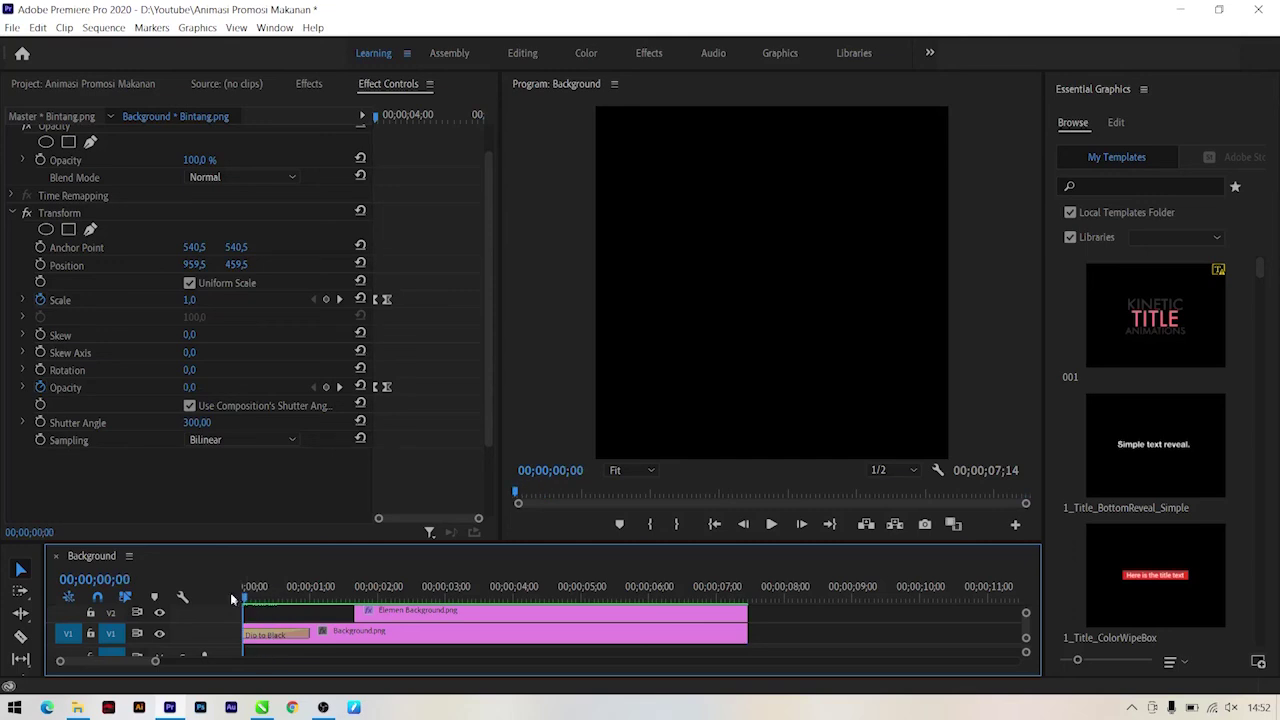
pyautogui.press('space')
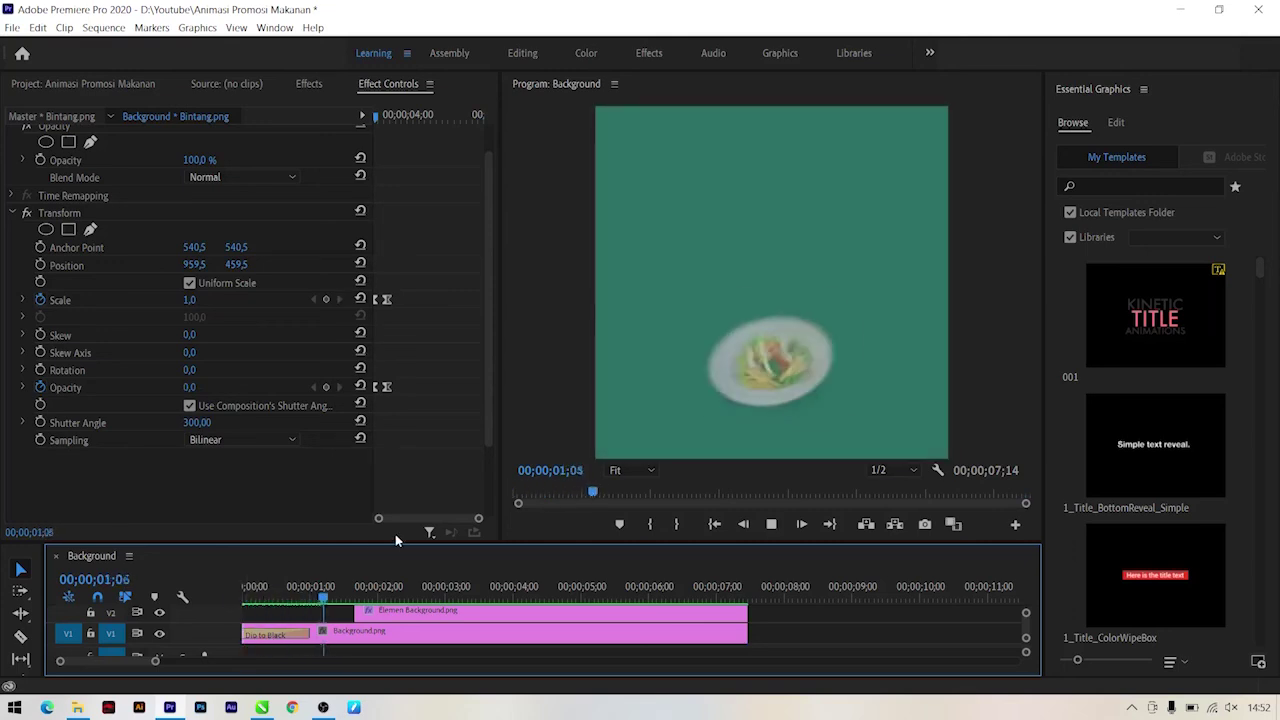